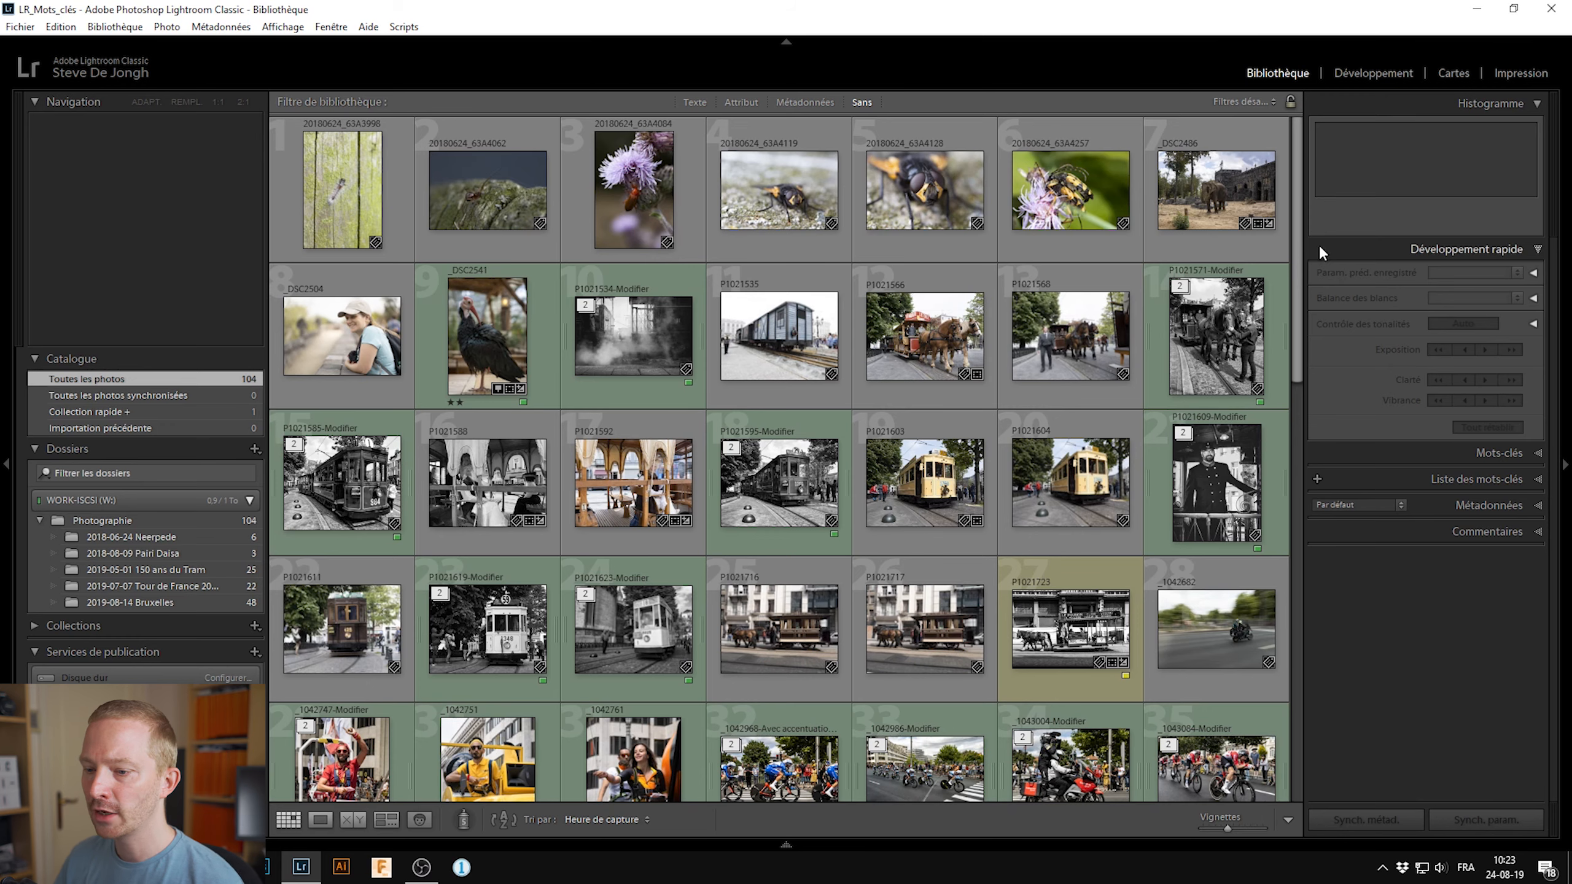
drag(1306, 242, 1337, 229)
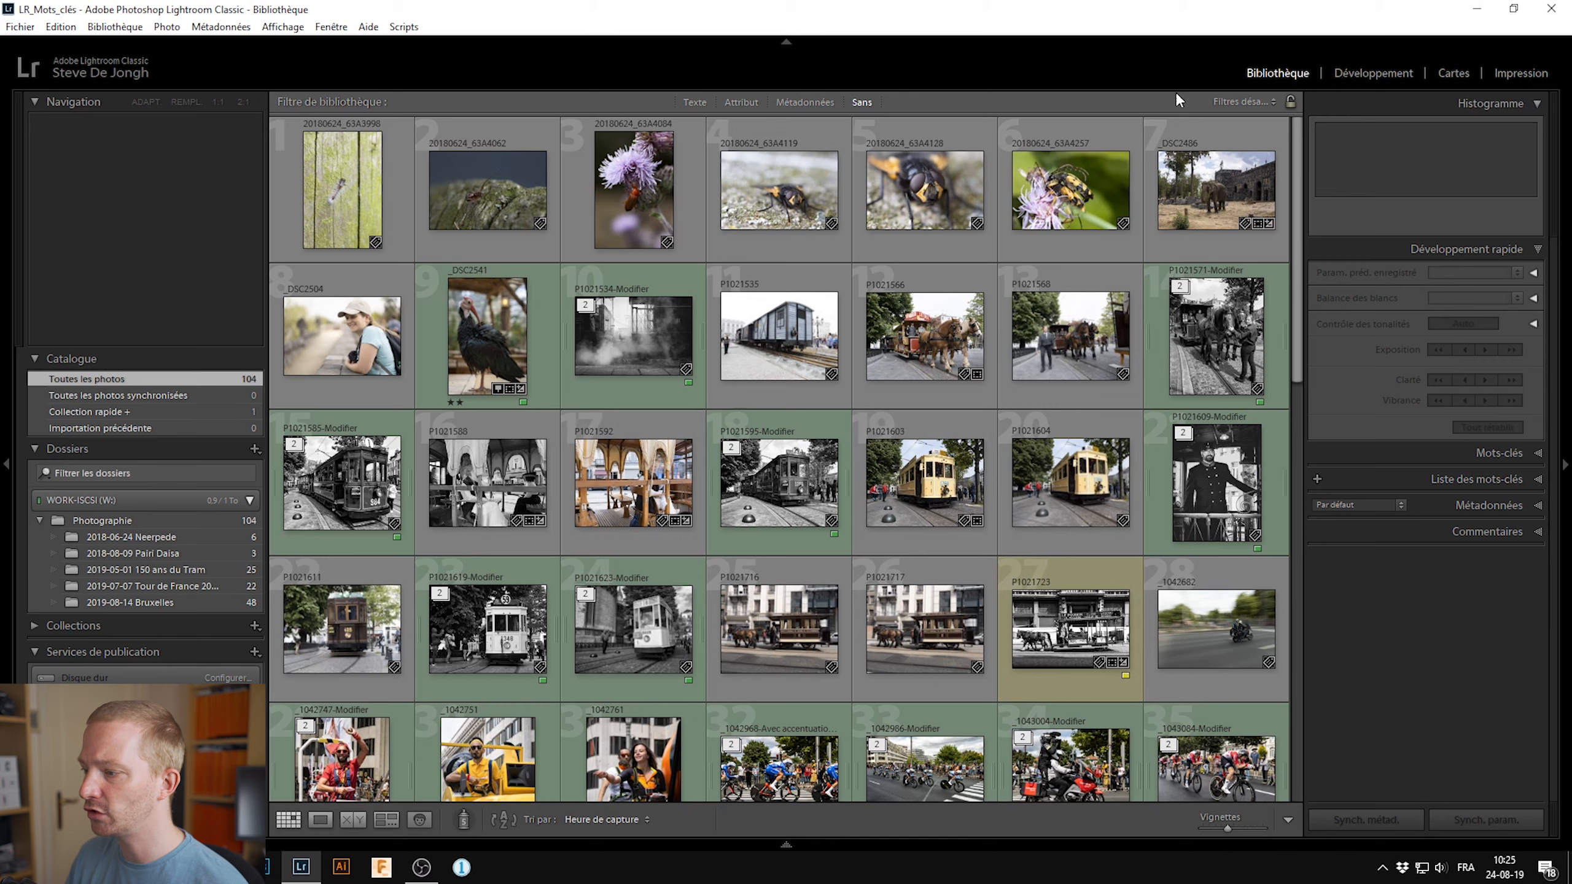
- Add the keyword "bois" to the first photo, 20180624_63A3998, of the insect on green wooden planks
click(344, 193)
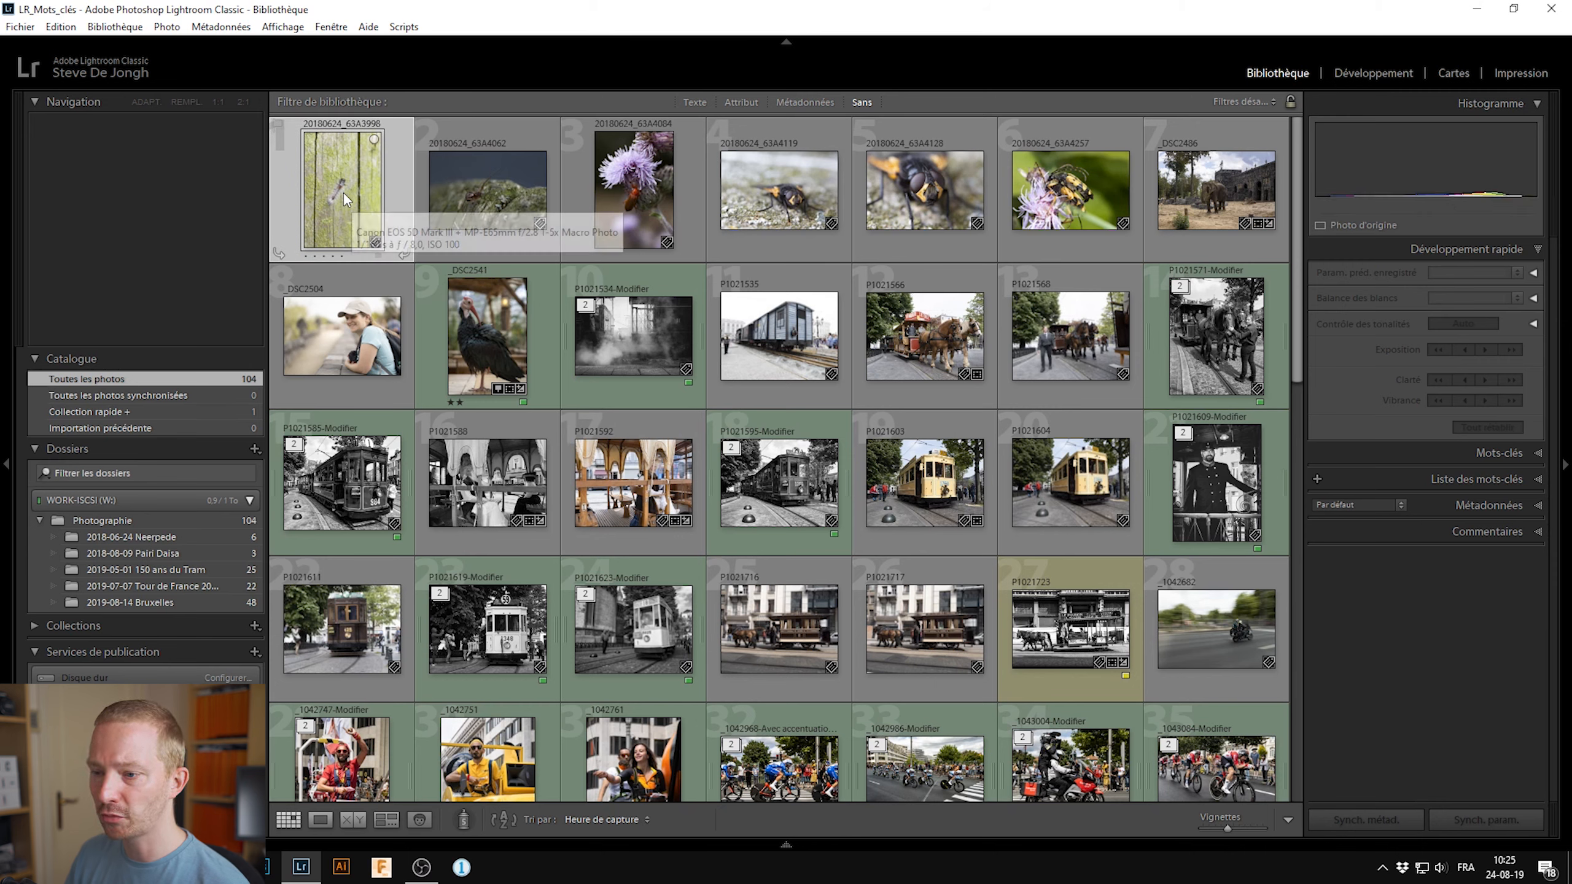
click(1499, 451)
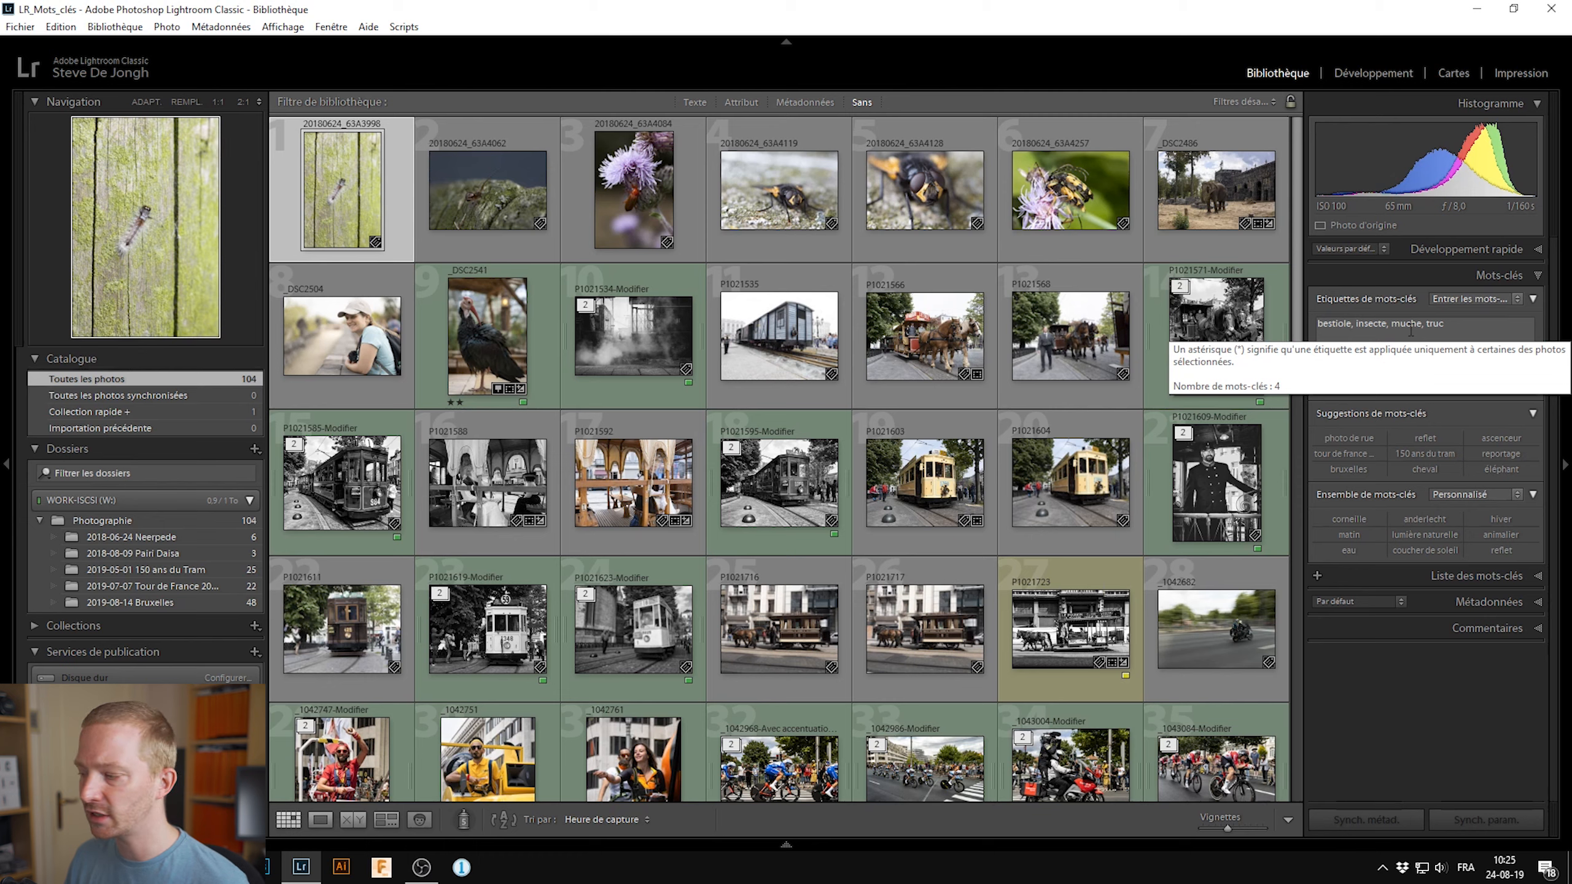
click(1449, 327)
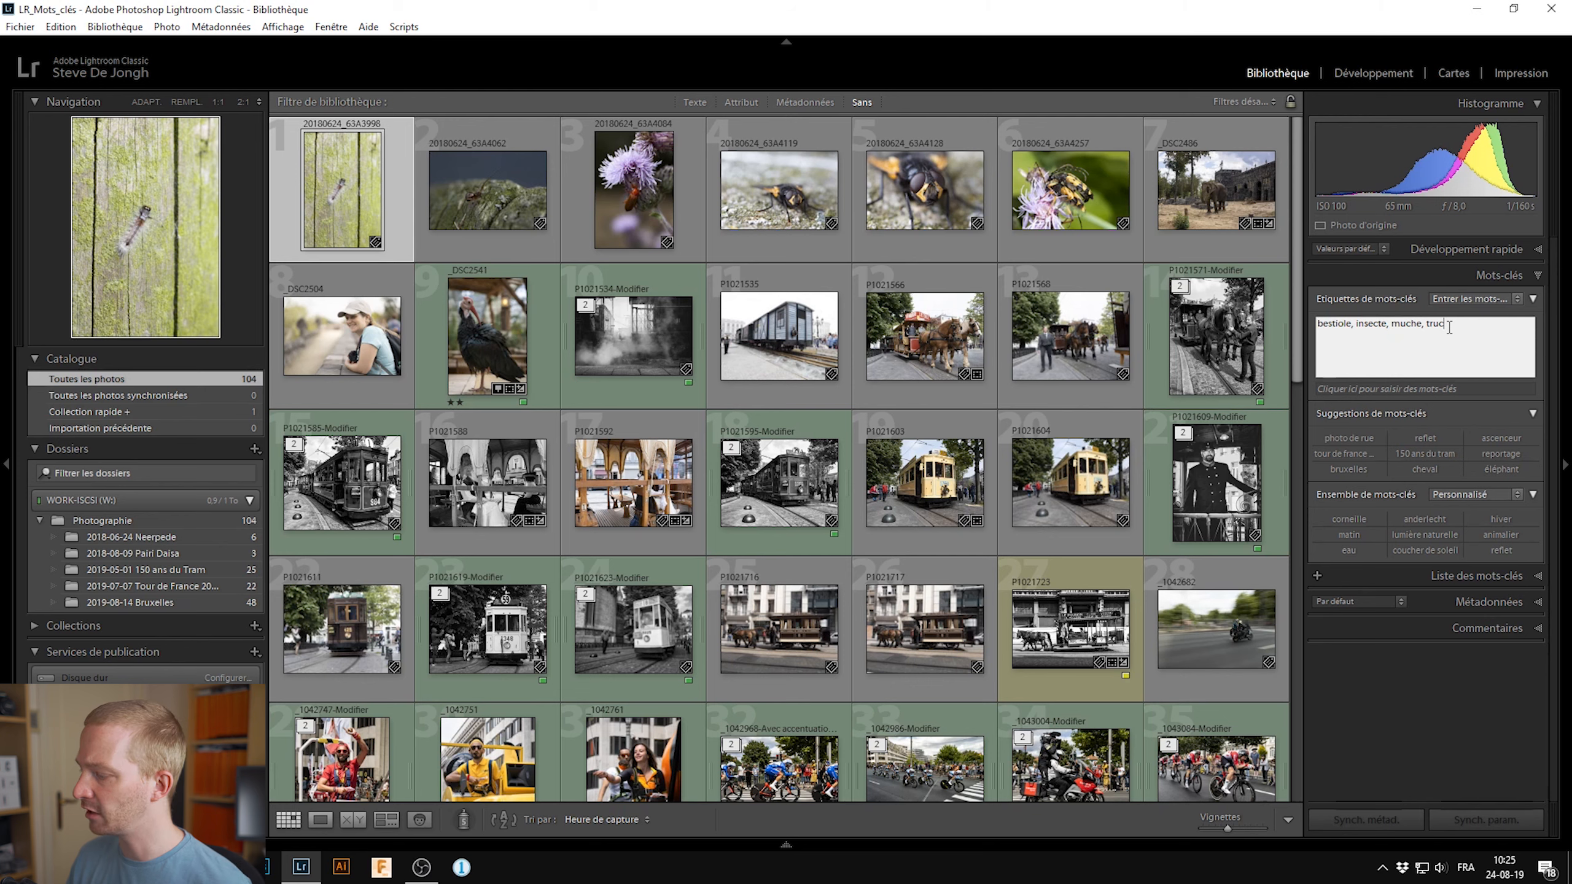
text(,)
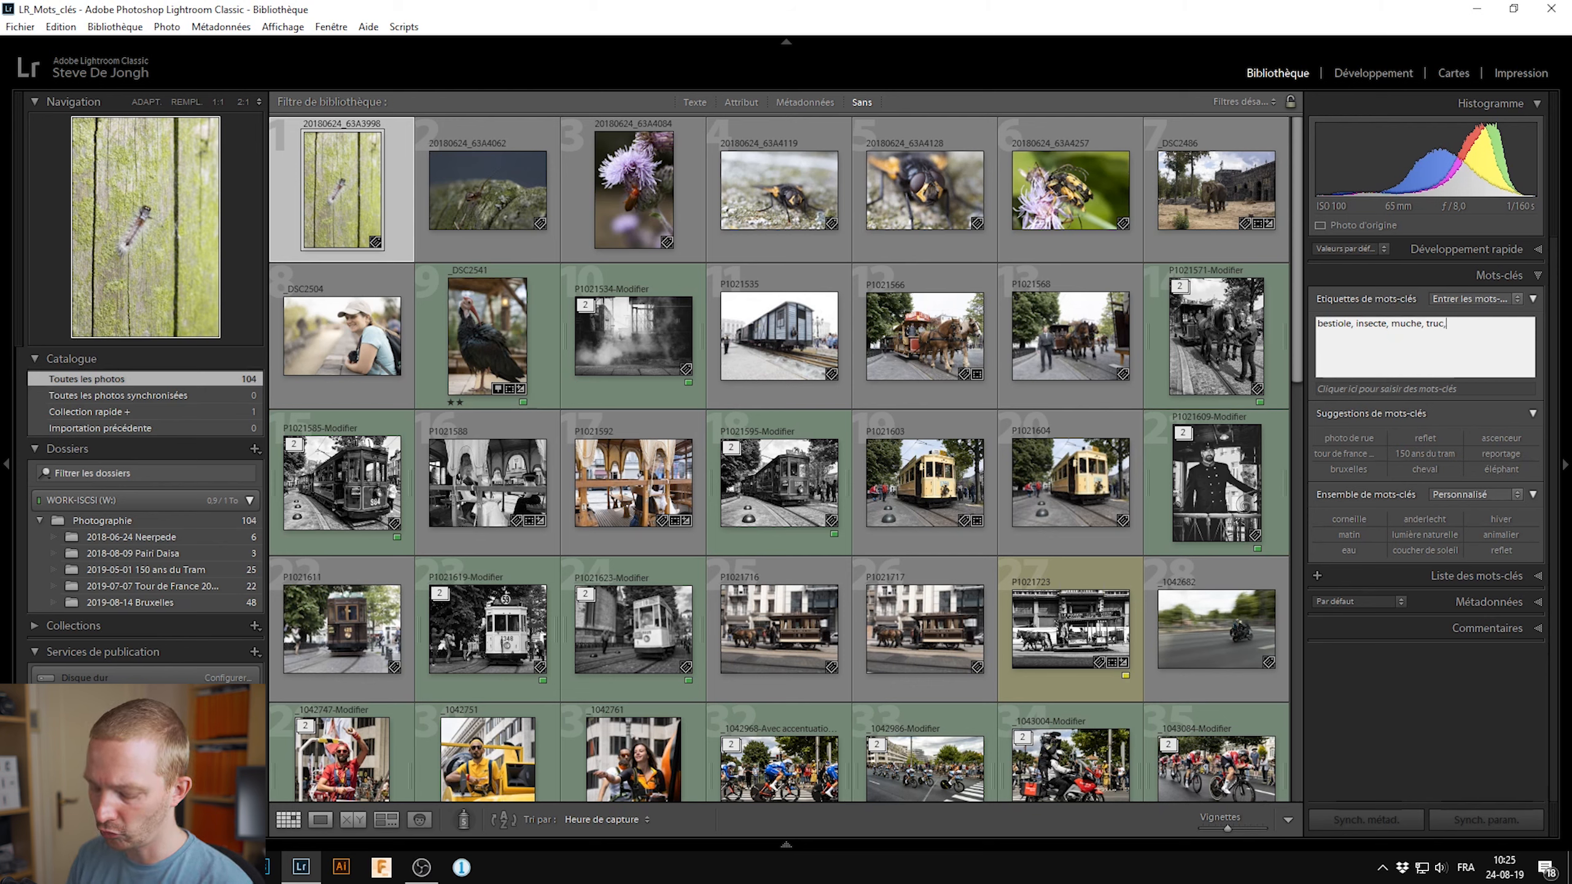
text(bois)
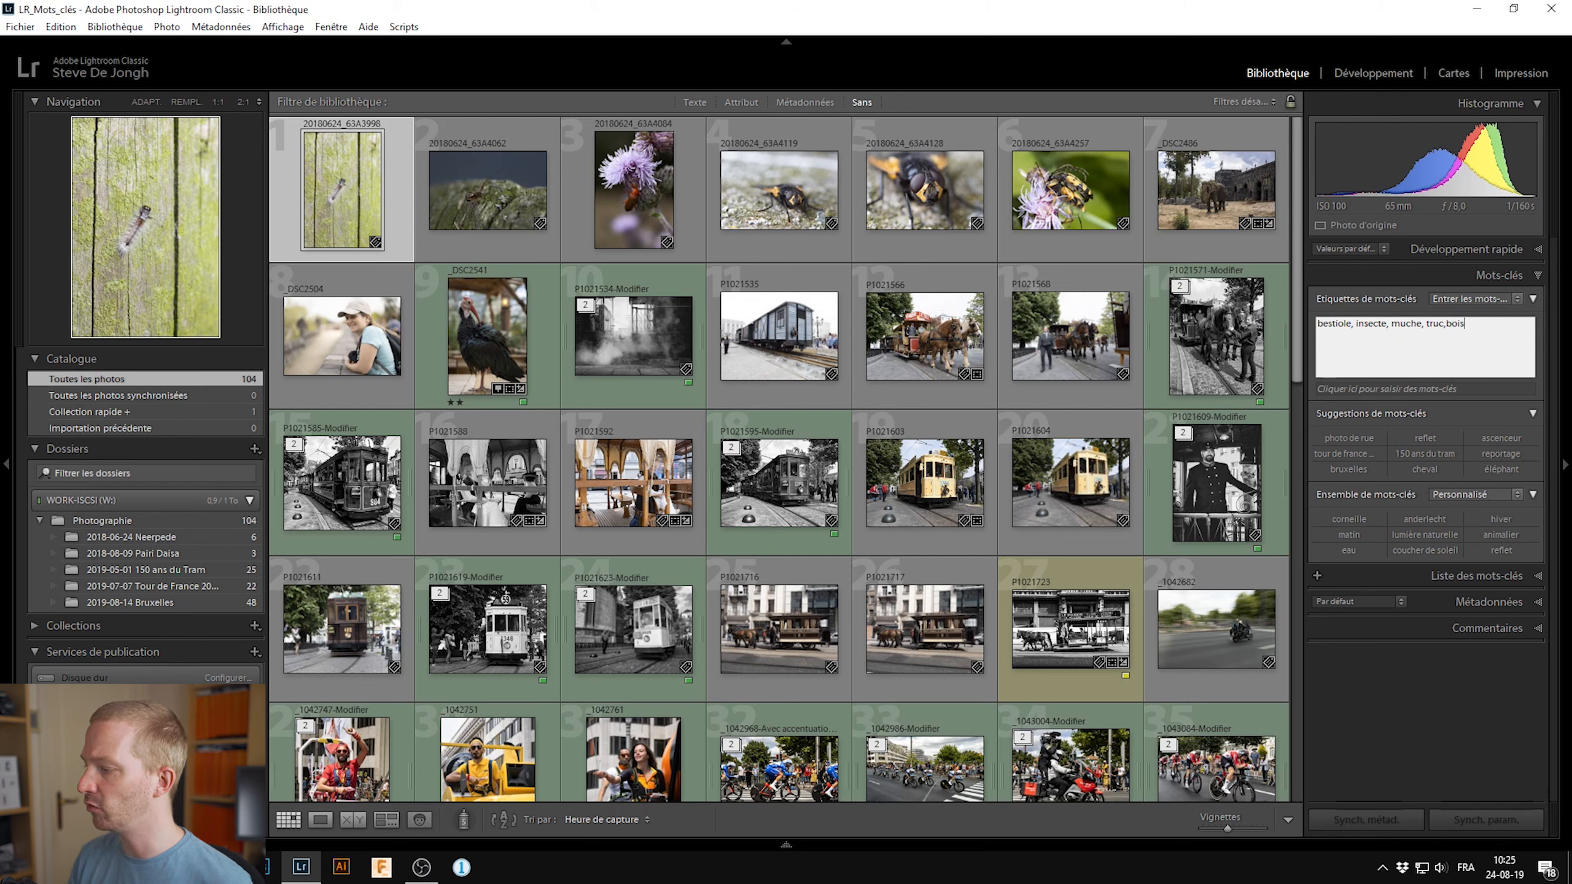
key(Return)
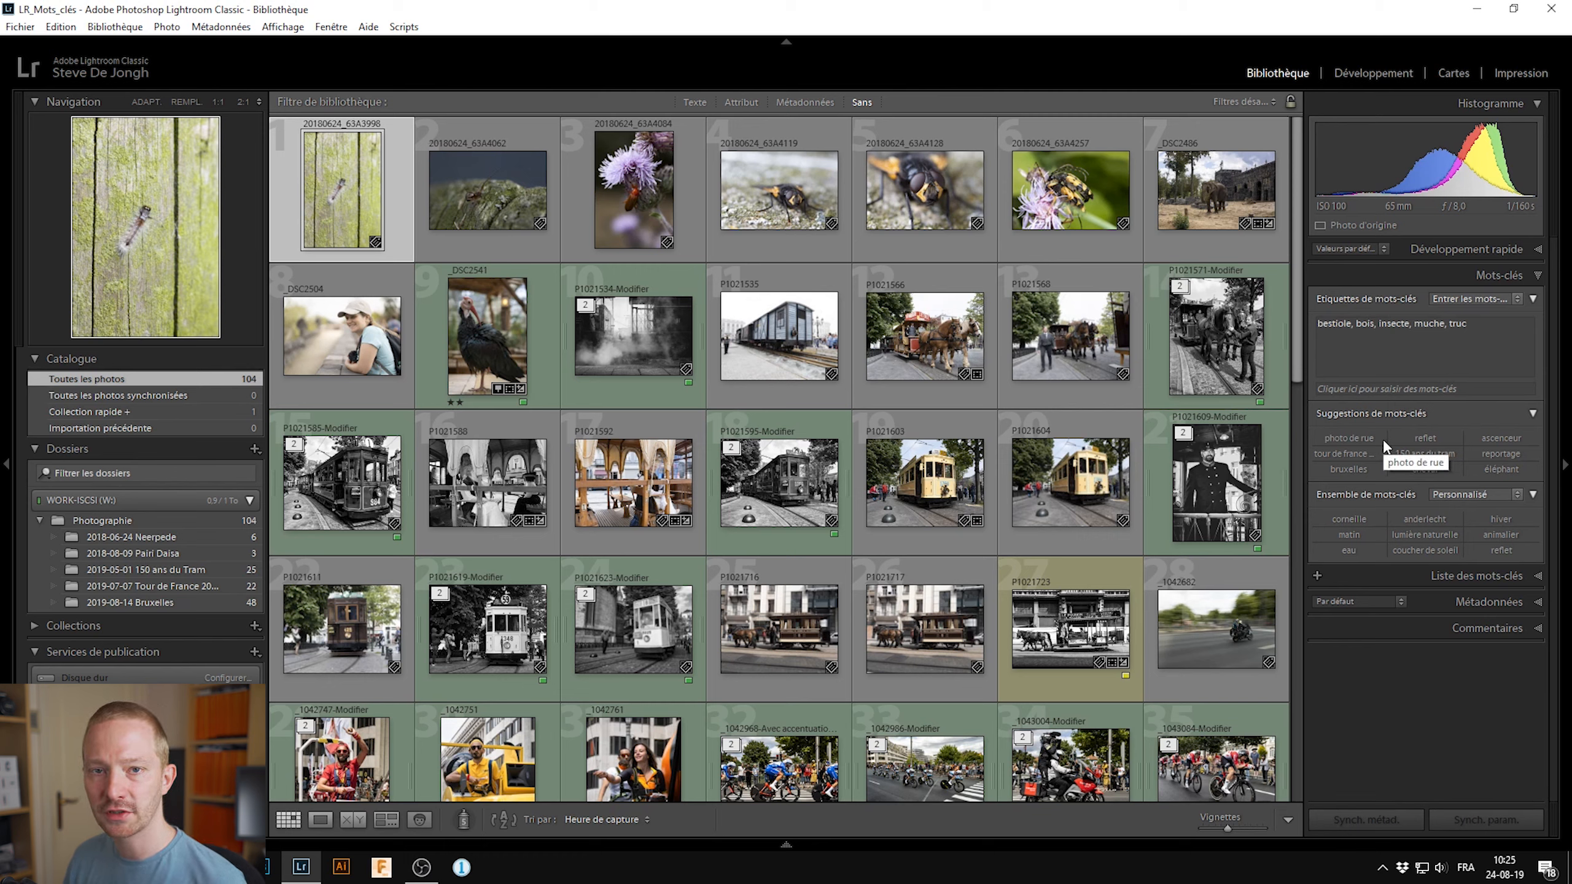
- Remove the keyword "truc" from the photo of the insect on wooden planks
click(1441, 348)
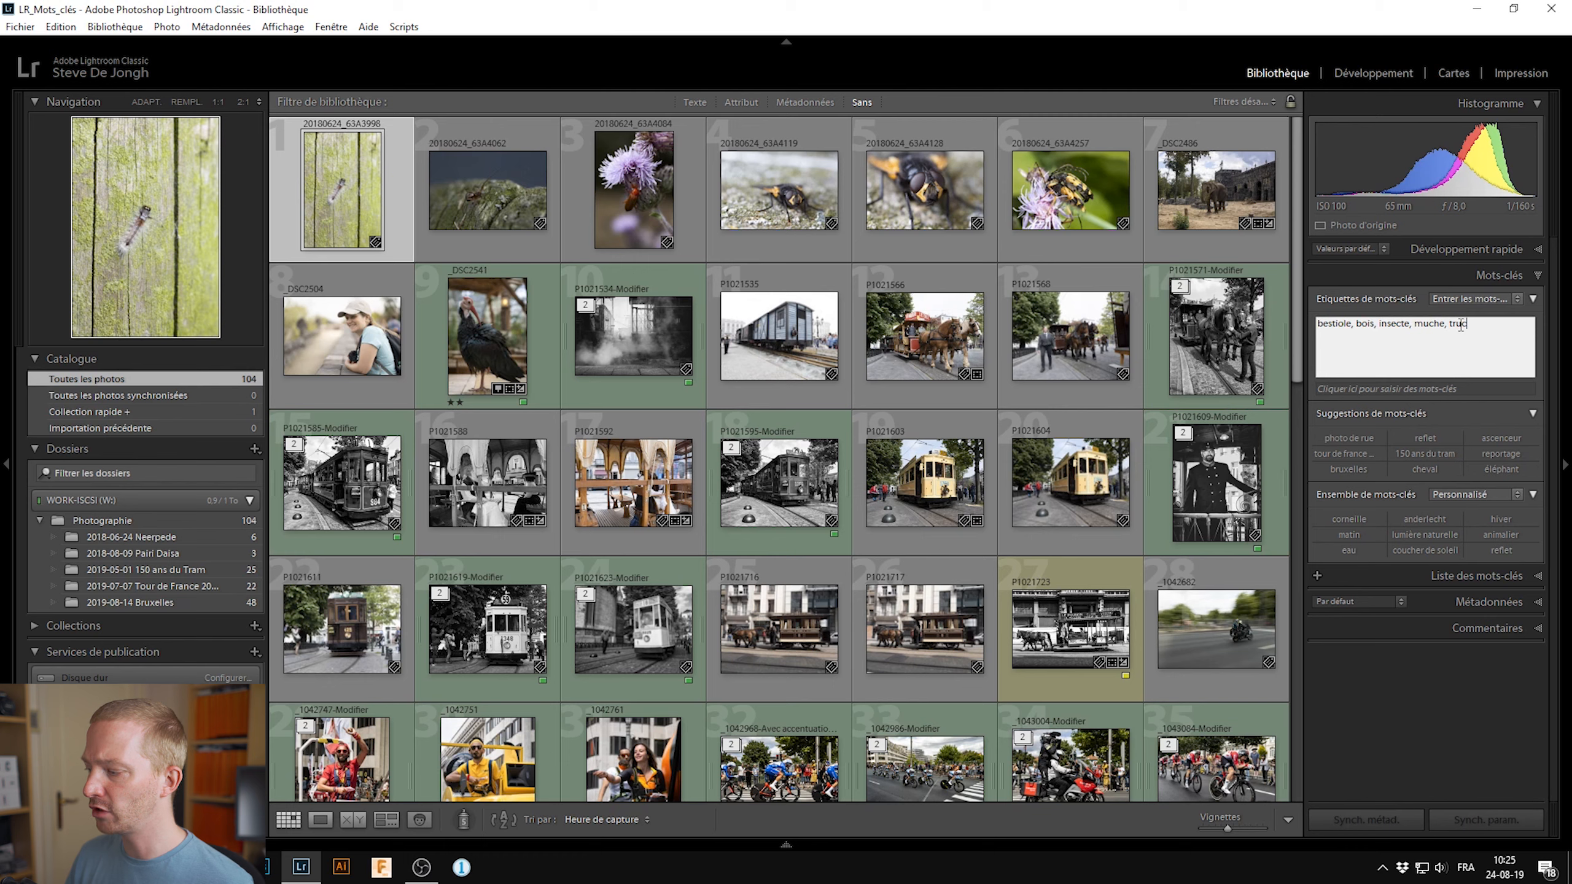
double_click(1461, 324)
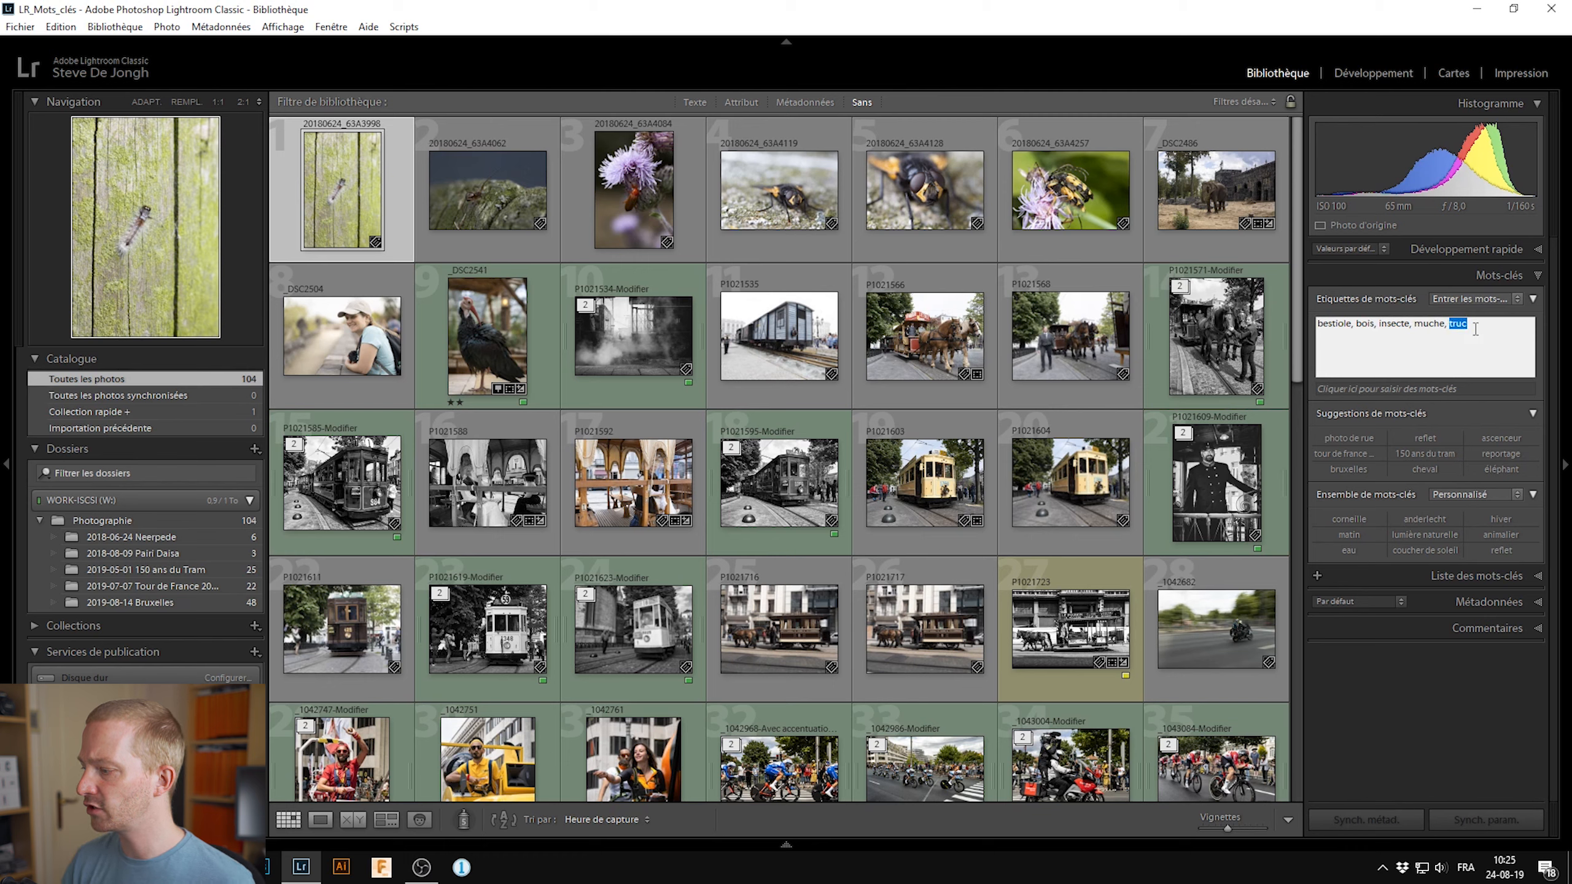
key(BackSpace)
key(Return)
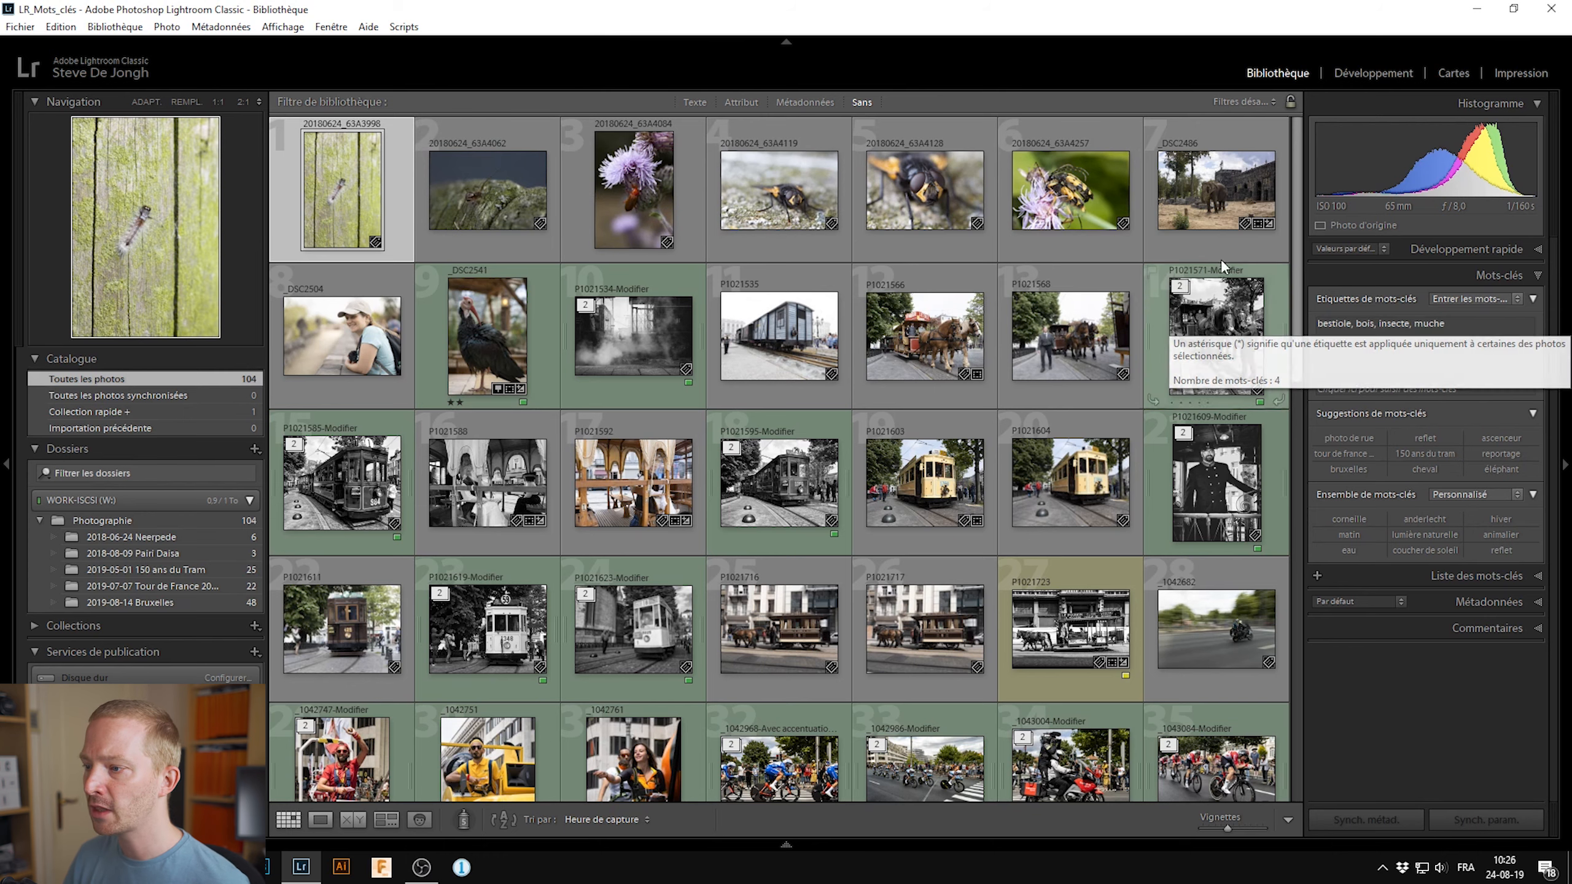
- Filter the library by metadata to show only the photos with the keyword "bois"
click(802, 101)
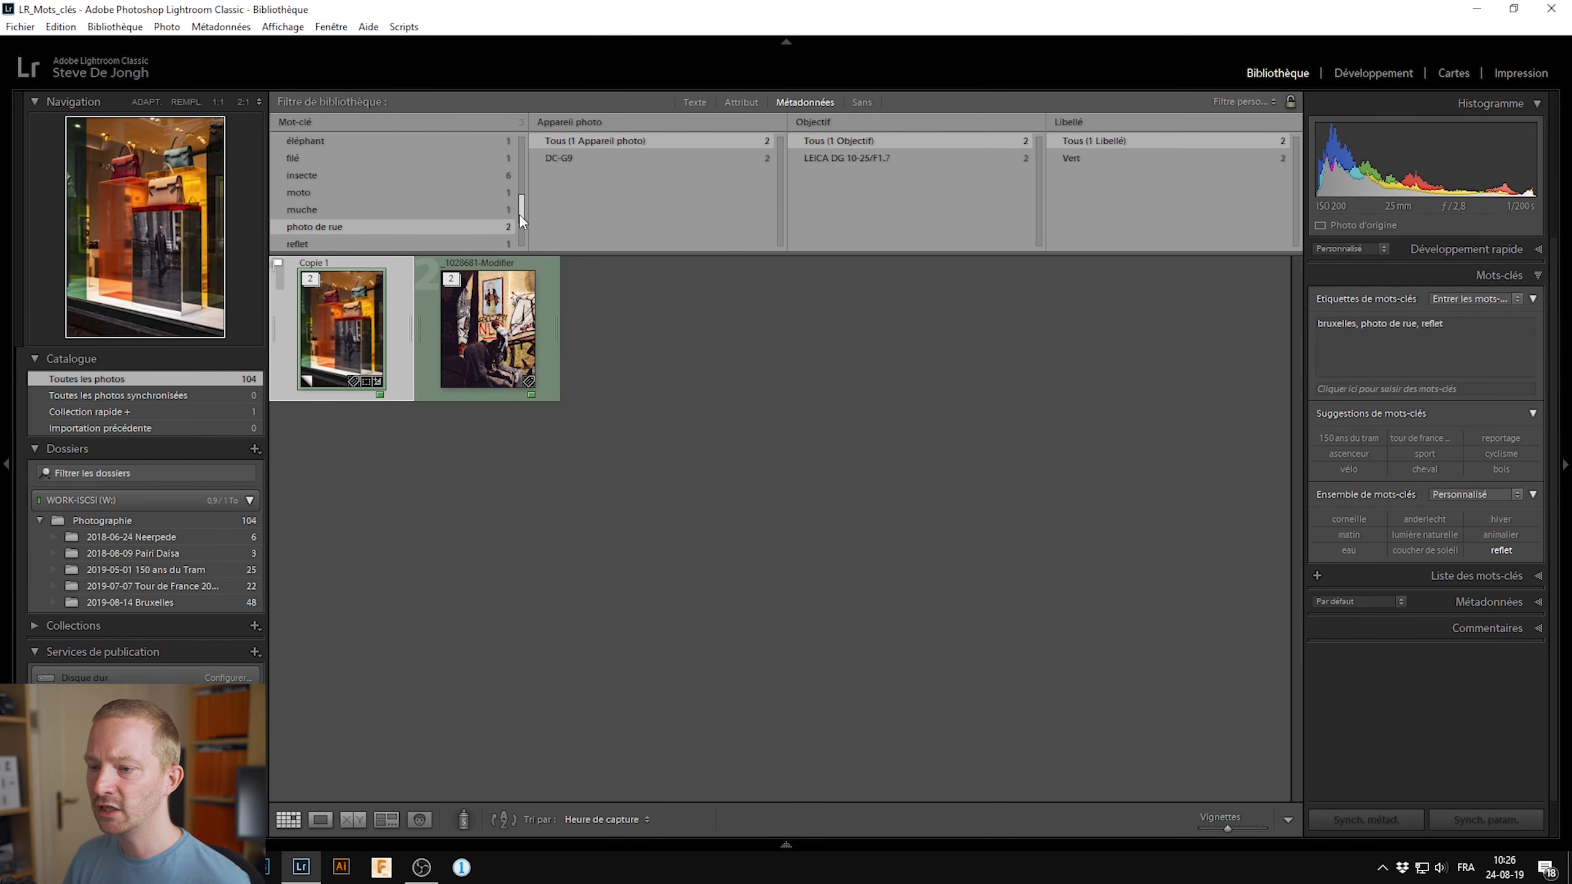
scroll(518, 213, down, 4)
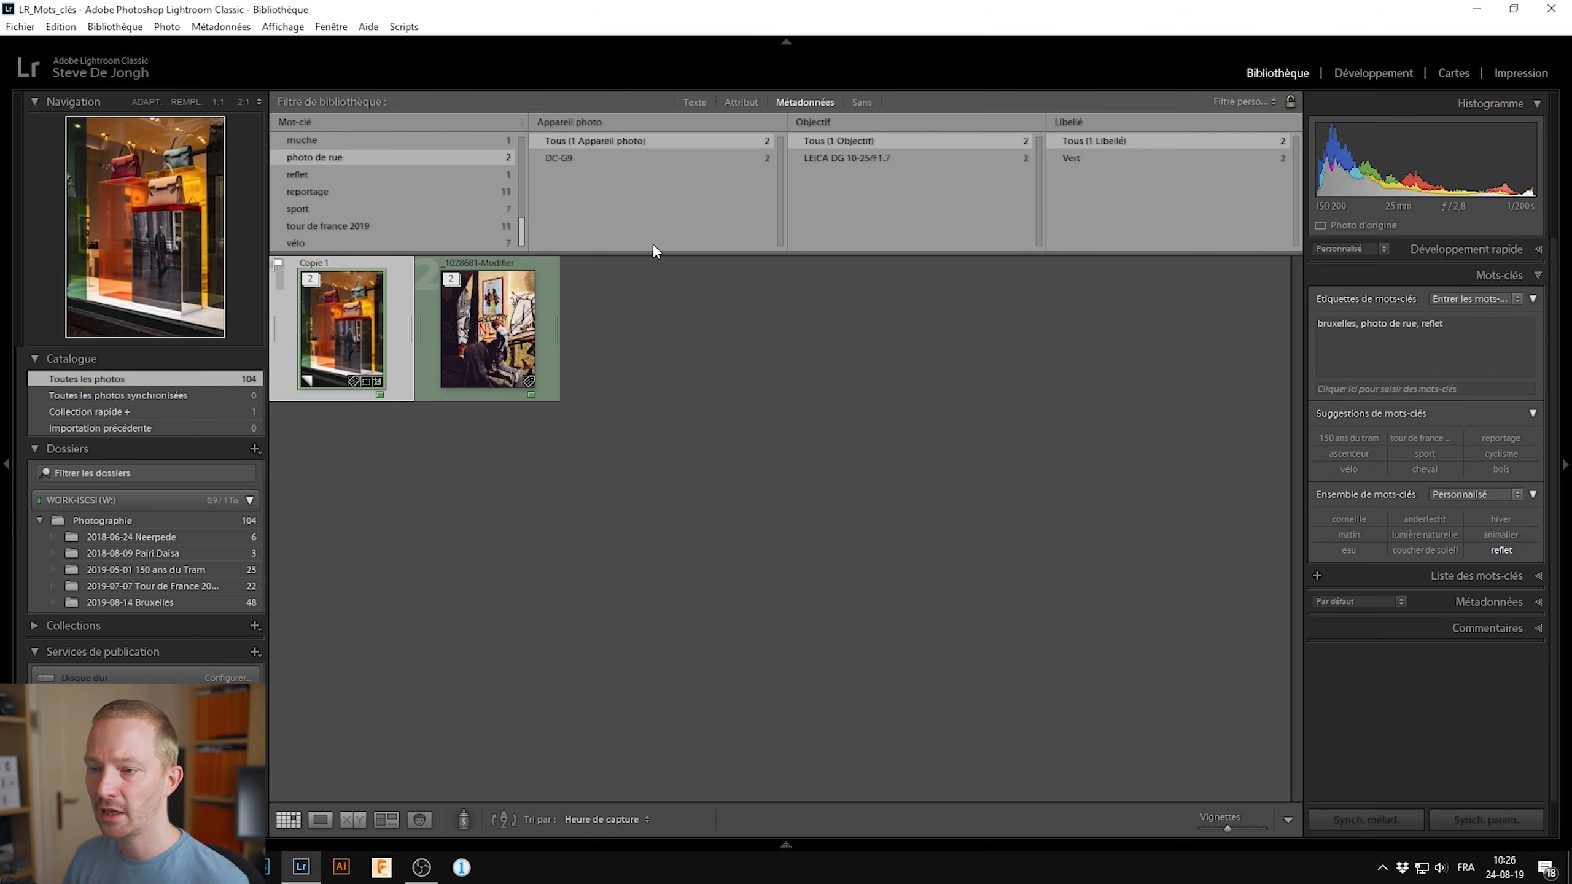
drag(519, 229, 528, 139)
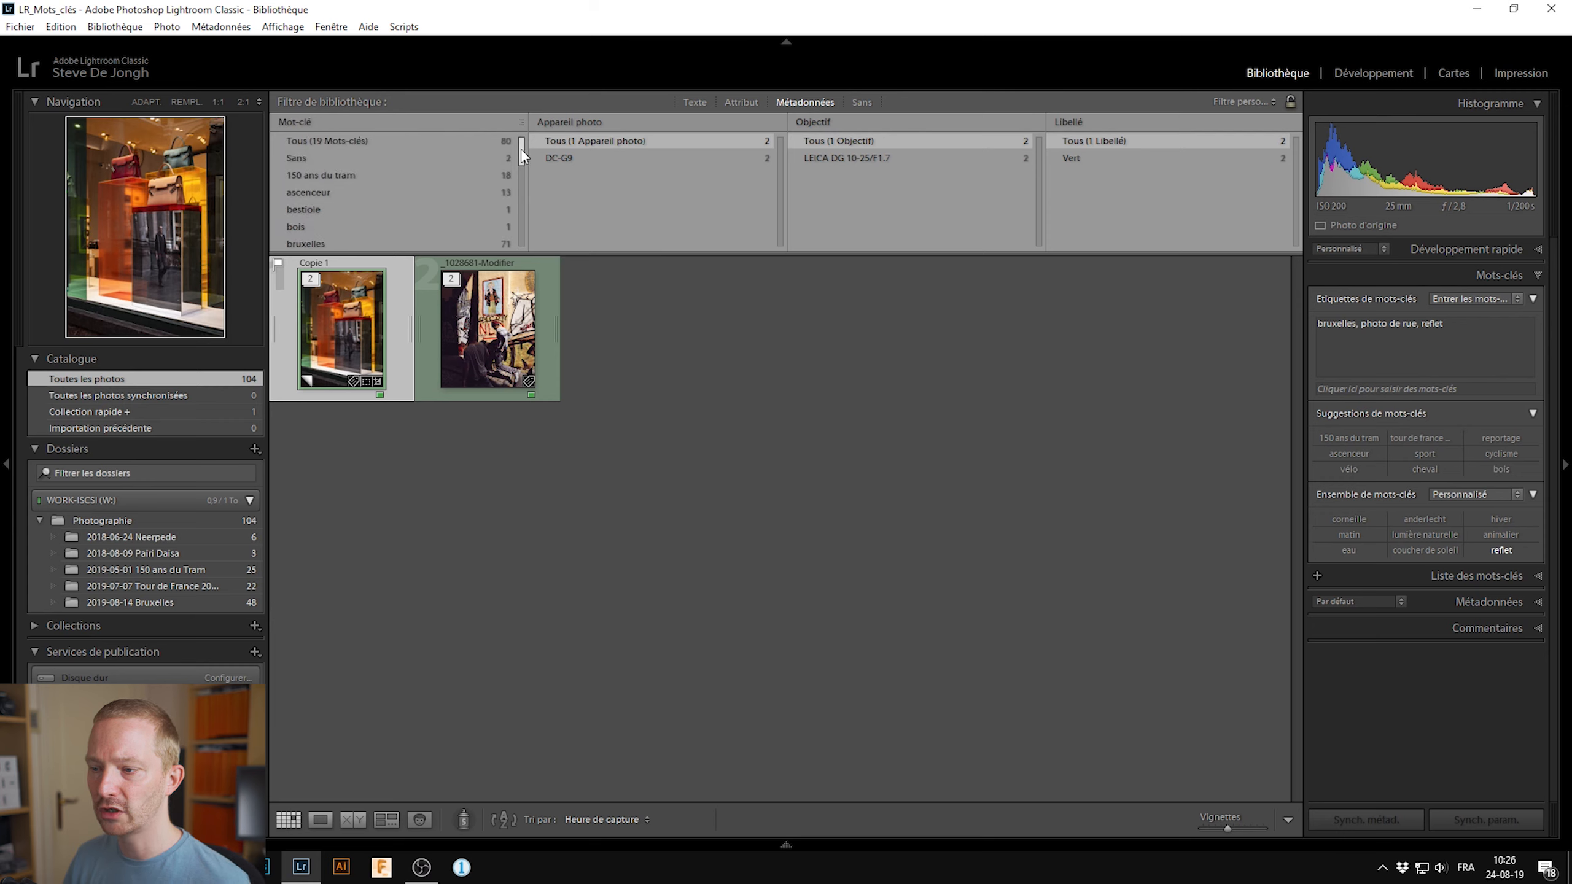
click(350, 226)
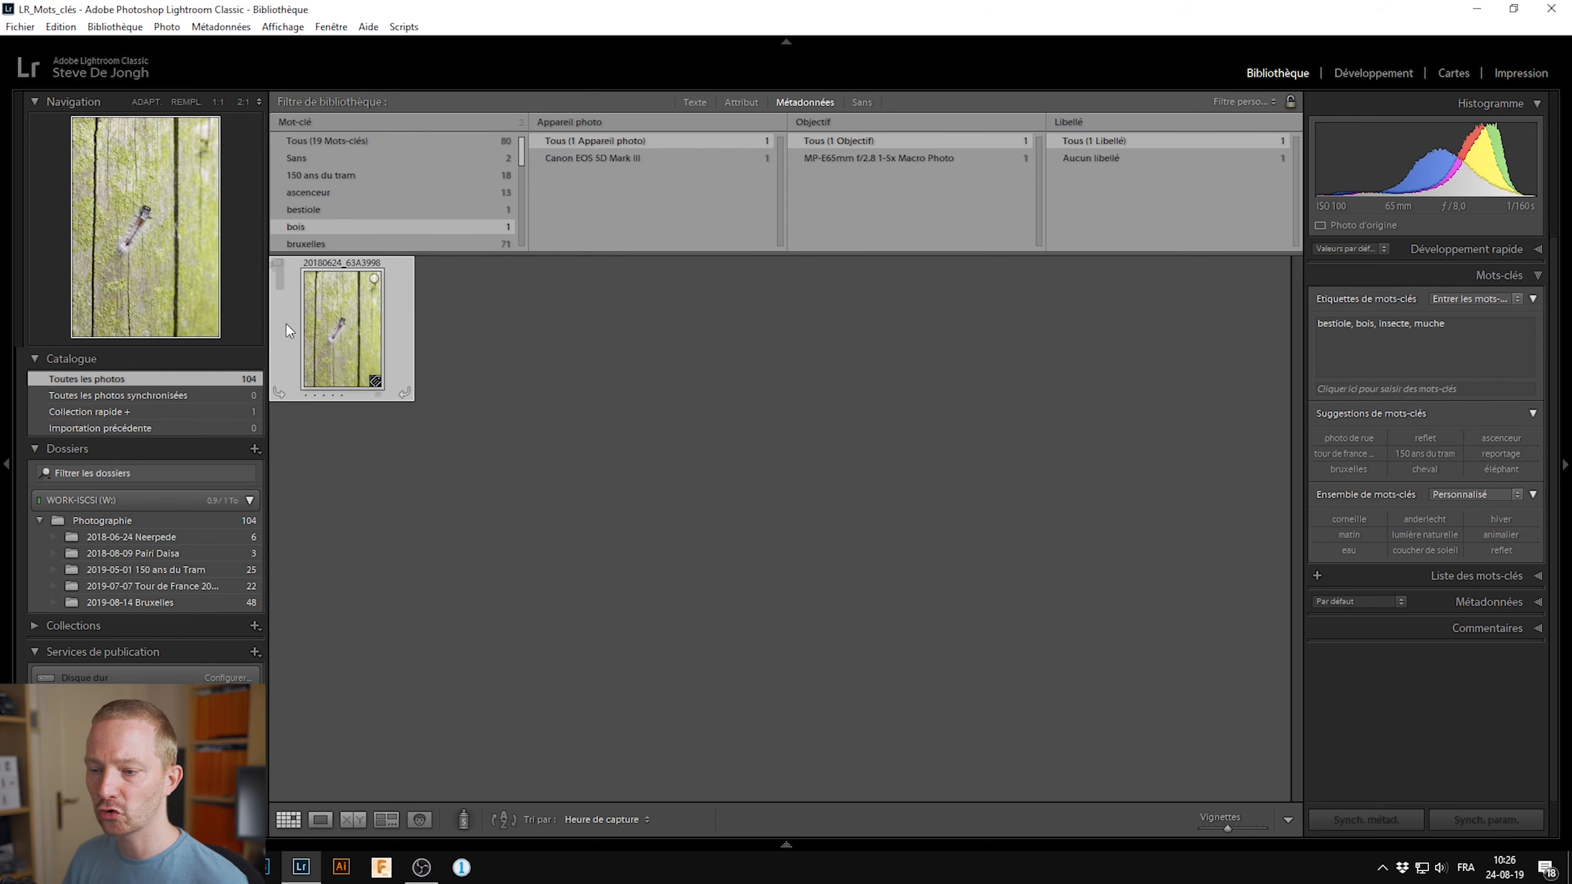
- Filter the library by the keyword "bruxelles", then turn the library filter off
drag(519, 147, 518, 230)
click(390, 220)
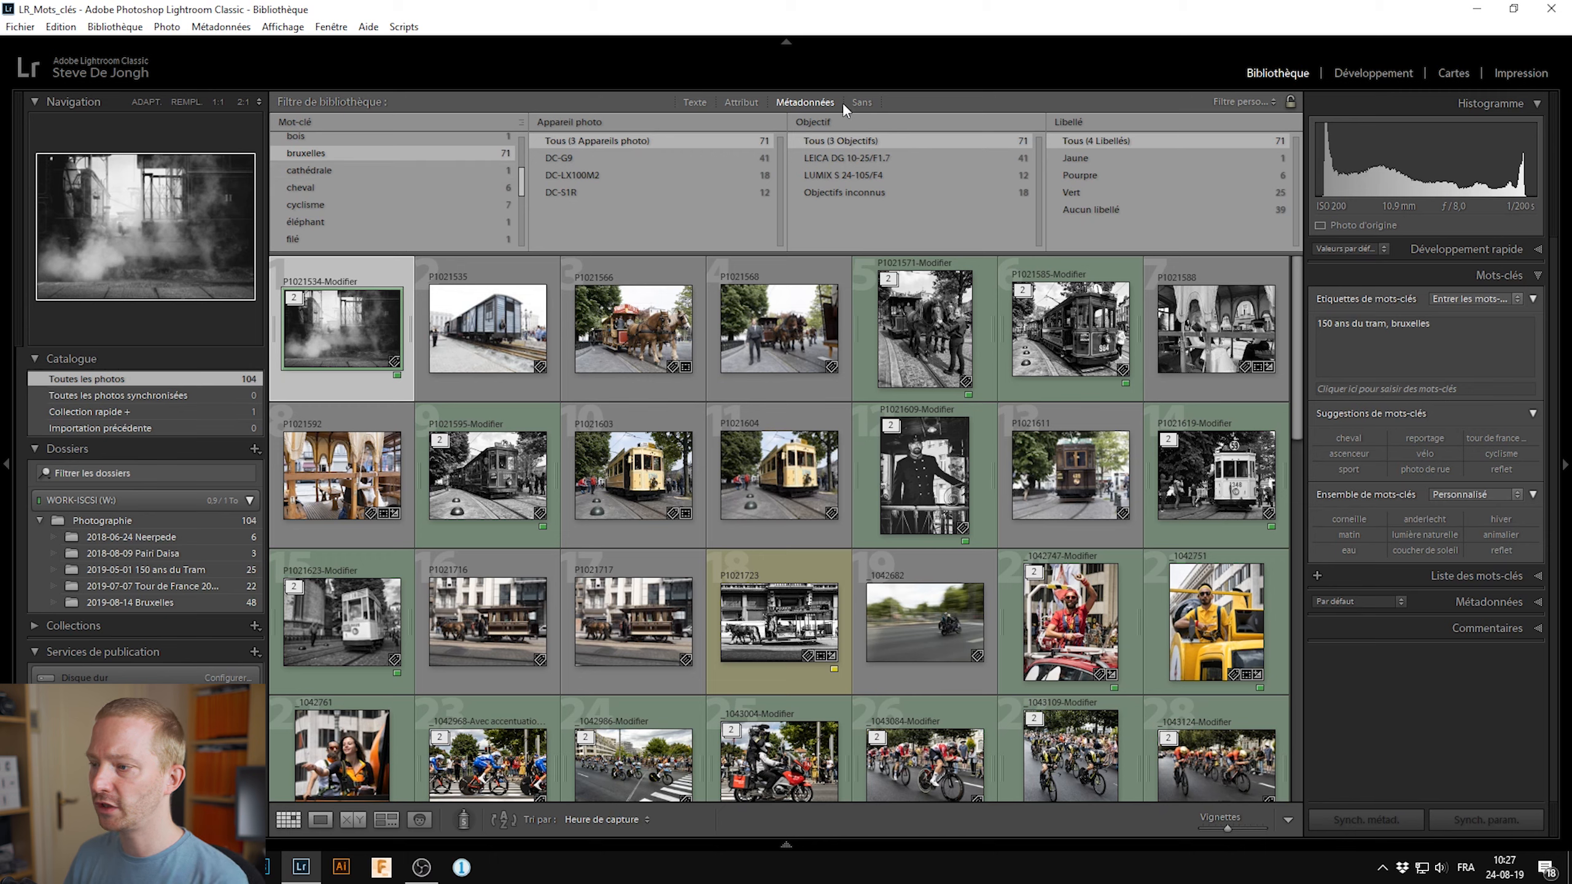
click(859, 102)
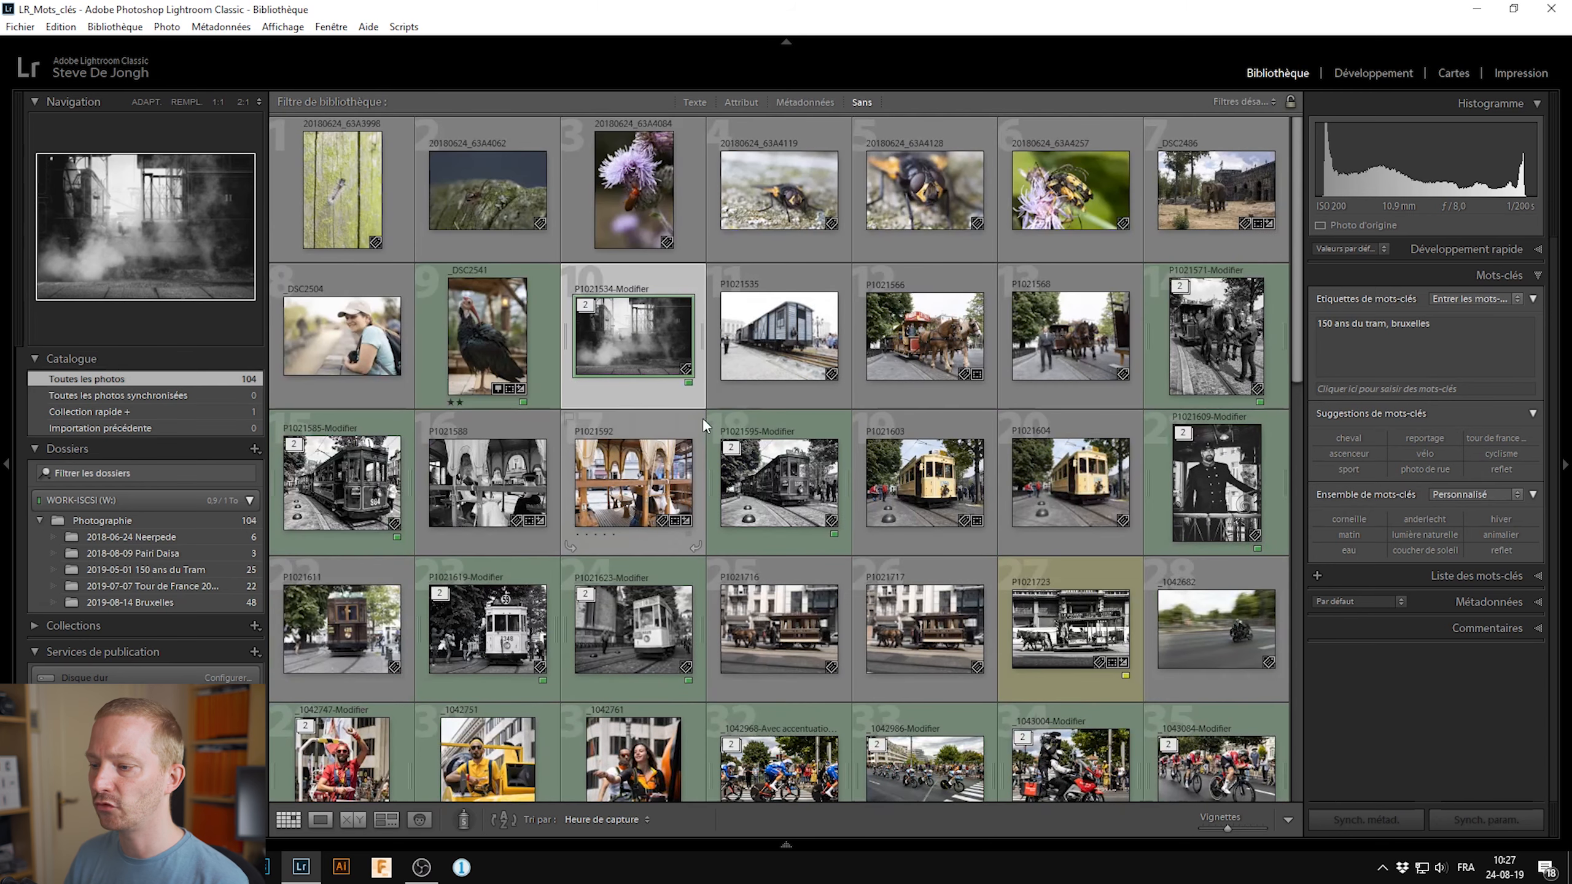
- Add the keyword "mouche" to the fly photo 20180624_63A4119
click(787, 197)
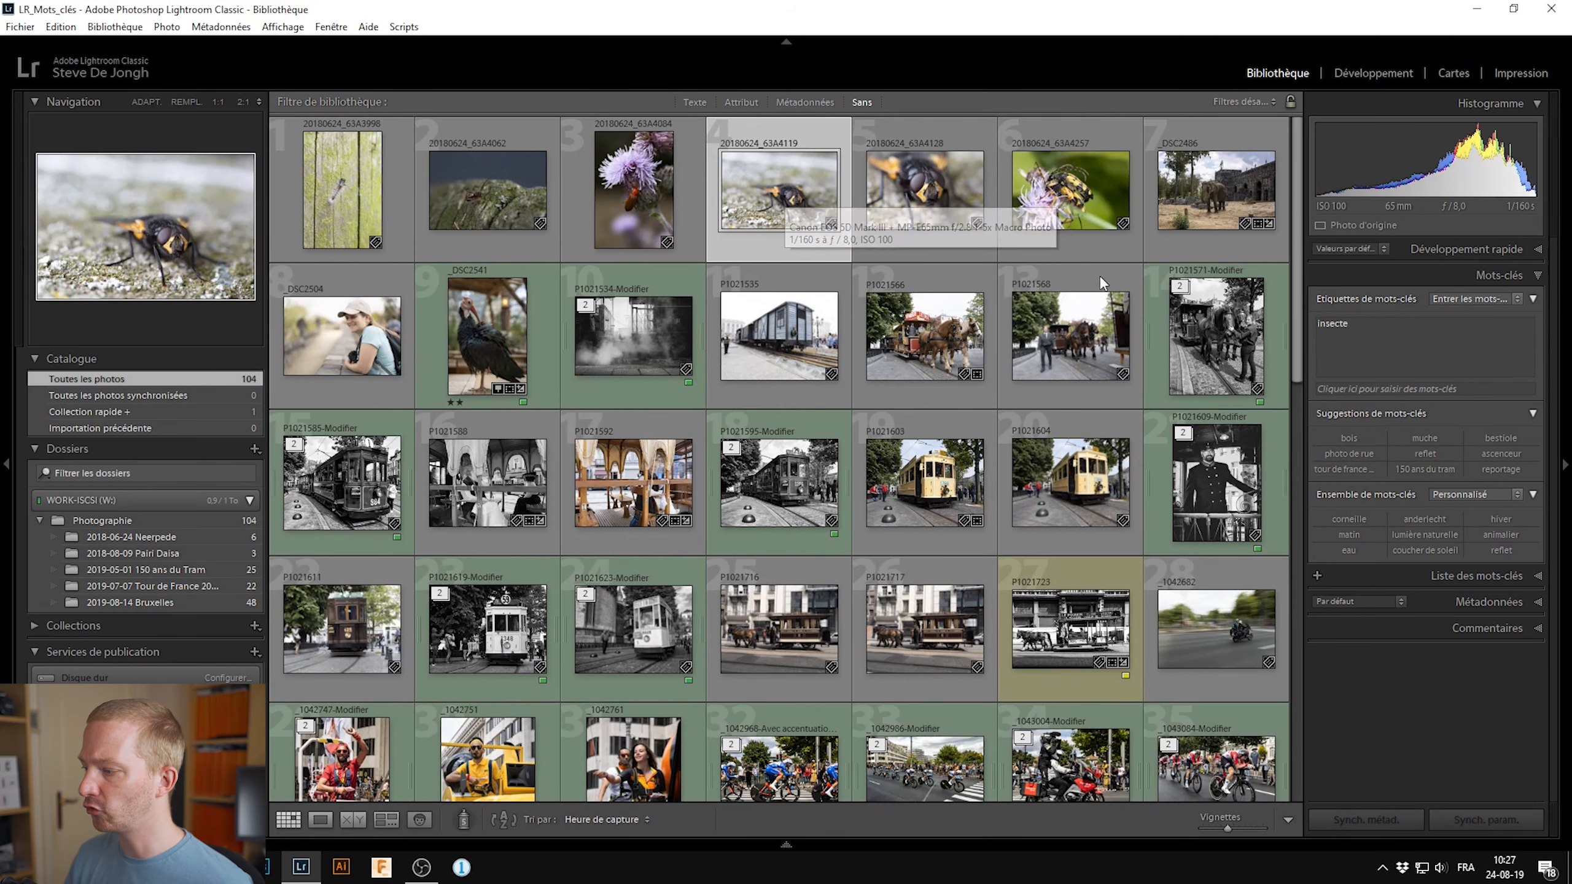
click(1389, 331)
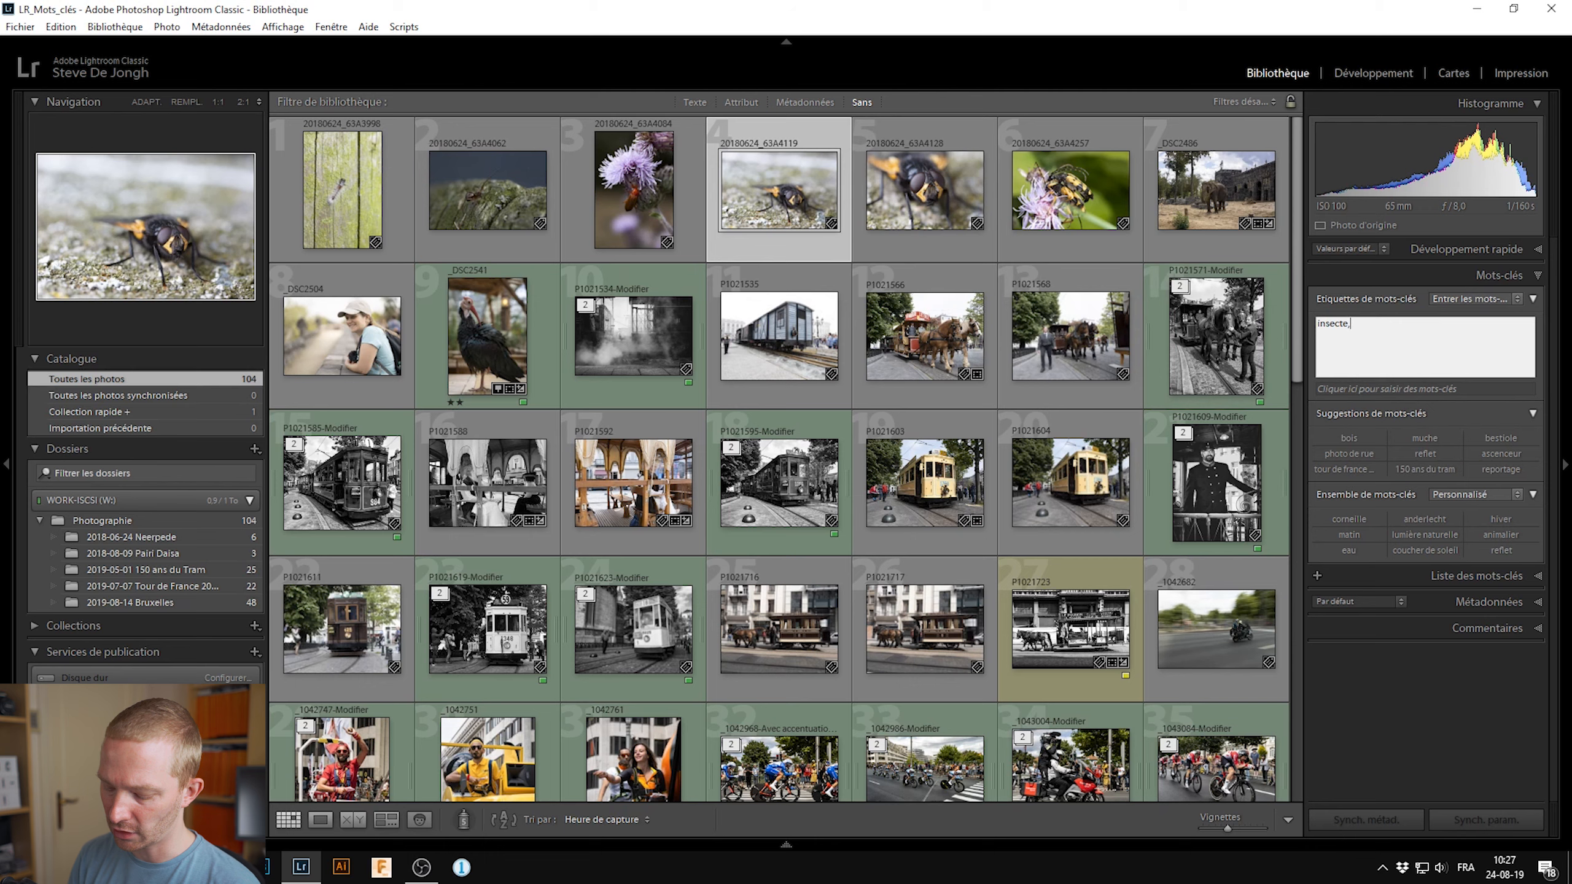
text(m)
text(che)
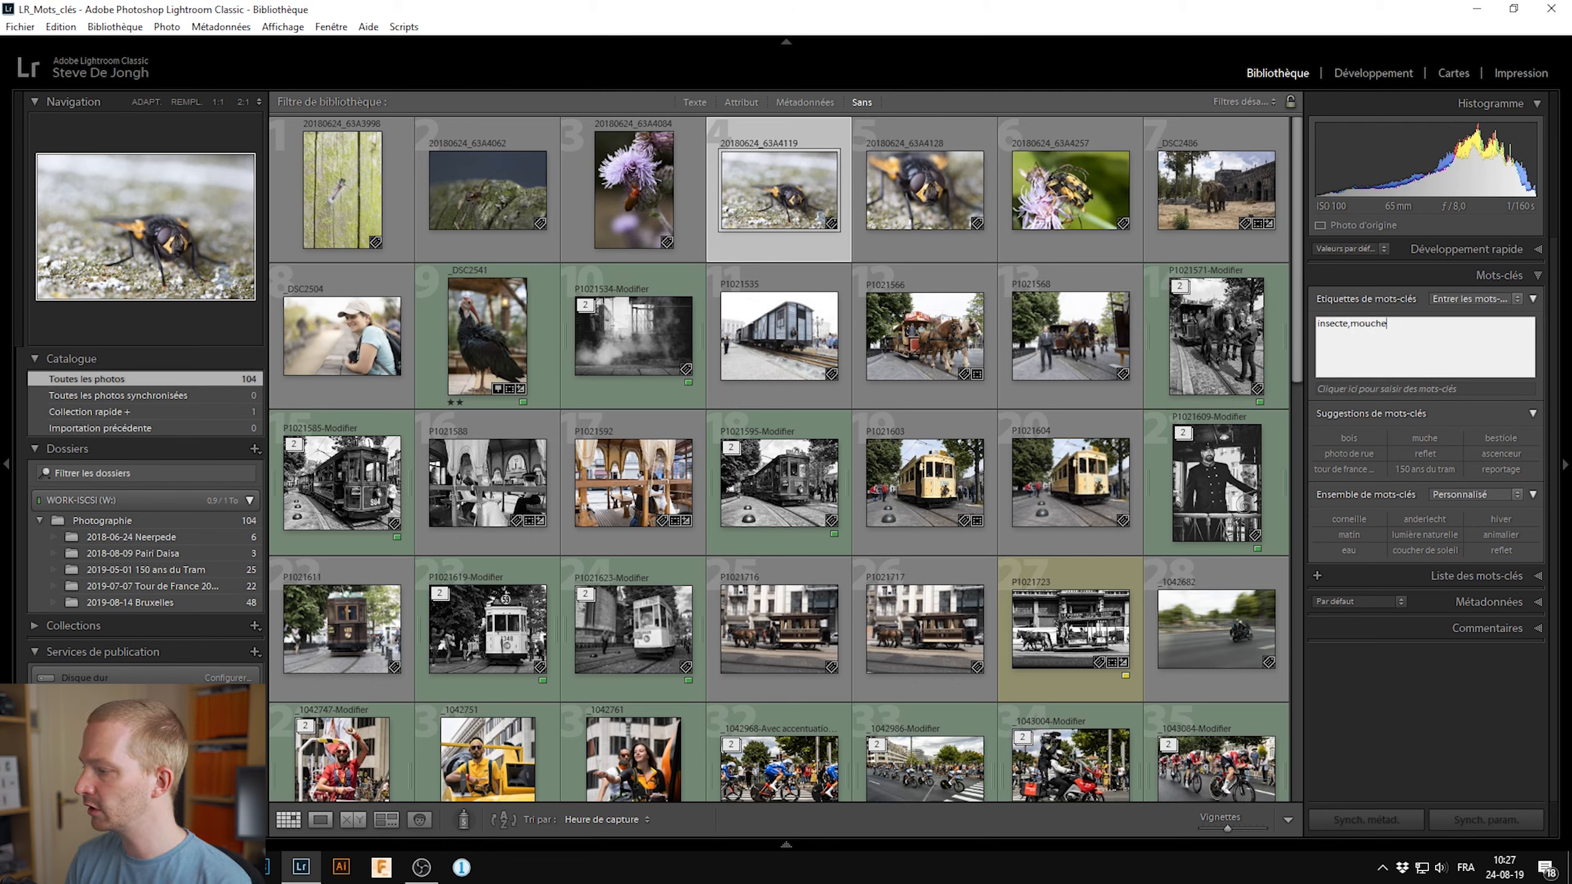
key(Return)
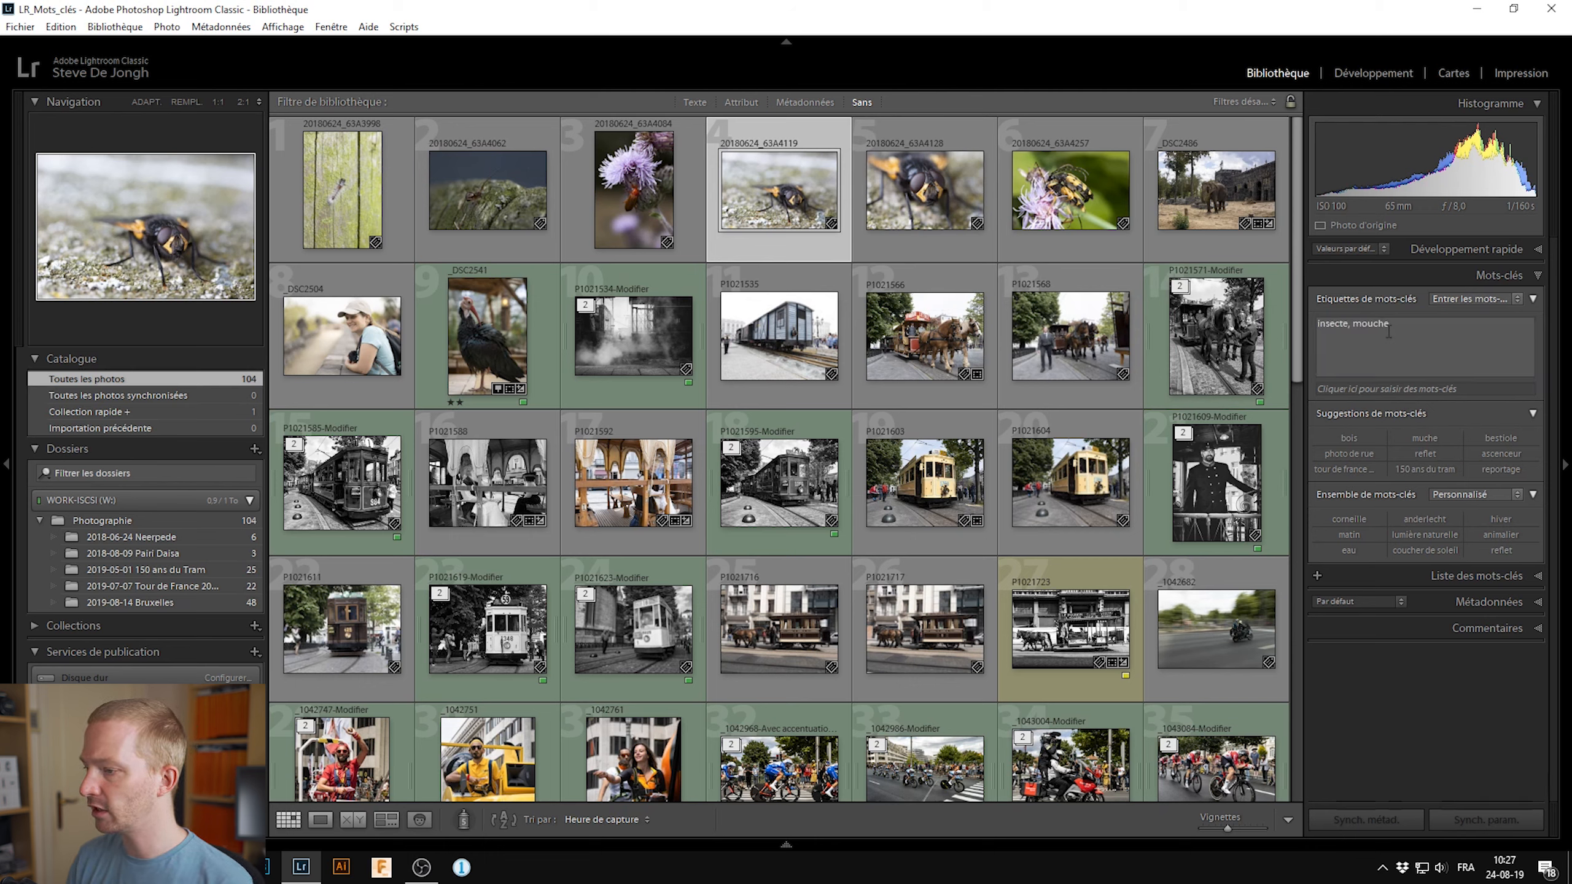
- Add the keywords "tram" and "attelage" to photo P1021566 of the red horse-drawn tram
click(904, 344)
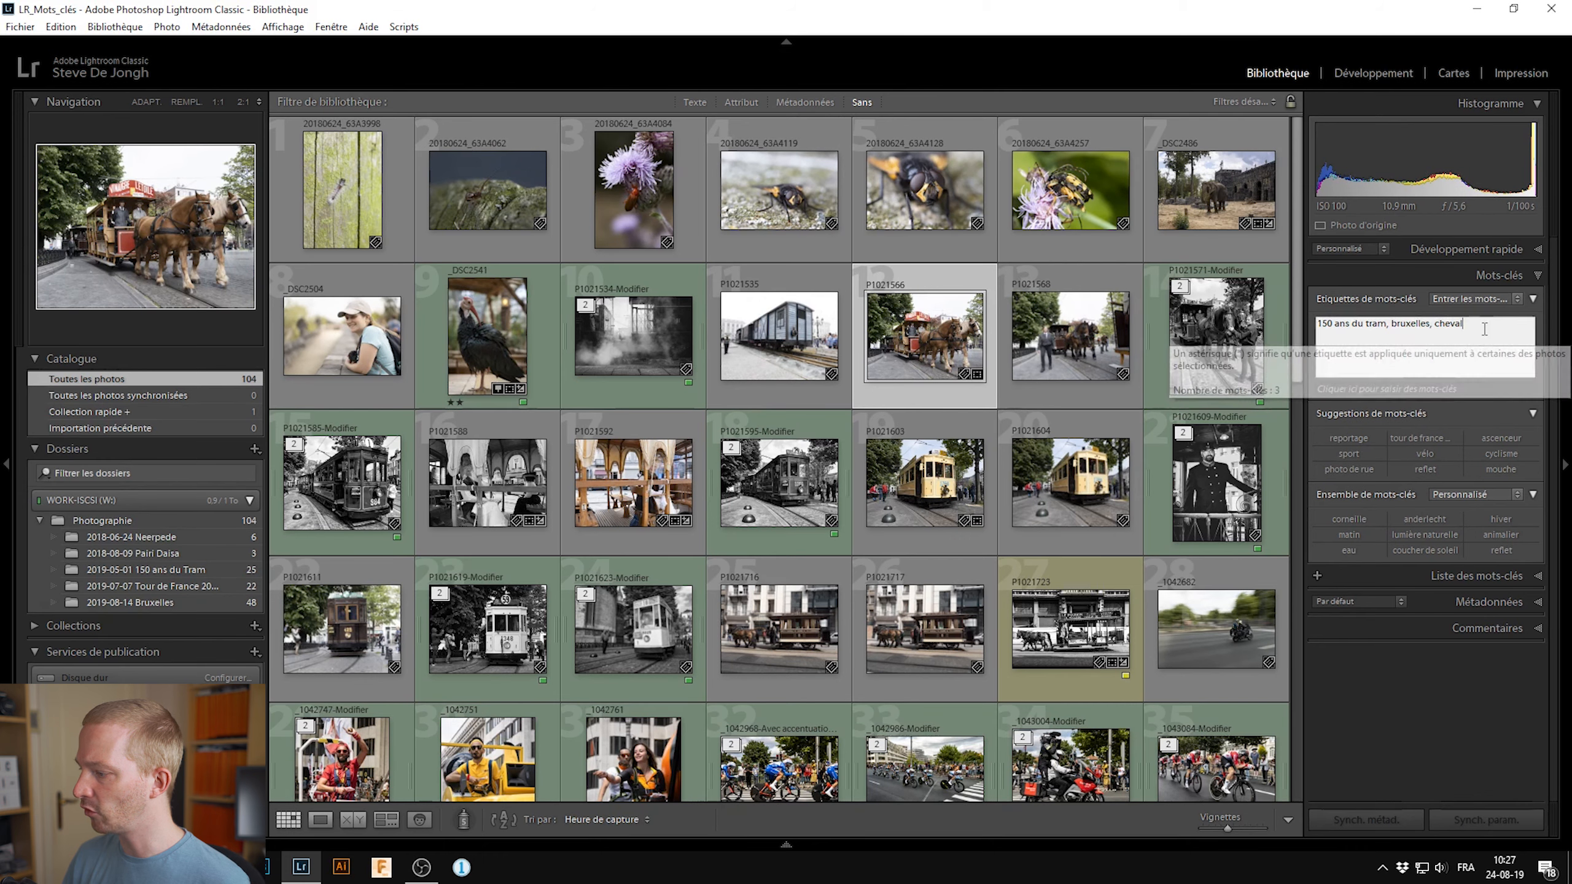
text(tram, )
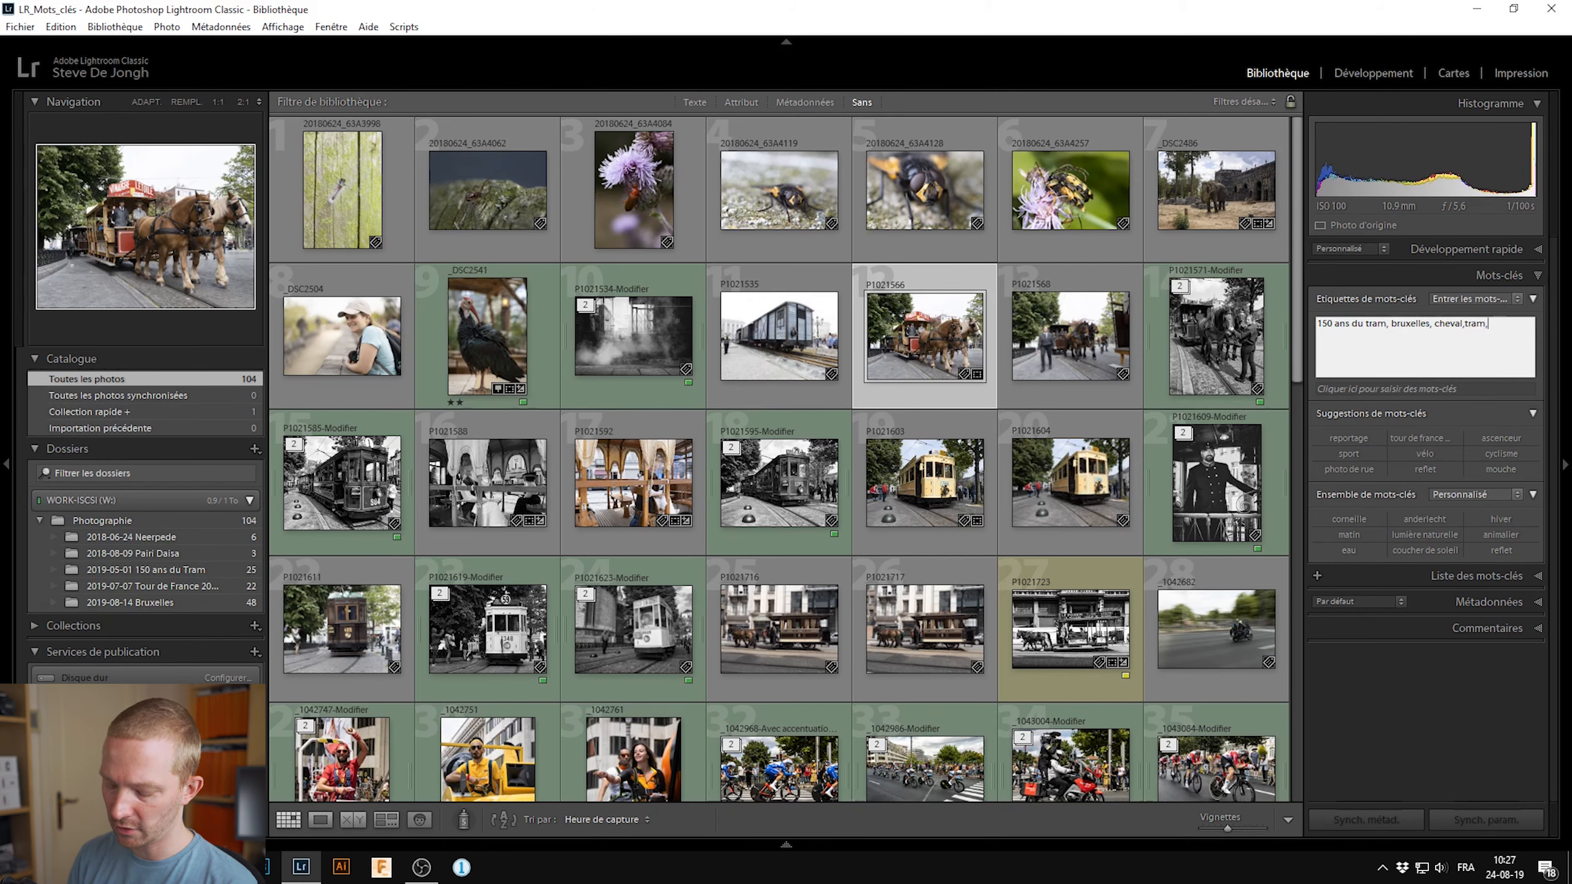
text(attelage)
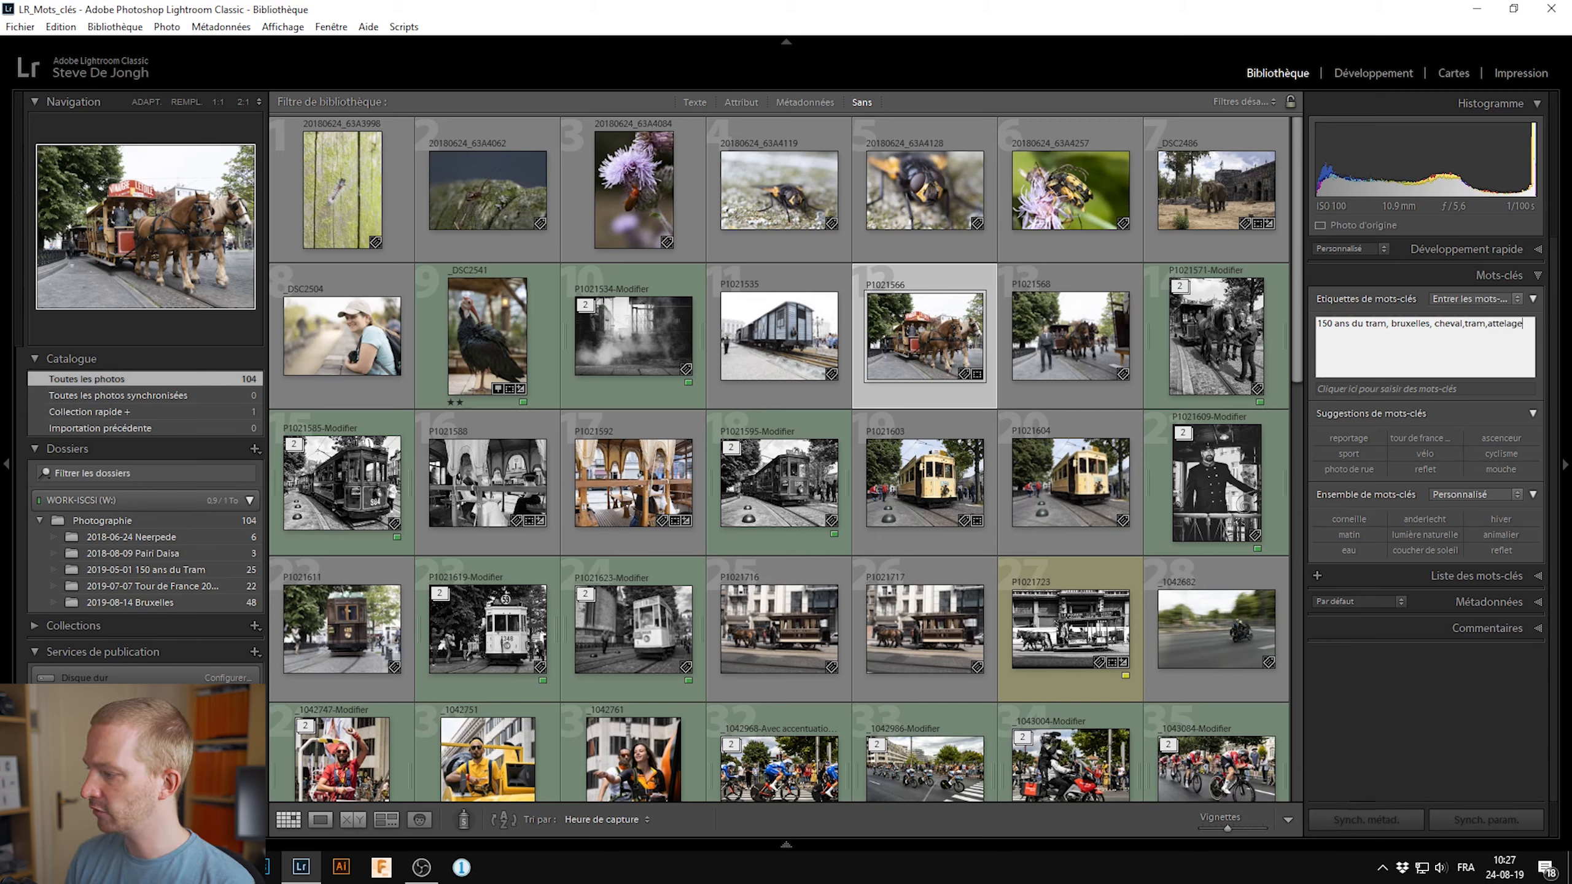
key(Return)
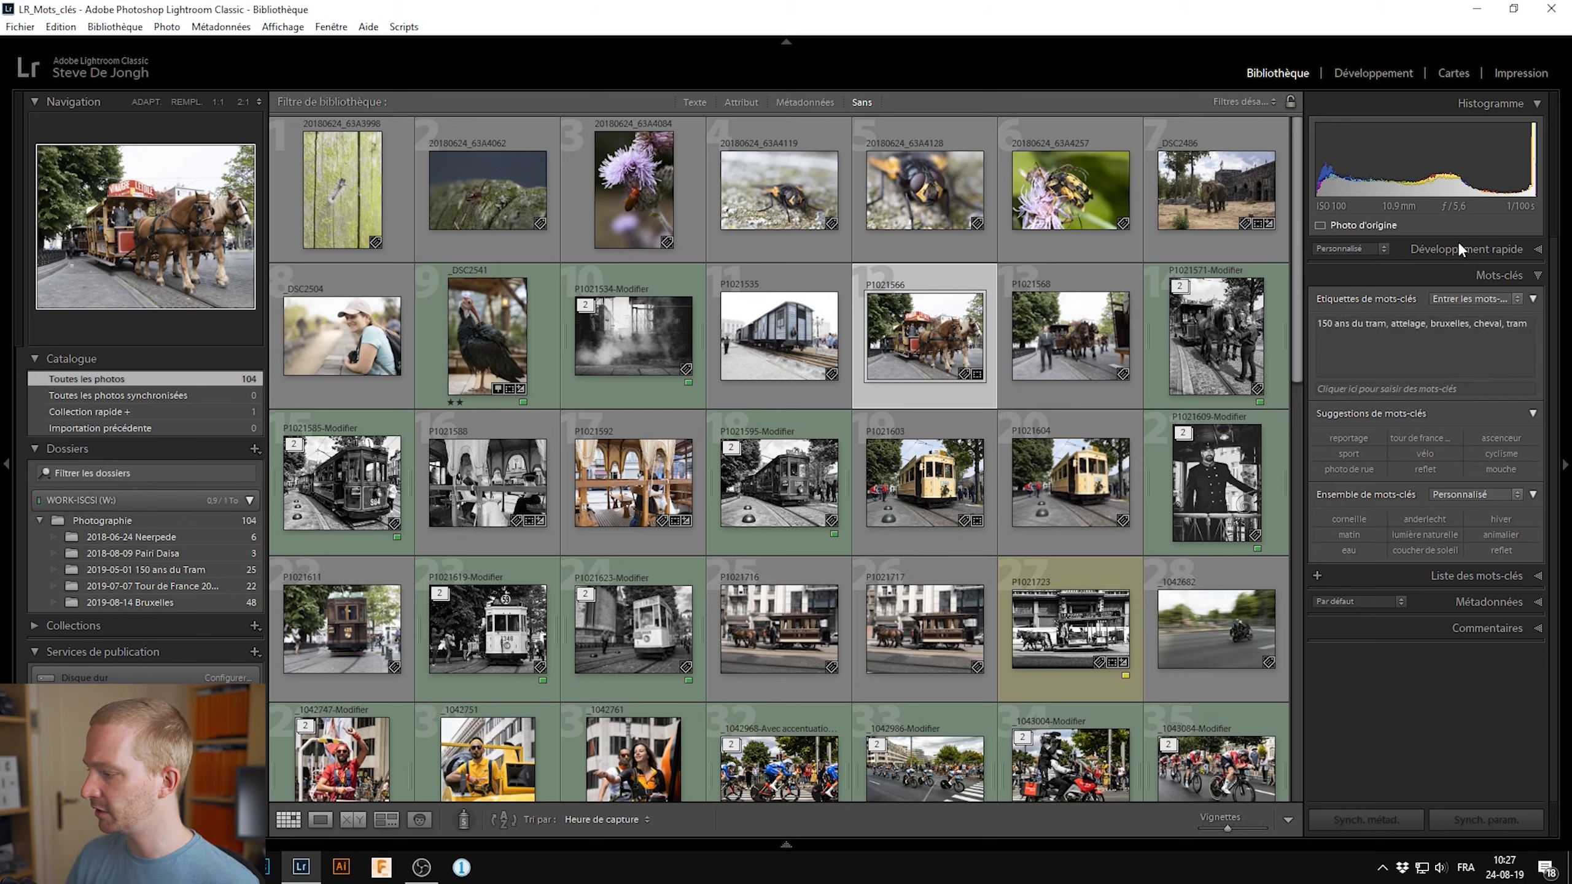
- Use the catalogue's keyword list to show only the photos tagged "bruxelles", then turn the library filter off
click(1479, 578)
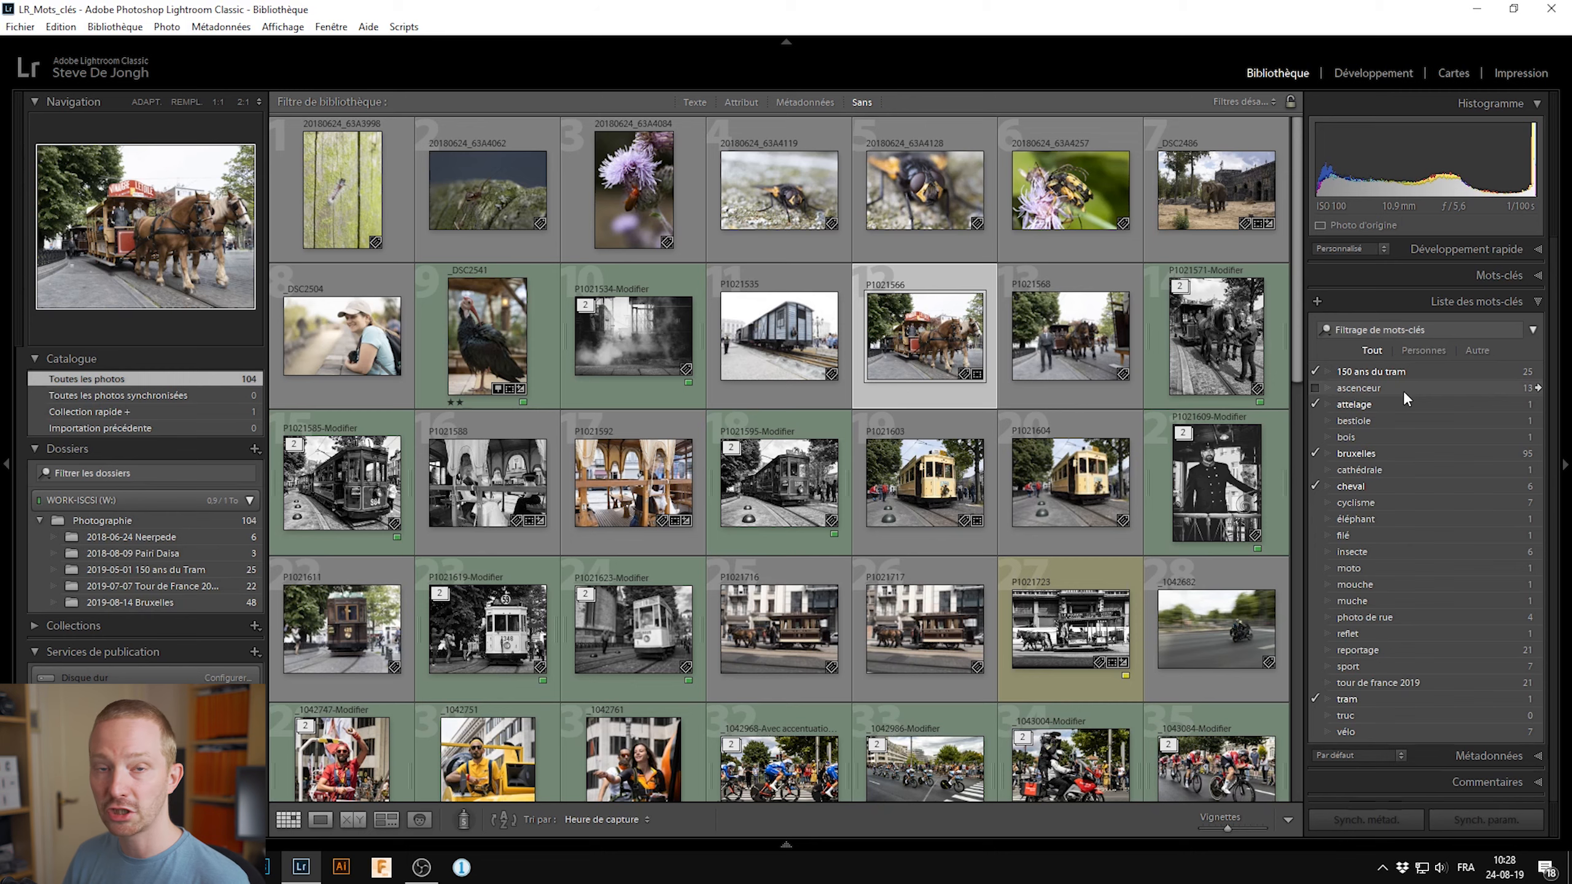
mouse_move(1429, 375)
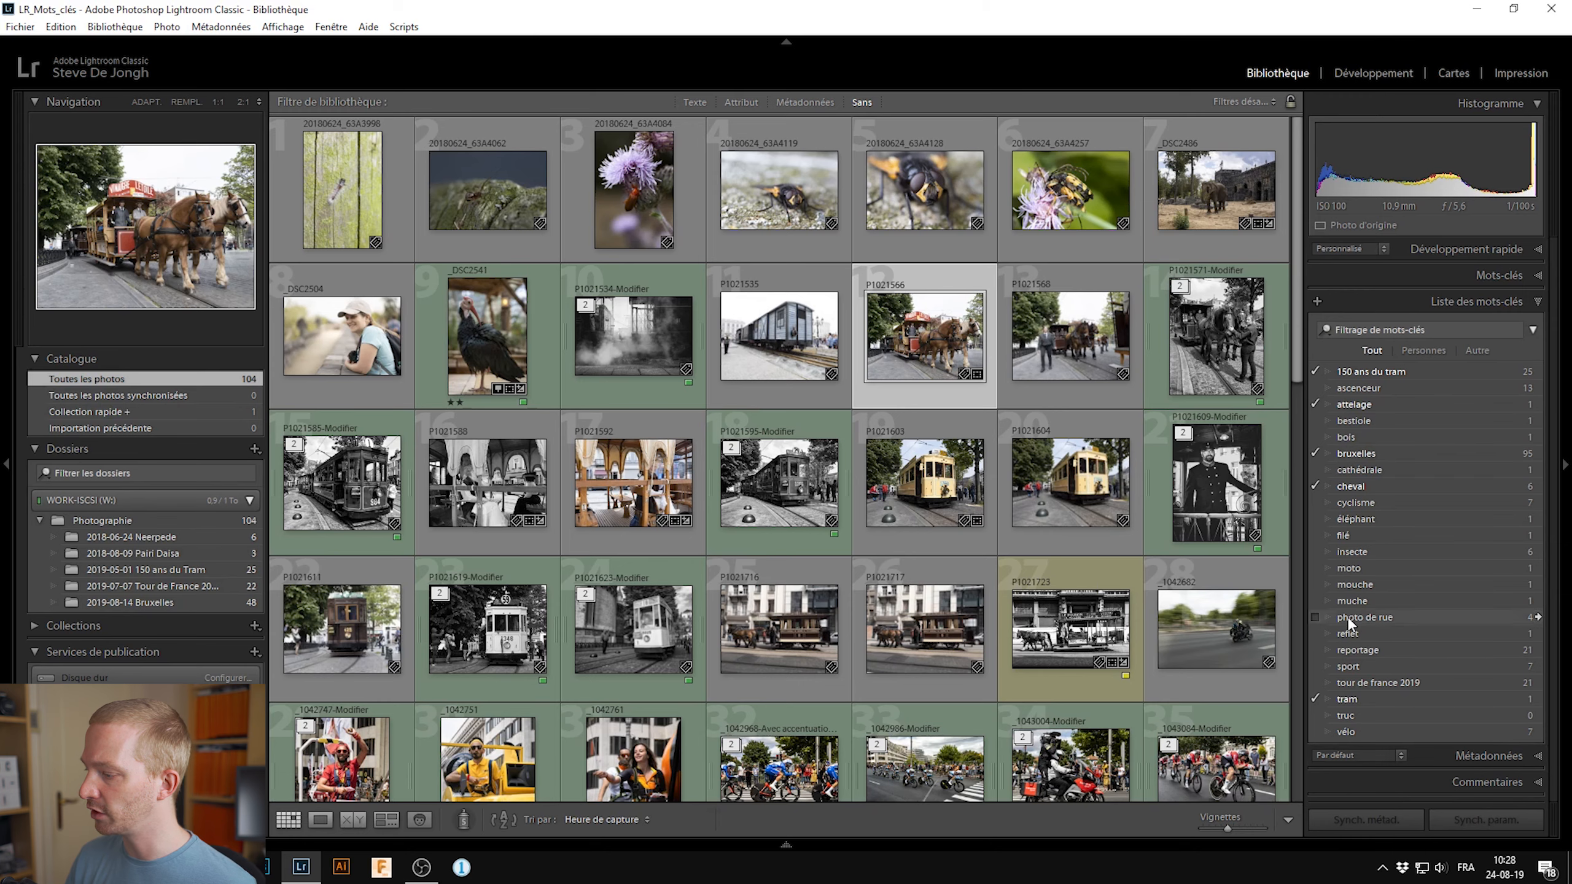
click(1540, 456)
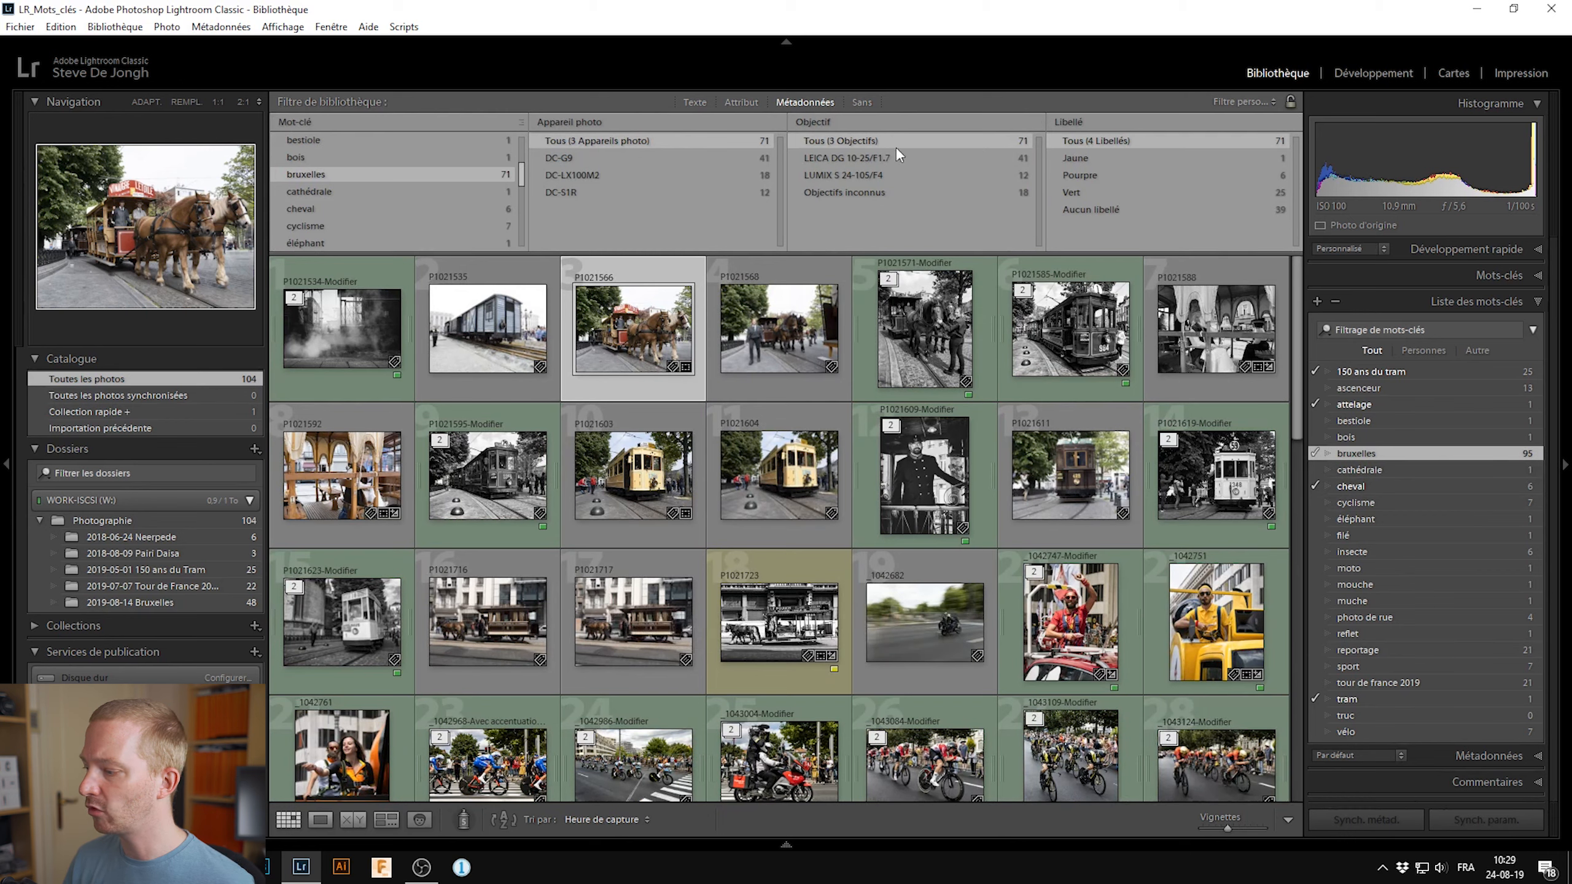
click(797, 102)
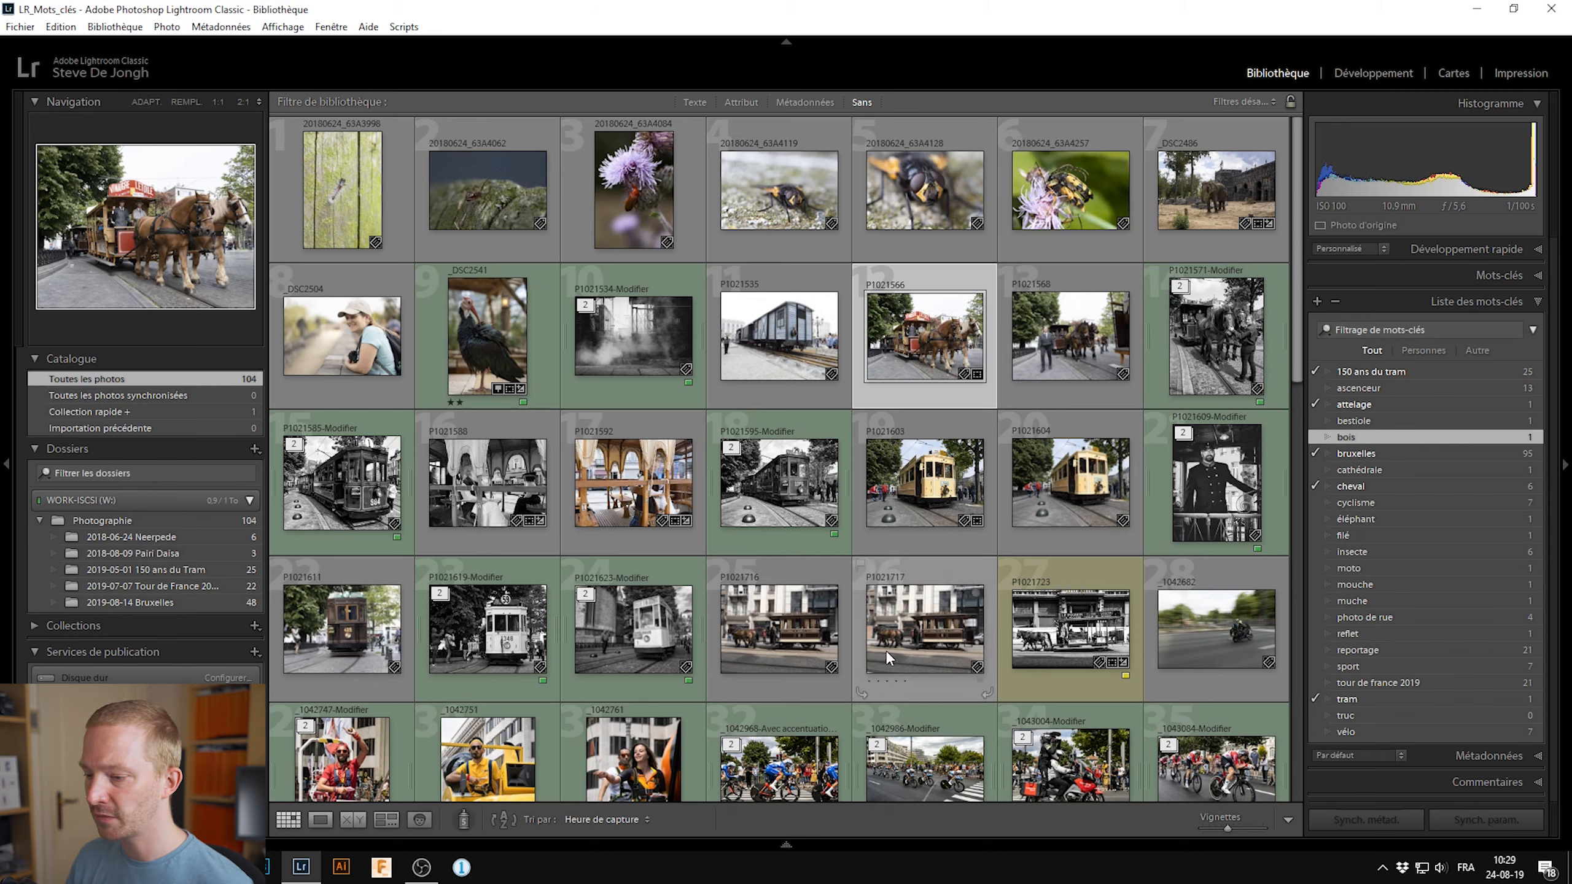
- Assign the existing keywords "attelage" and "reportage" to photo P1021568 of the horse-drawn carriage
click(1080, 331)
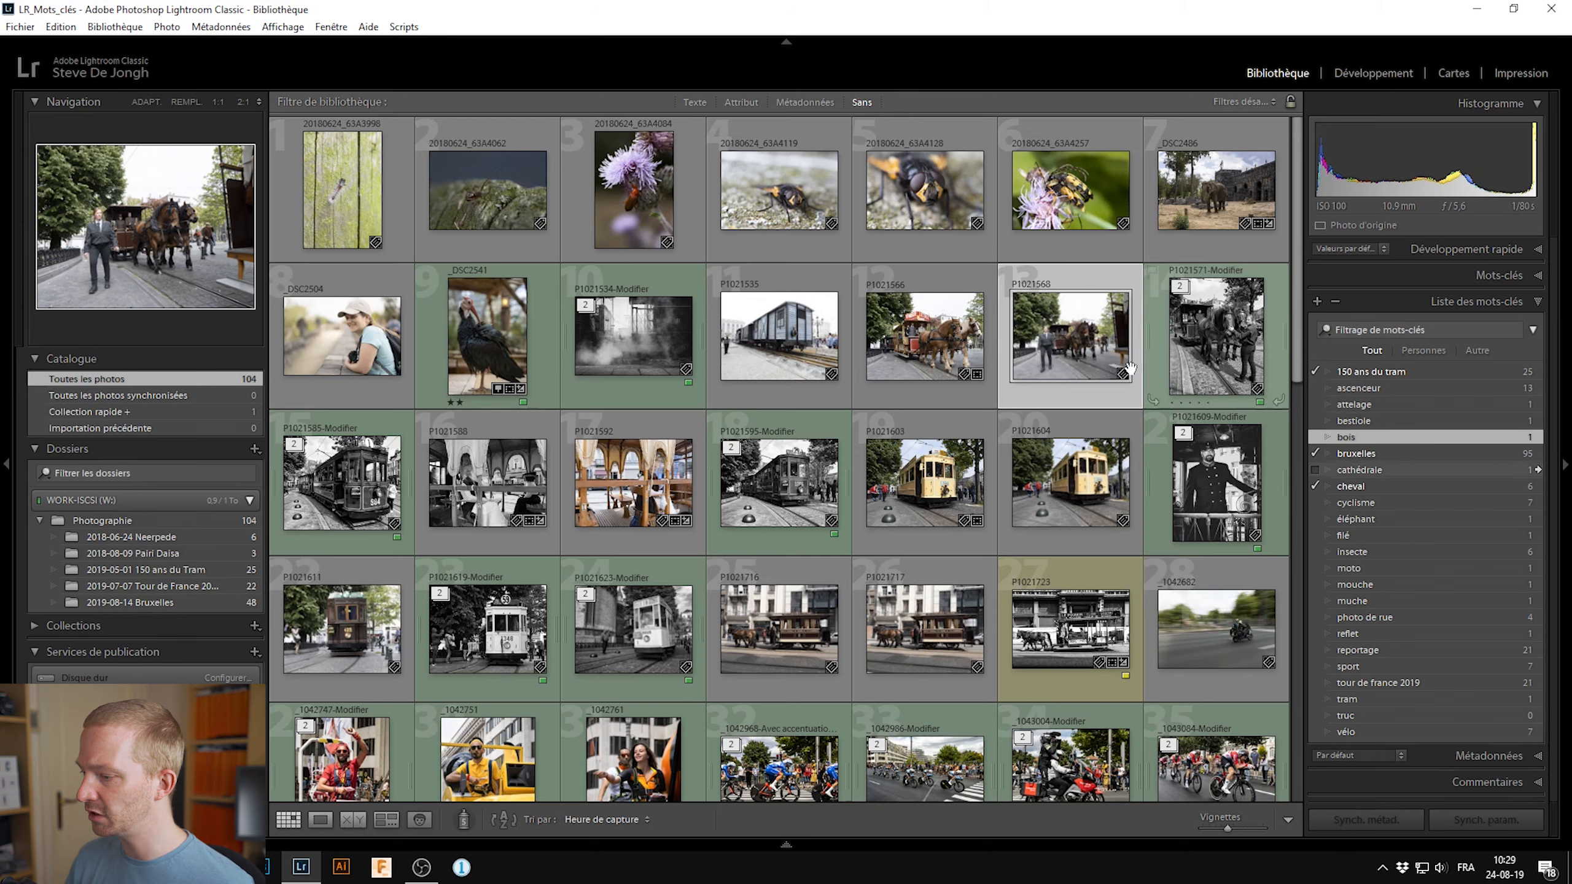
click(1315, 404)
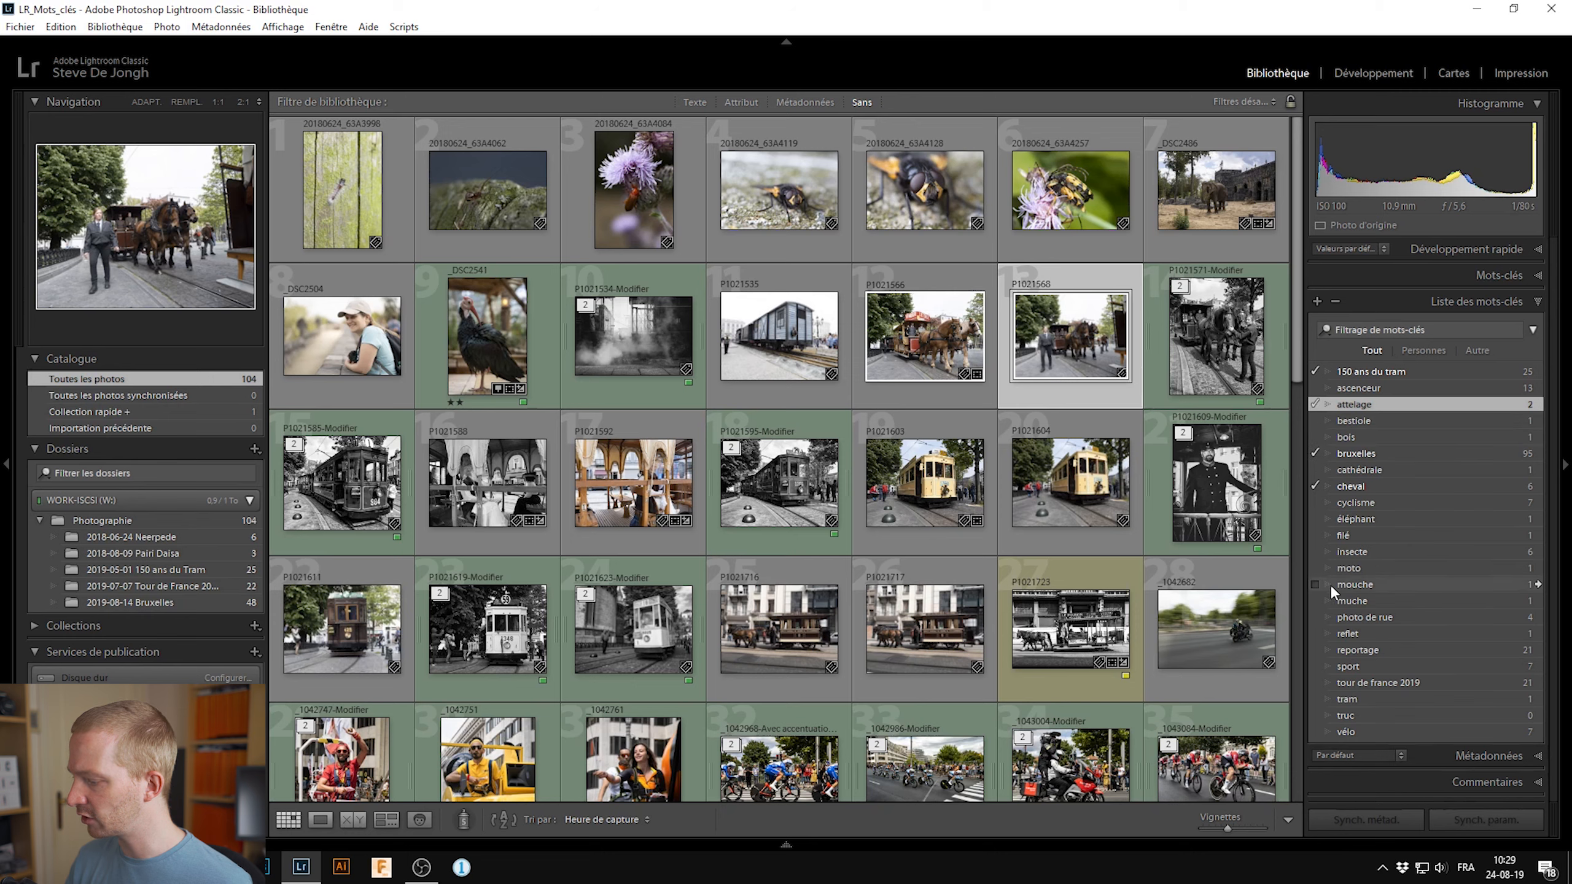
click(1315, 650)
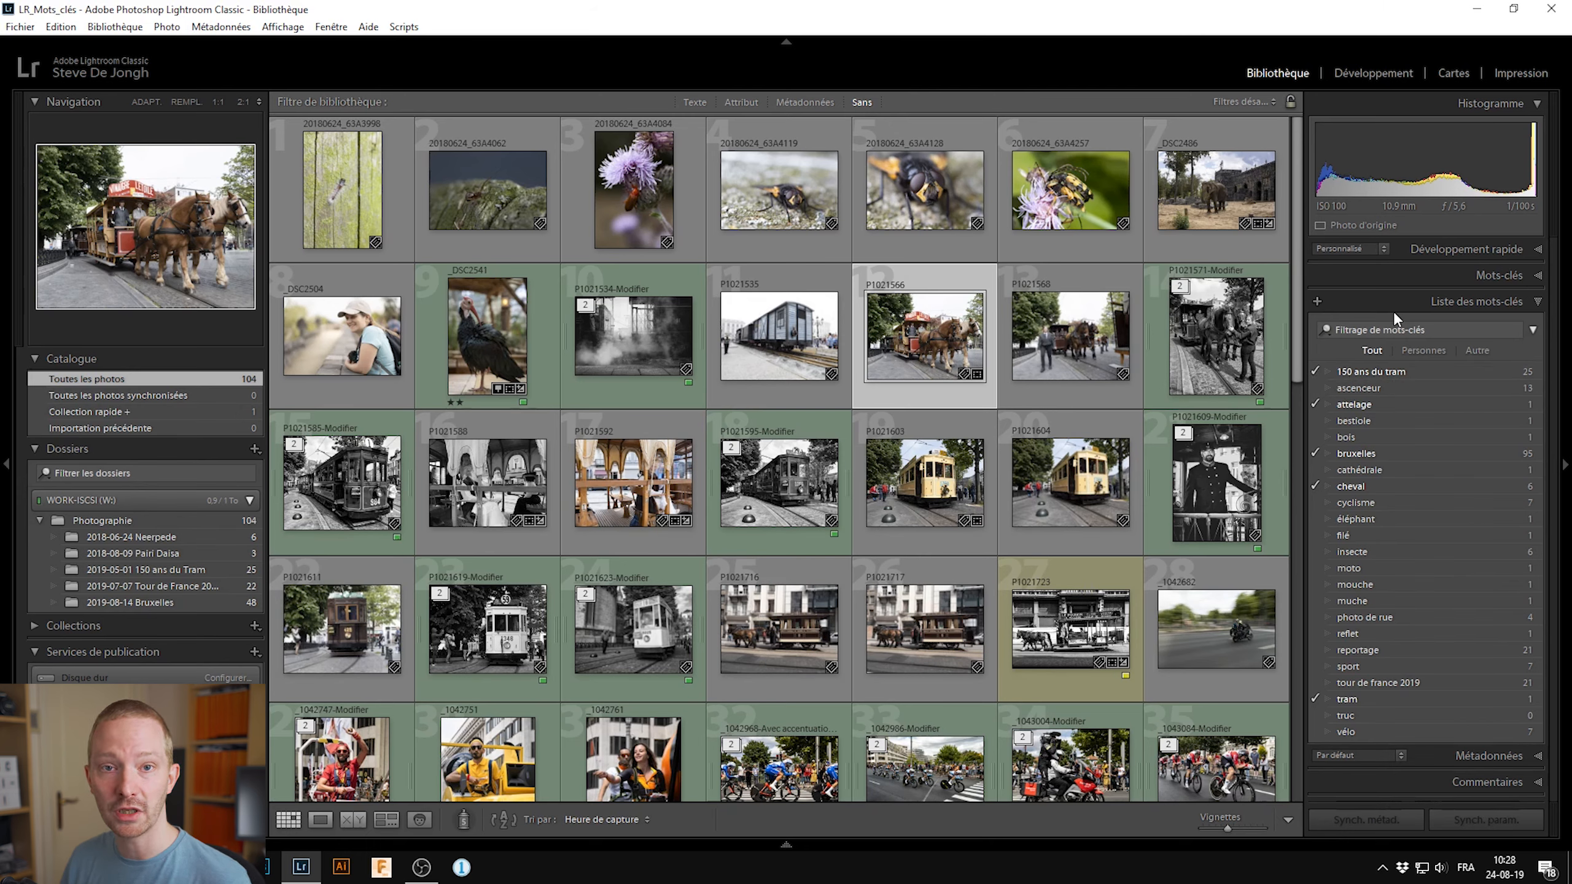
key(Right)
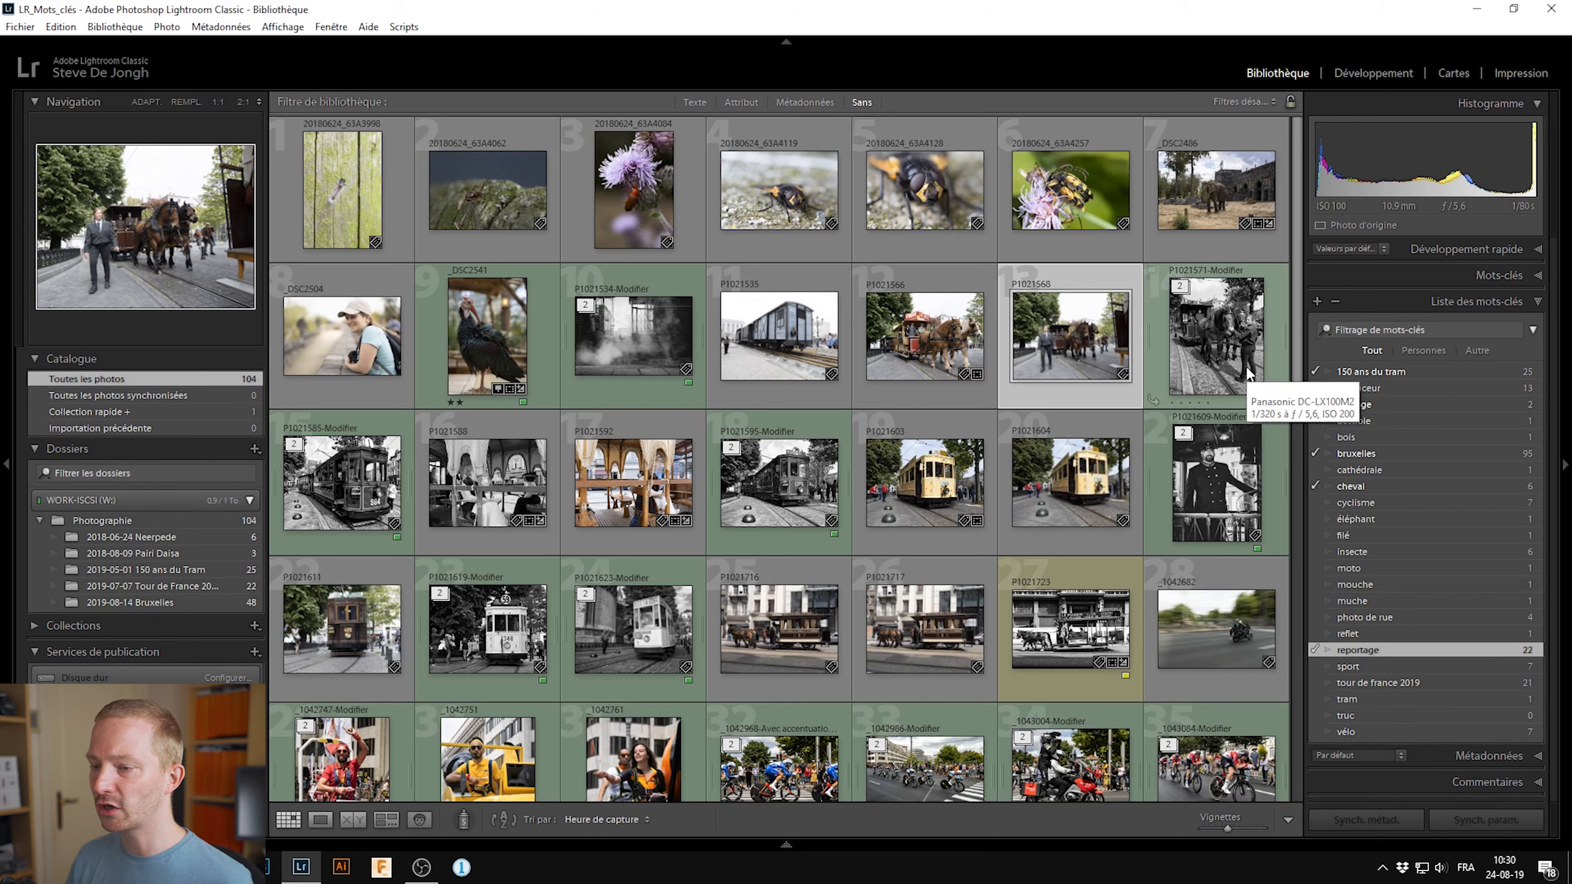
- Check the keywords assigned to insect photos 20180624_63A4257 and 20180624_63A4119, then select all photos in the library
click(1100, 201)
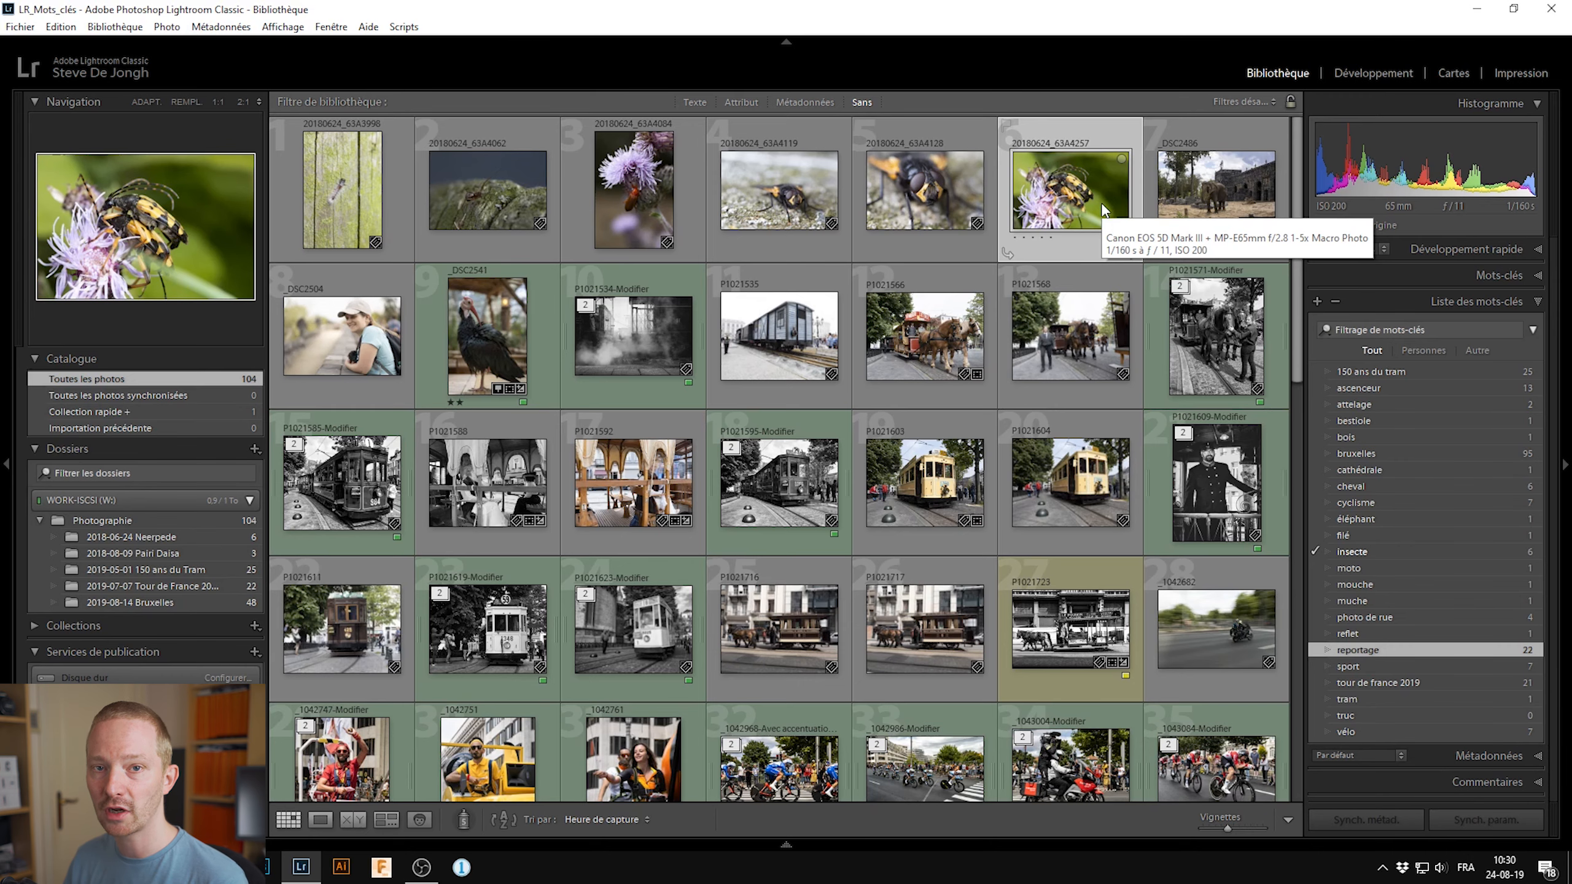
click(739, 180)
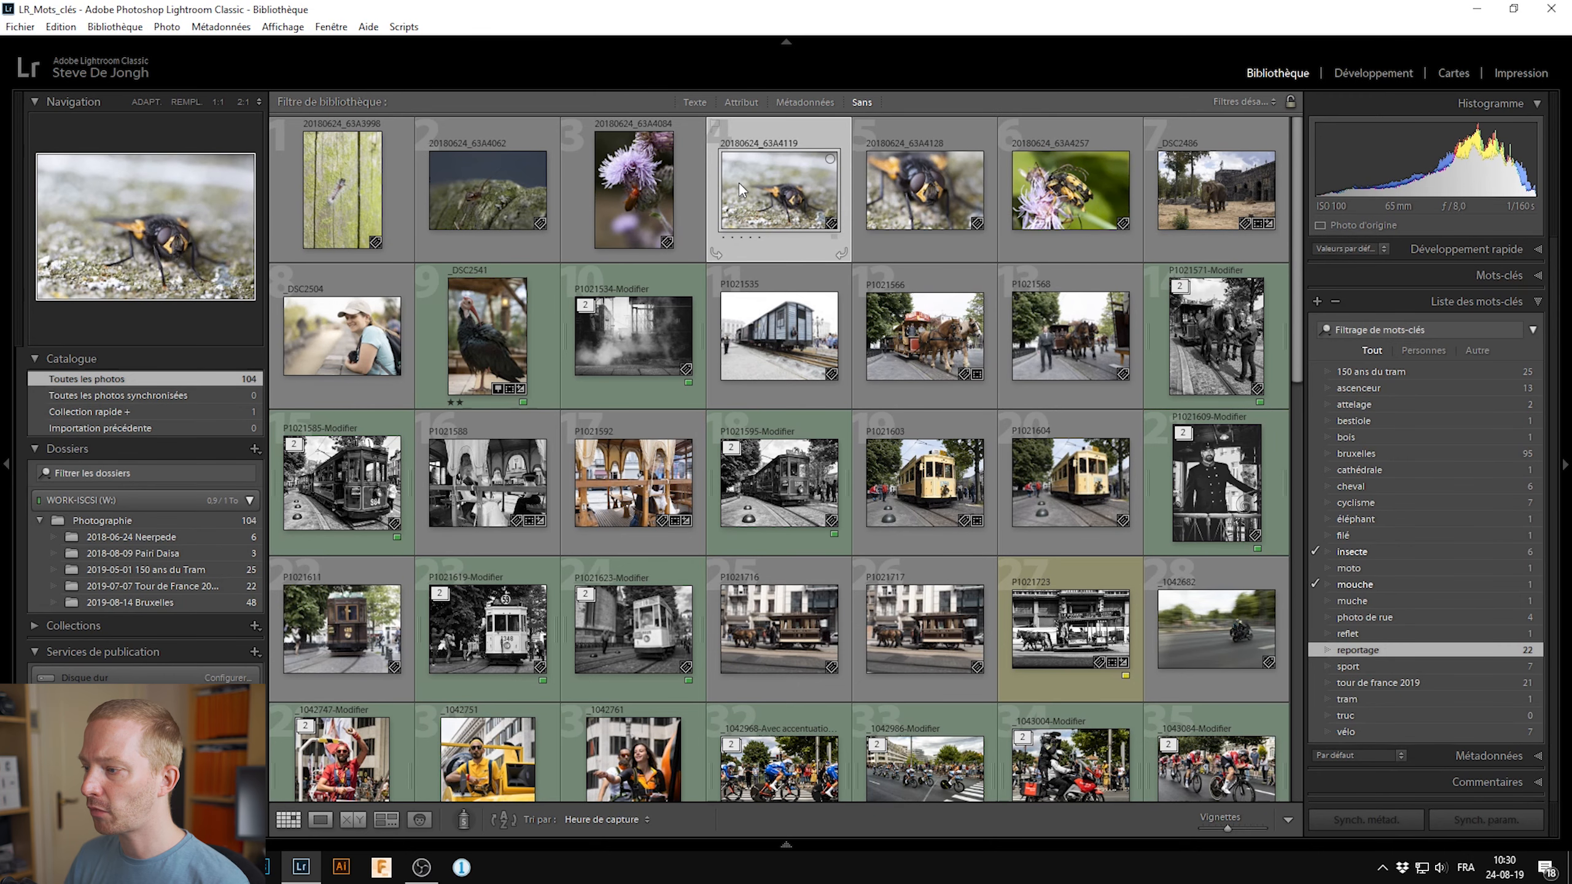
key(ctrl+a)
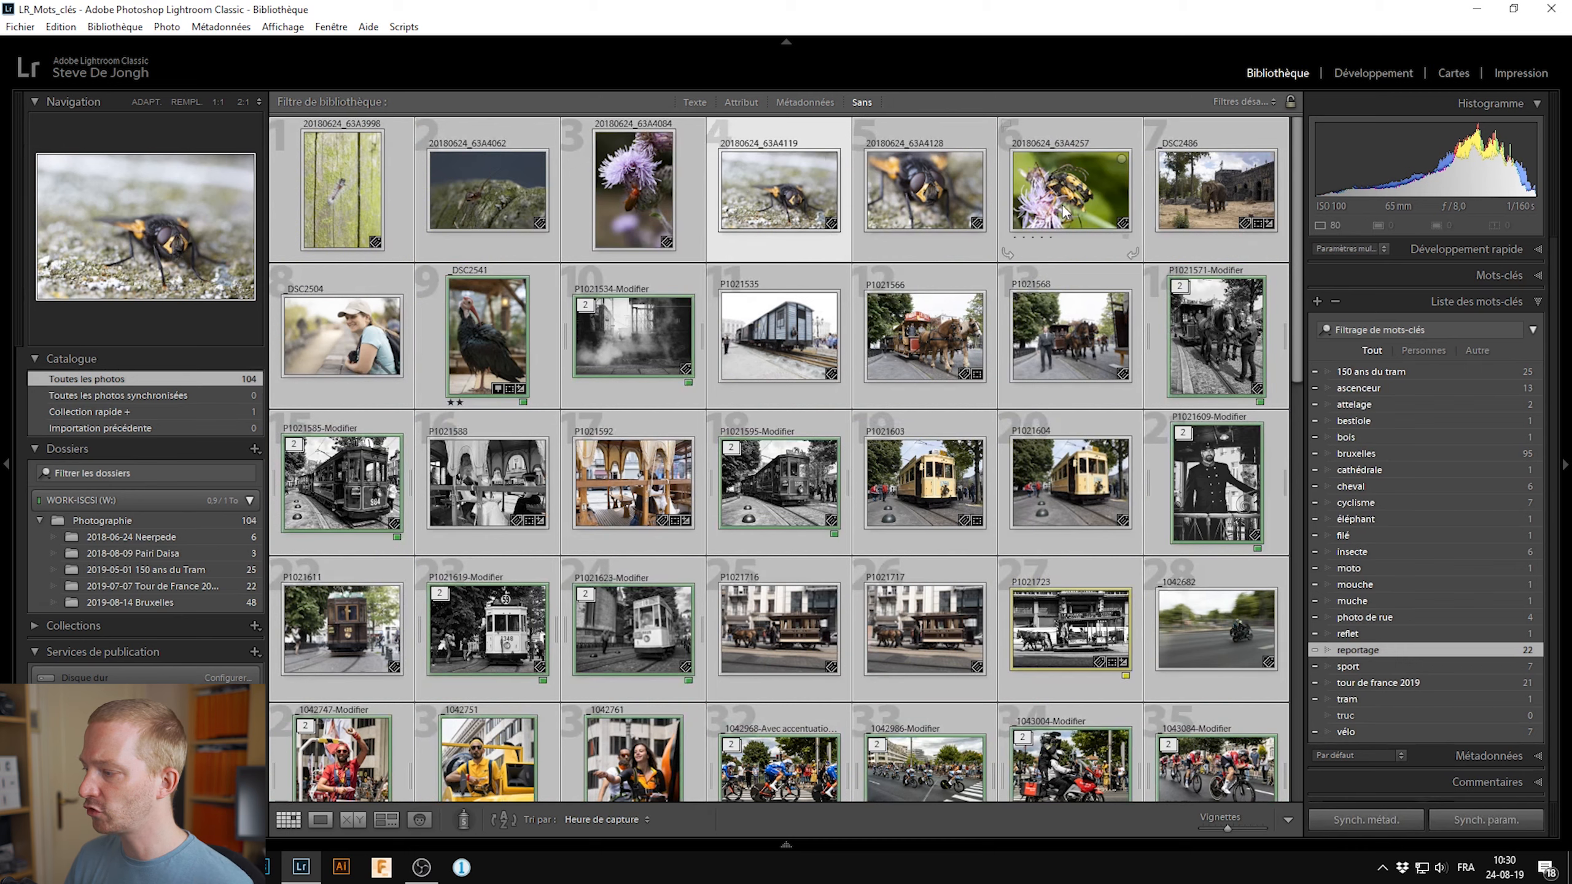
- Delete every assigned keyword from all the selected photos, then check the catalogue's keyword list for leftovers
click(1496, 275)
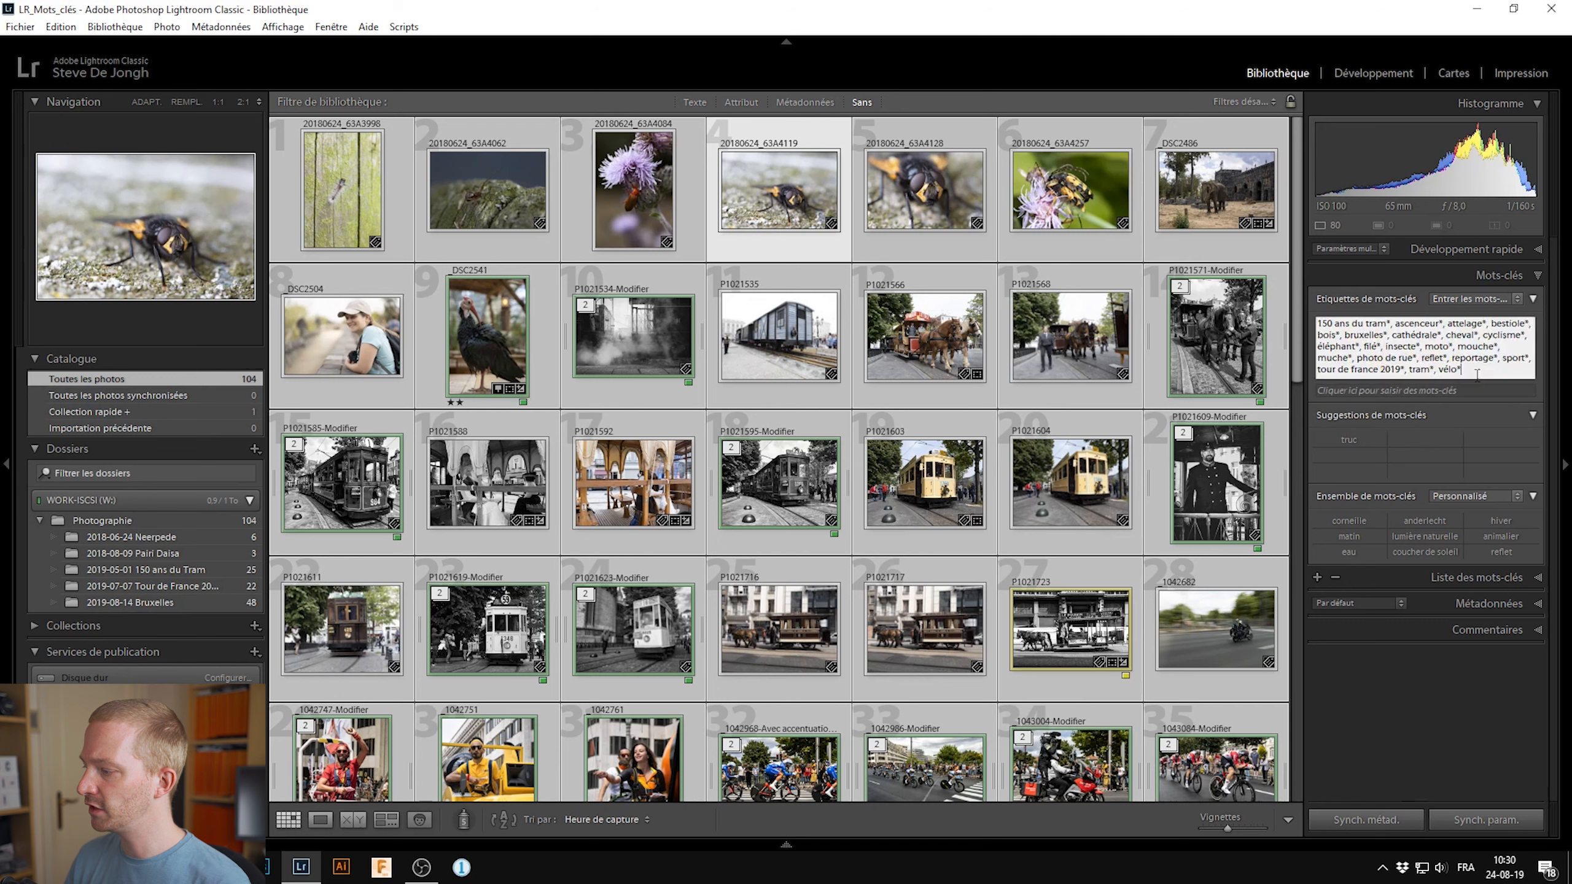
key(ctrl+a)
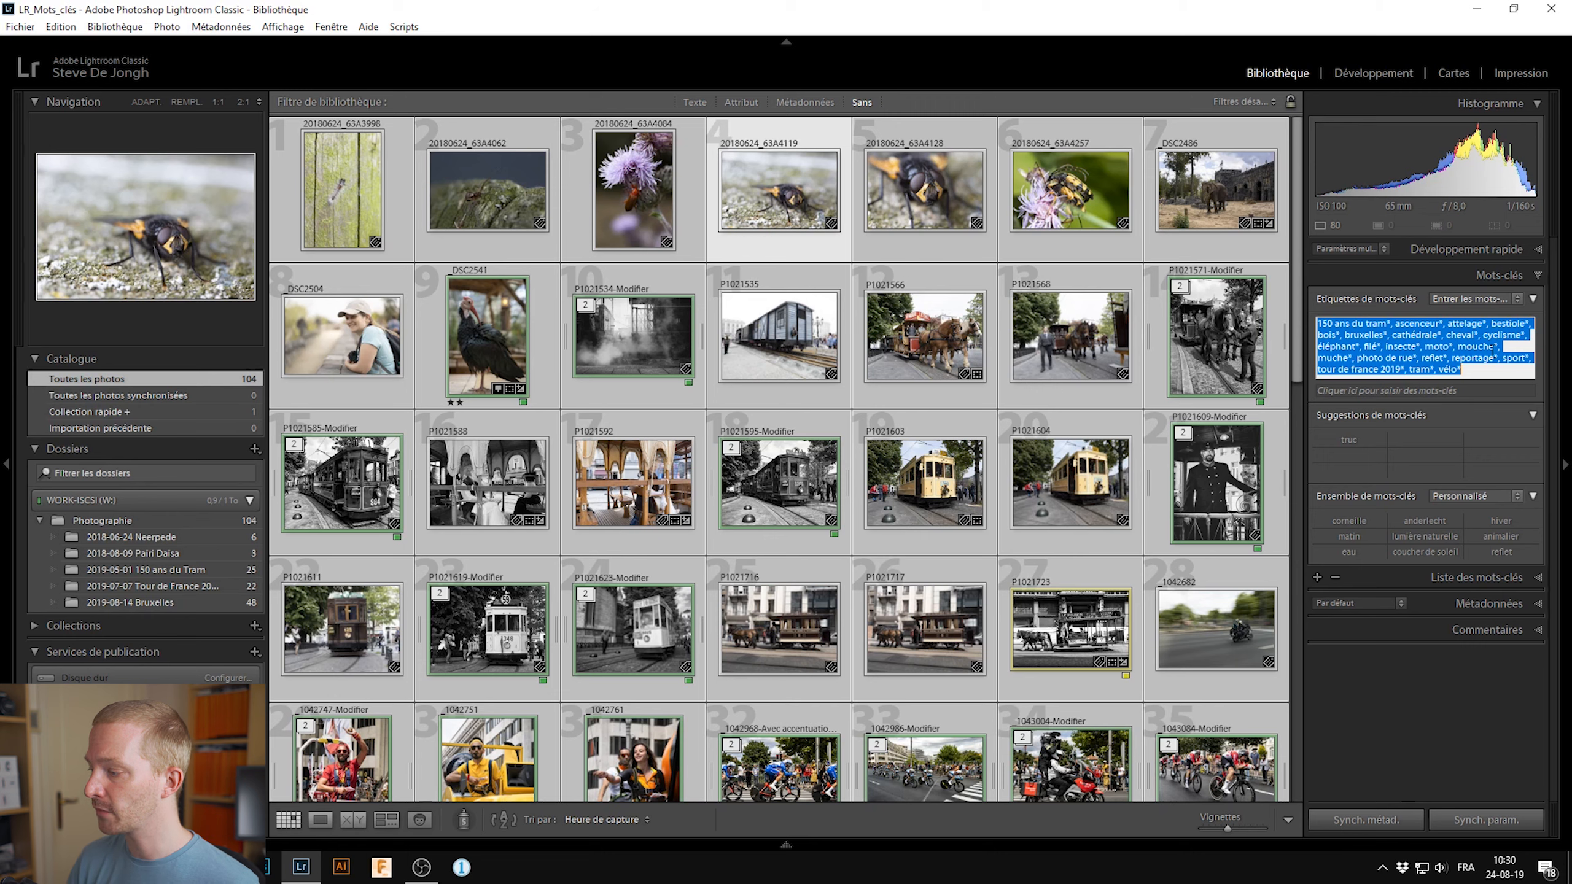
key(Delete)
key(Return)
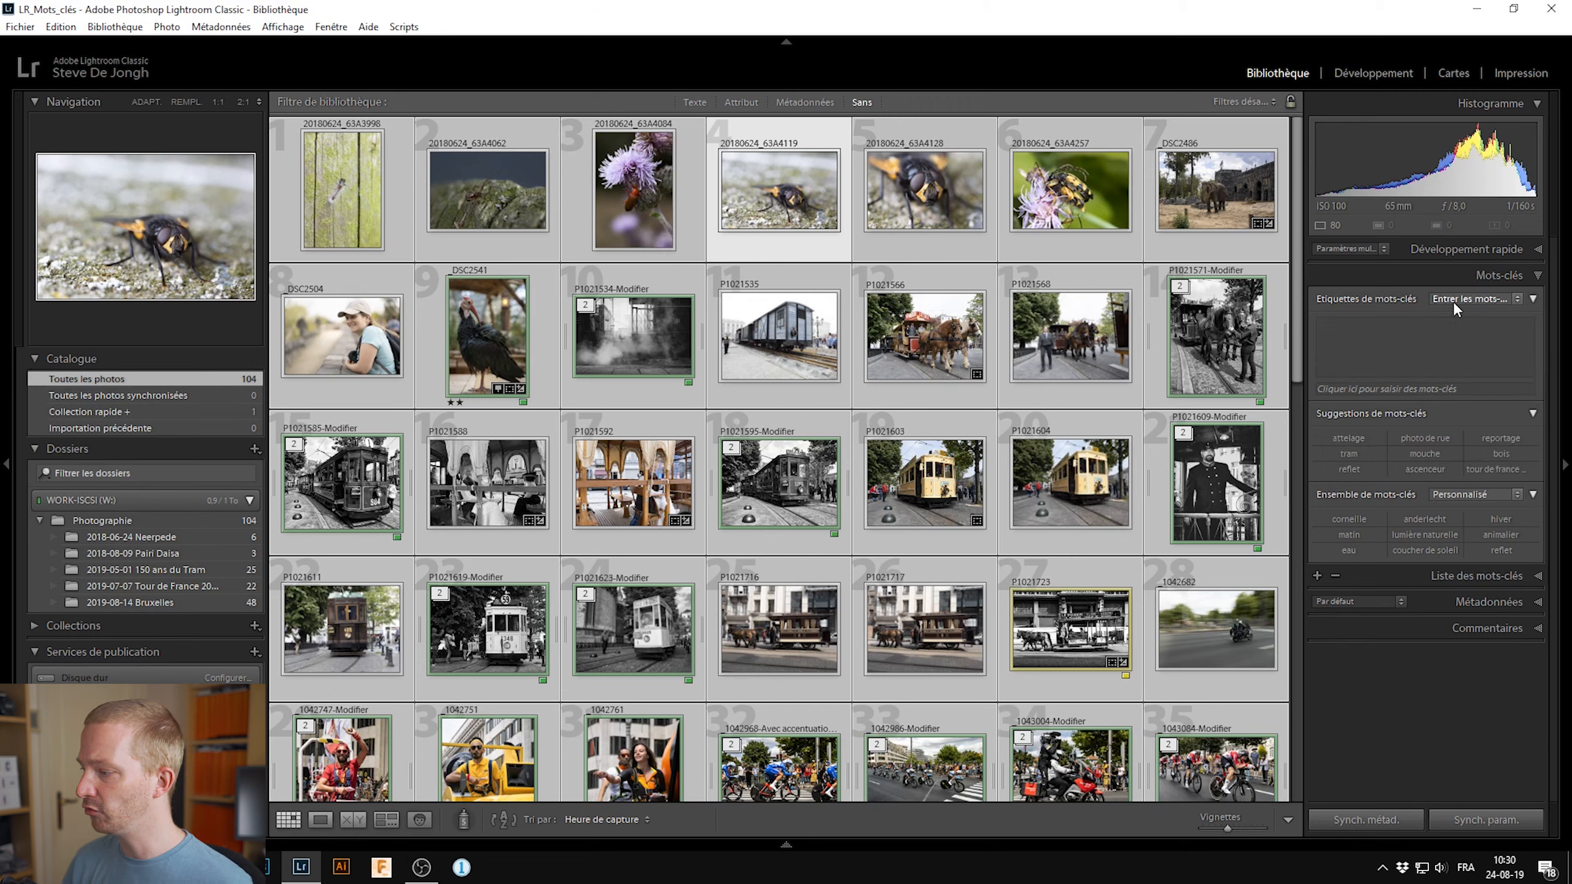
click(1466, 576)
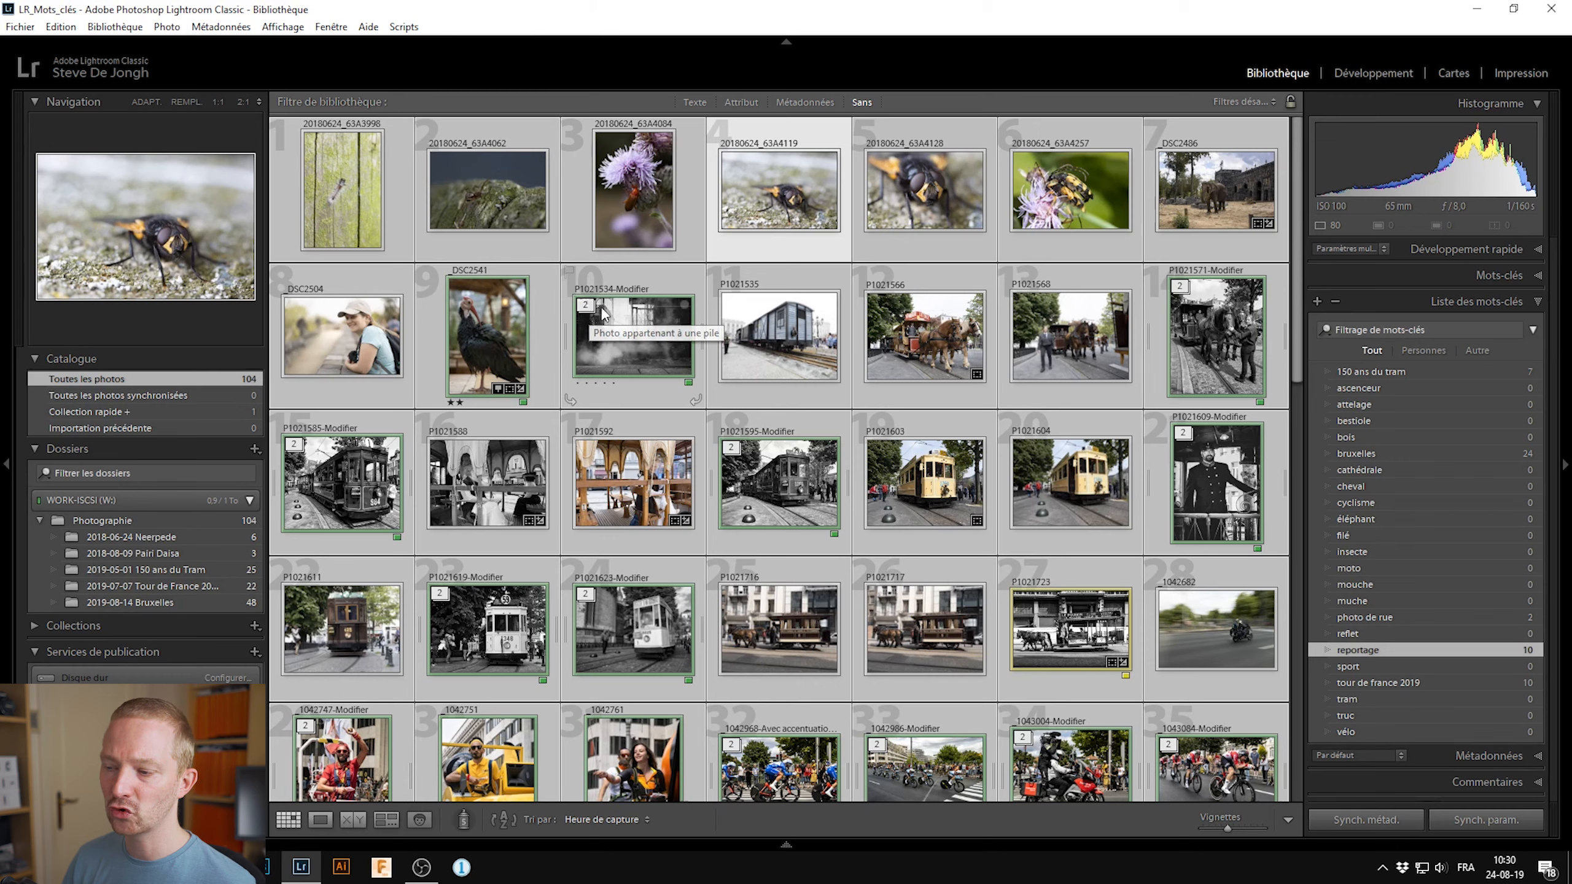
- Expand all photo stacks in the library and select photo P1021534 of the steam-filled street
right_click(786, 336)
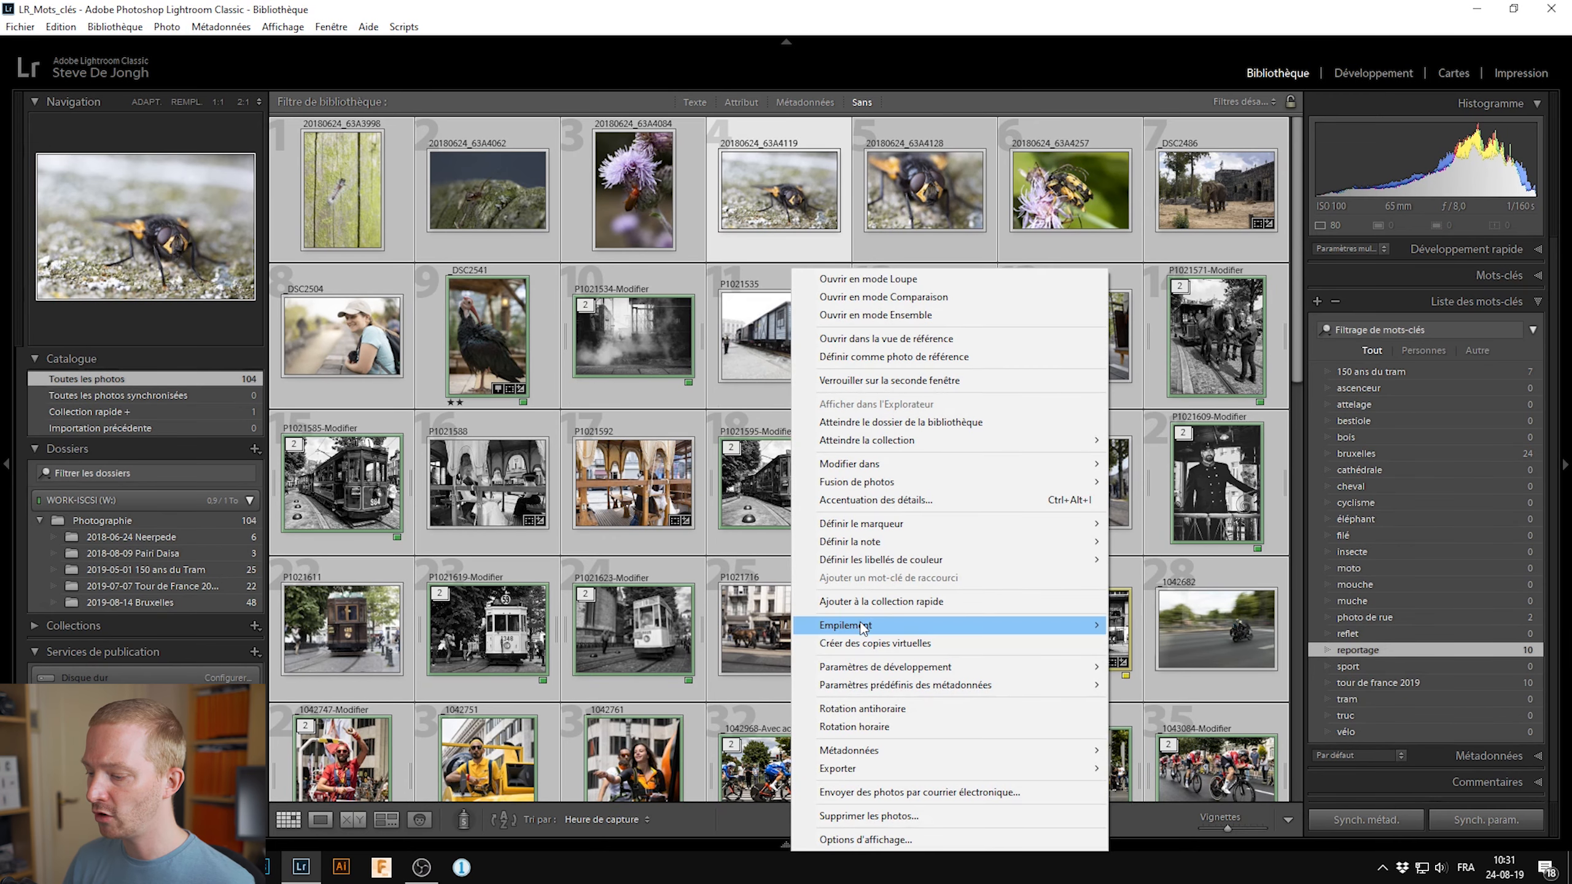
mouse_move(1064, 632)
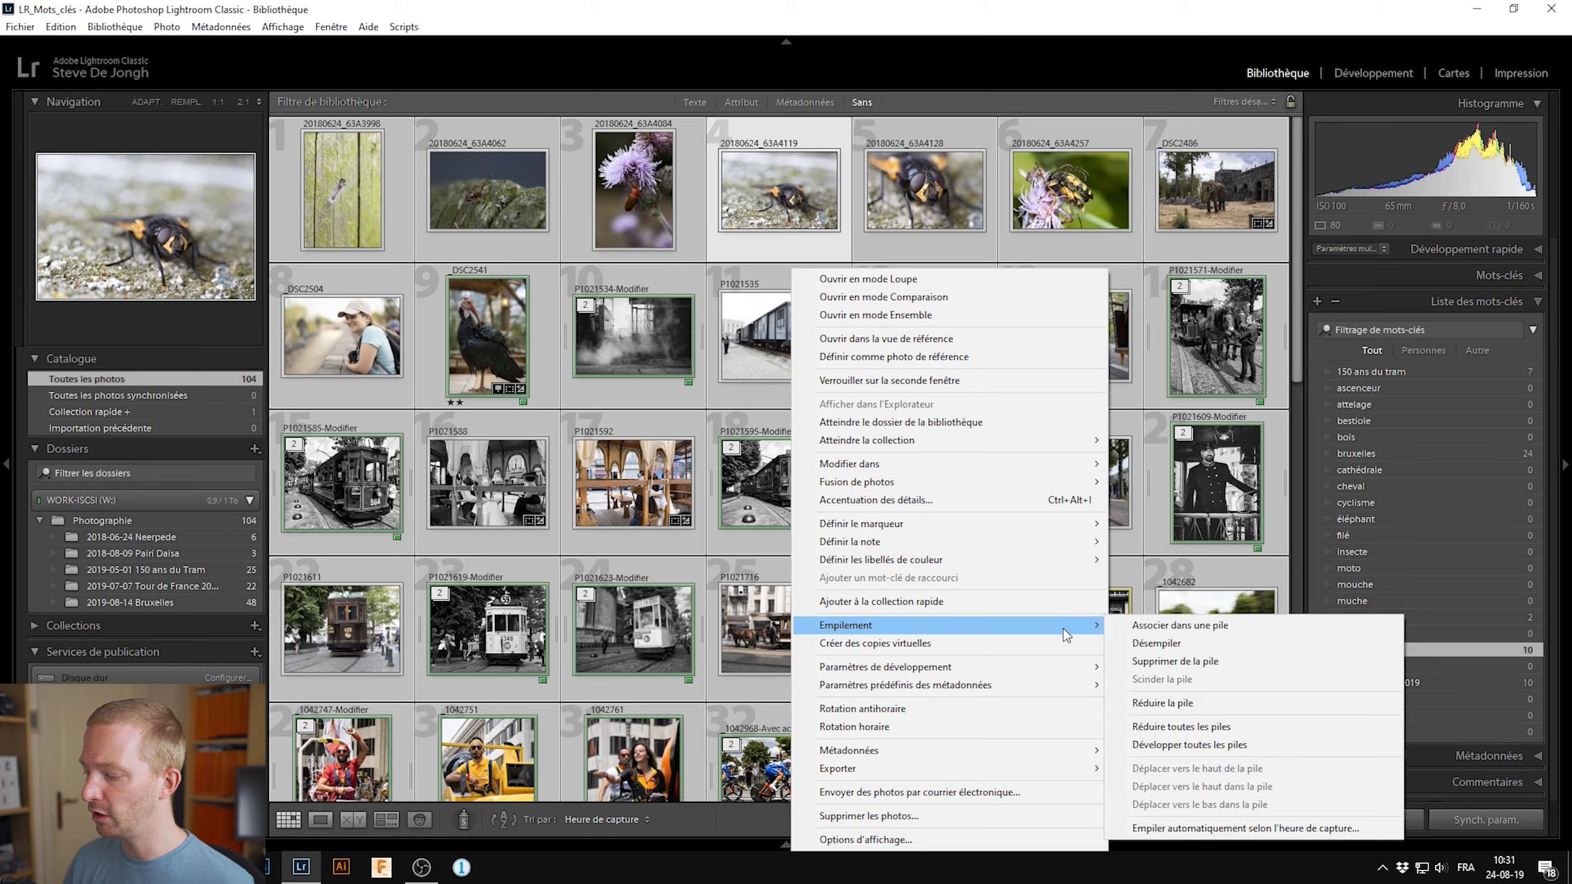
click(1239, 745)
click(778, 324)
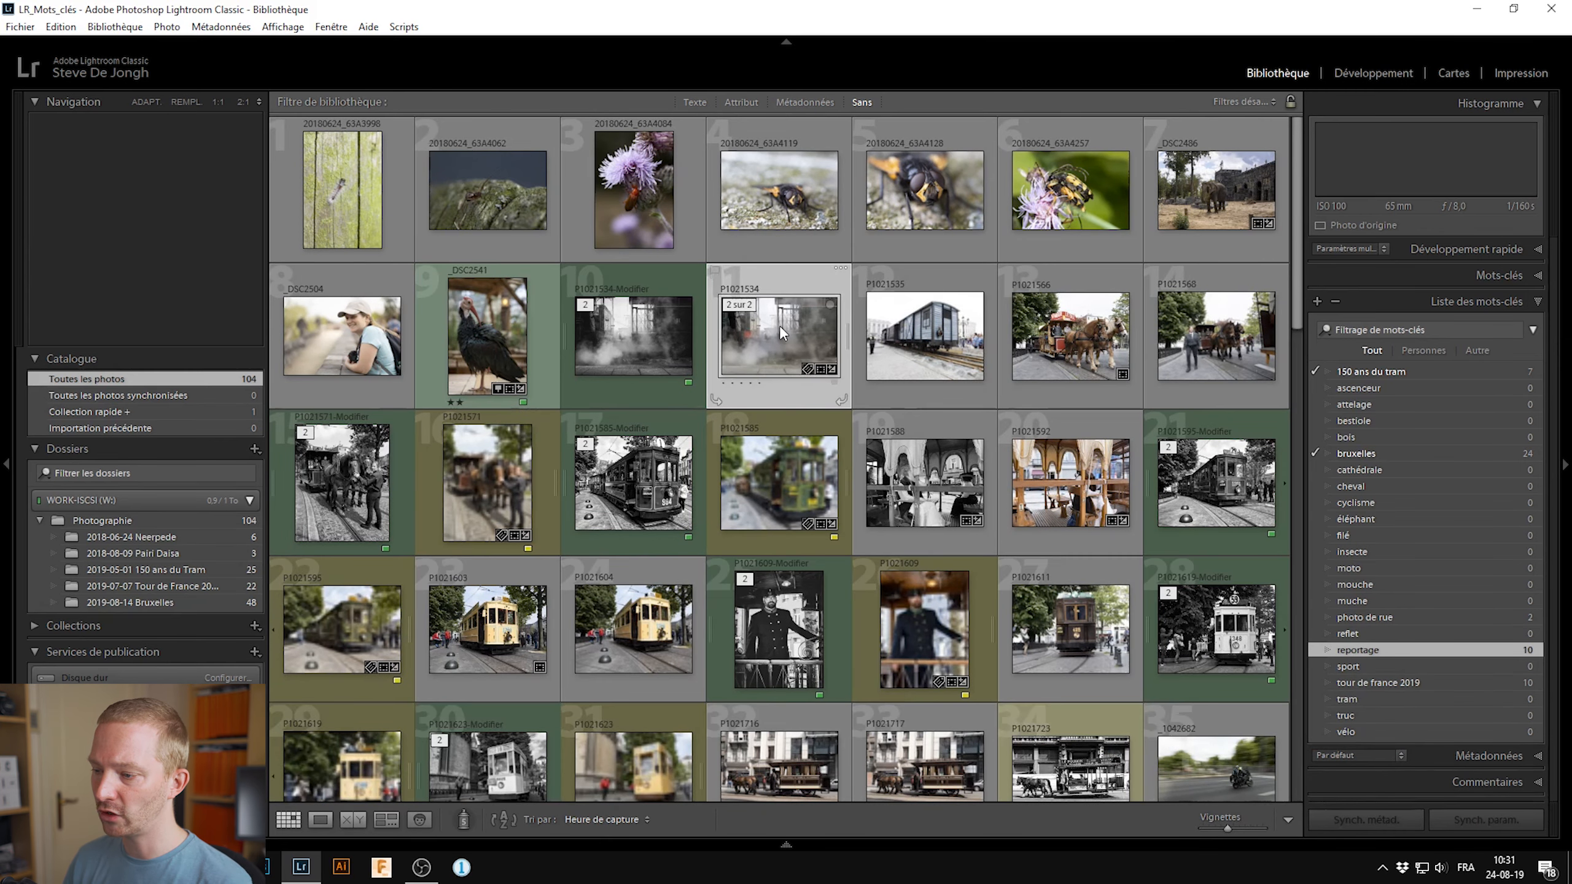
- Select all photos, including the unstacked ones, and delete their remaining keywords
key(ctrl+a)
click(1472, 283)
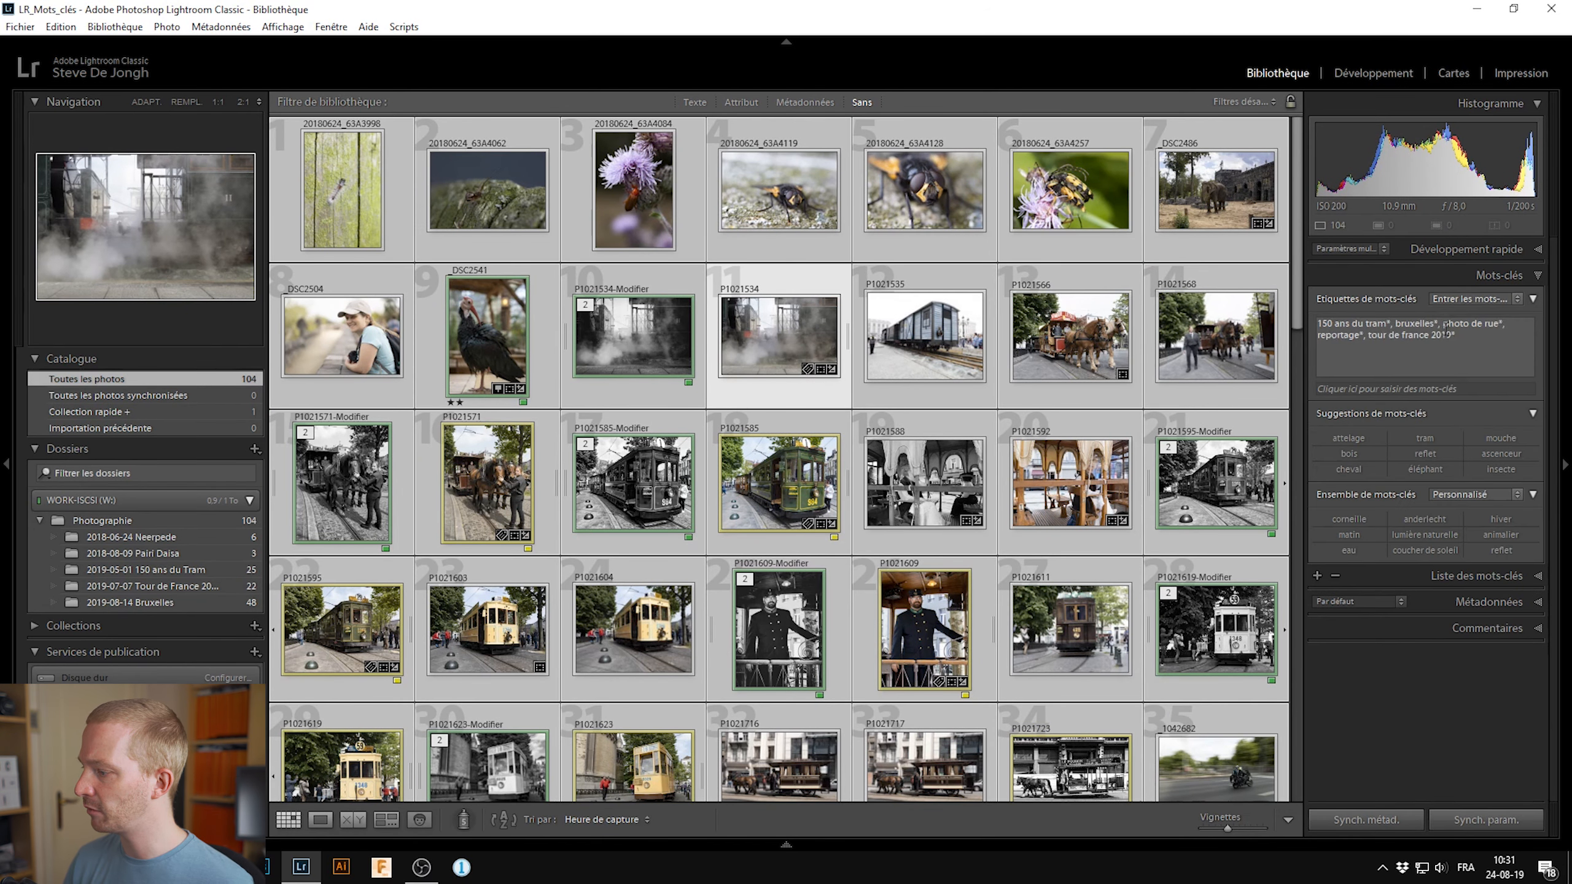
click(1454, 335)
key(BackSpace)
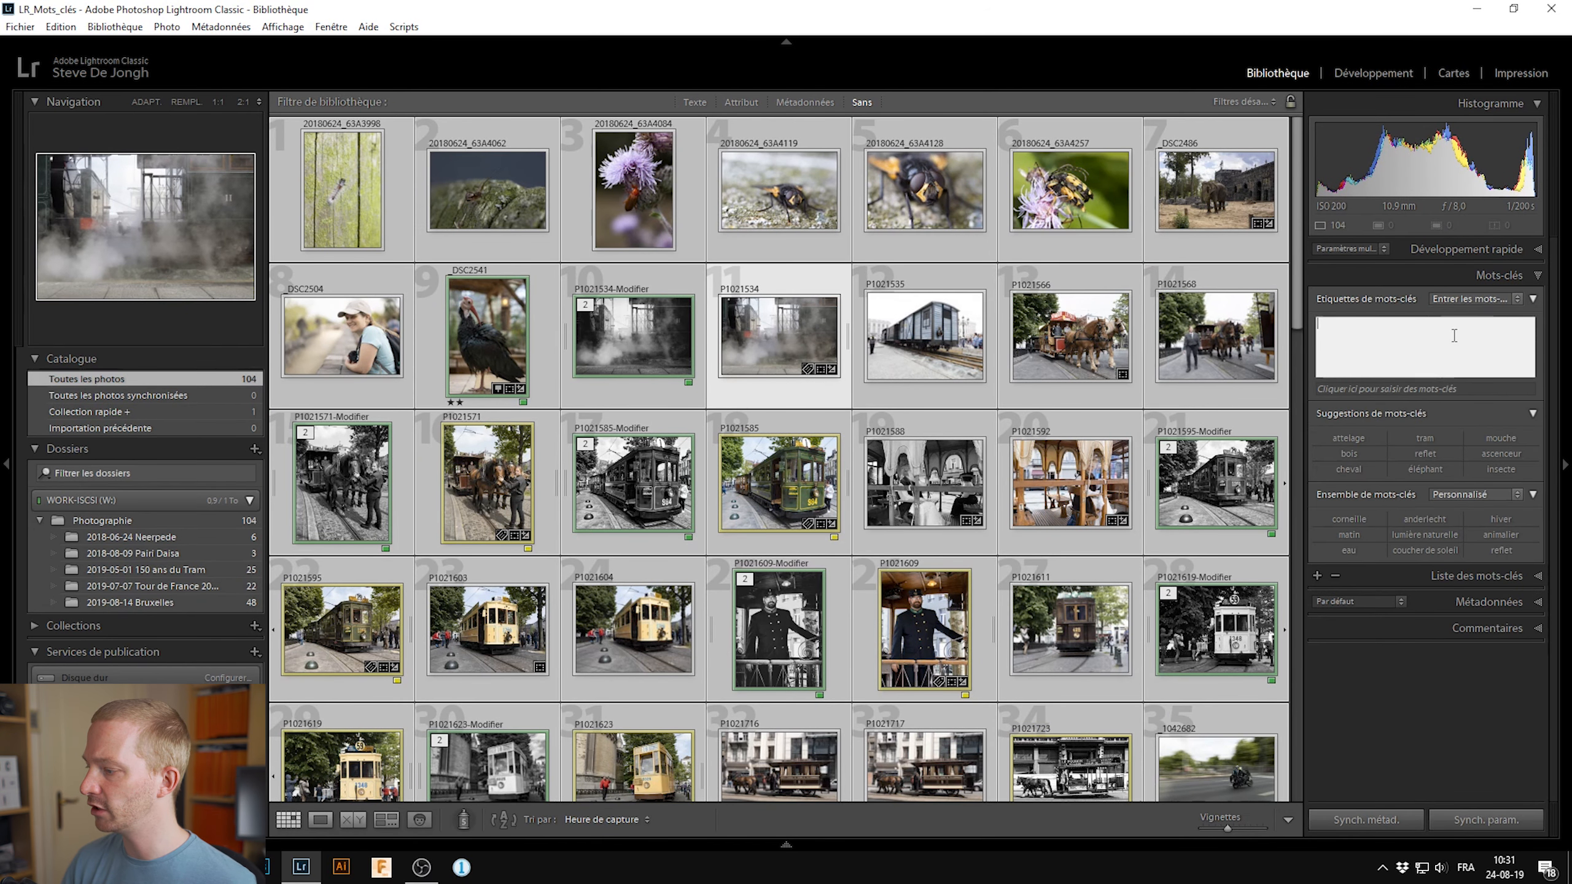
key(Return)
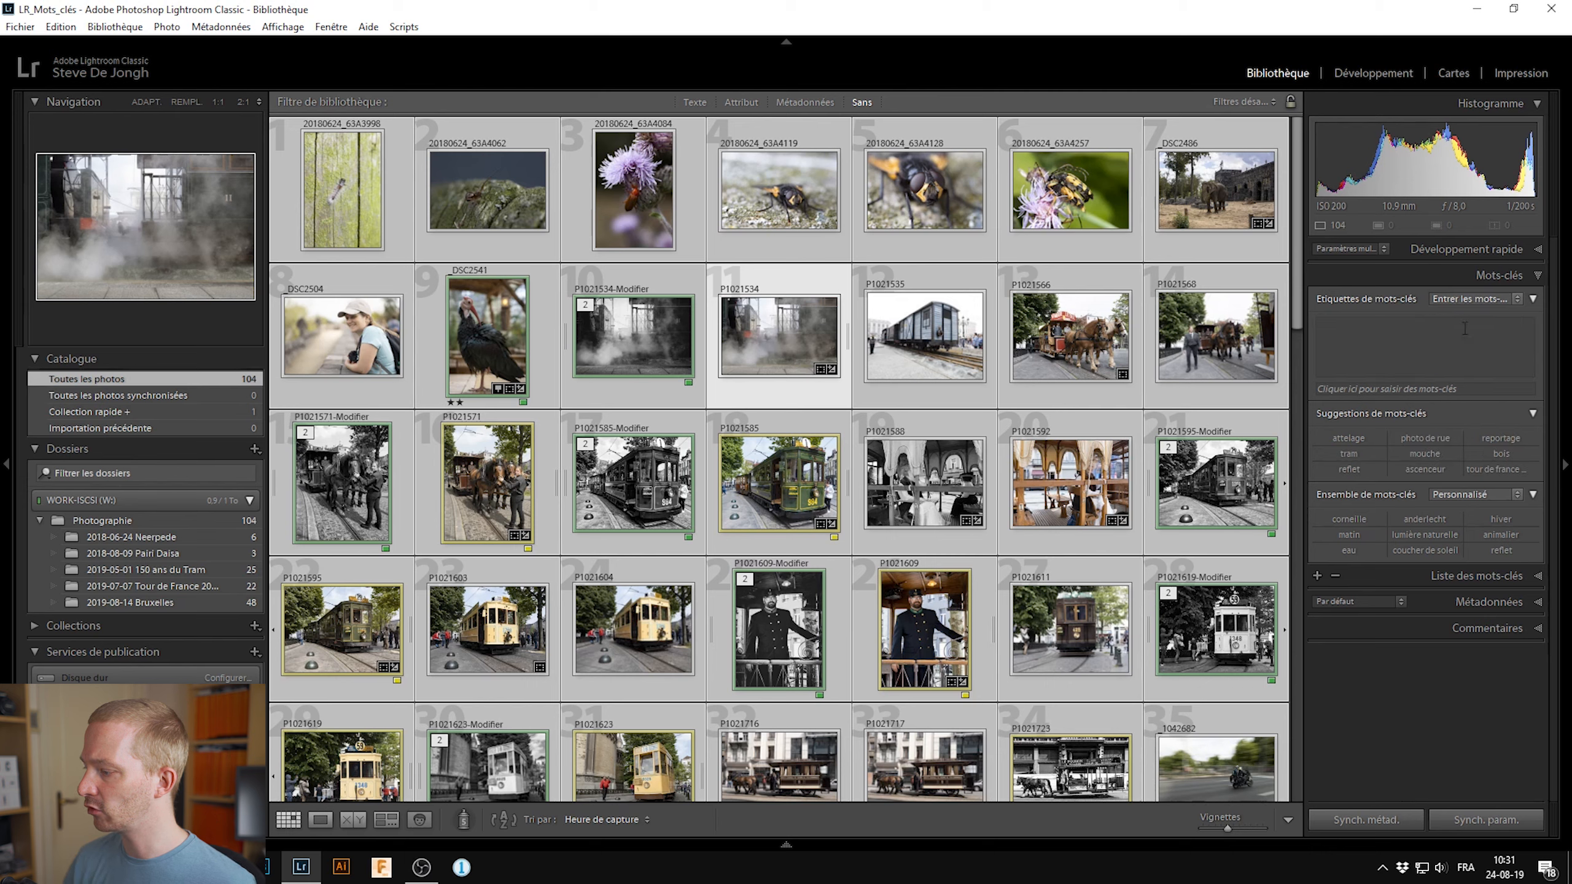
click(1451, 573)
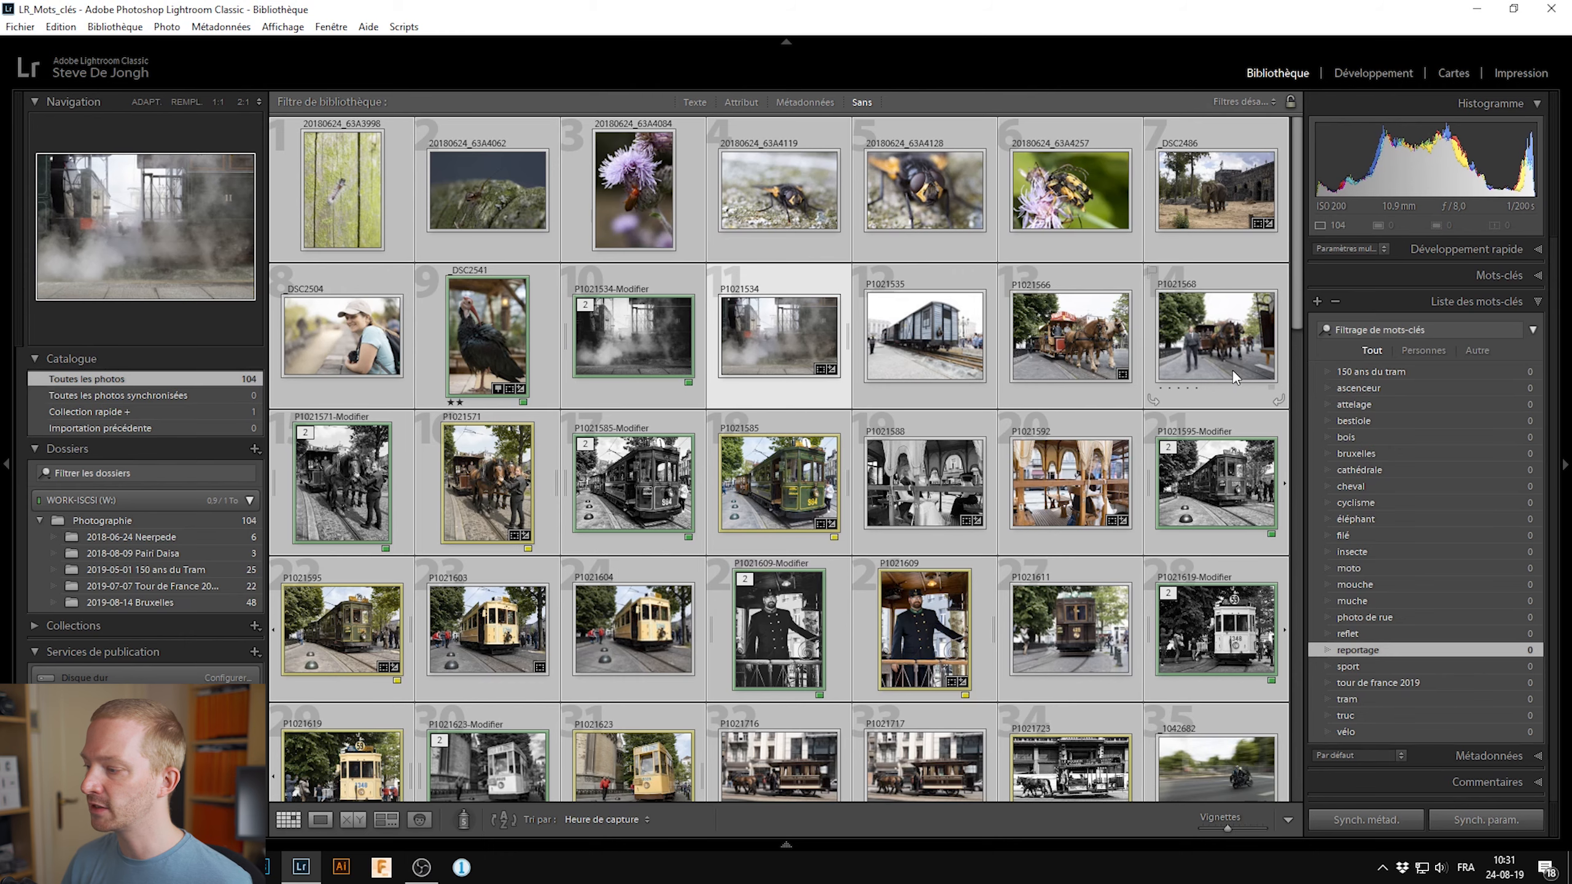
- Select only bird photo _DSC2541 and purge all unused keywords from the catalogue
click(545, 353)
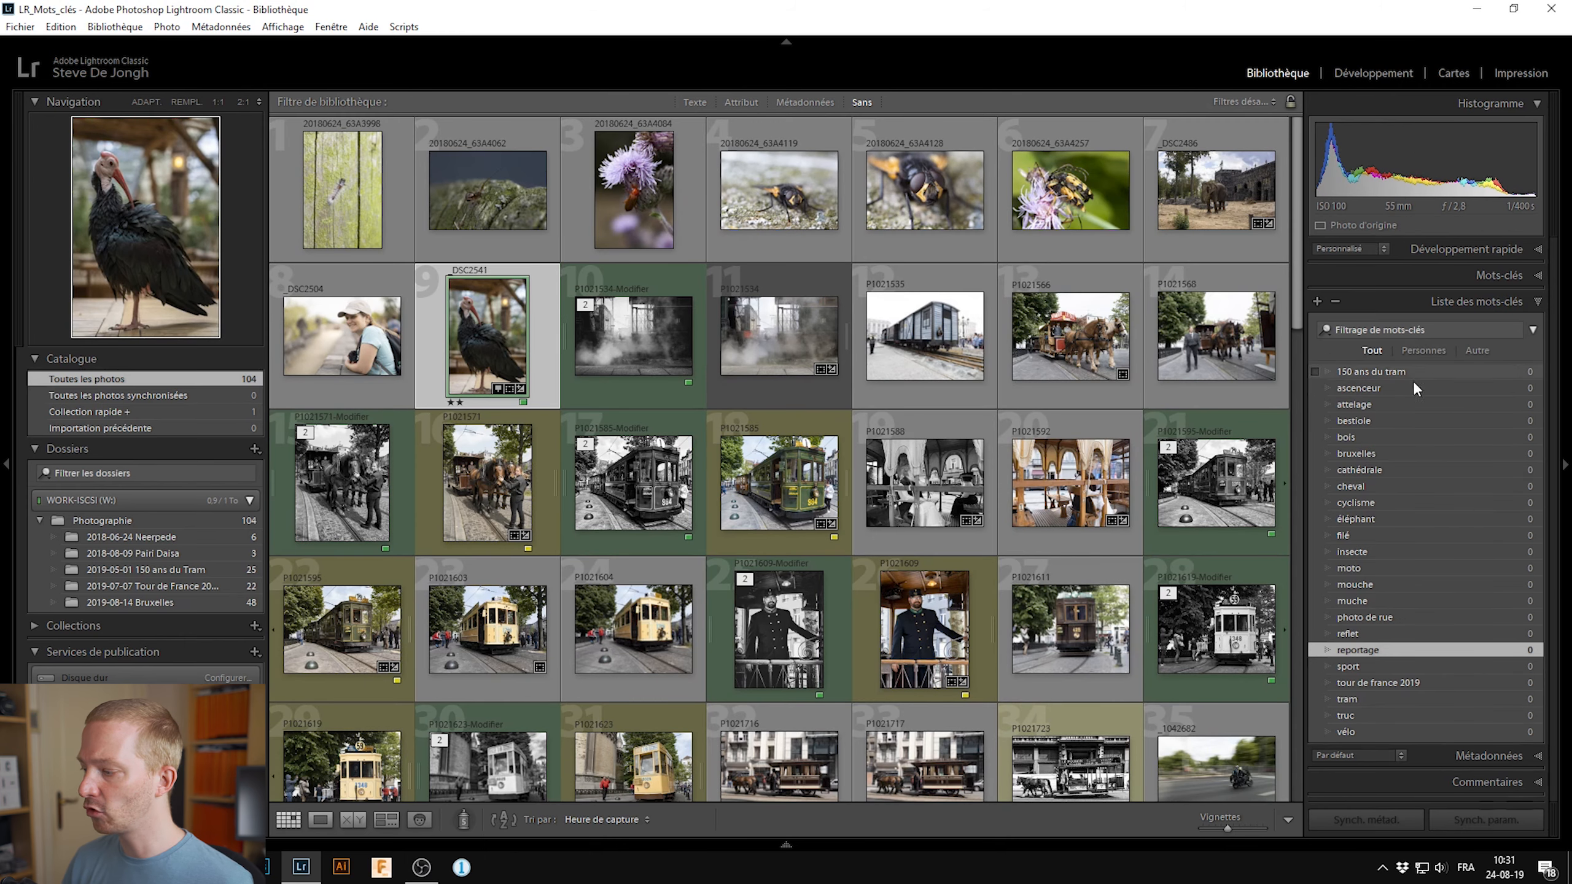
click(1383, 371)
right_click(1383, 371)
click(1433, 652)
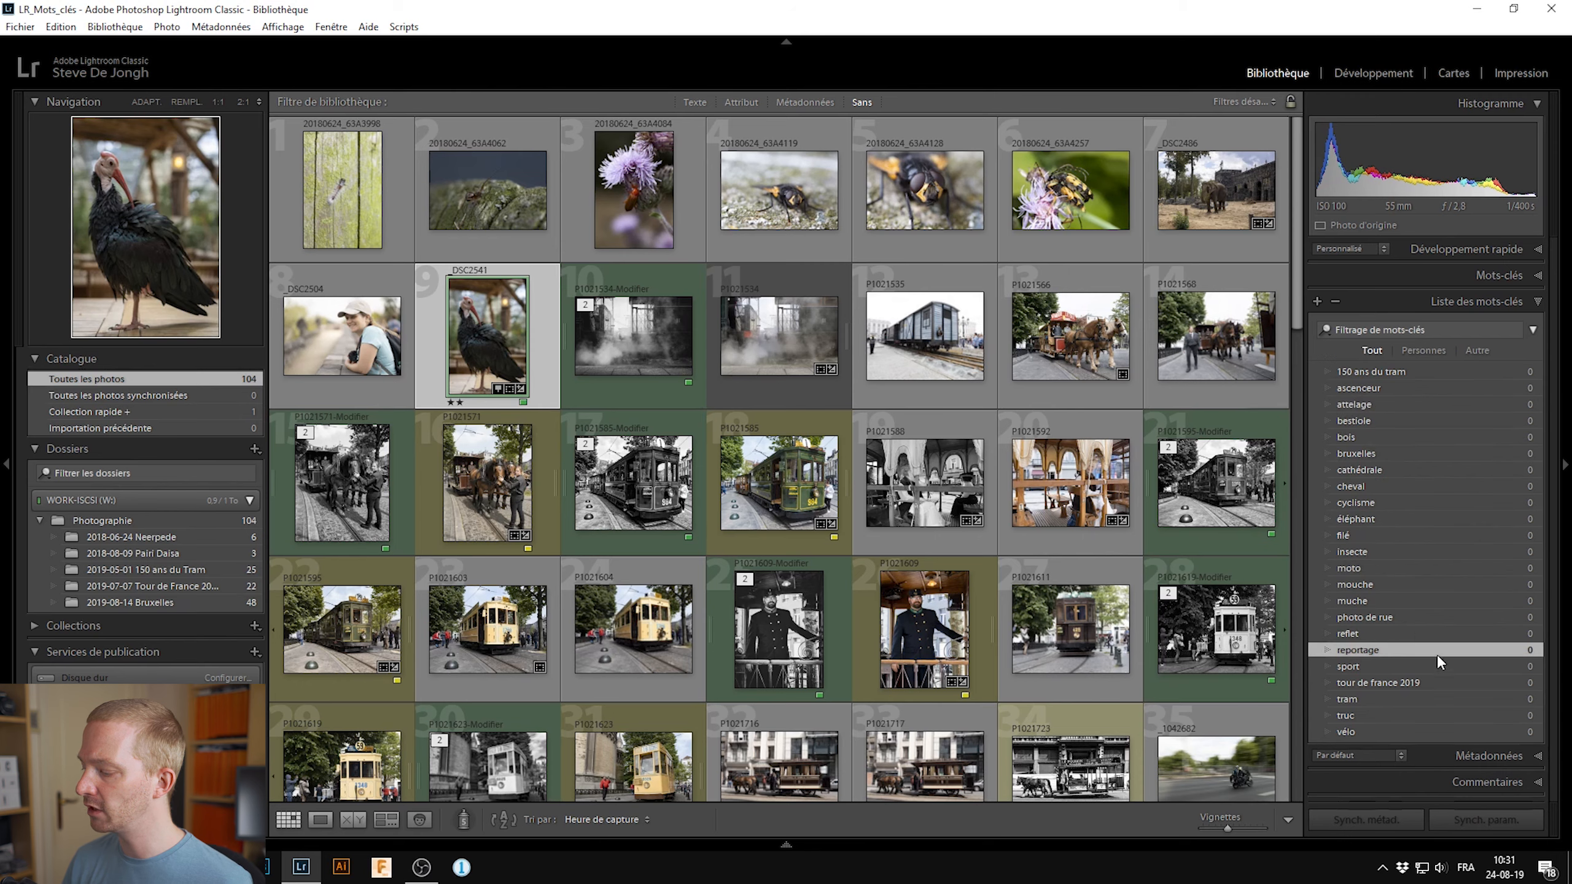
click(218, 28)
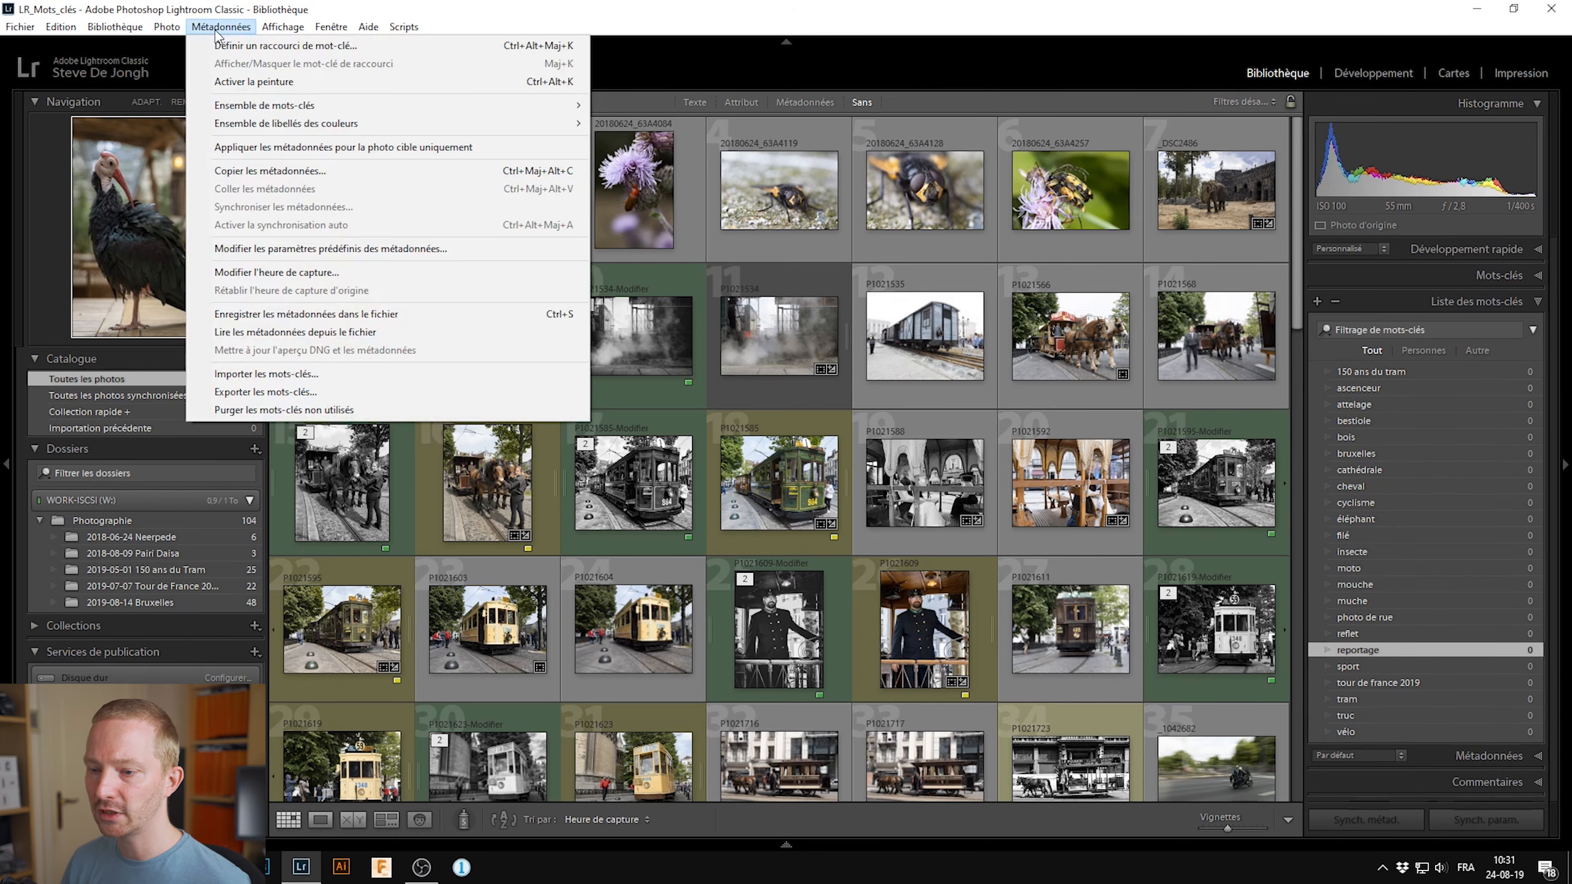
click(308, 410)
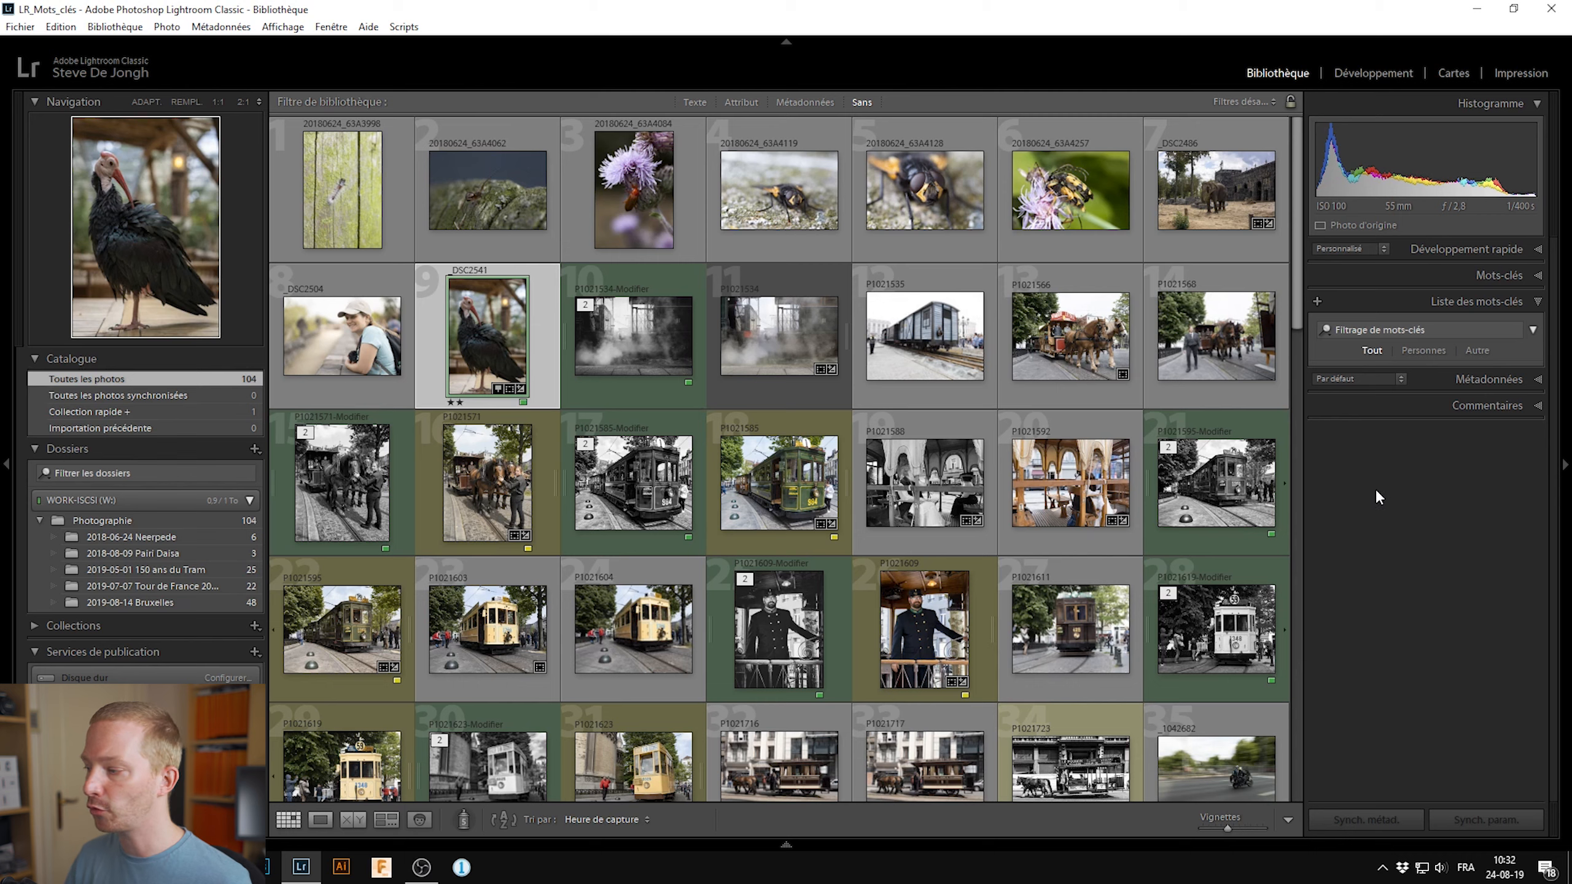
- Create the category keyword "01_GENRE", excluded from export and not added to the selected photo
click(1317, 303)
text(GENRE)
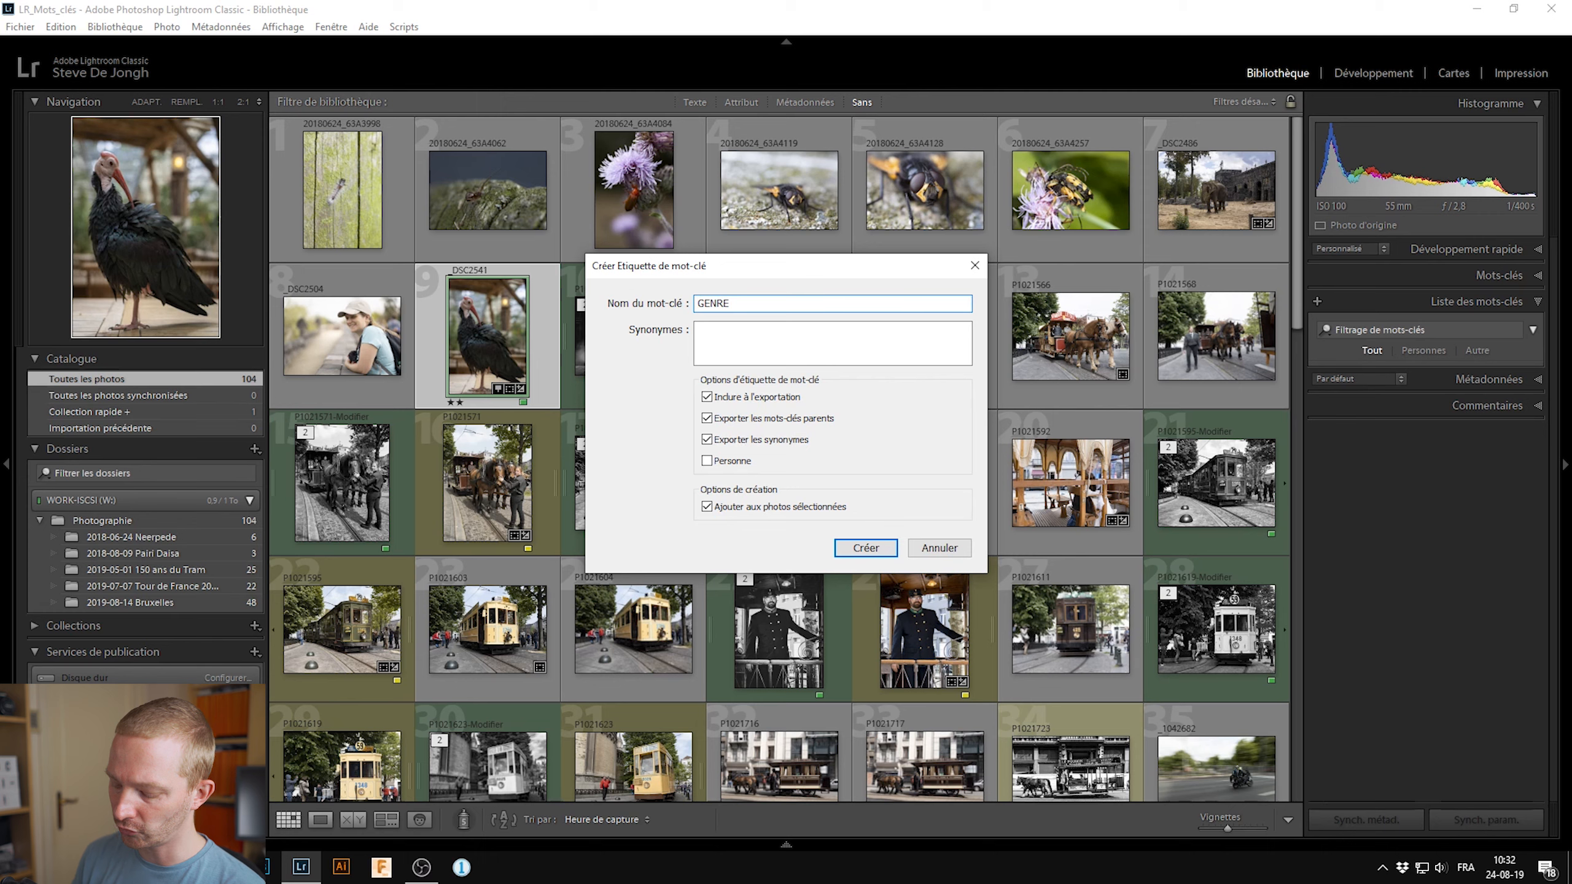
key(Home)
text(01_)
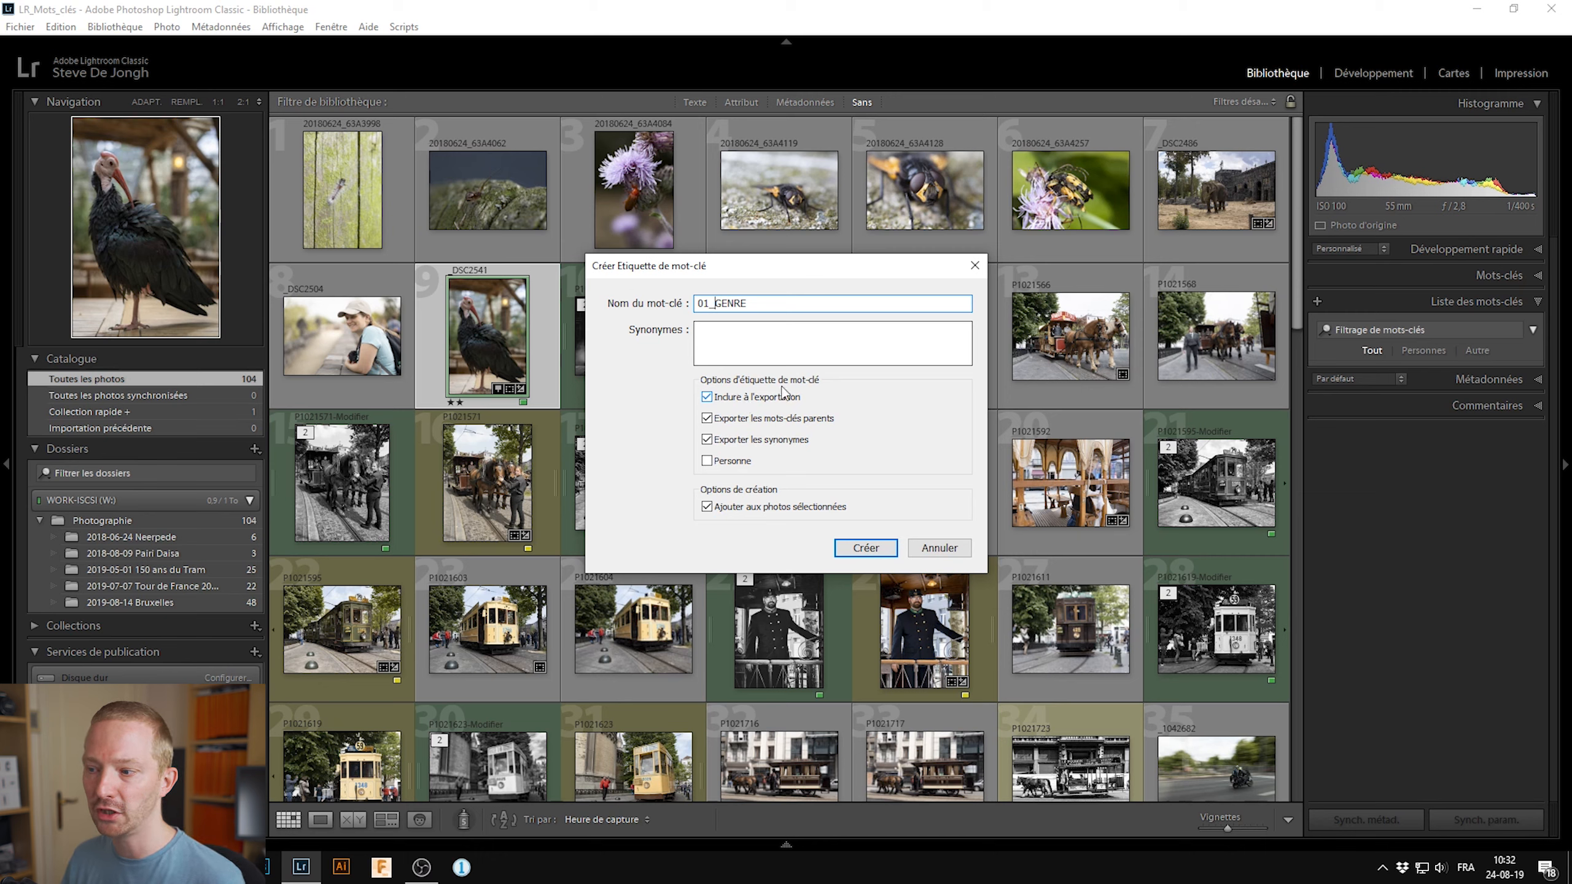
drag(774, 303, 669, 306)
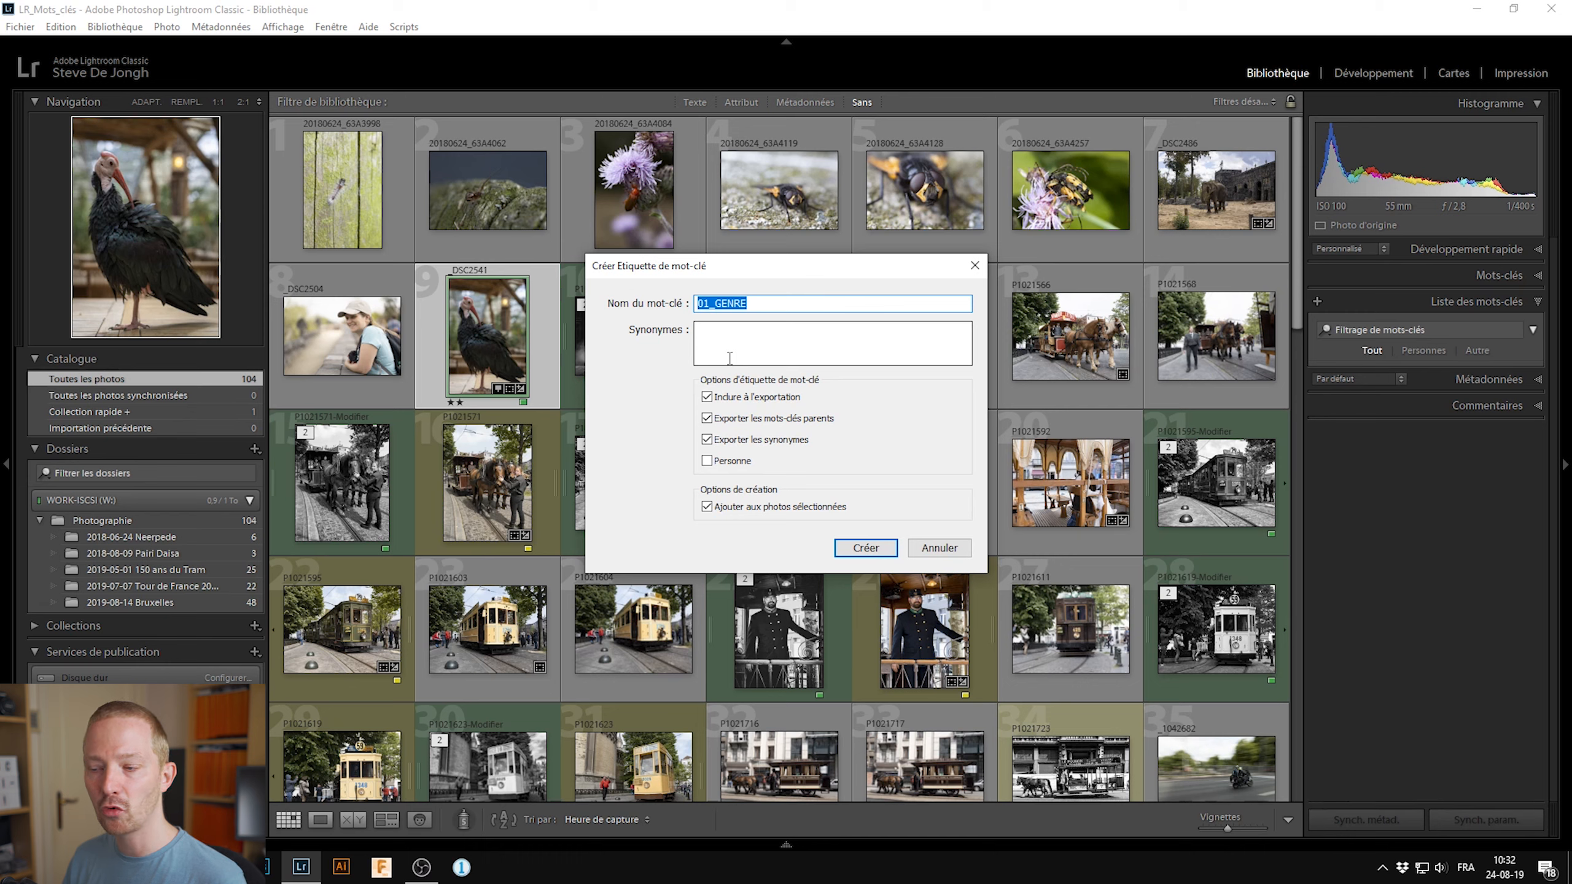
click(756, 398)
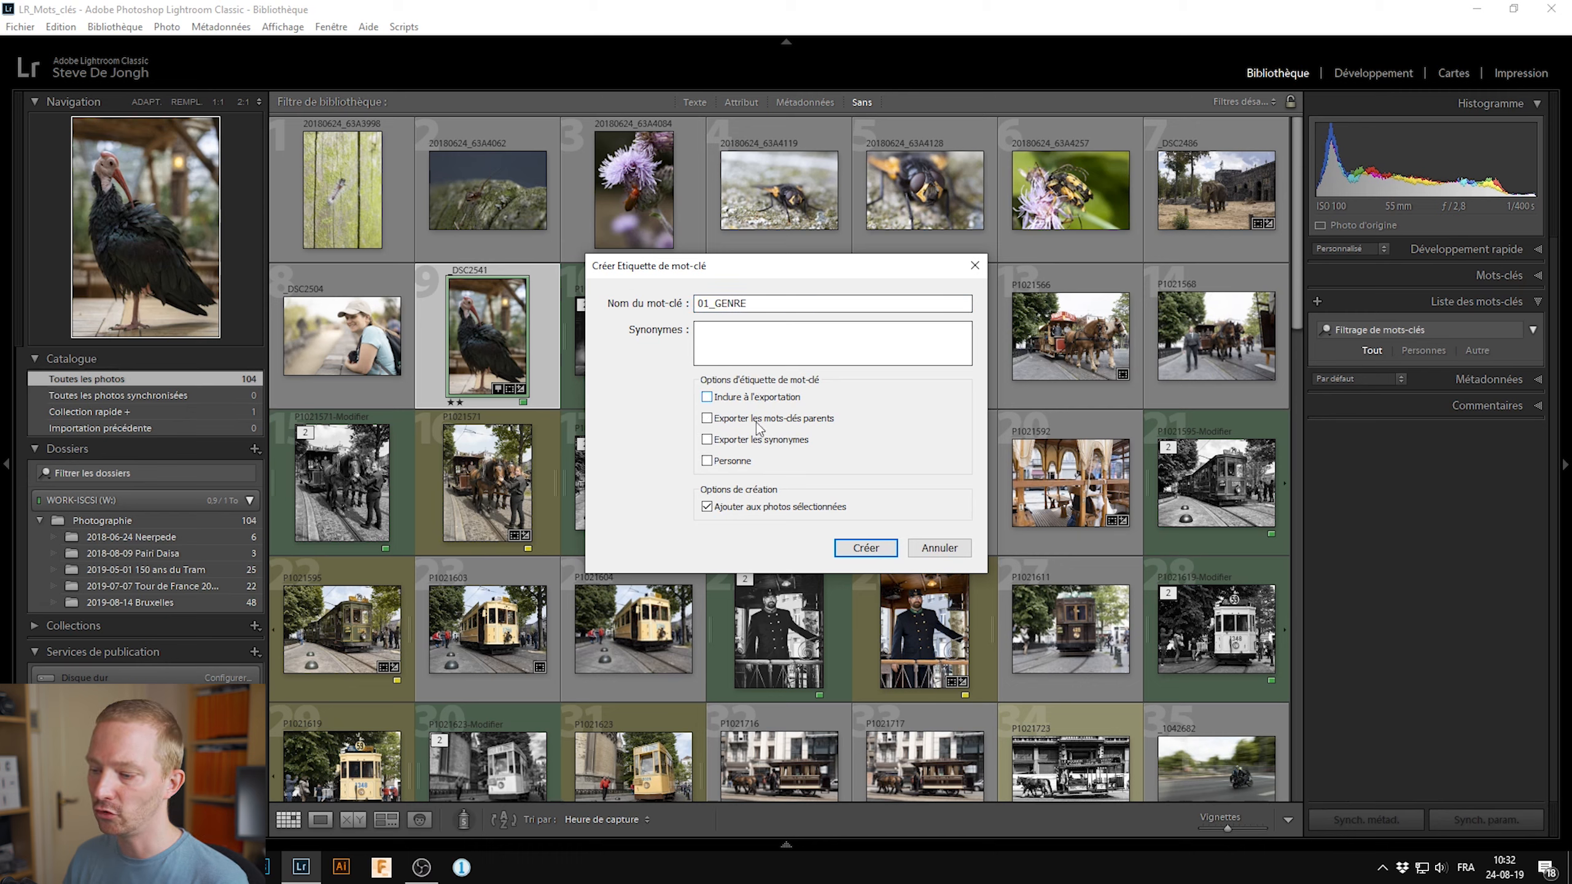
click(761, 516)
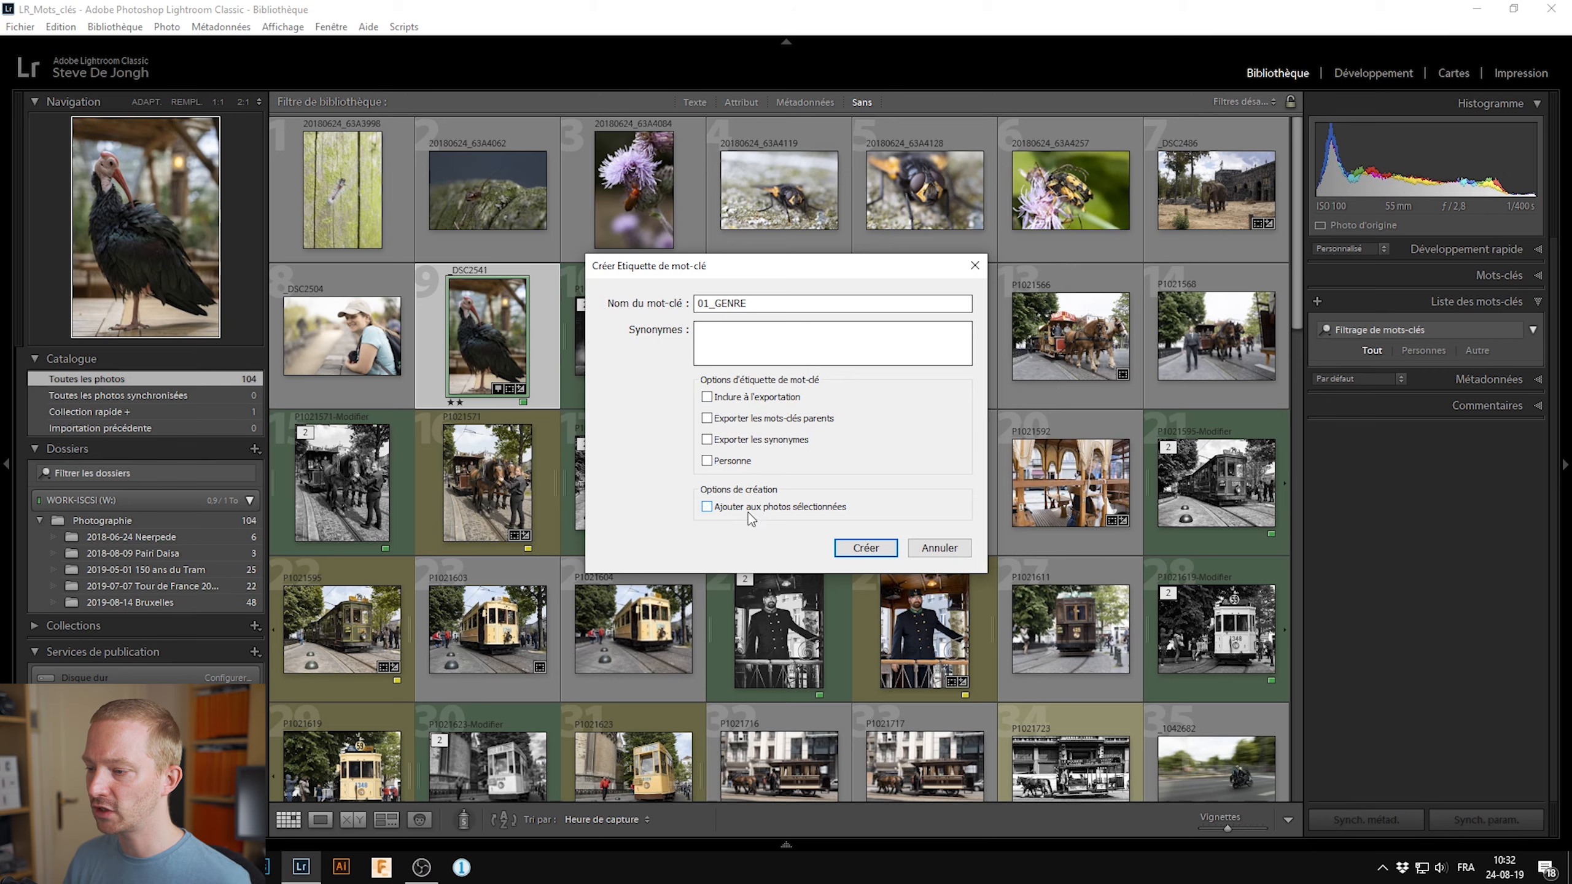
click(861, 548)
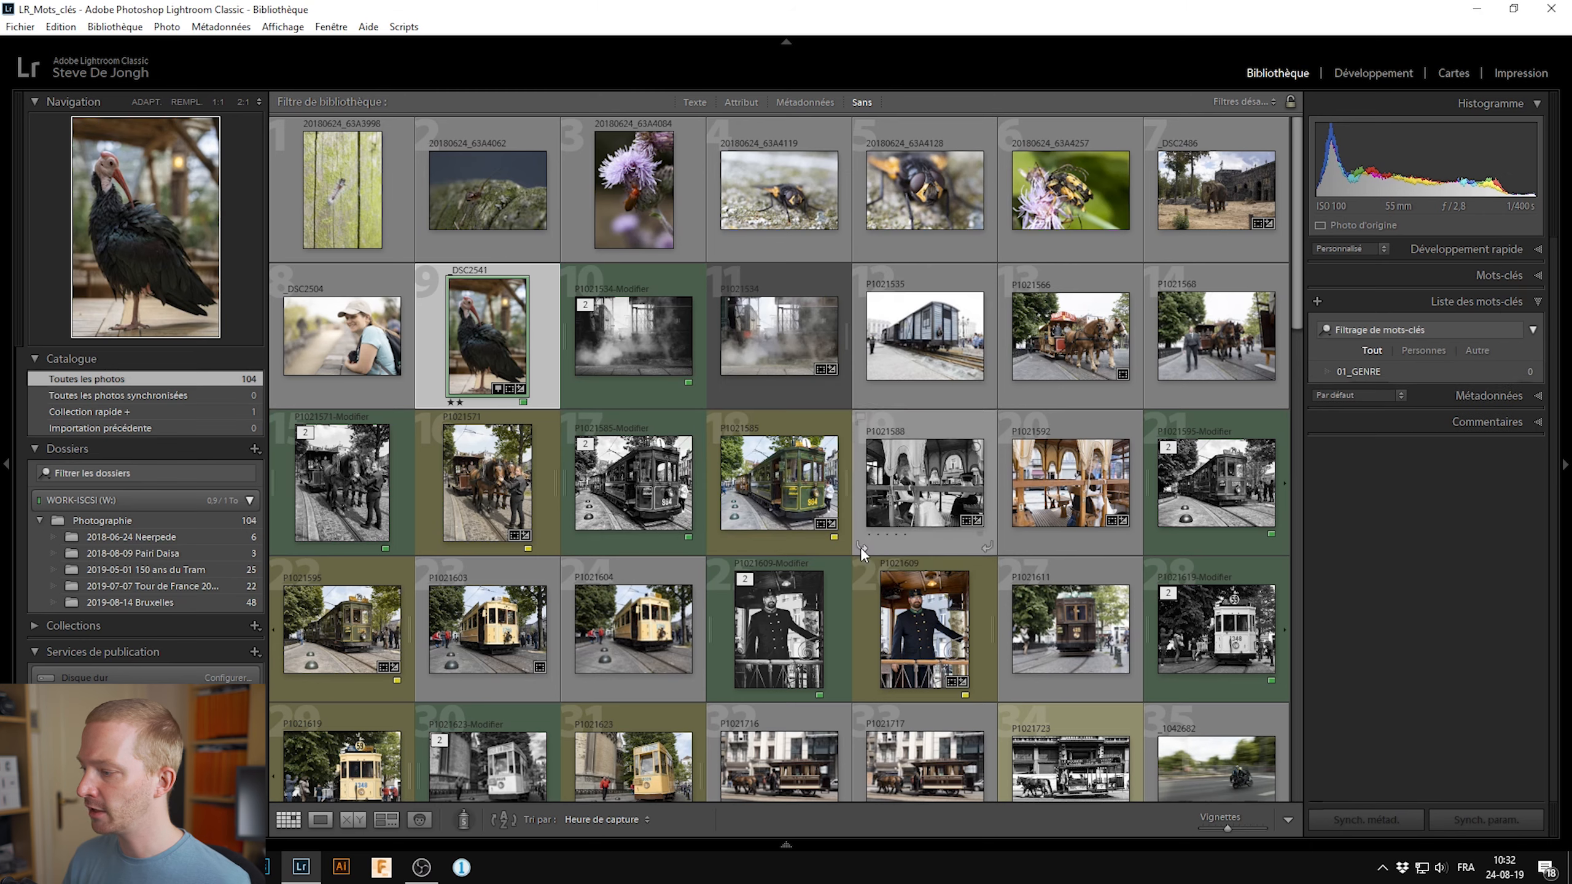
- Create the keyword "reportage" inside 01_GENRE with the export of parent keywords turned off, then expand 01_GENRE
right_click(1432, 376)
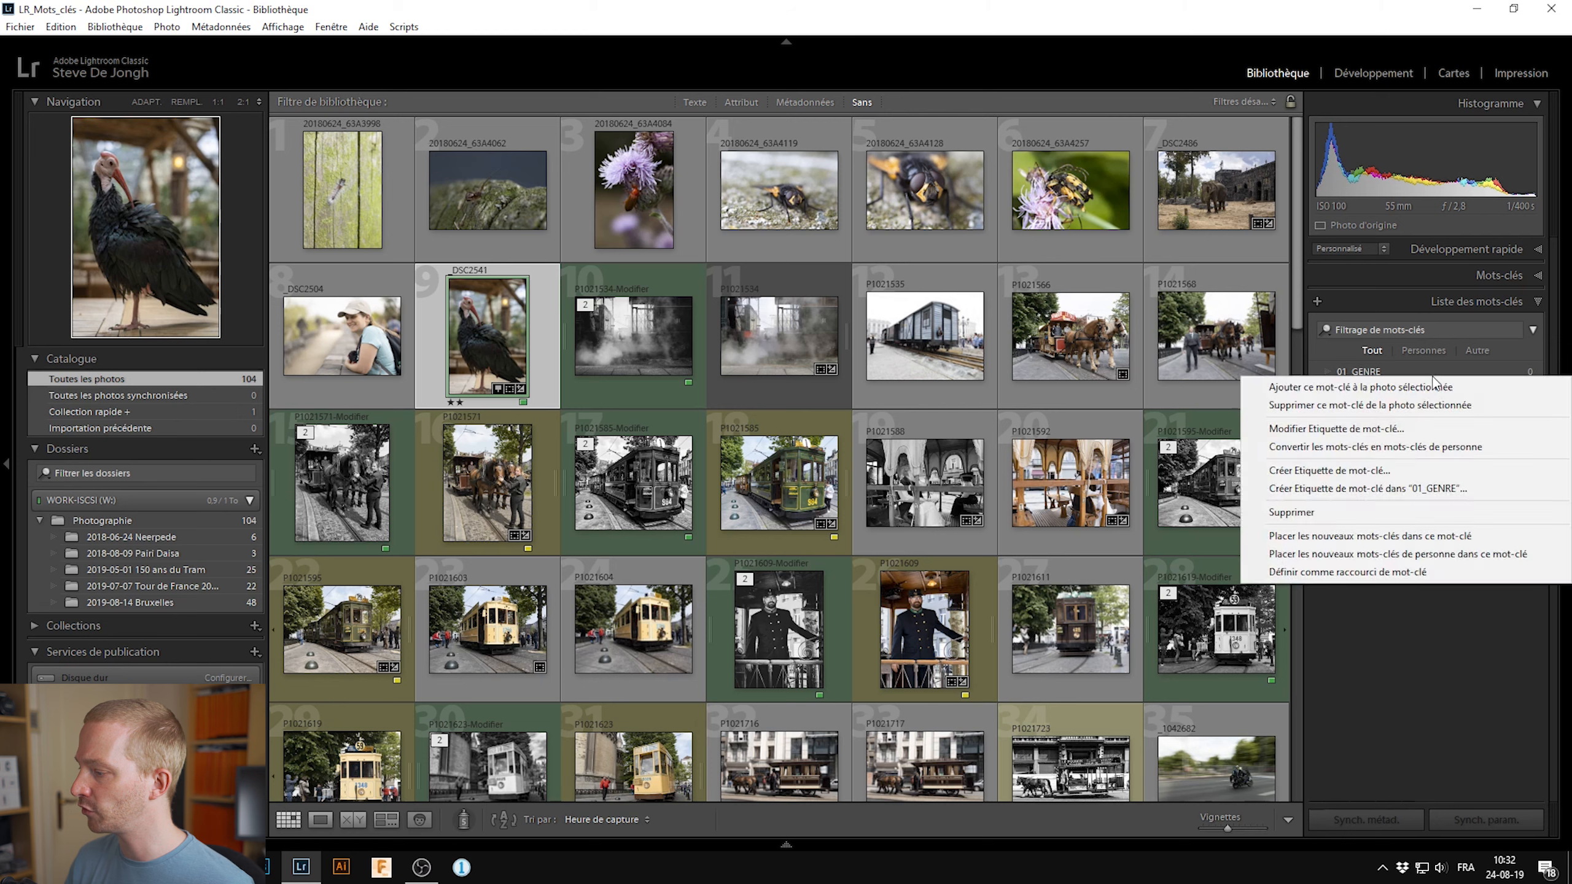
click(1432, 490)
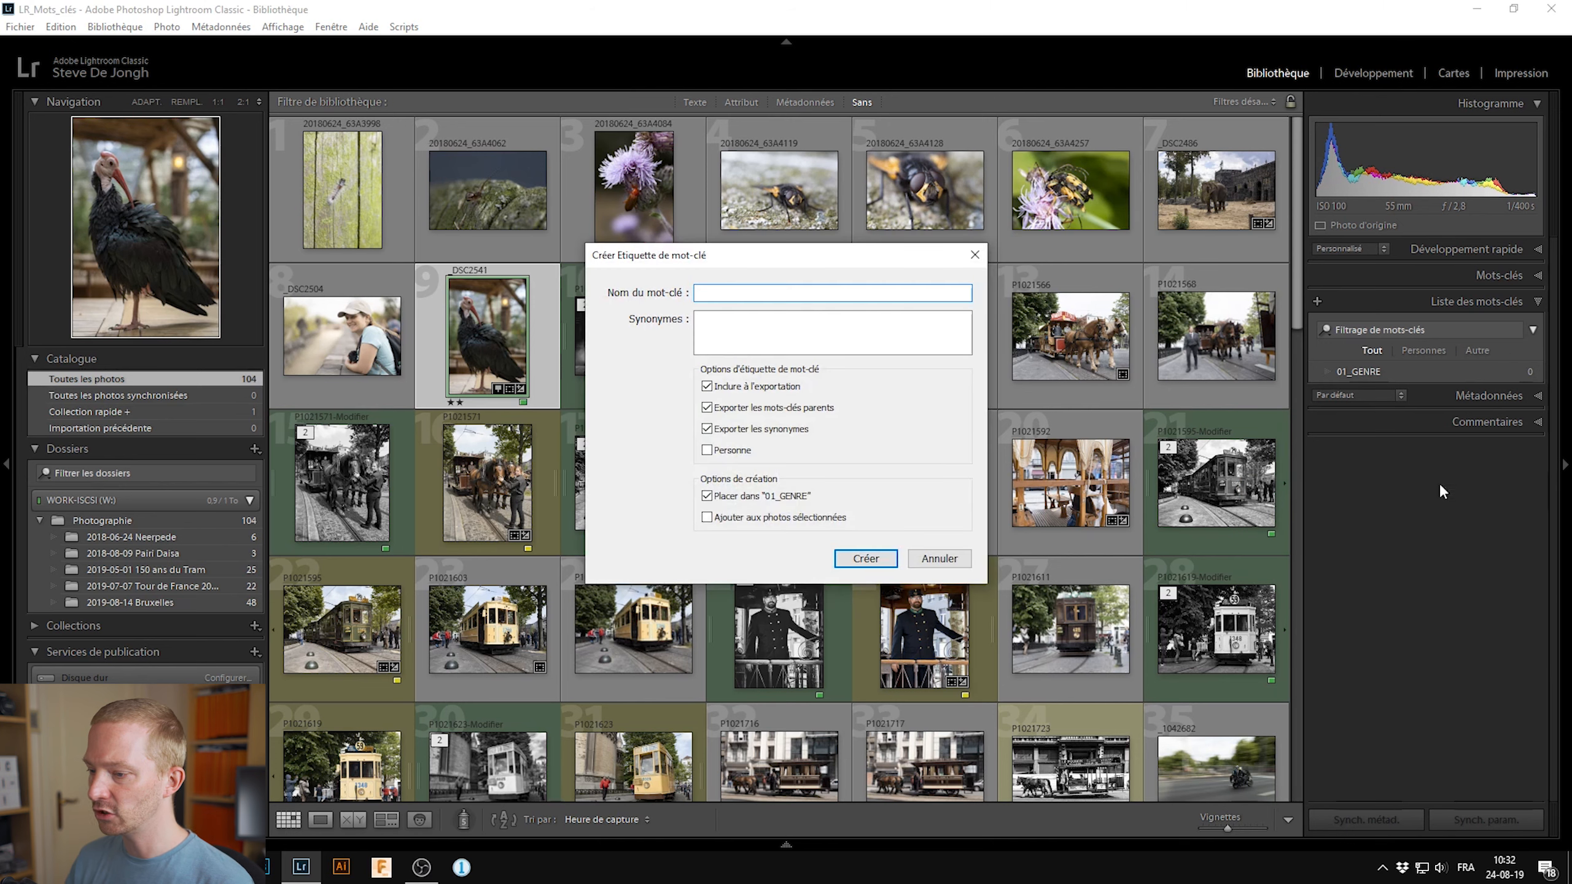
text(reportage)
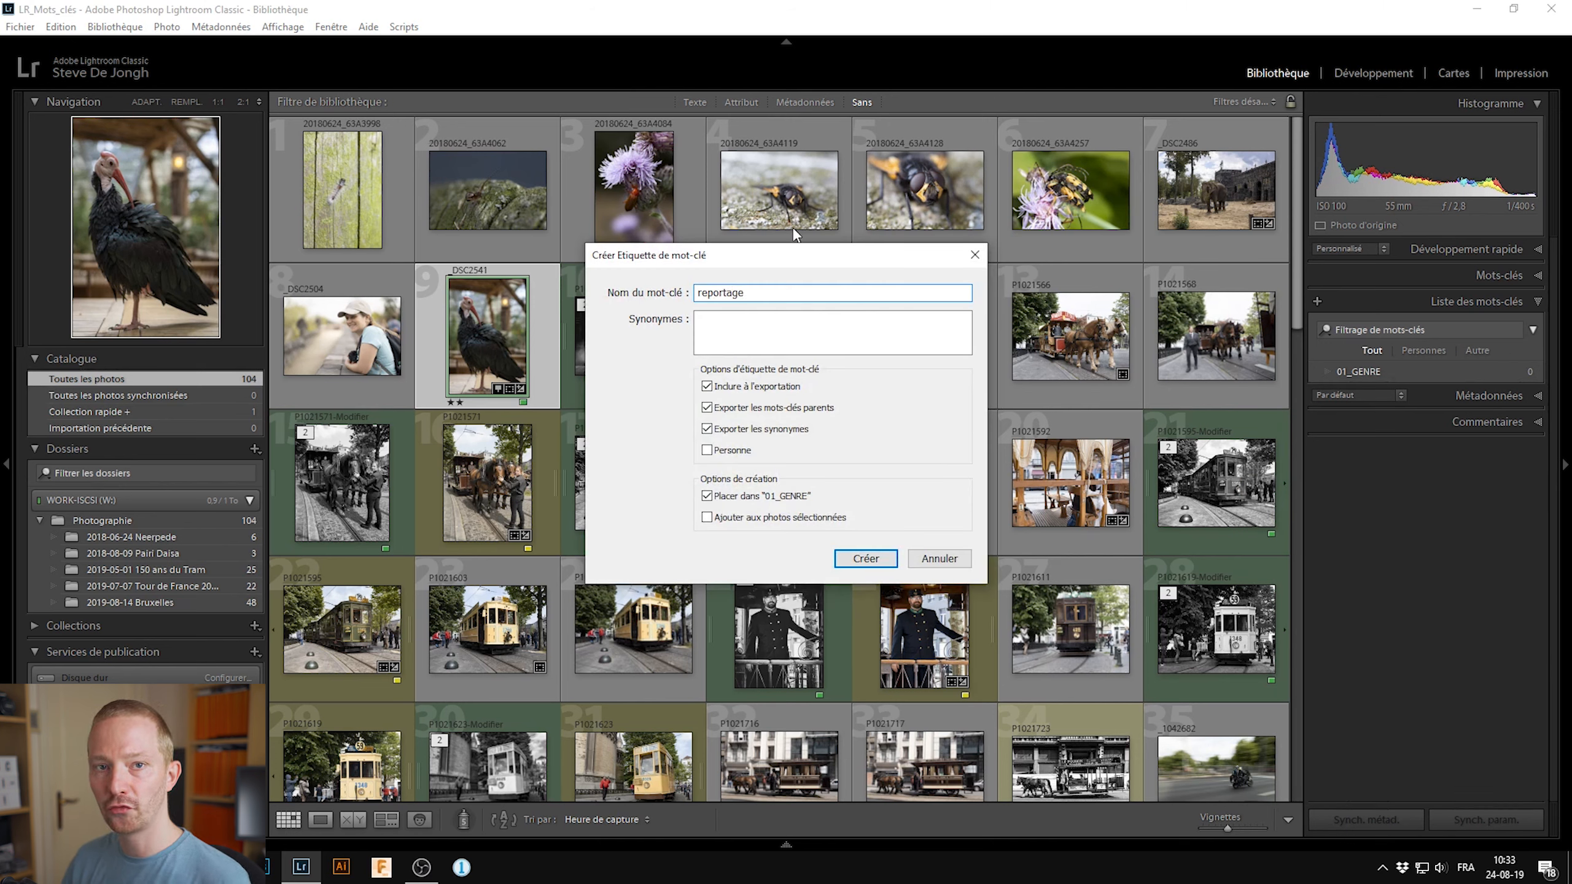
click(746, 411)
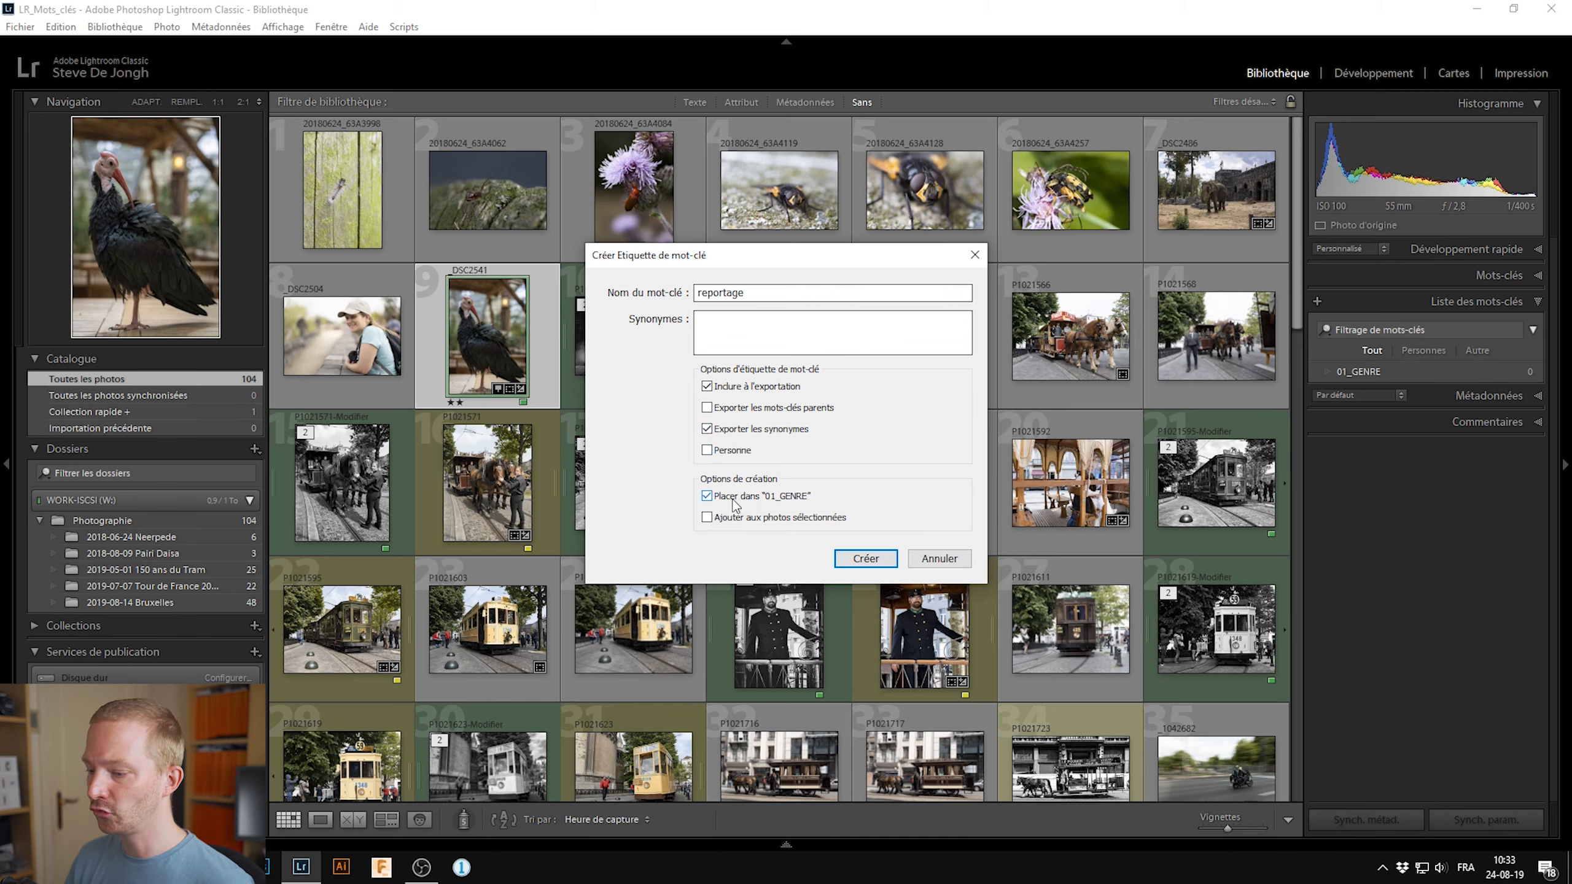
click(866, 558)
click(1326, 371)
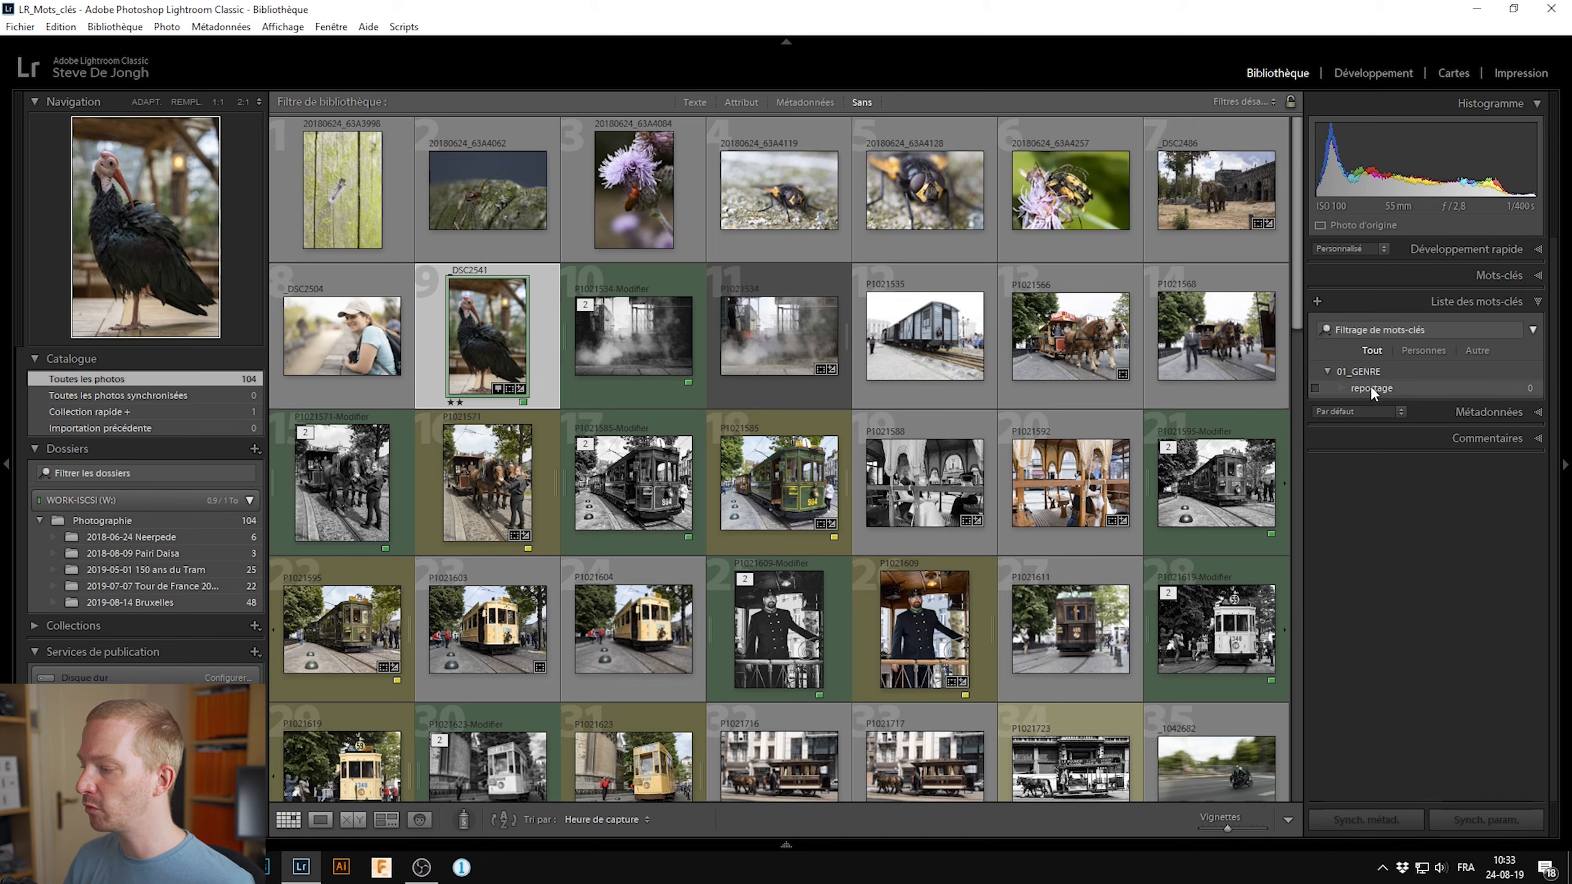
- Create the keyword "portrait" inside 01_GENRE with the export of parent keywords turned off
right_click(1382, 371)
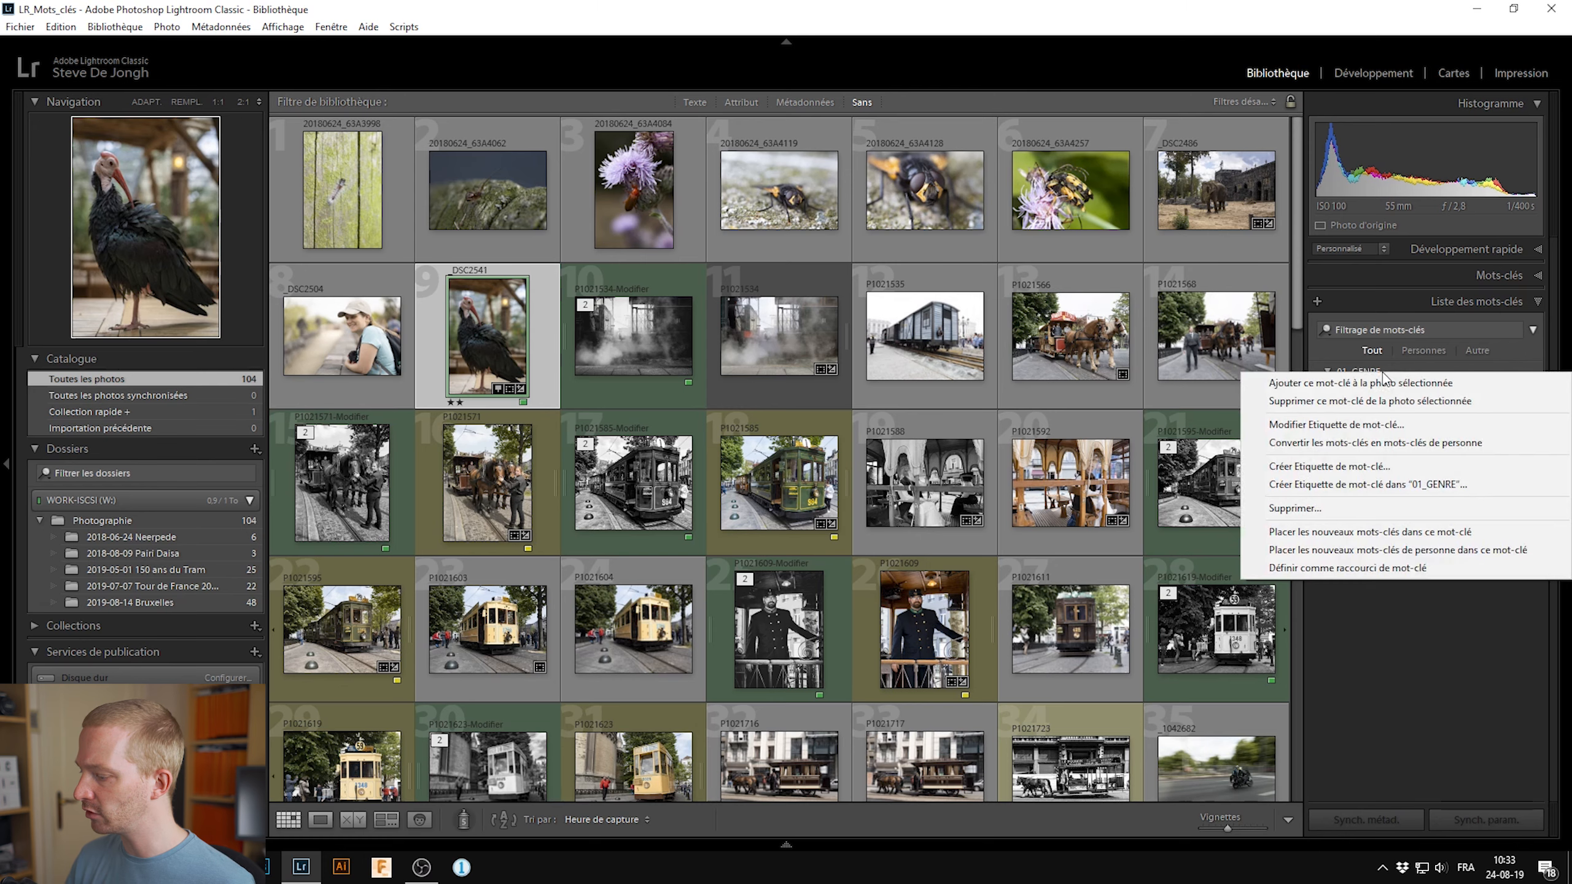
click(1440, 487)
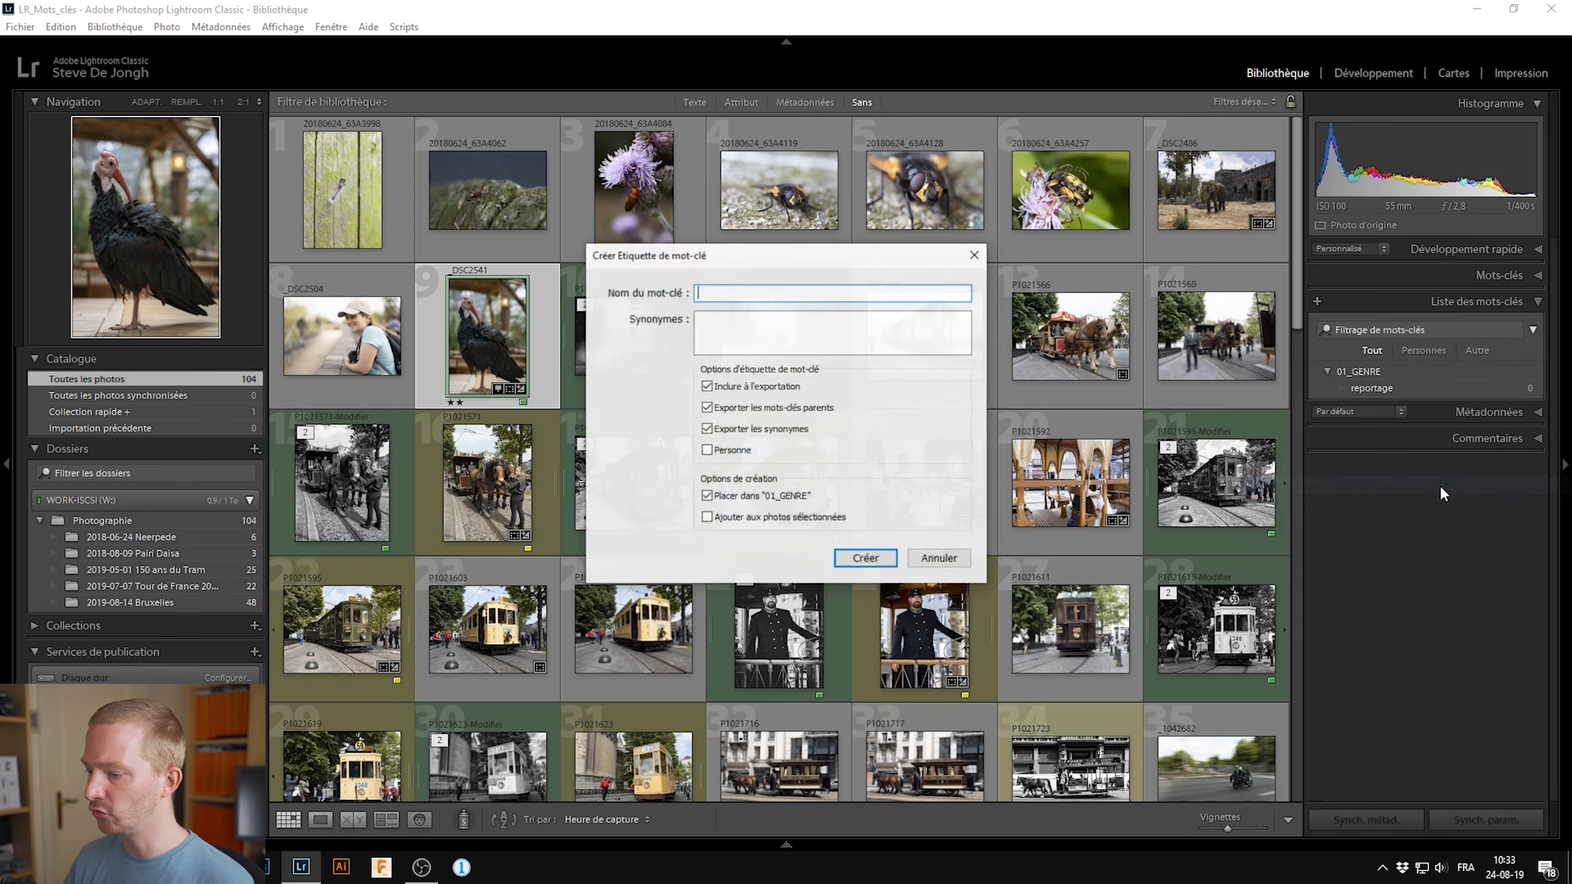
text(portrait)
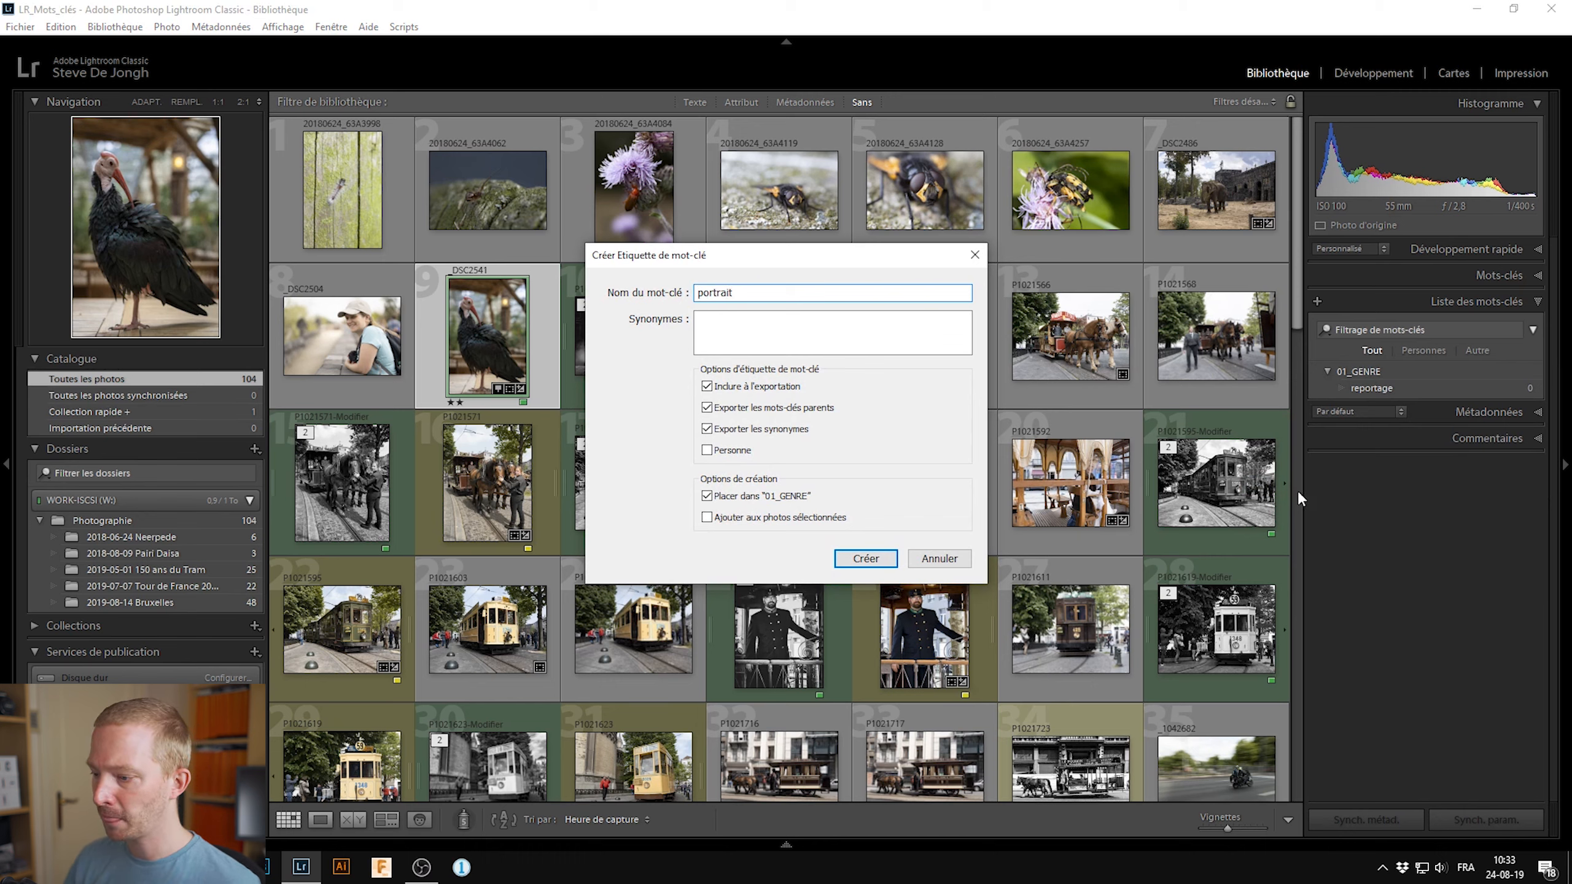
click(790, 409)
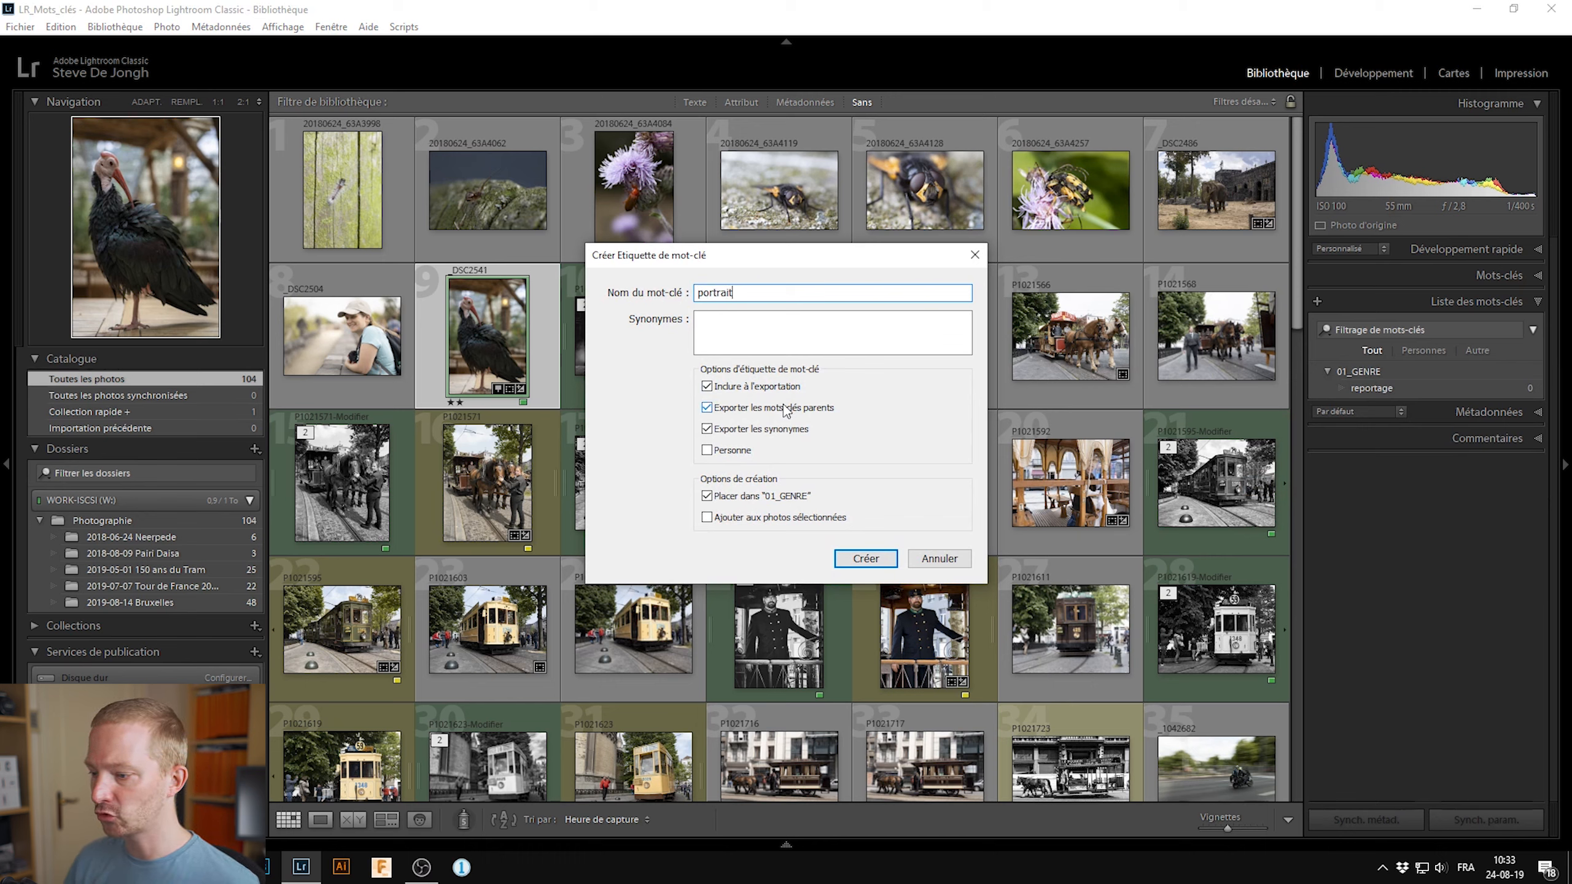
click(858, 561)
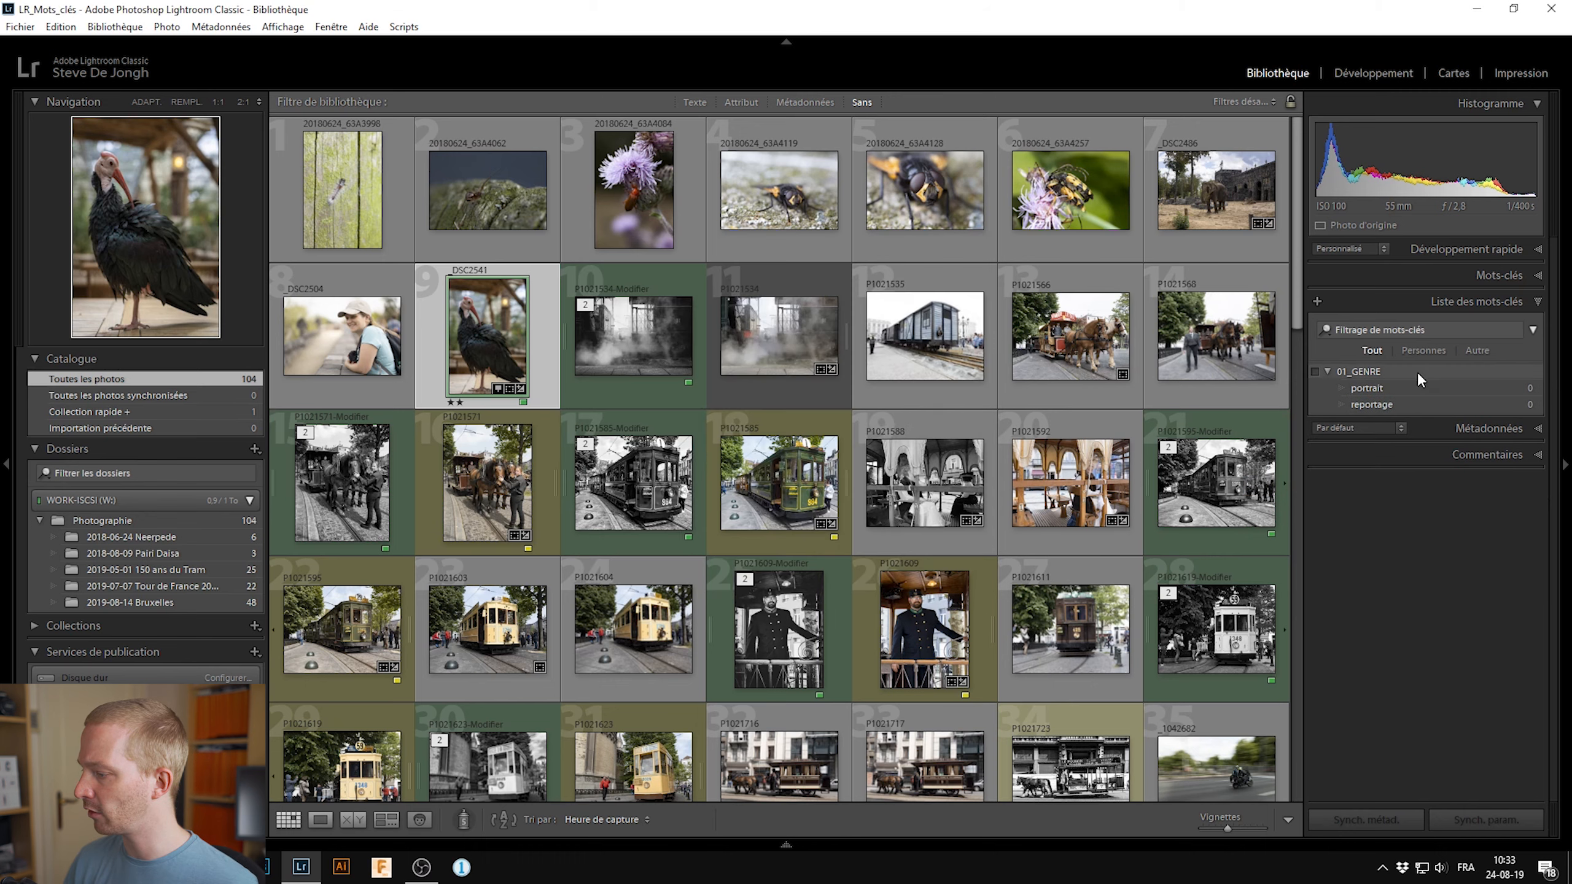
- Create the keyword "macrophotographie" inside 01_GENRE
right_click(1417, 371)
click(1405, 487)
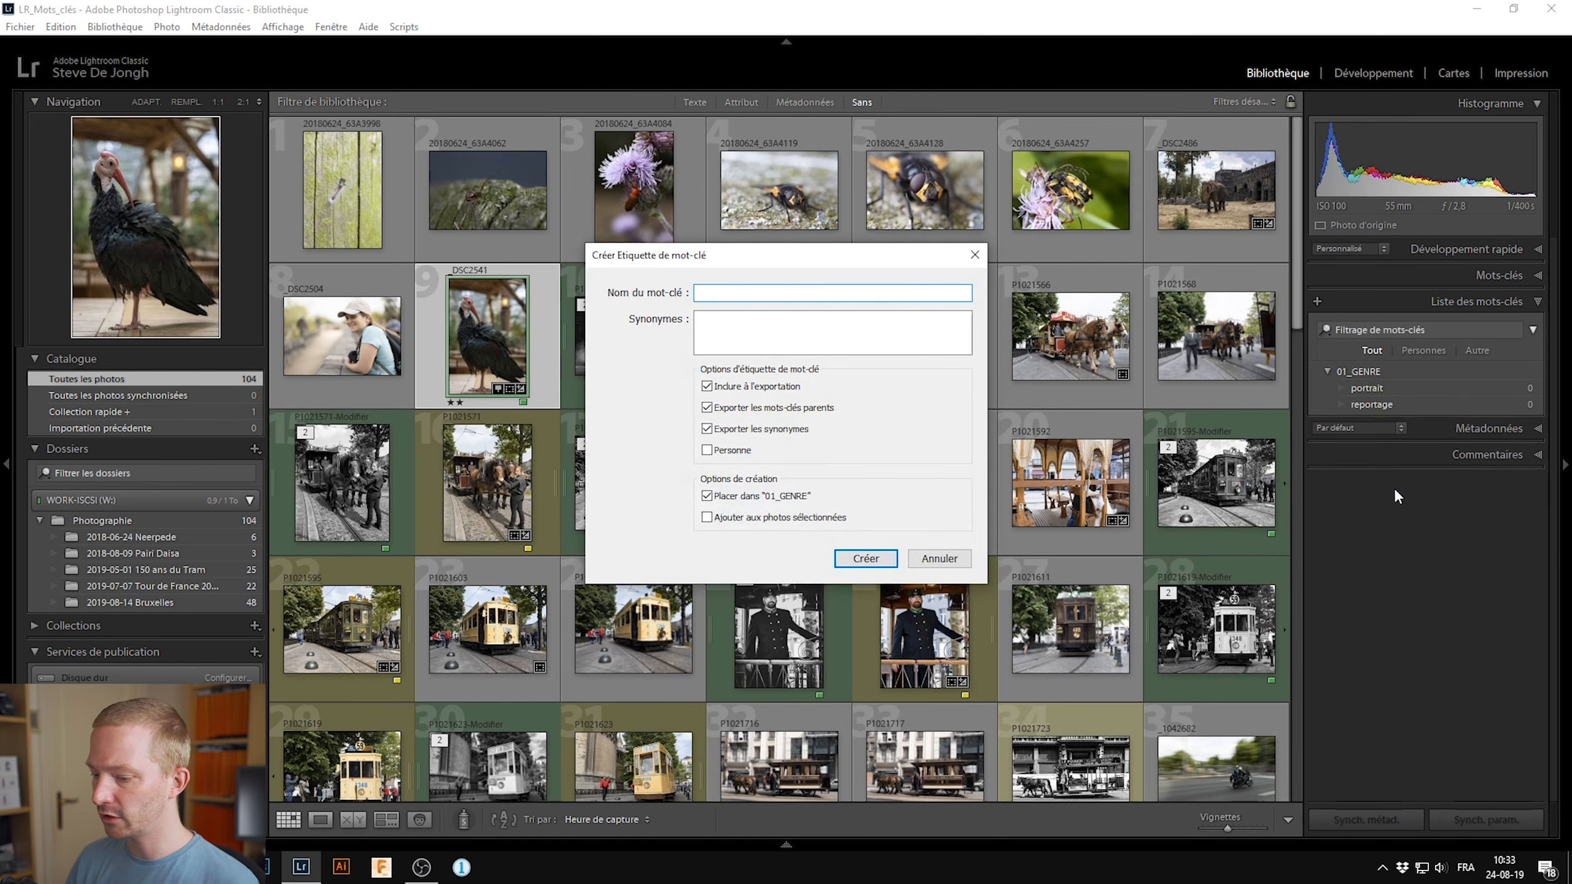
text(macro)
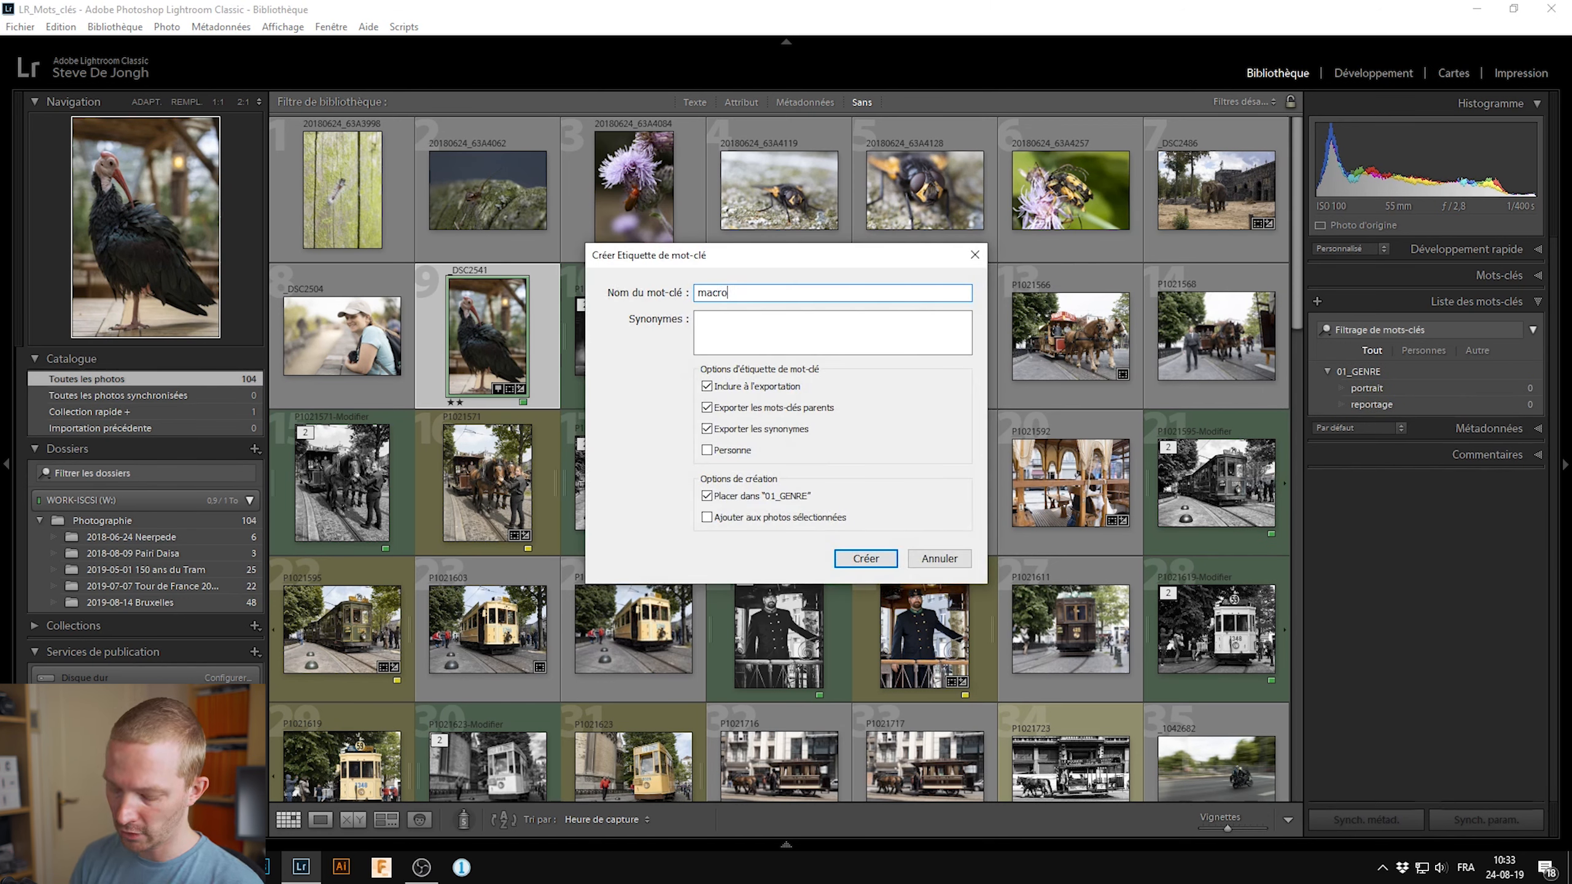
text(photographie)
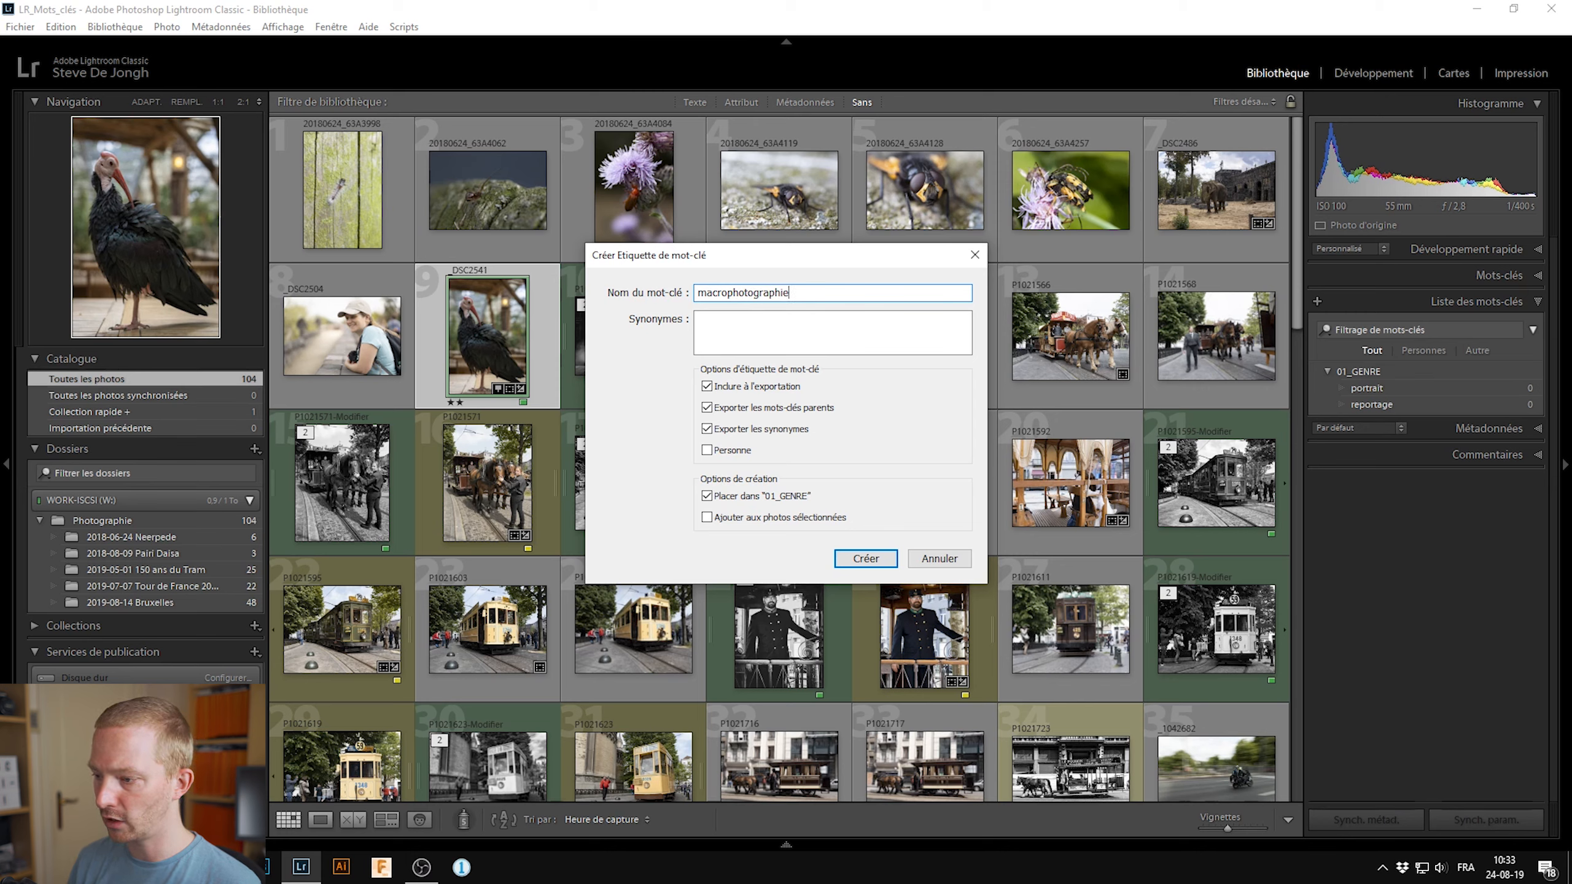
click(875, 559)
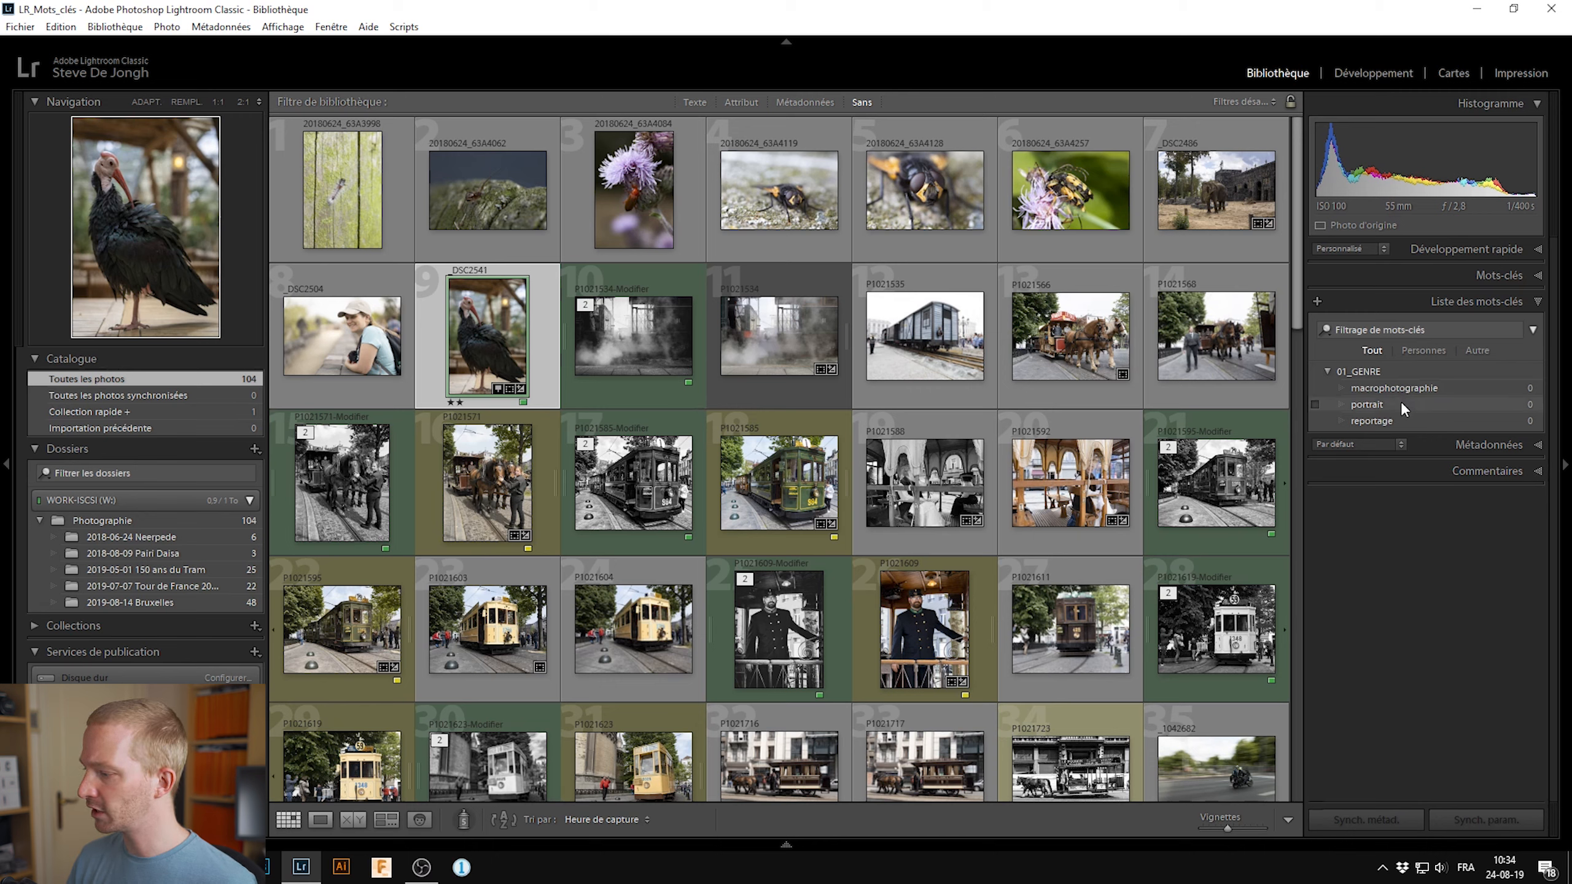
- Create the top-level category keyword "02_LOCALISATION", excluded from export
click(1317, 301)
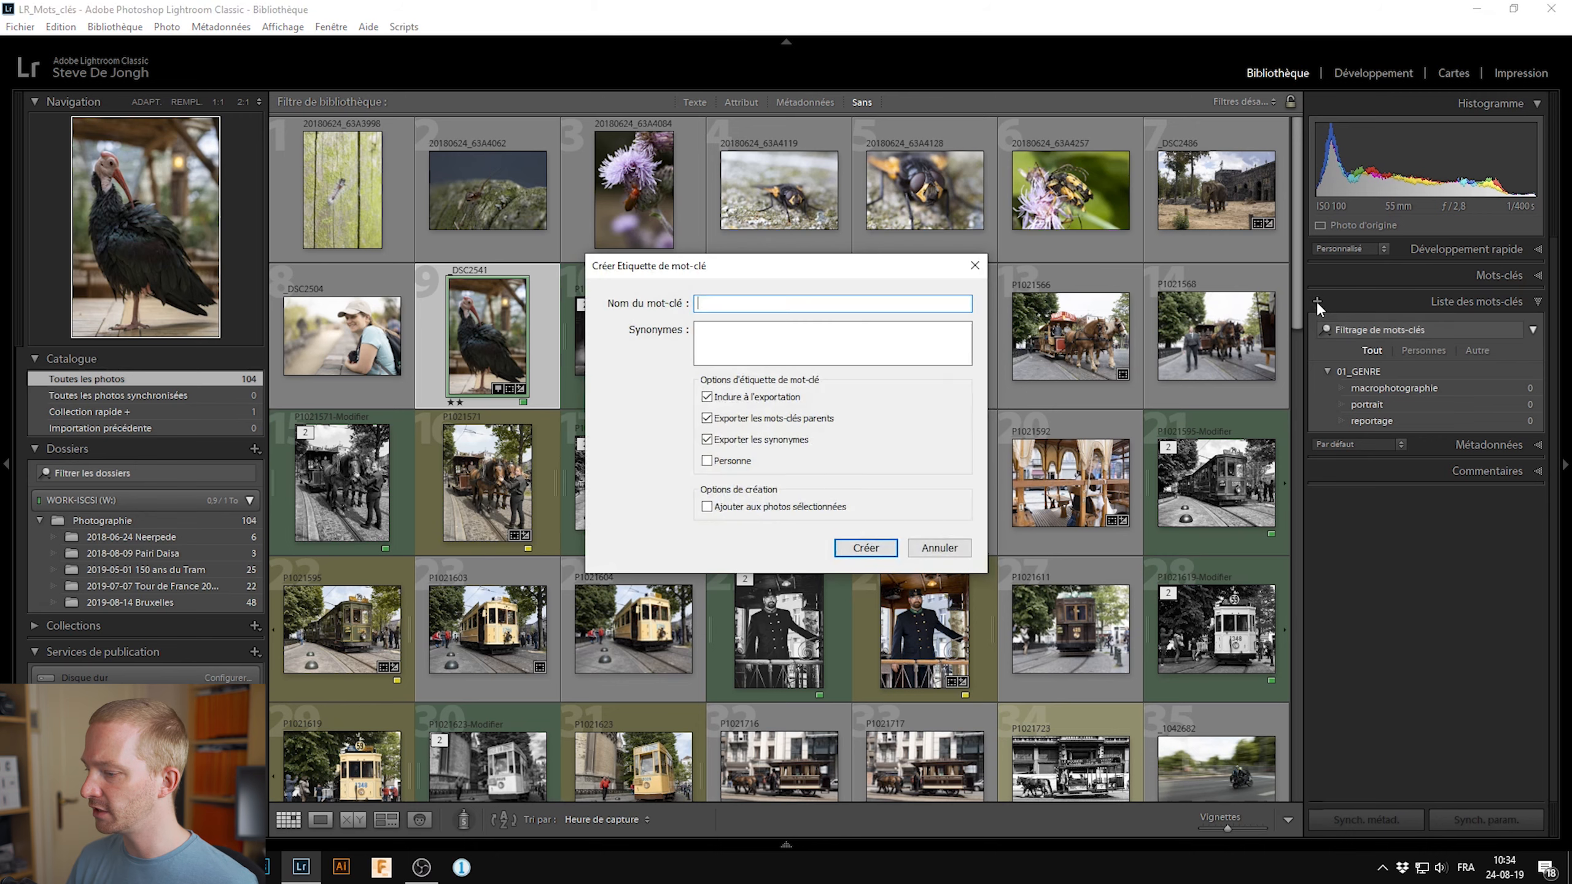
text(02_LOCALIS)
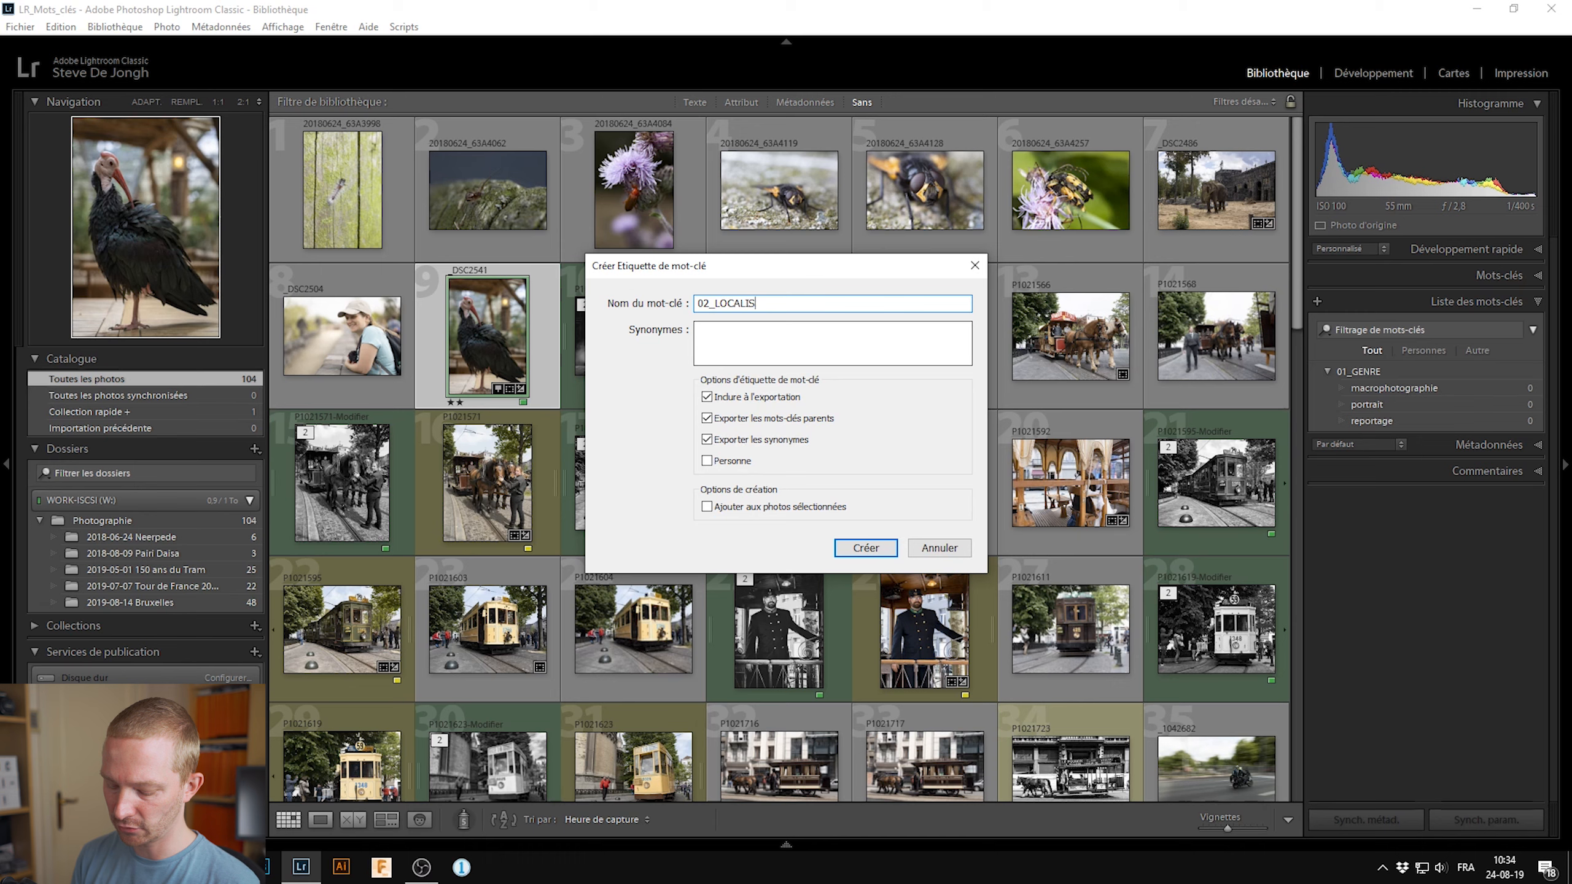
text(ATION)
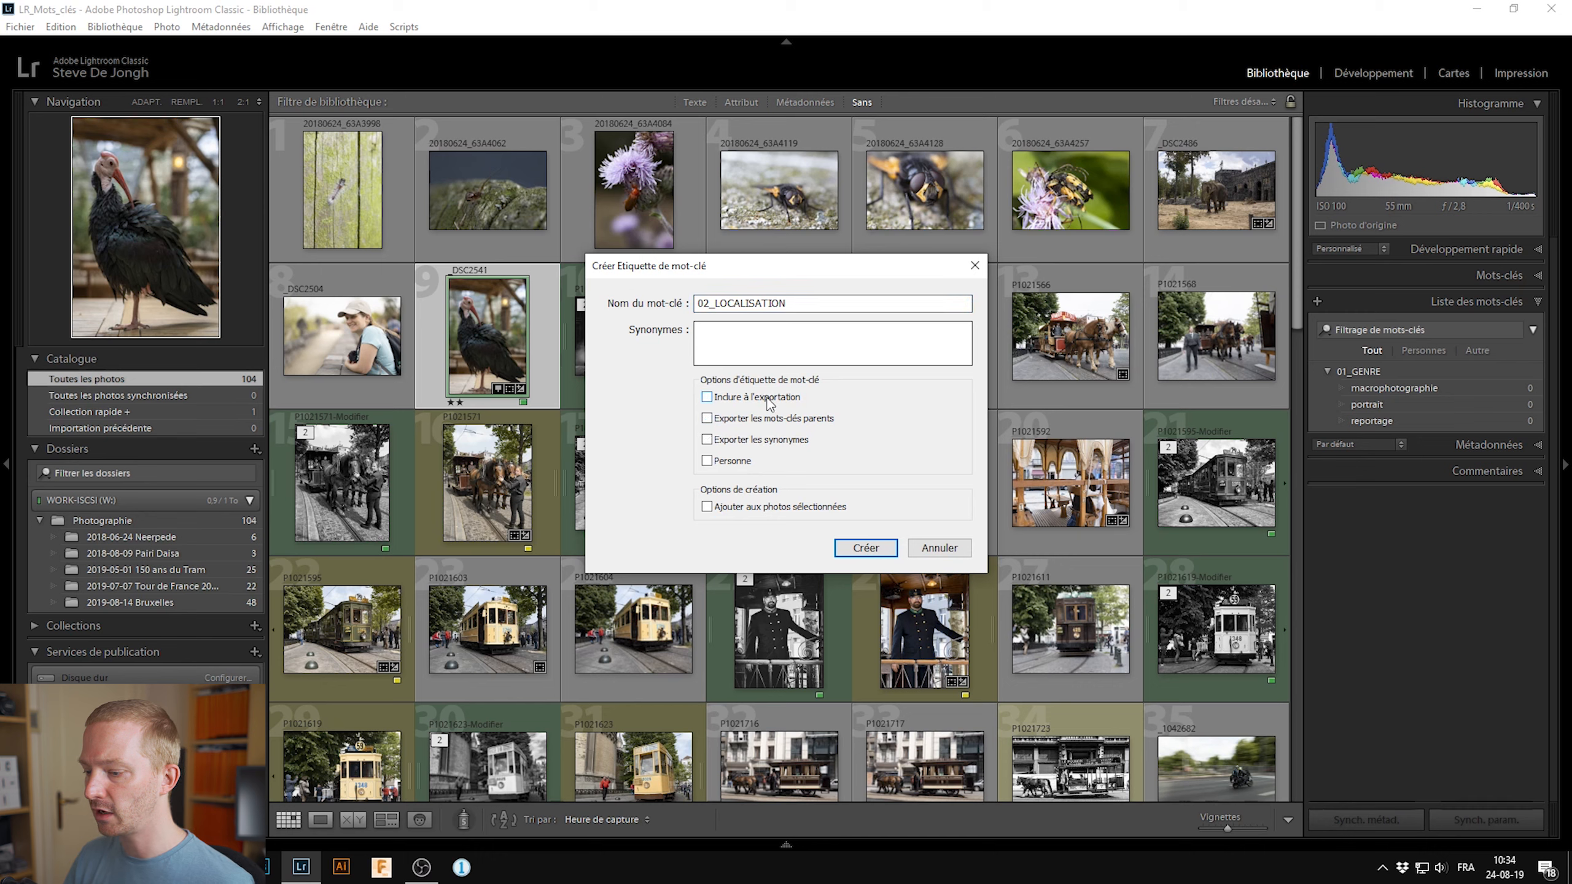
click(860, 545)
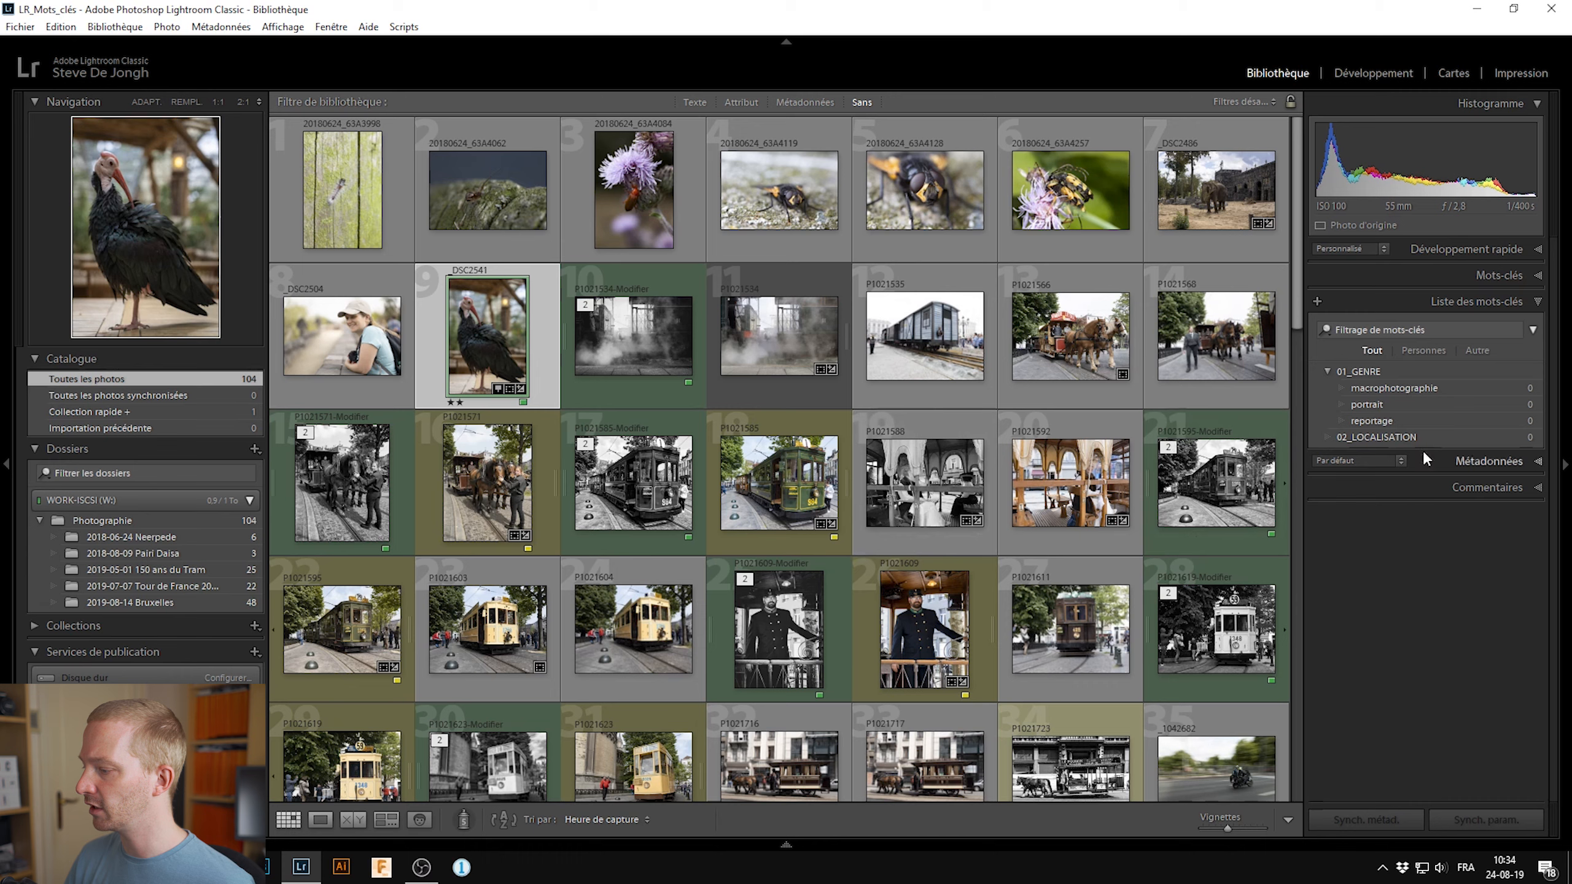
- Create the keyword "belgique" inside 02_LOCALISATION with the export of parent keywords turned off, then expand 02_LOCALISATION
click(1370, 437)
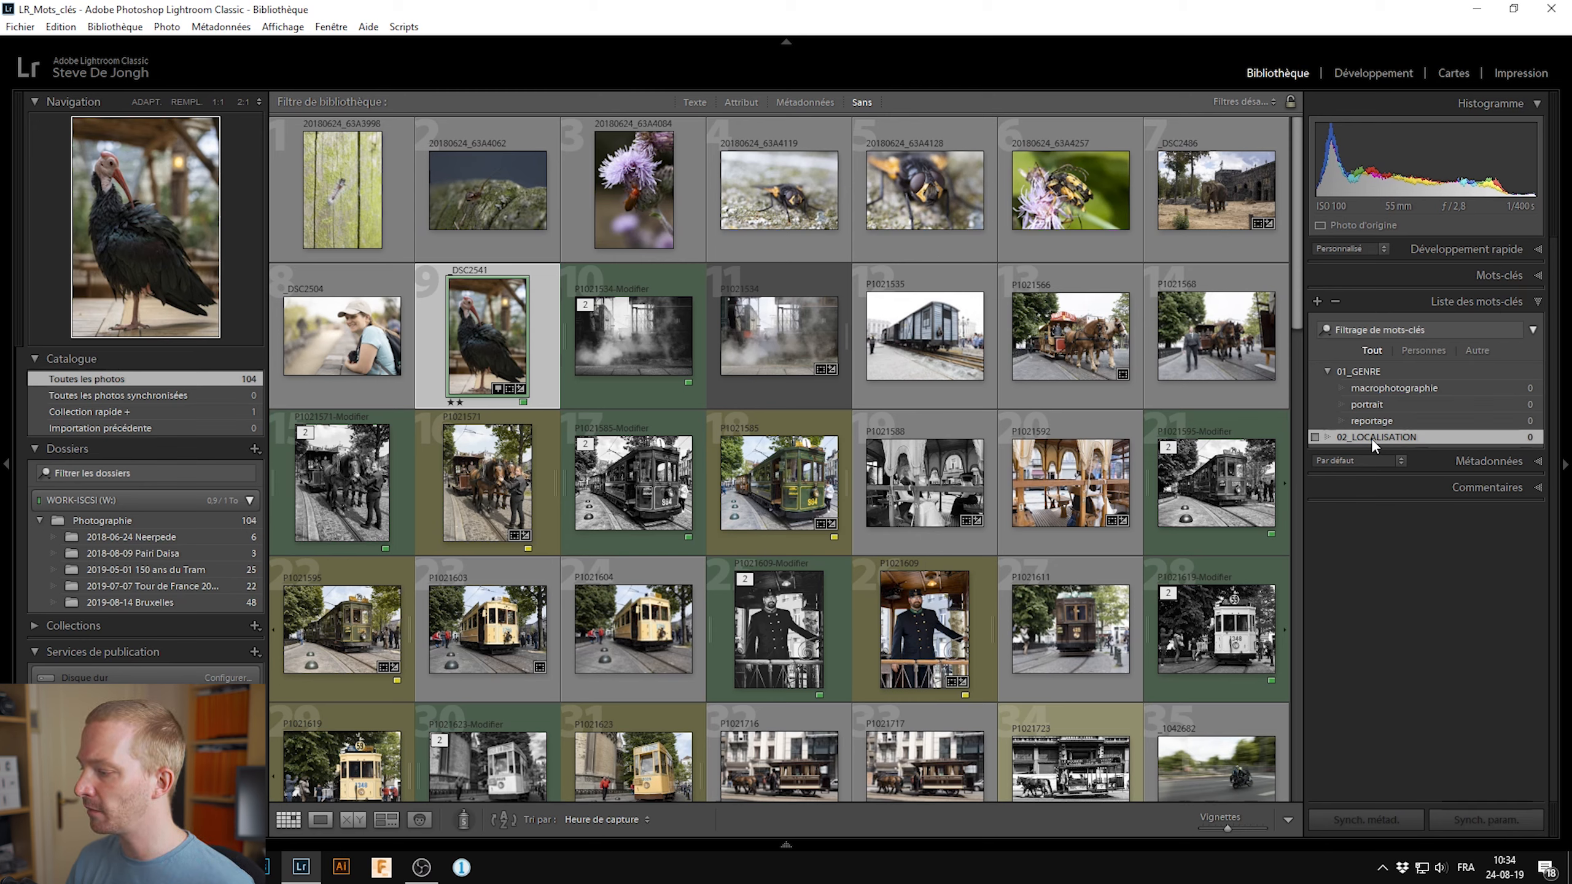
right_click(1371, 437)
click(1404, 551)
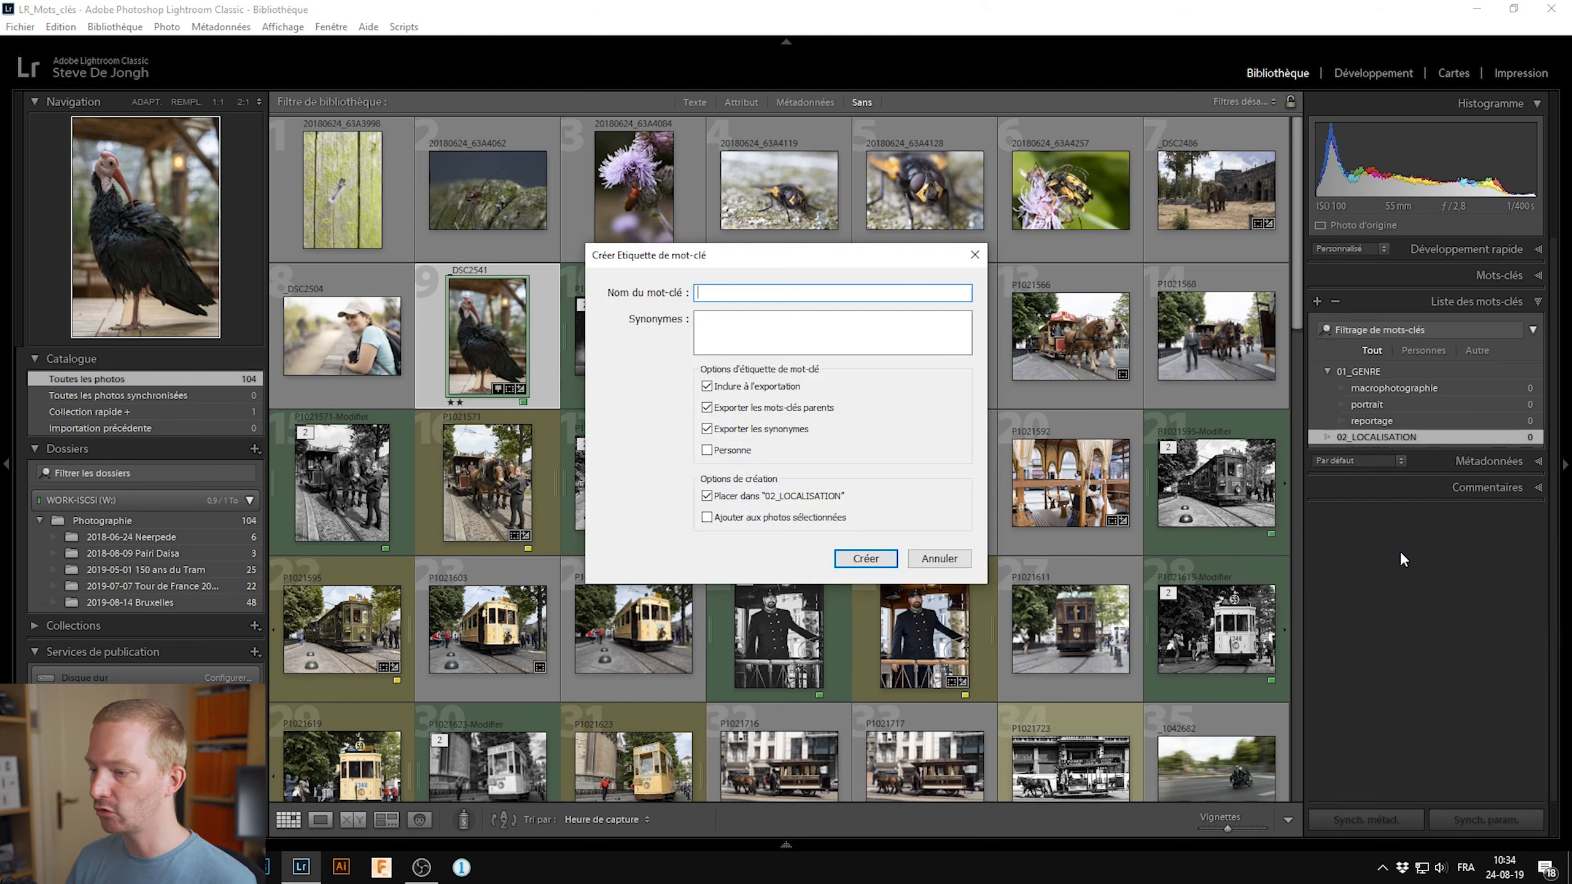
text(belgique)
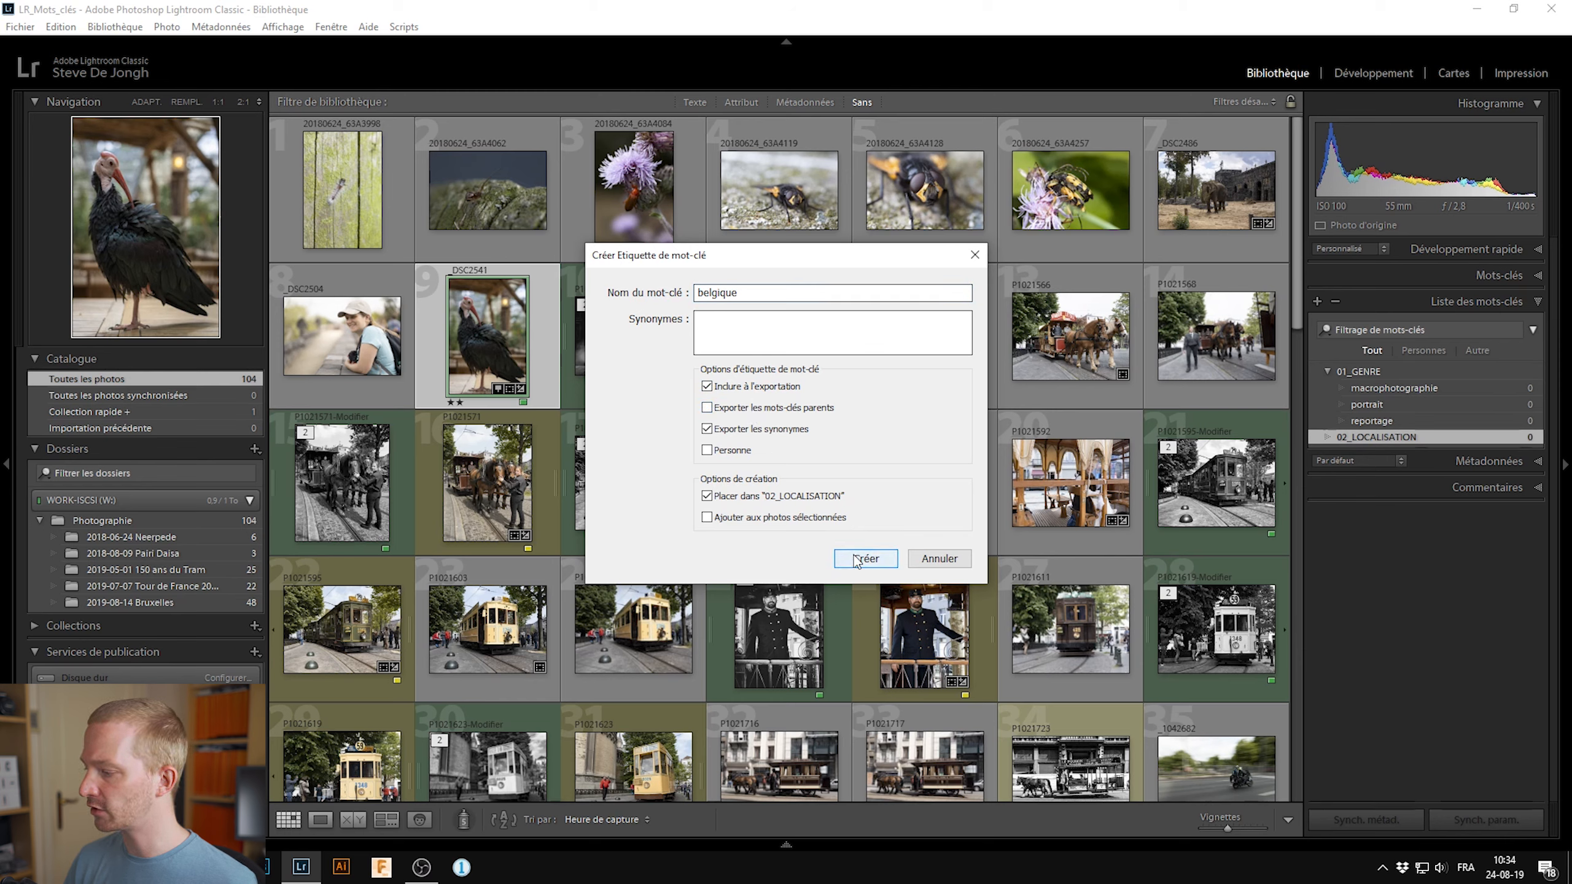
click(859, 561)
click(1328, 436)
- Create the keyword "france" inside 02_LOCALISATION
right_click(1326, 435)
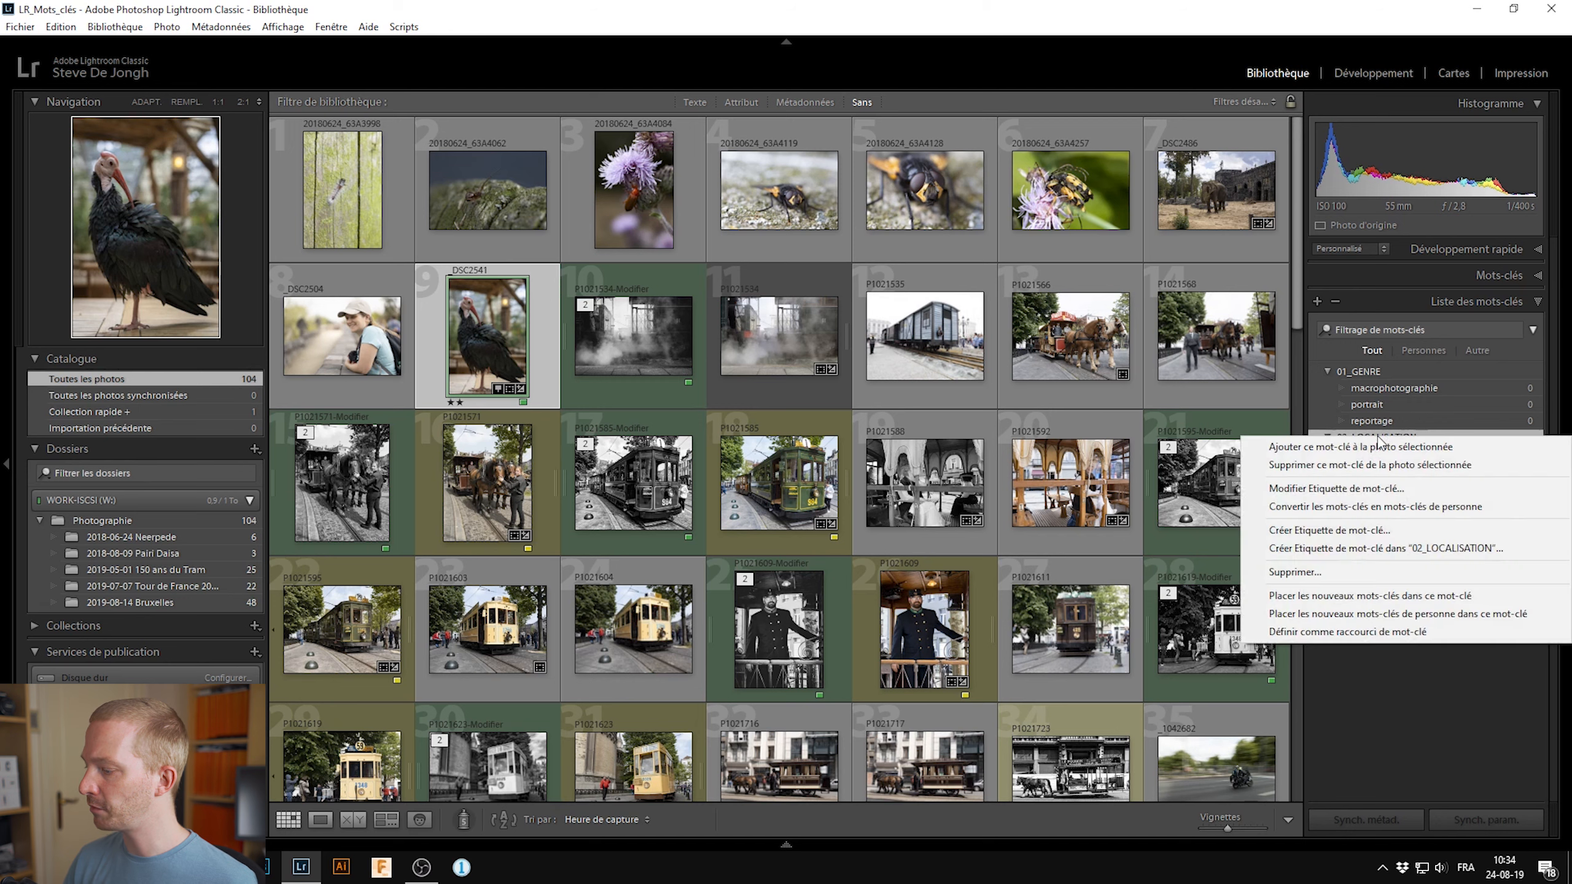
click(1410, 548)
text(france)
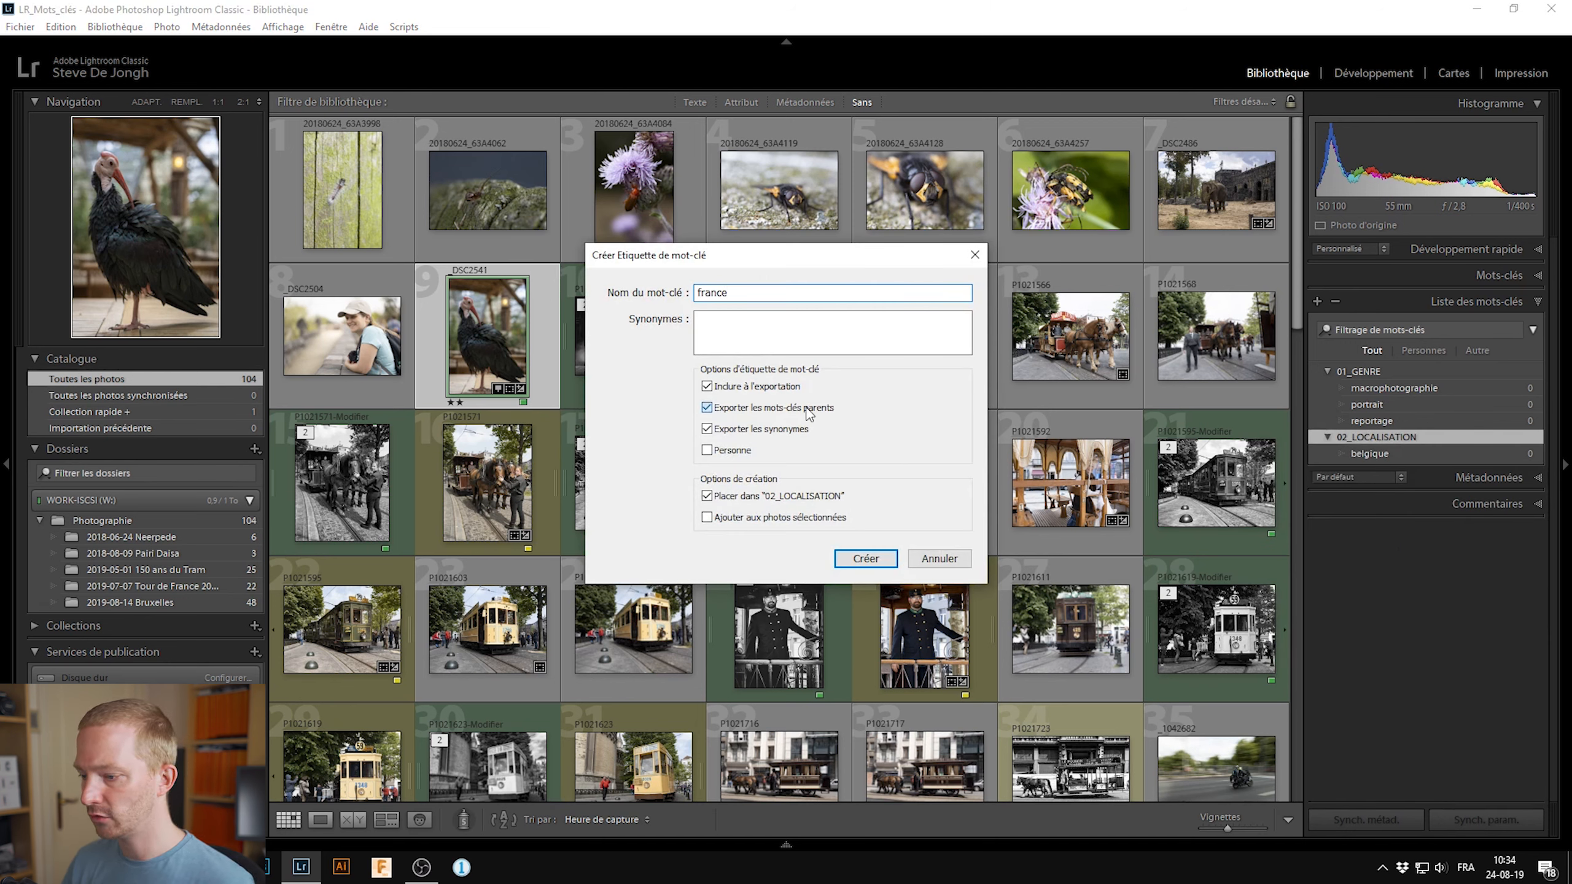
click(877, 559)
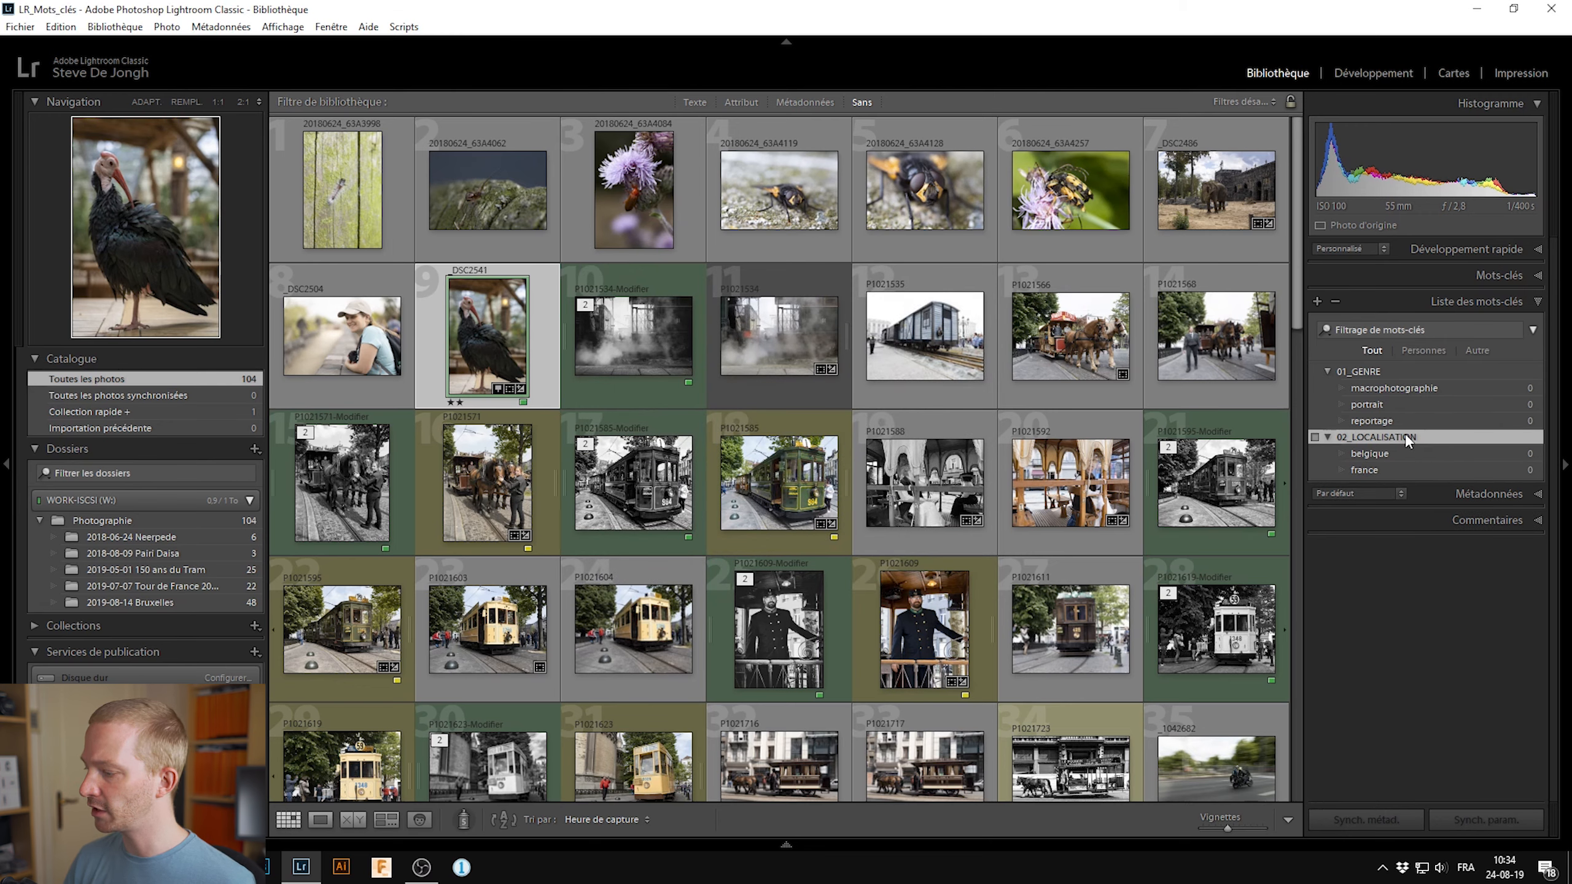
- Create the keyword "bruxelles" inside belgique, keeping the export of parent keywords on, then expand belgique
click(1379, 451)
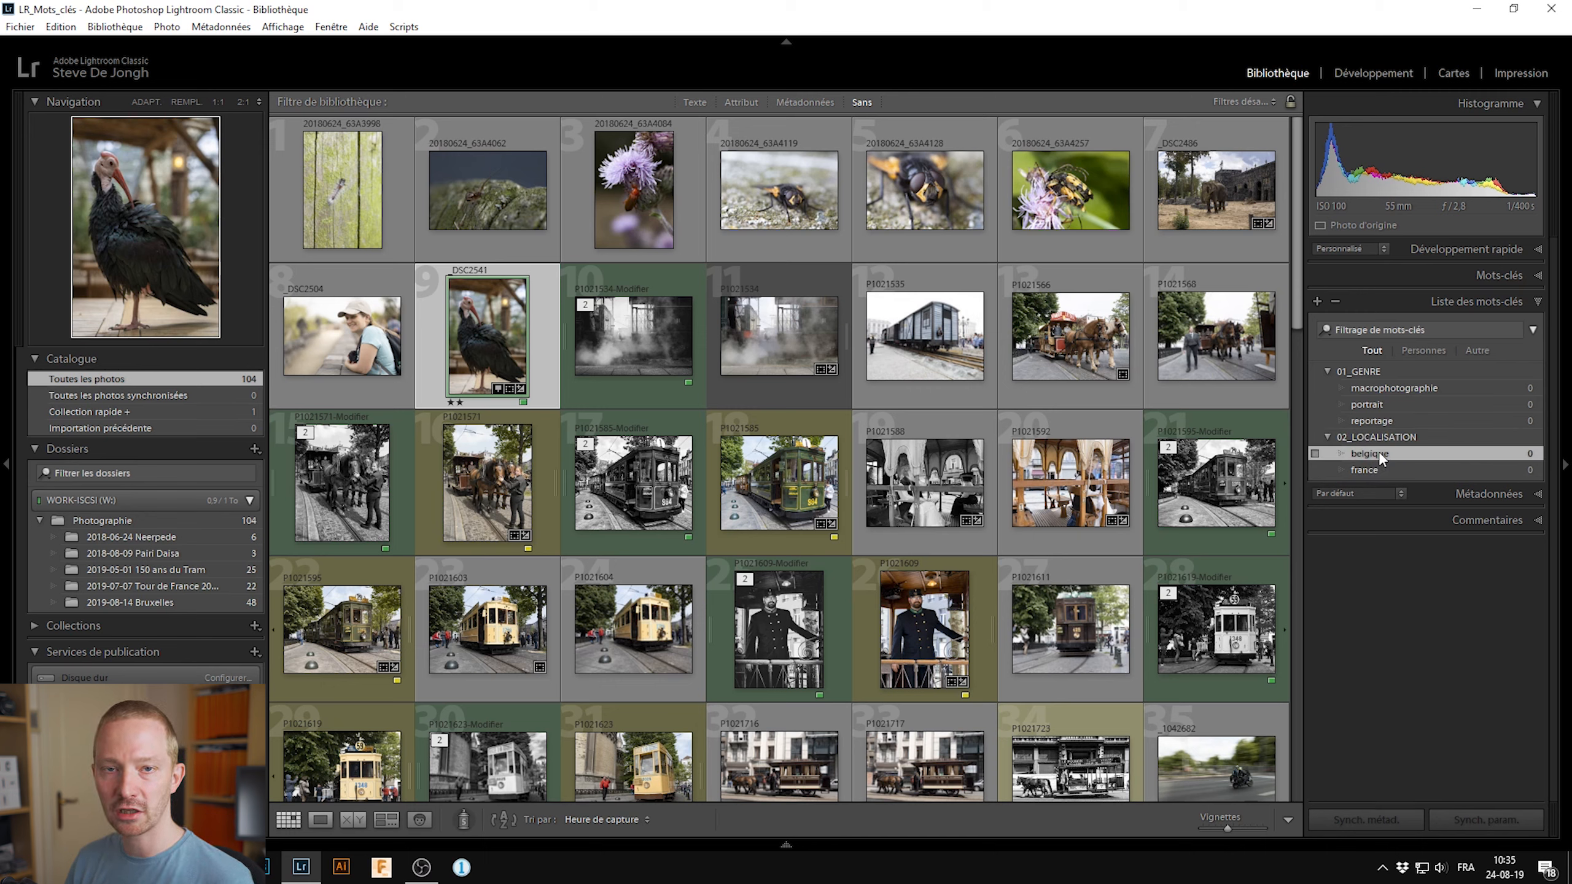
right_click(1378, 452)
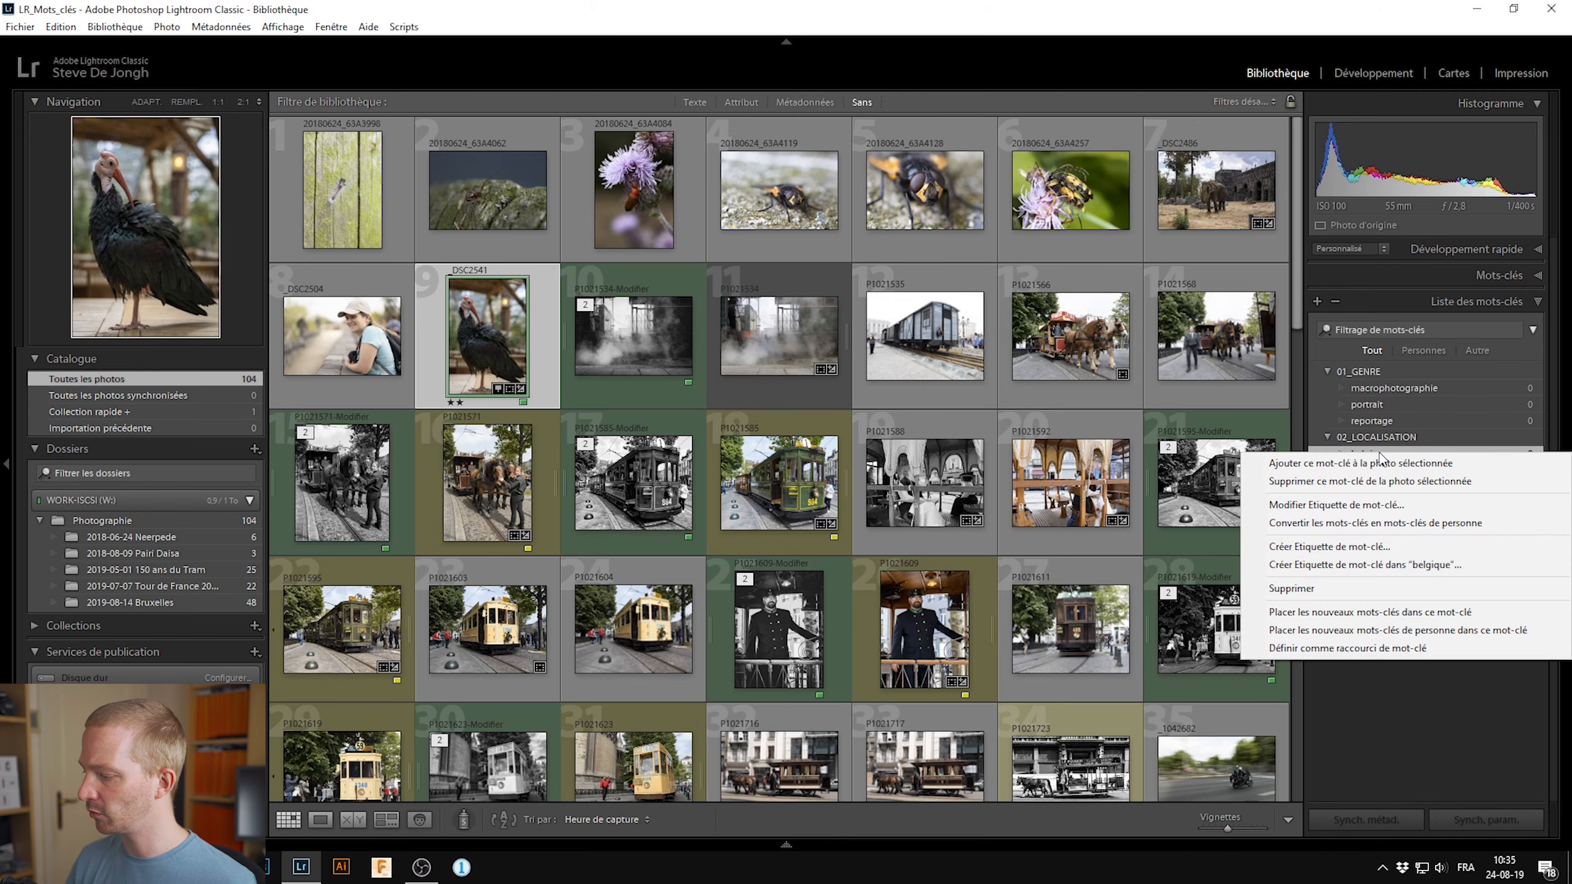
click(1425, 565)
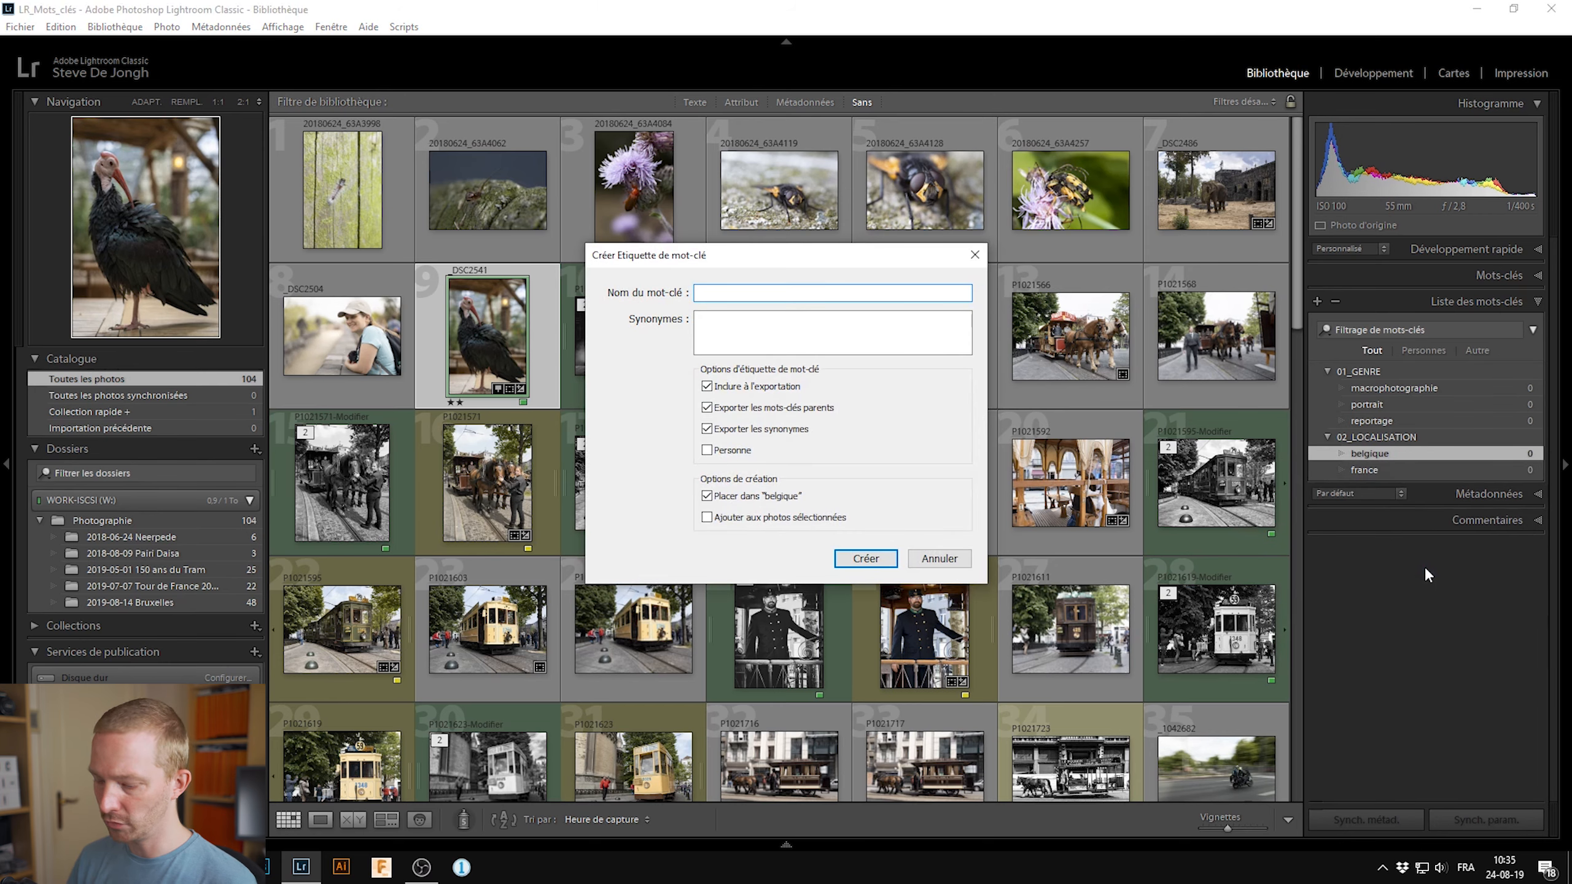
text(bruxelles)
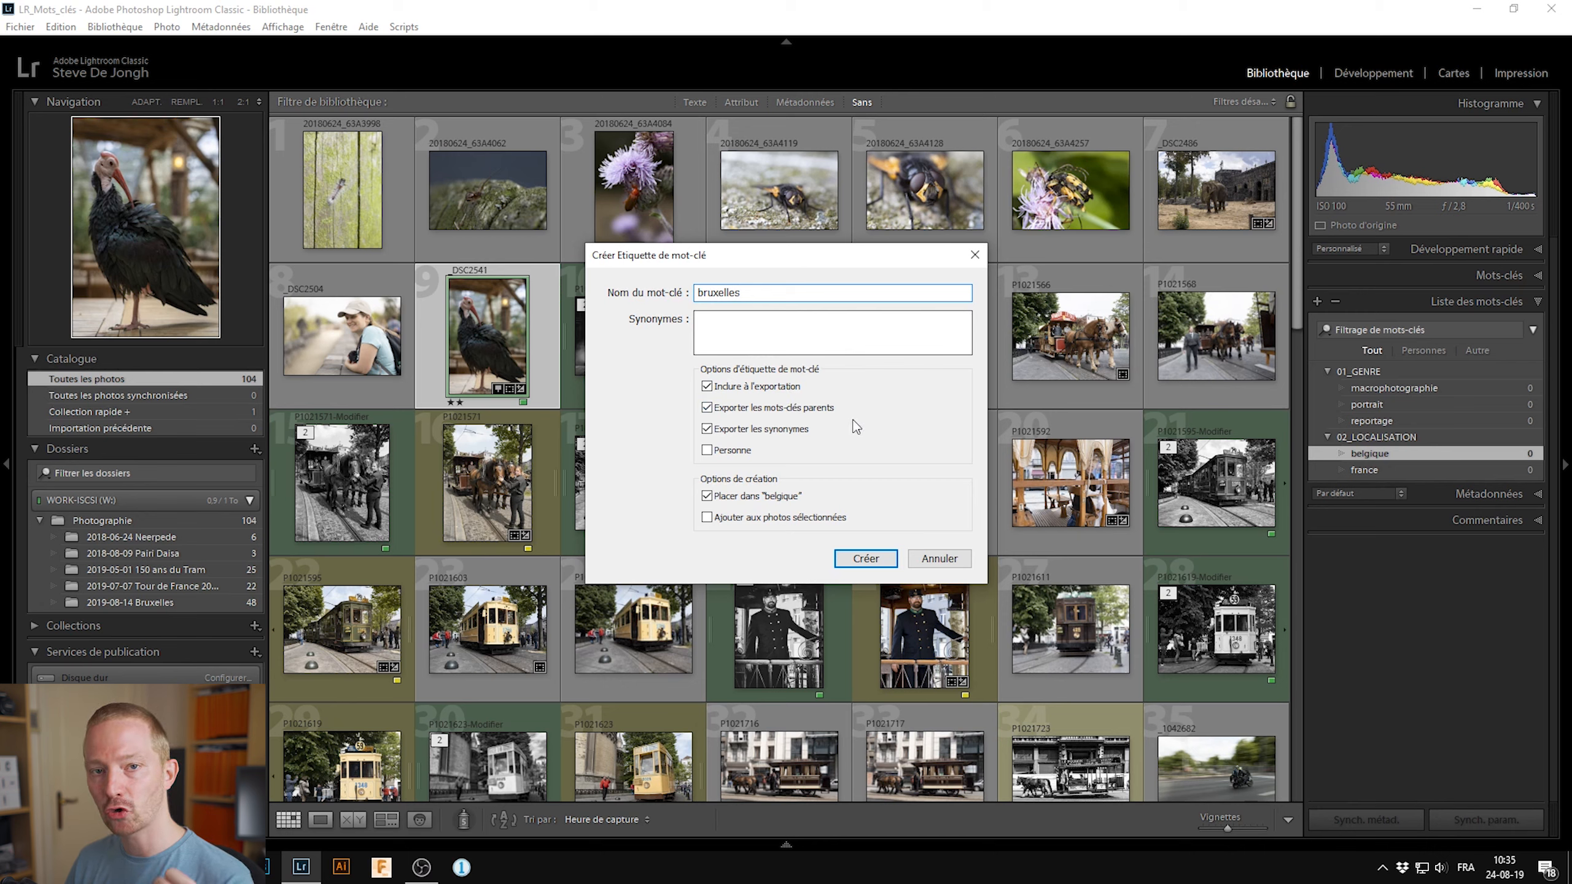
double_click(774, 292)
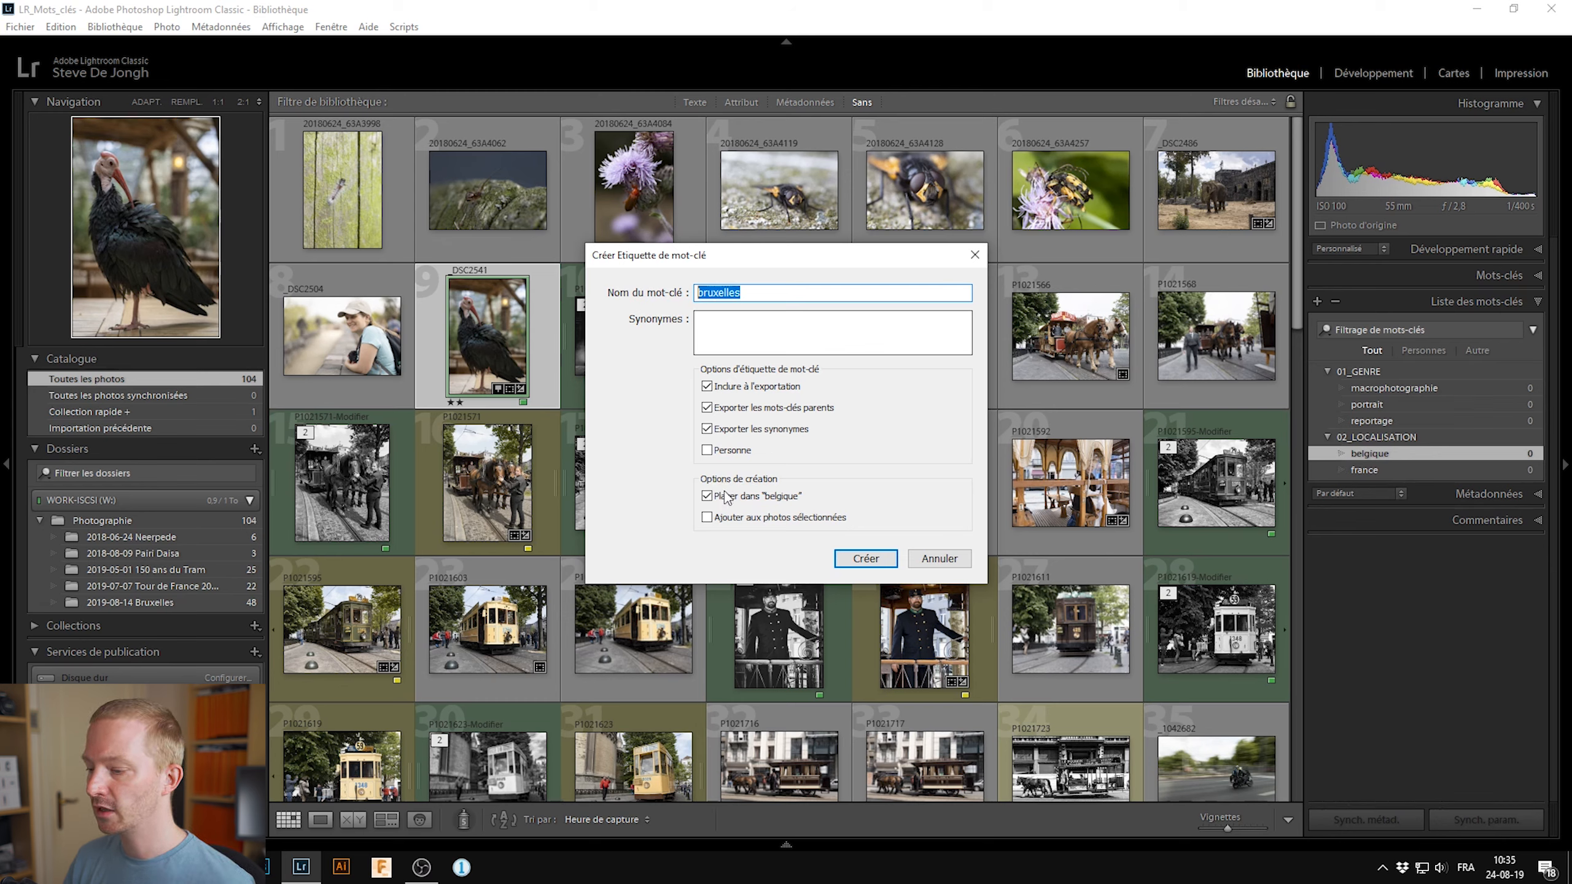
click(866, 560)
click(1341, 453)
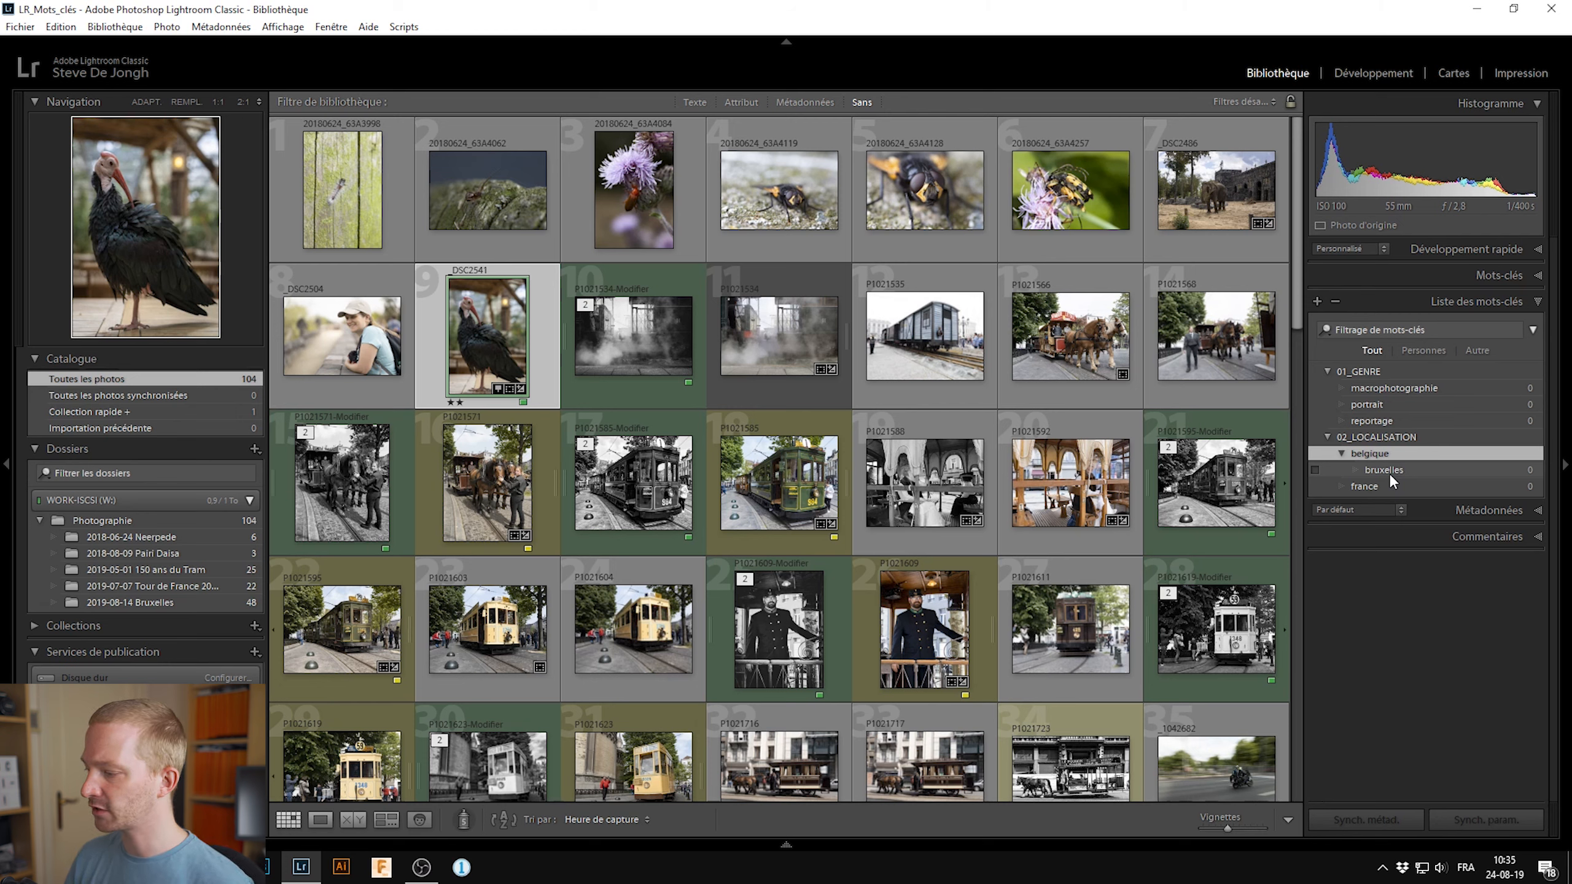
- Create the keyword "pairi daisa" inside belgique
right_click(1387, 453)
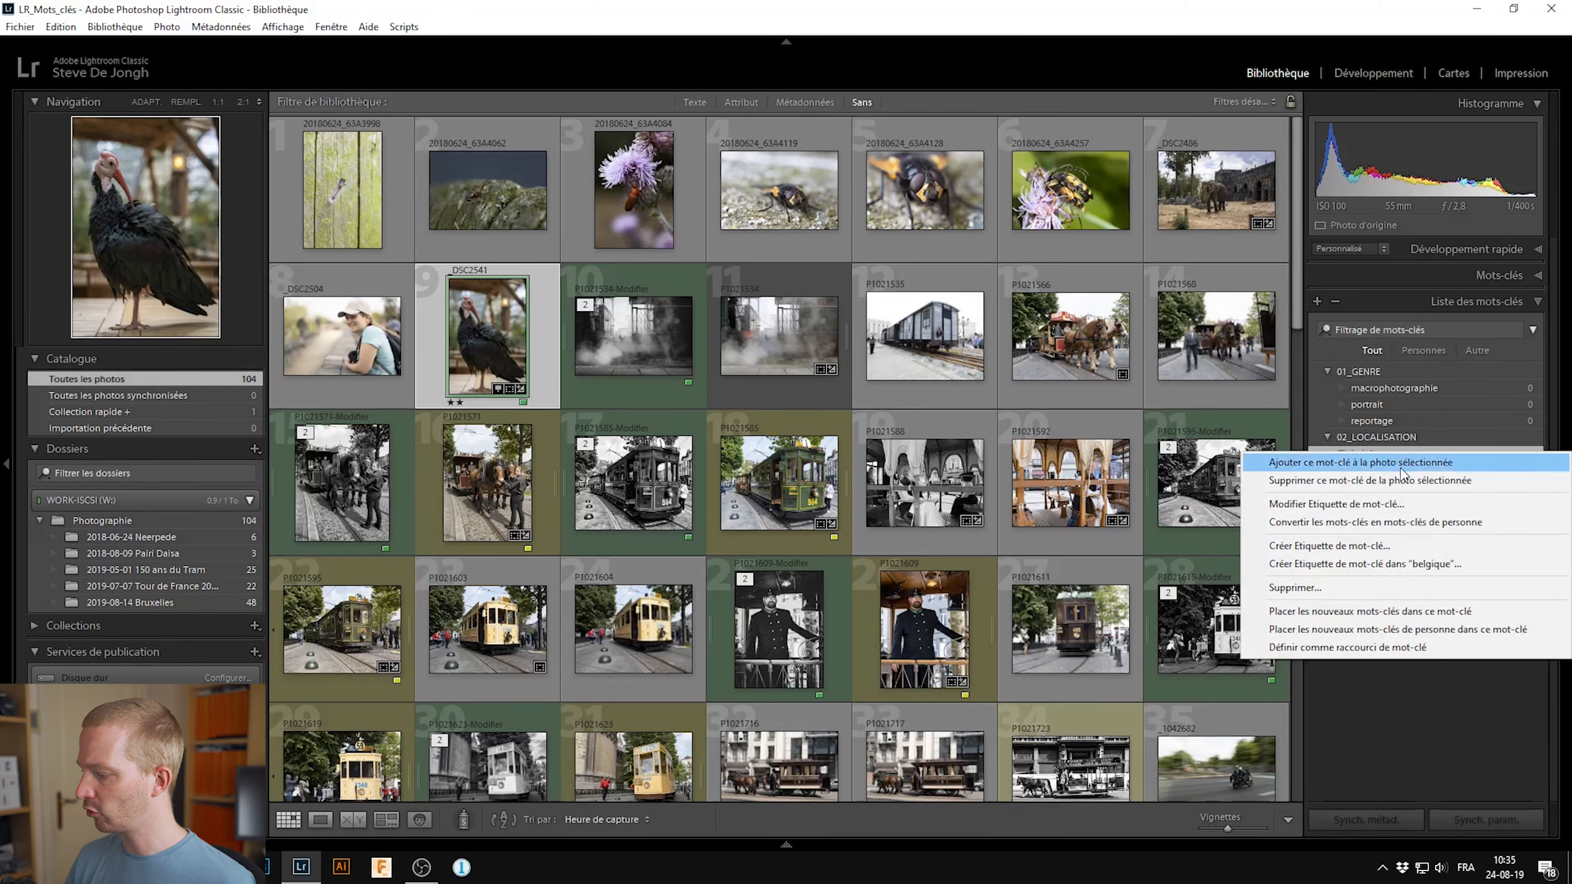
click(1397, 565)
text(pairi daisa)
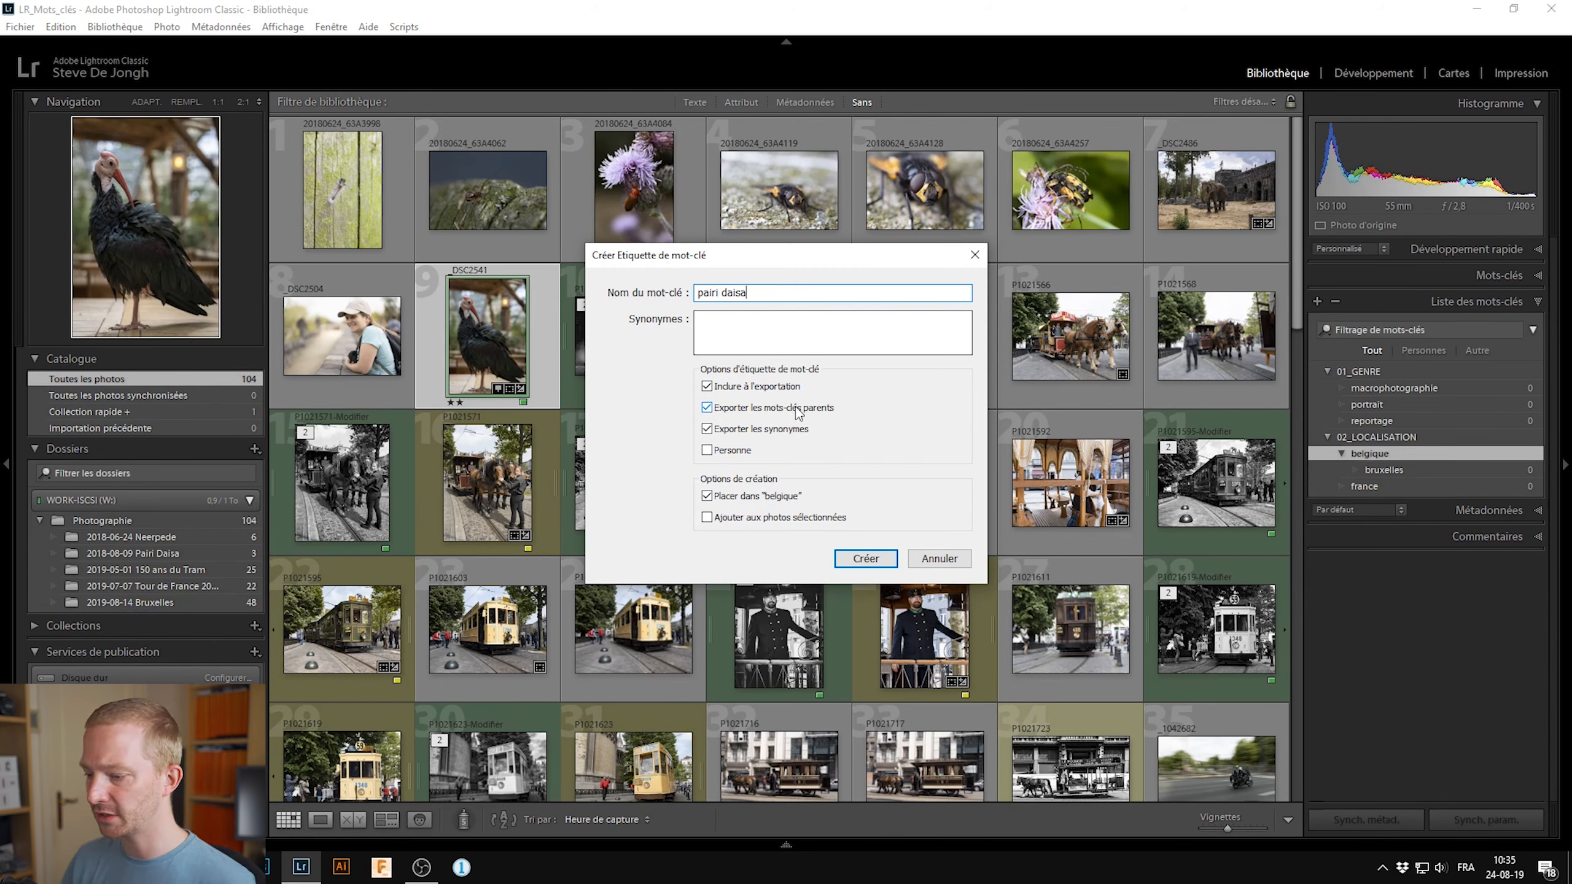
click(865, 559)
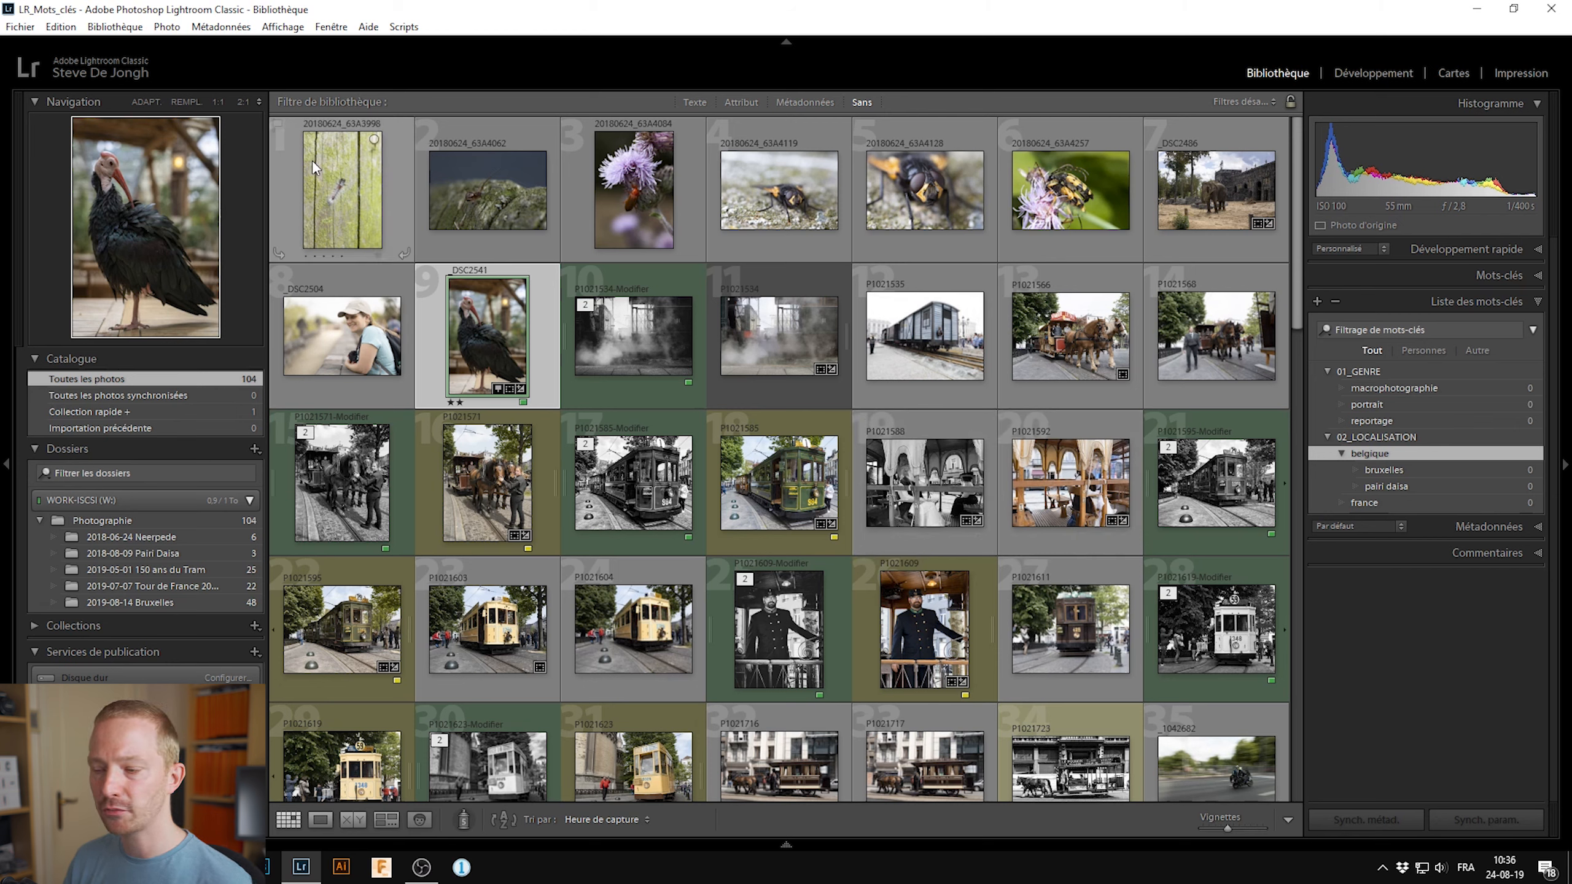
- Assign the keyword macrophotographie to the first six photos in the grid, the insect close-ups
click(694, 357)
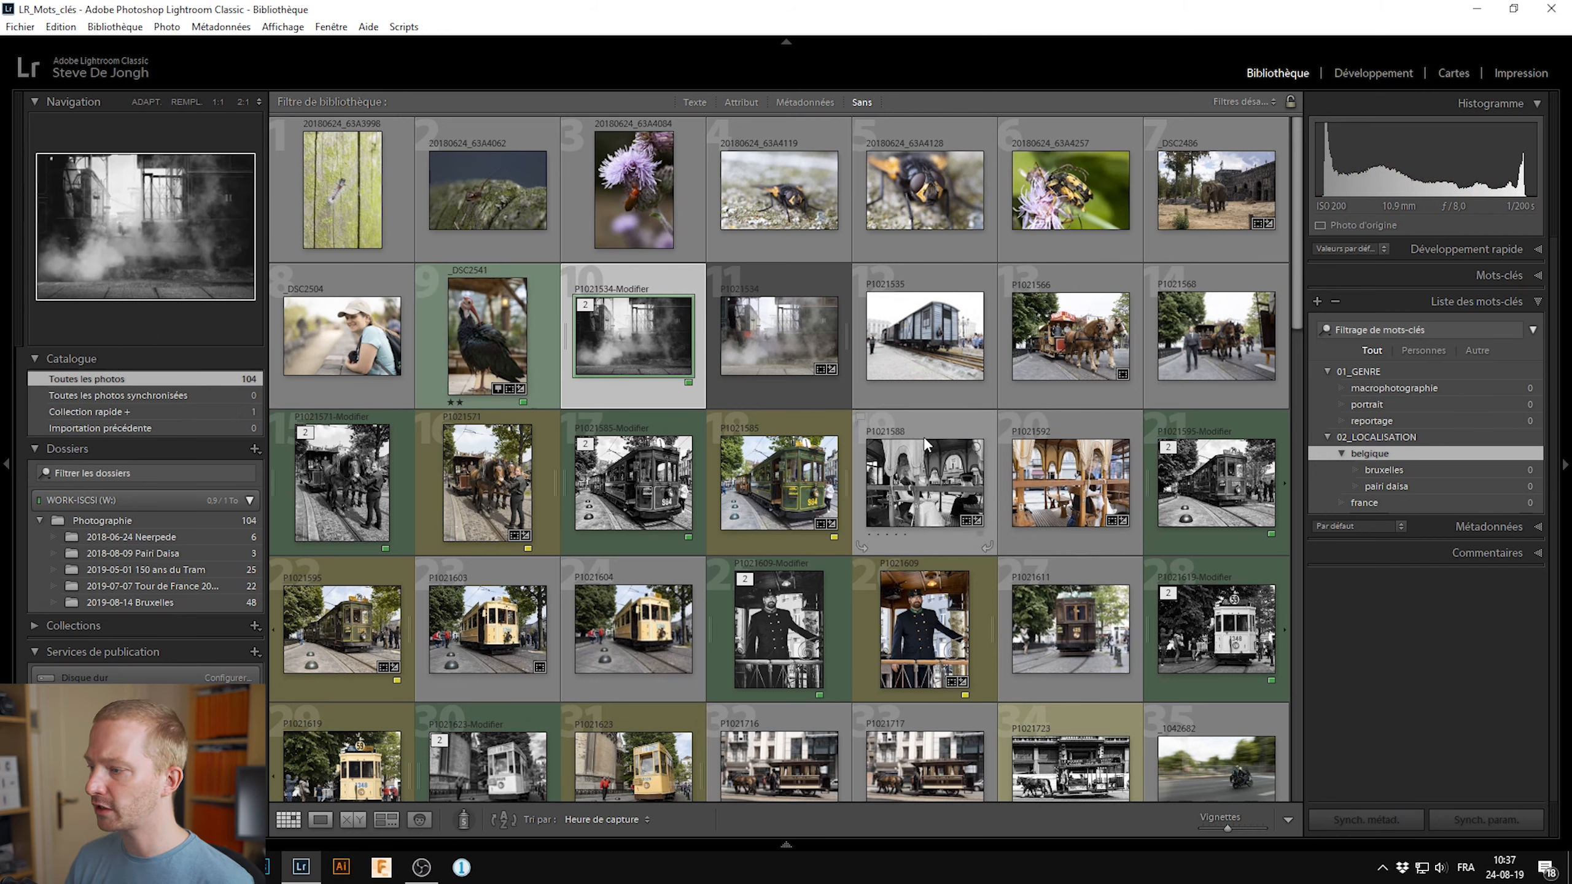
click(361, 204)
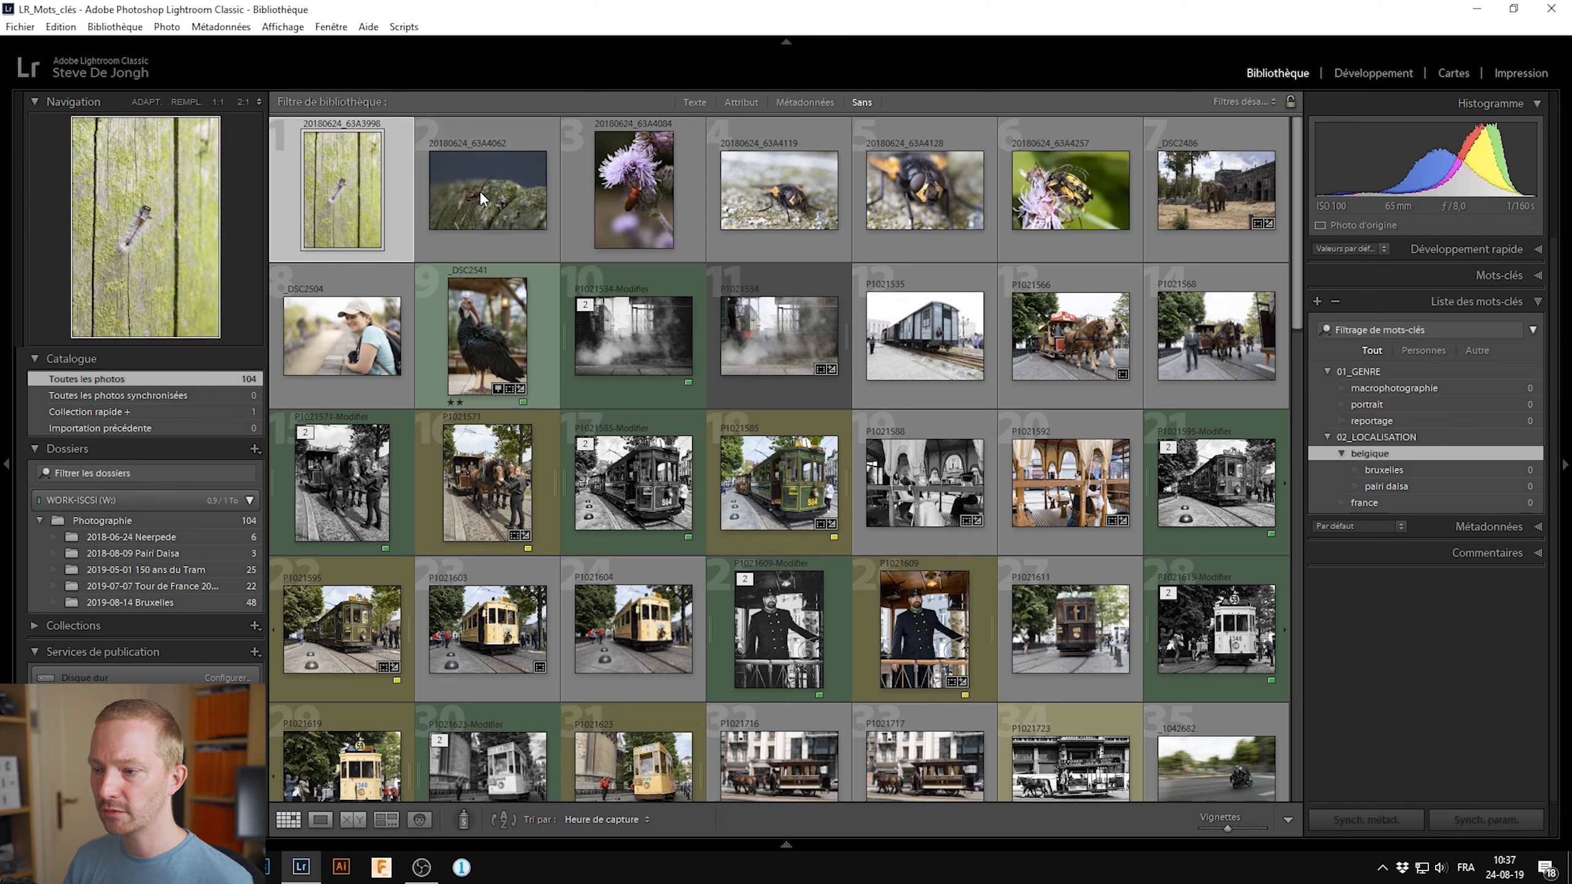
shift+click(675, 183)
shift+click(1091, 180)
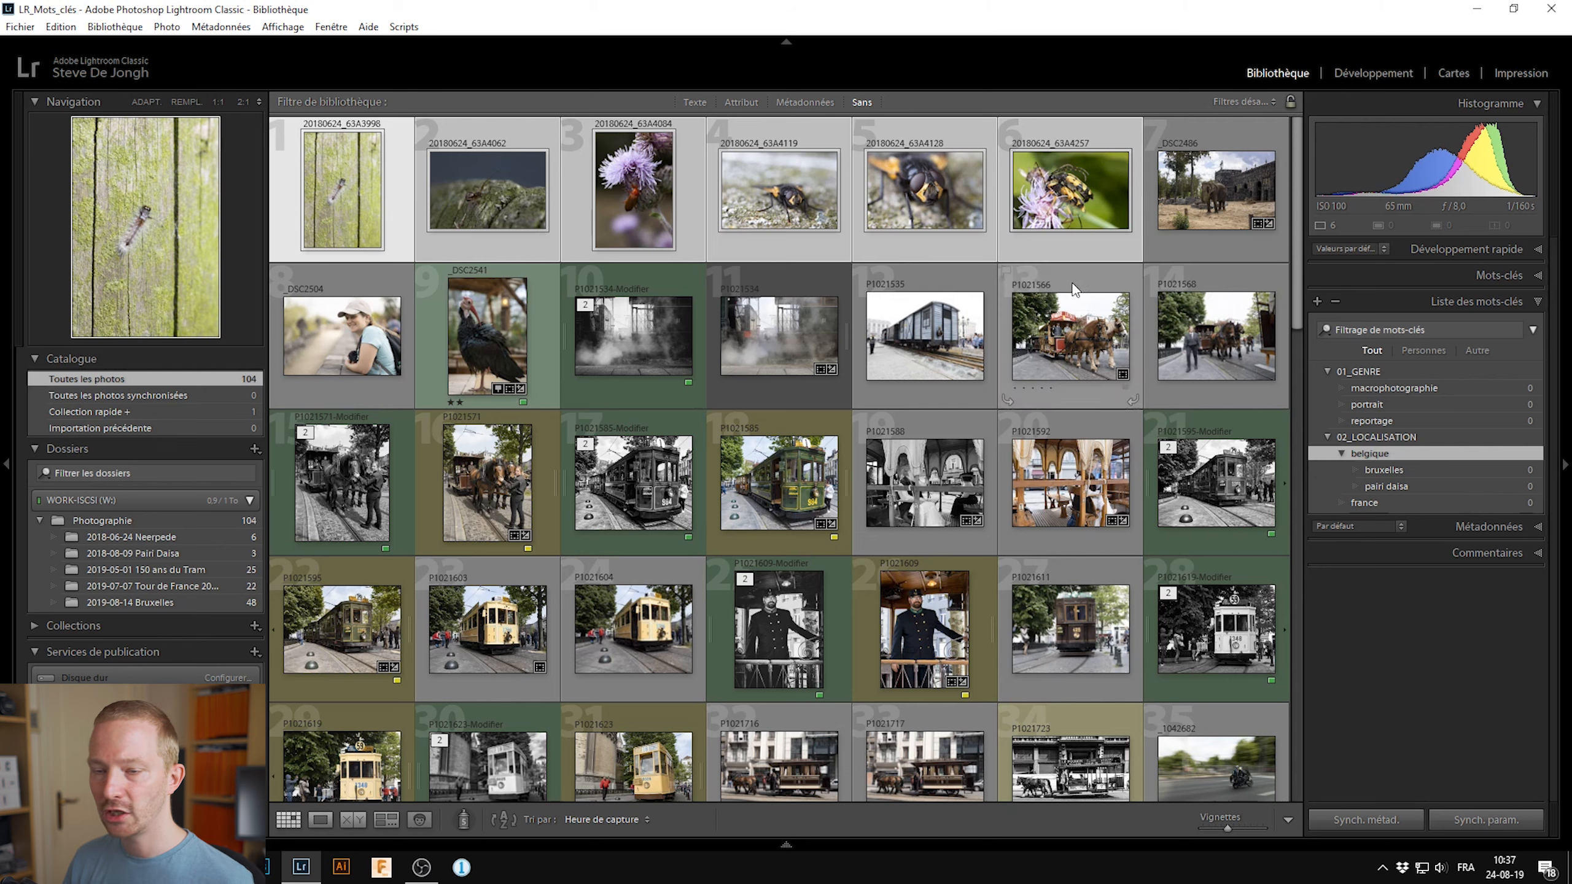
click(1314, 385)
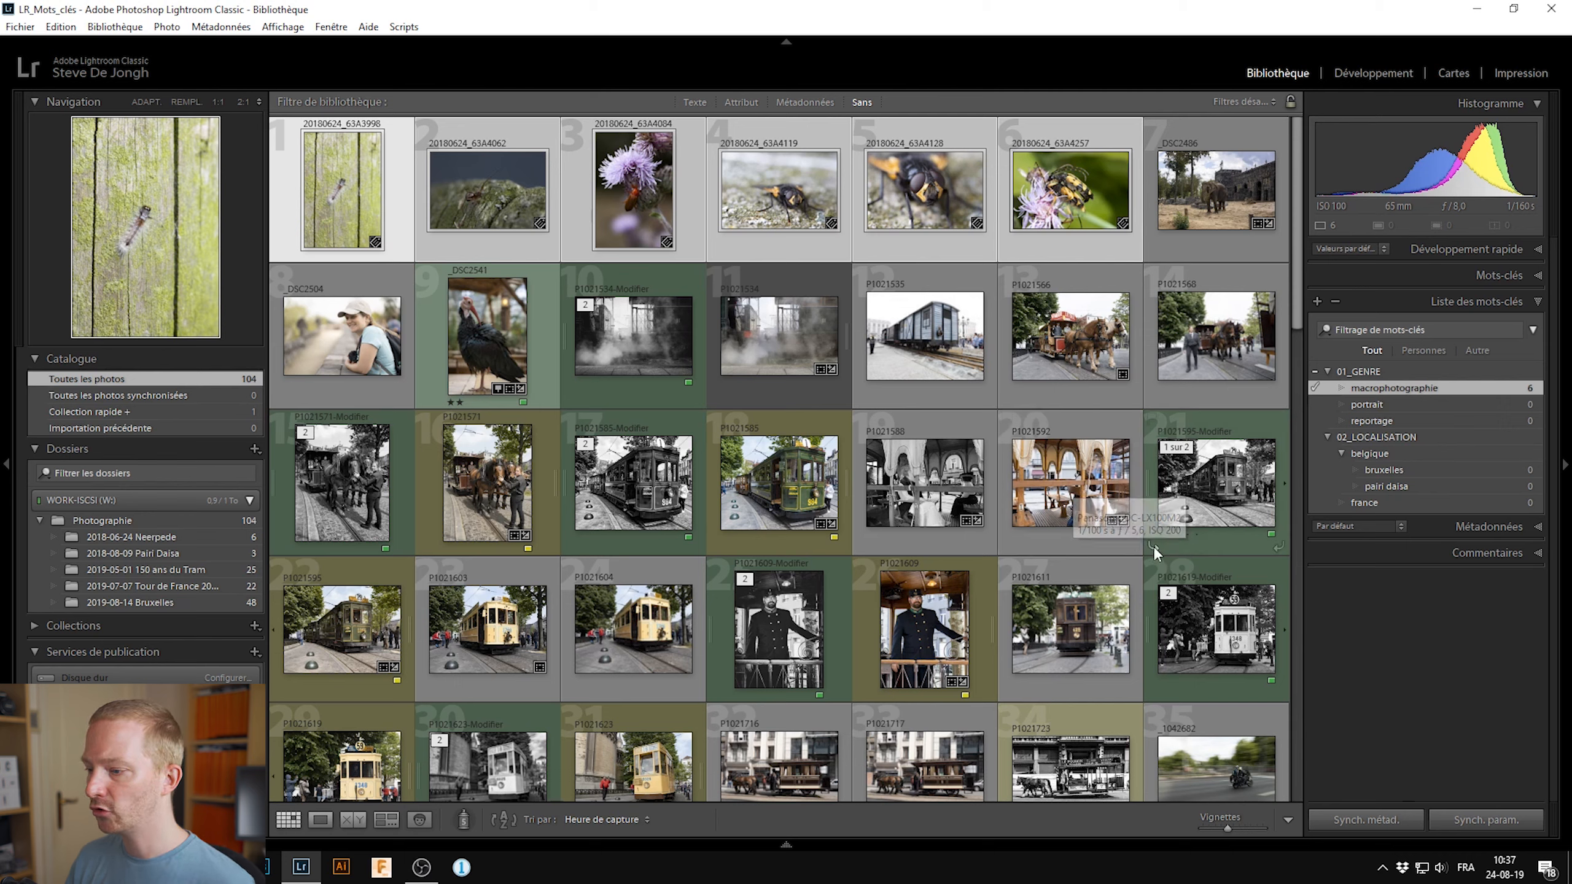
- Assign the keyword bruxelles to all photos from P1021534-Modifier through the last one in the grid
click(611, 381)
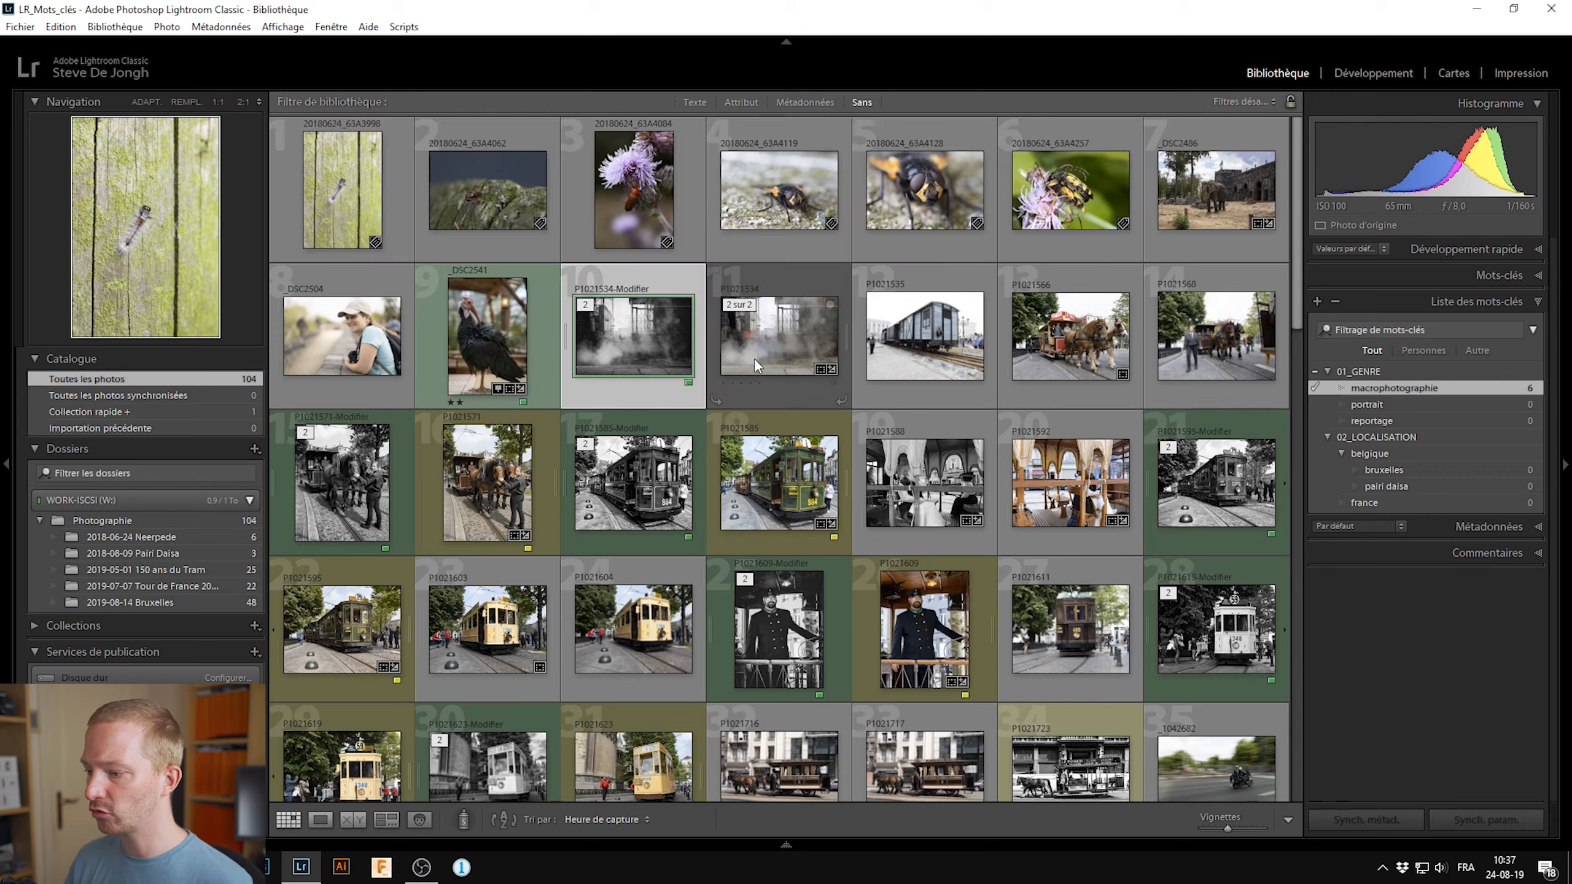
scroll(953, 427, down, 10)
scroll(973, 470, down, 3)
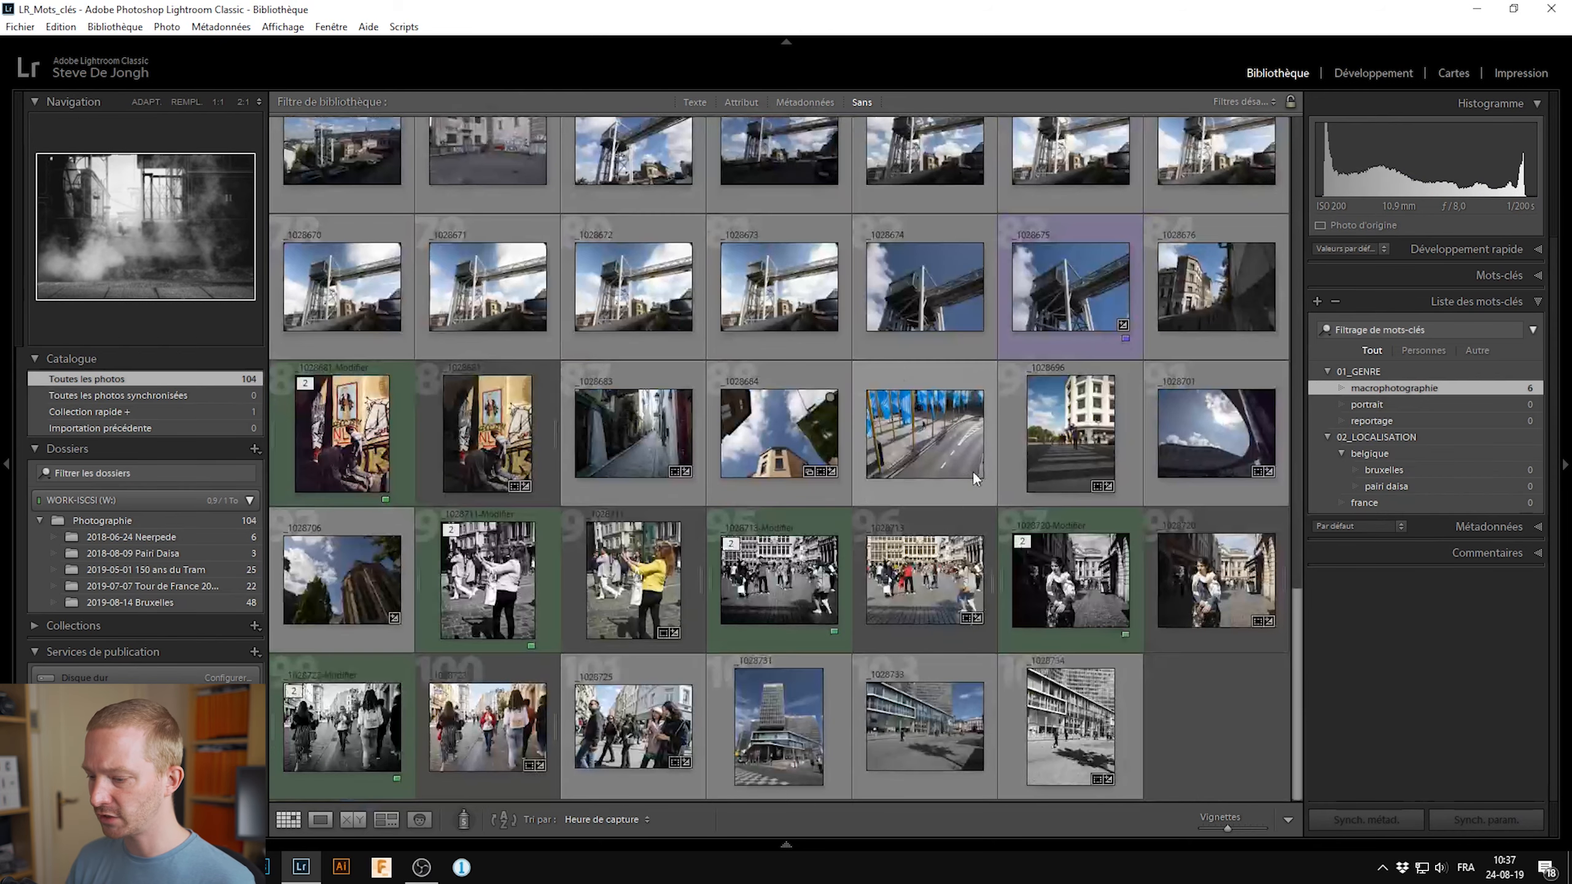
scroll(1016, 653, up, 2)
scroll(1016, 653, up, 10)
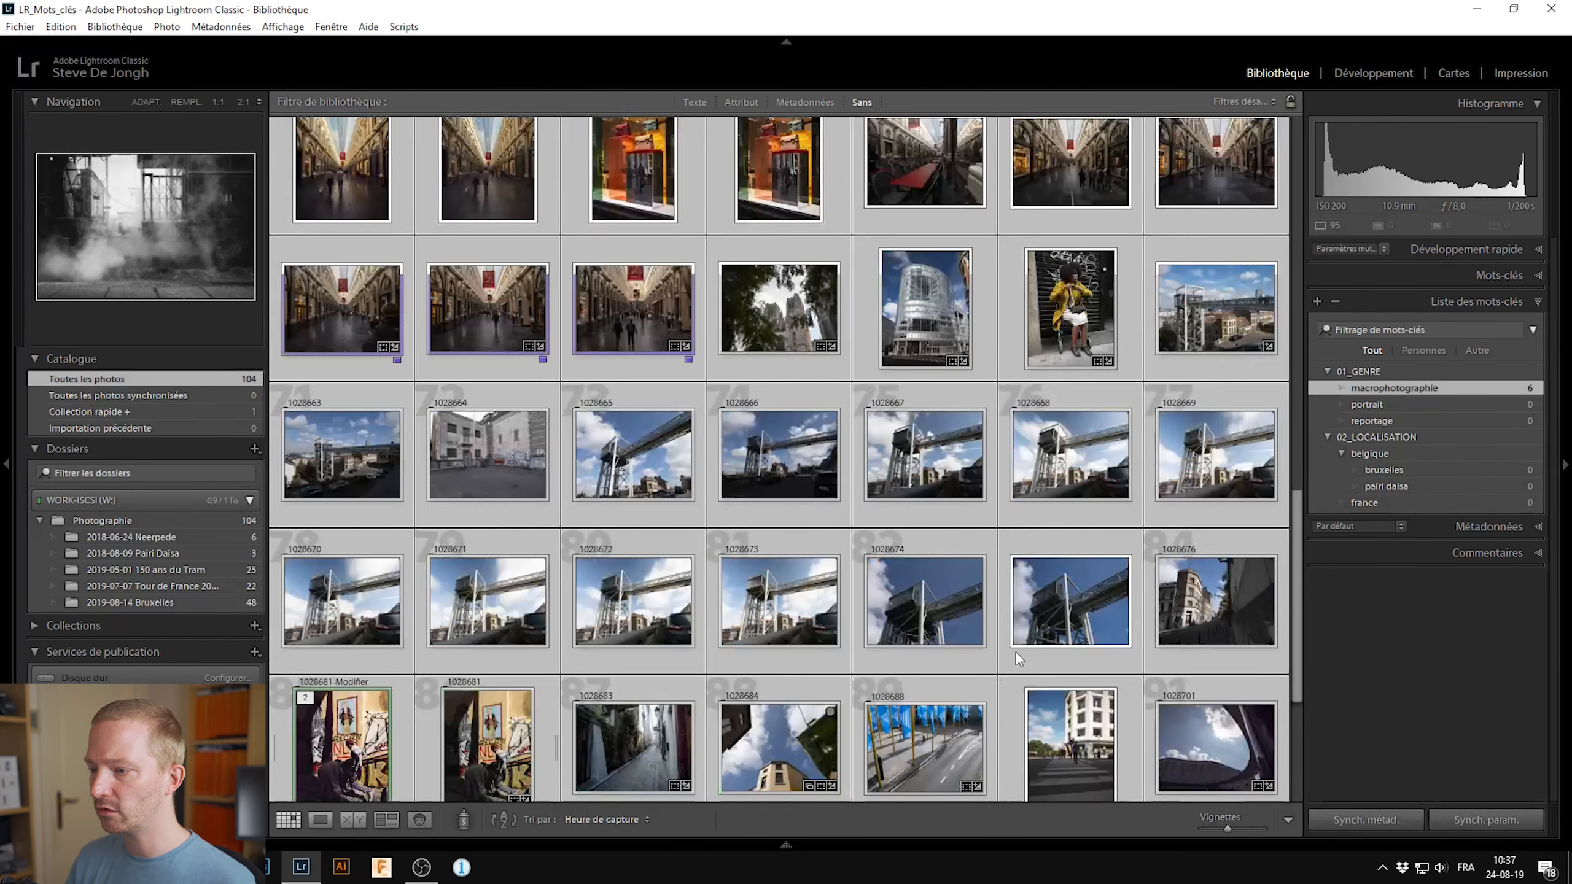
scroll(927, 615, up, 10)
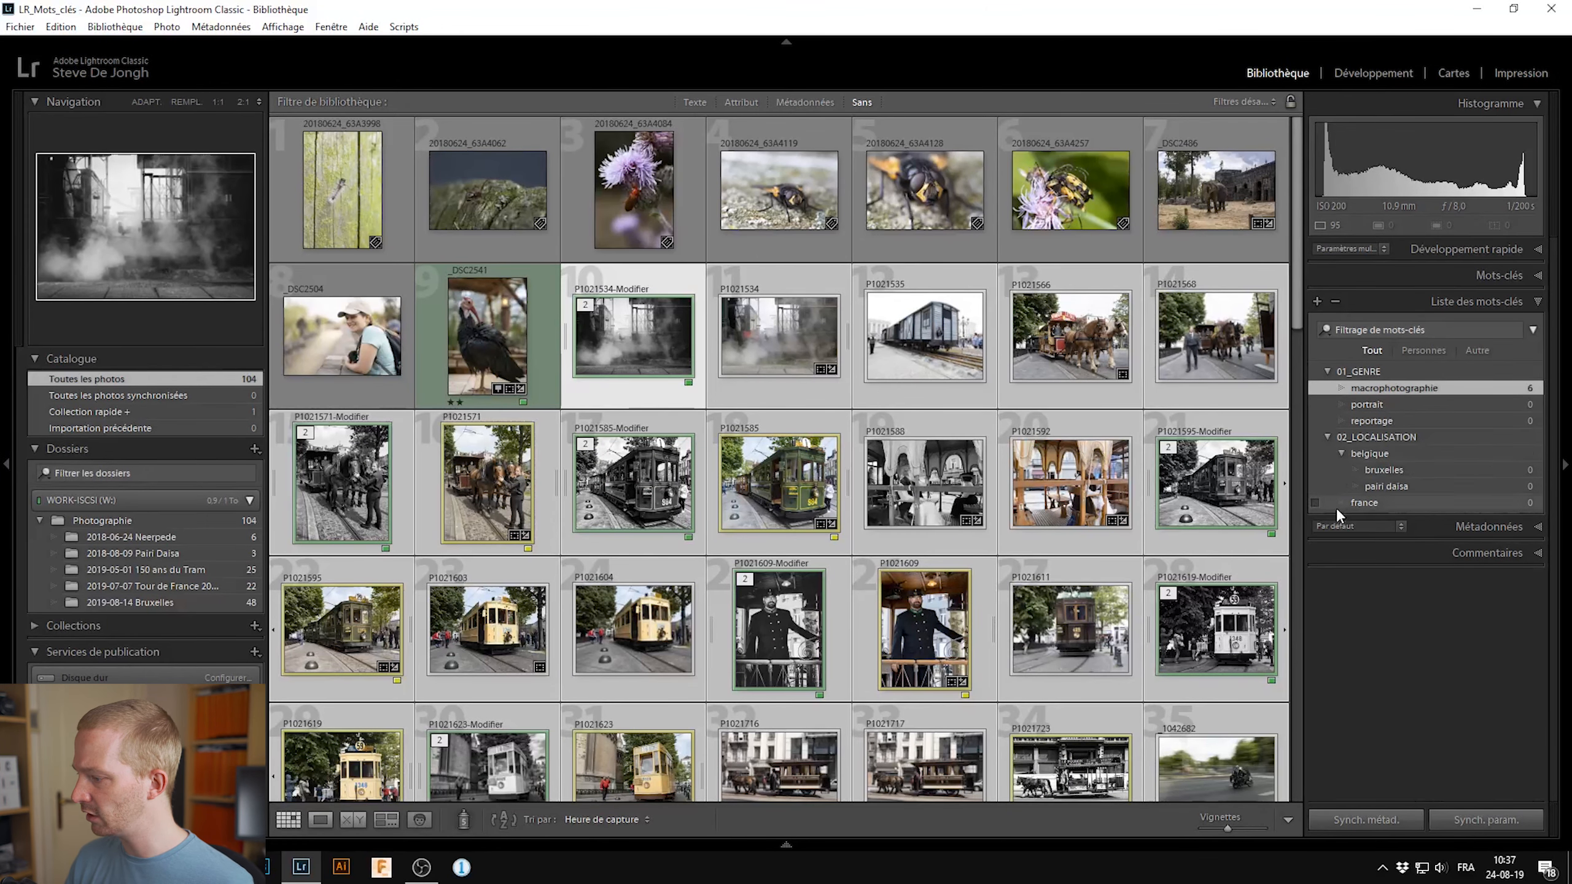
click(1314, 470)
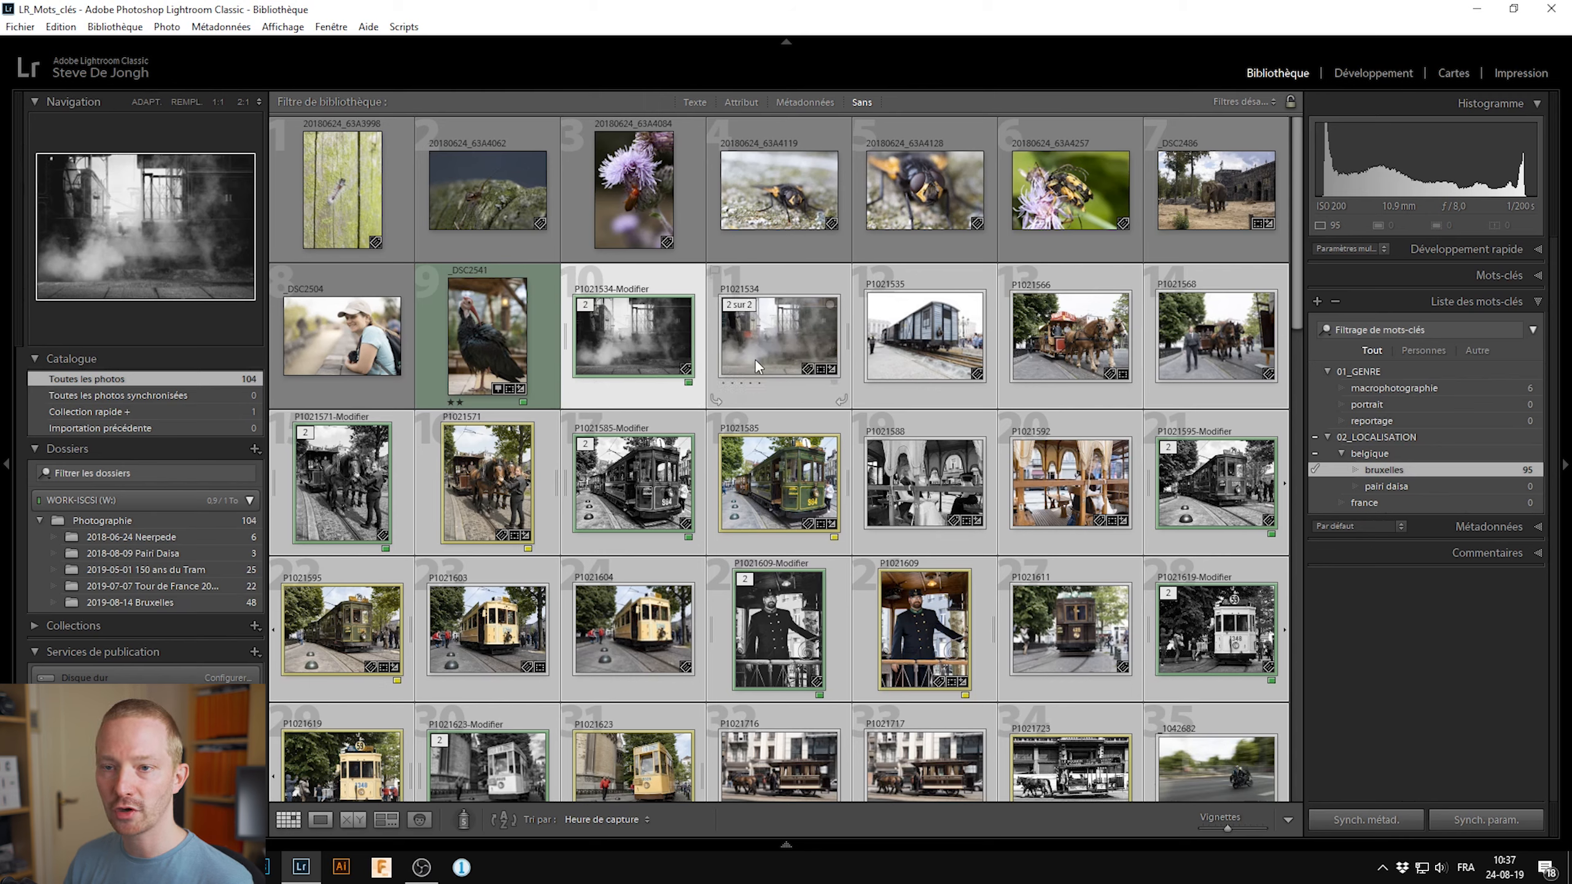
- Assign the keyword pairi daisa to the three photos from _DSC2486 through _DSC2541
click(1217, 206)
shift+click(467, 335)
click(1315, 487)
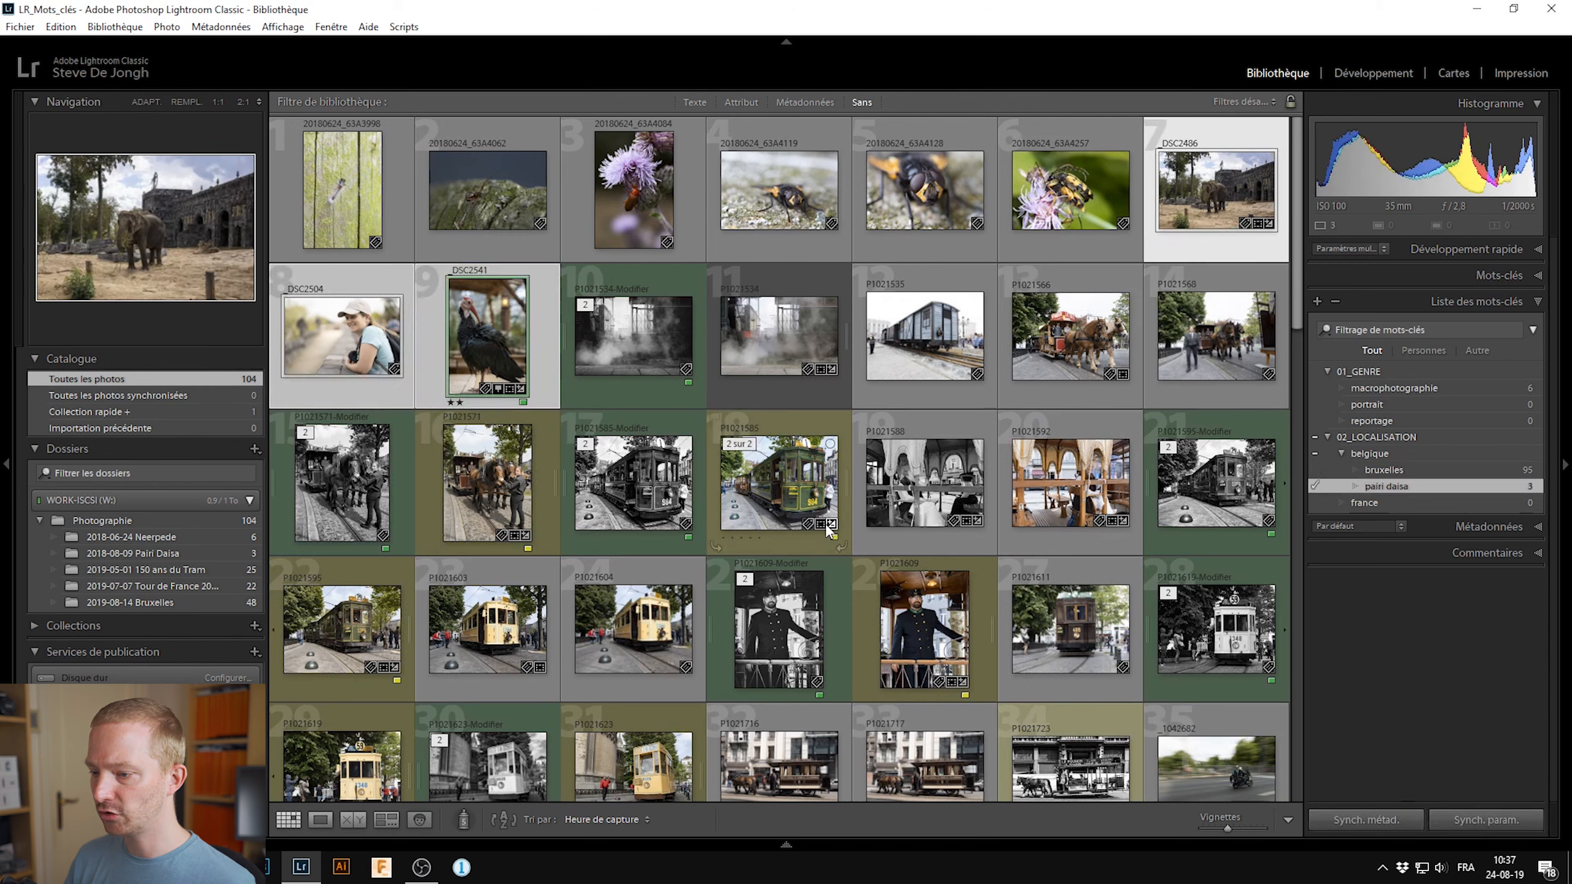
- Create the keyword "animalier" inside 01_GENRE without adding it to the selected photos
right_click(1412, 372)
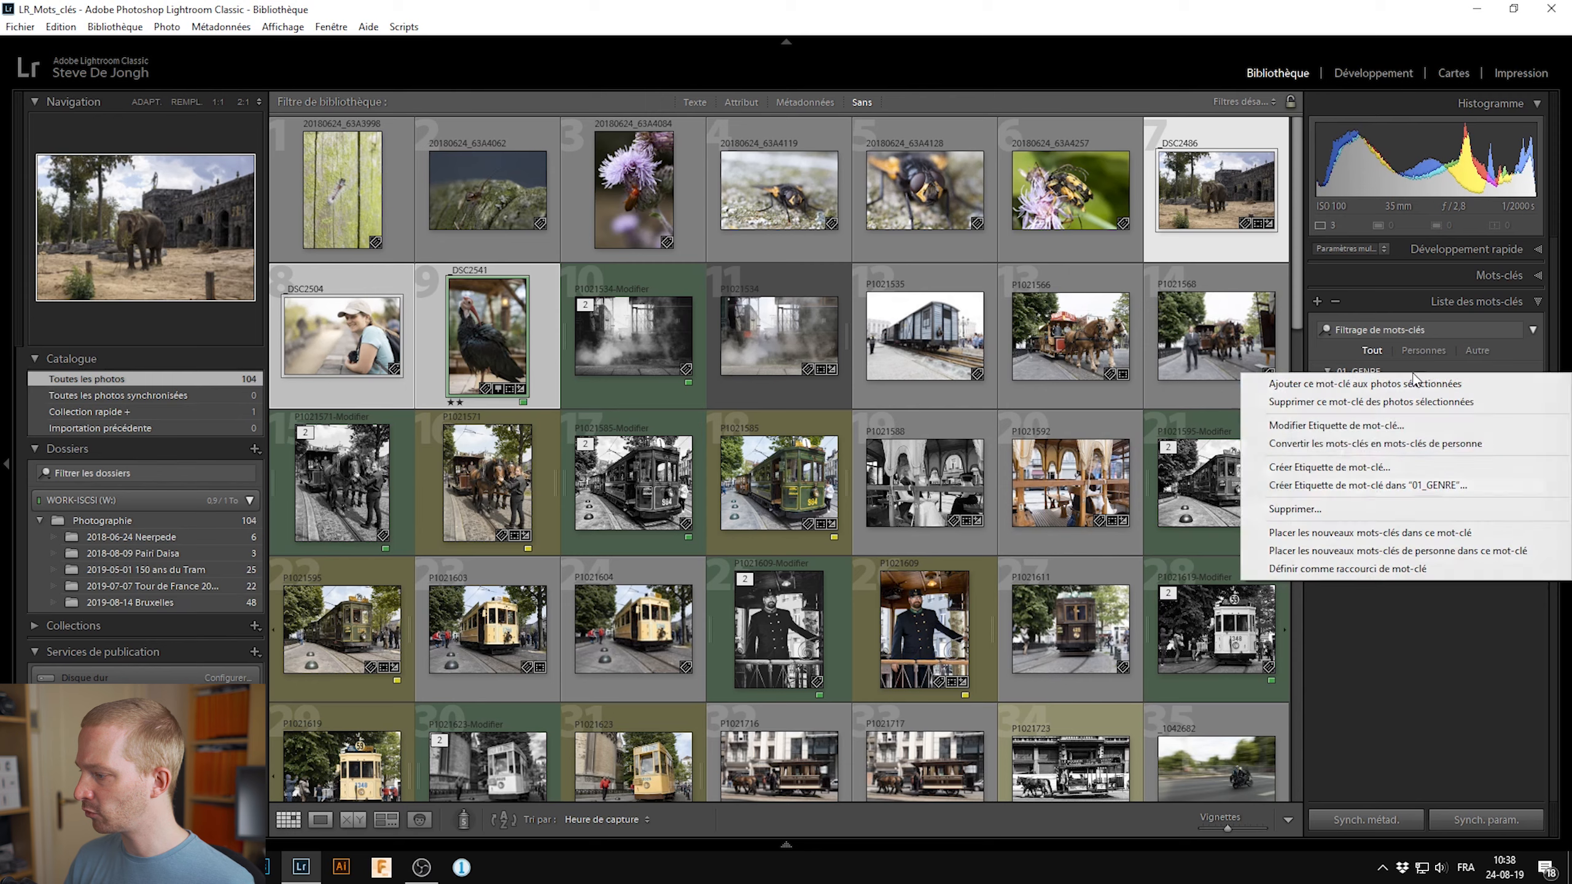
click(1446, 487)
text(animalier)
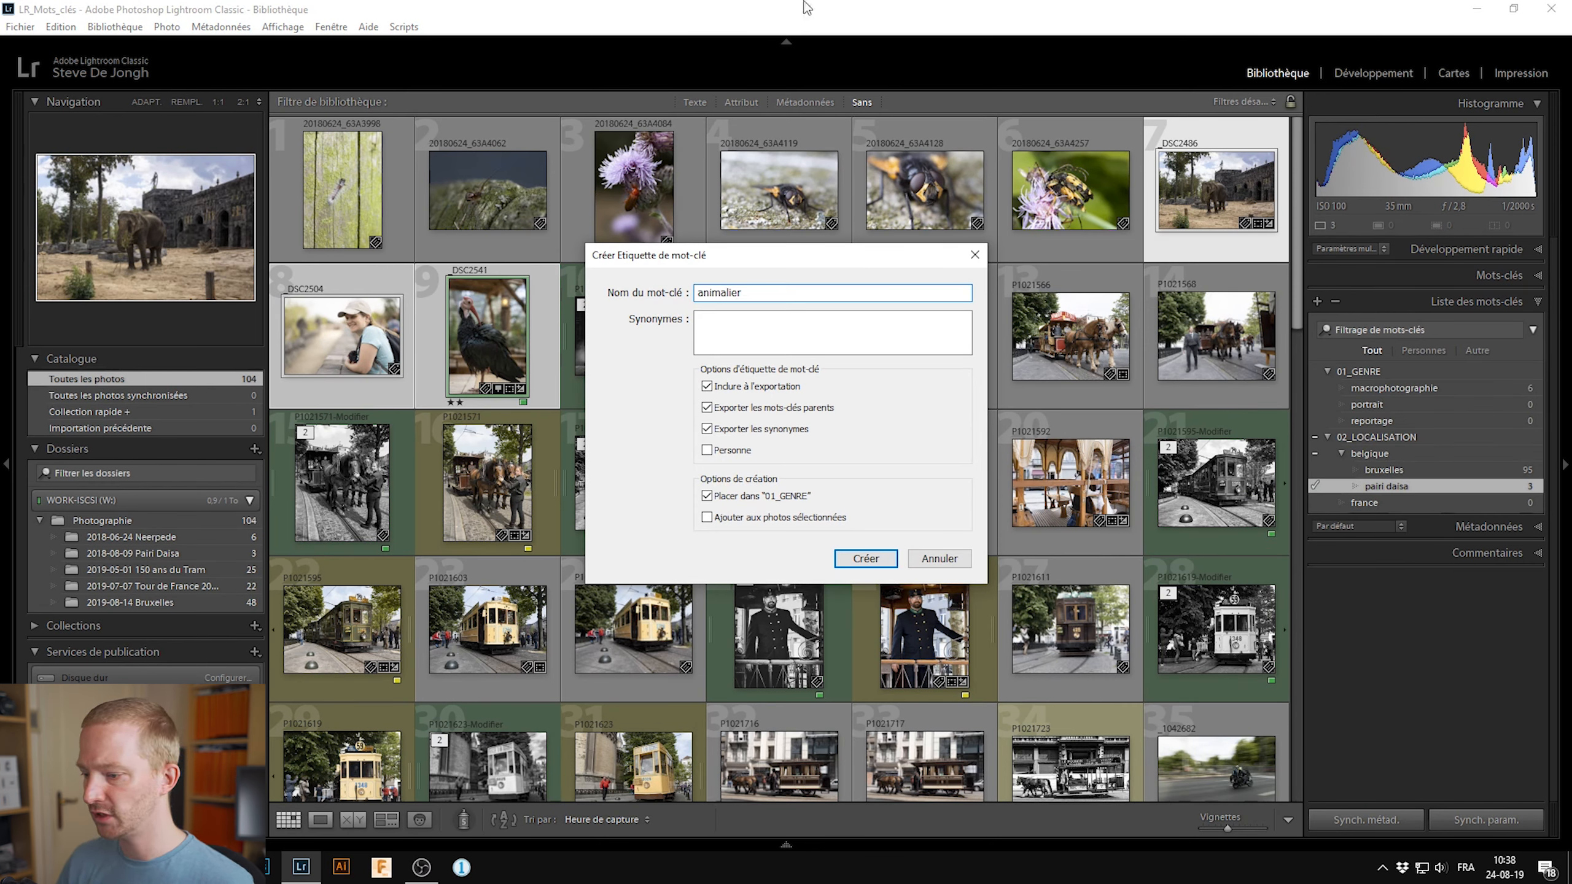
click(870, 557)
- Assign the keyword animalier to the horse-drawn tram photo P1021568 and the bird photo _DSC2541
click(1232, 291)
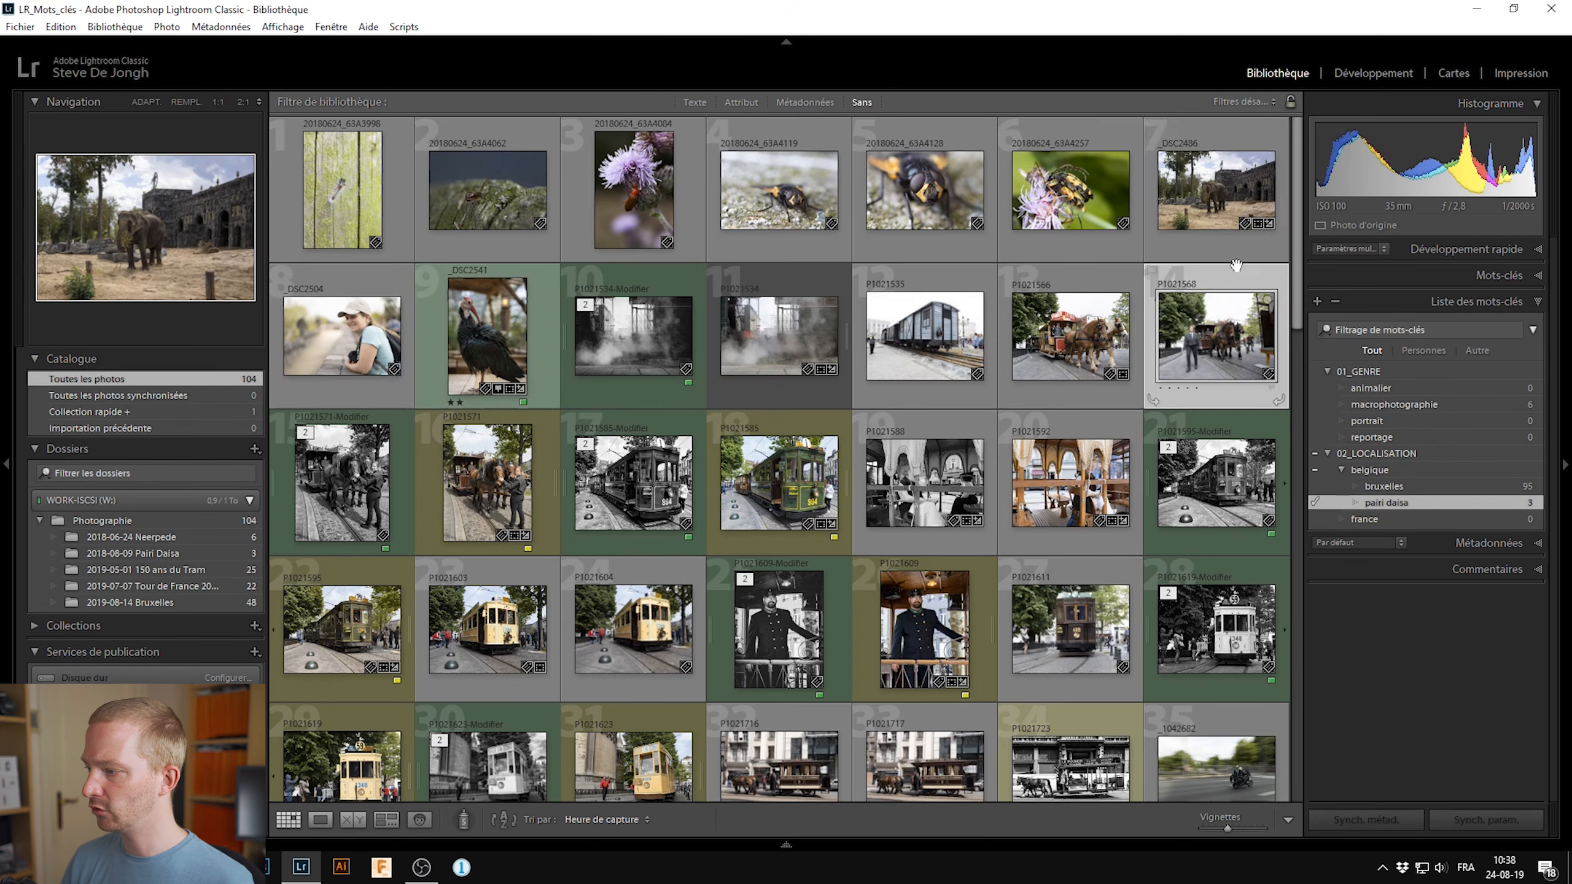
ctrl+click(487, 332)
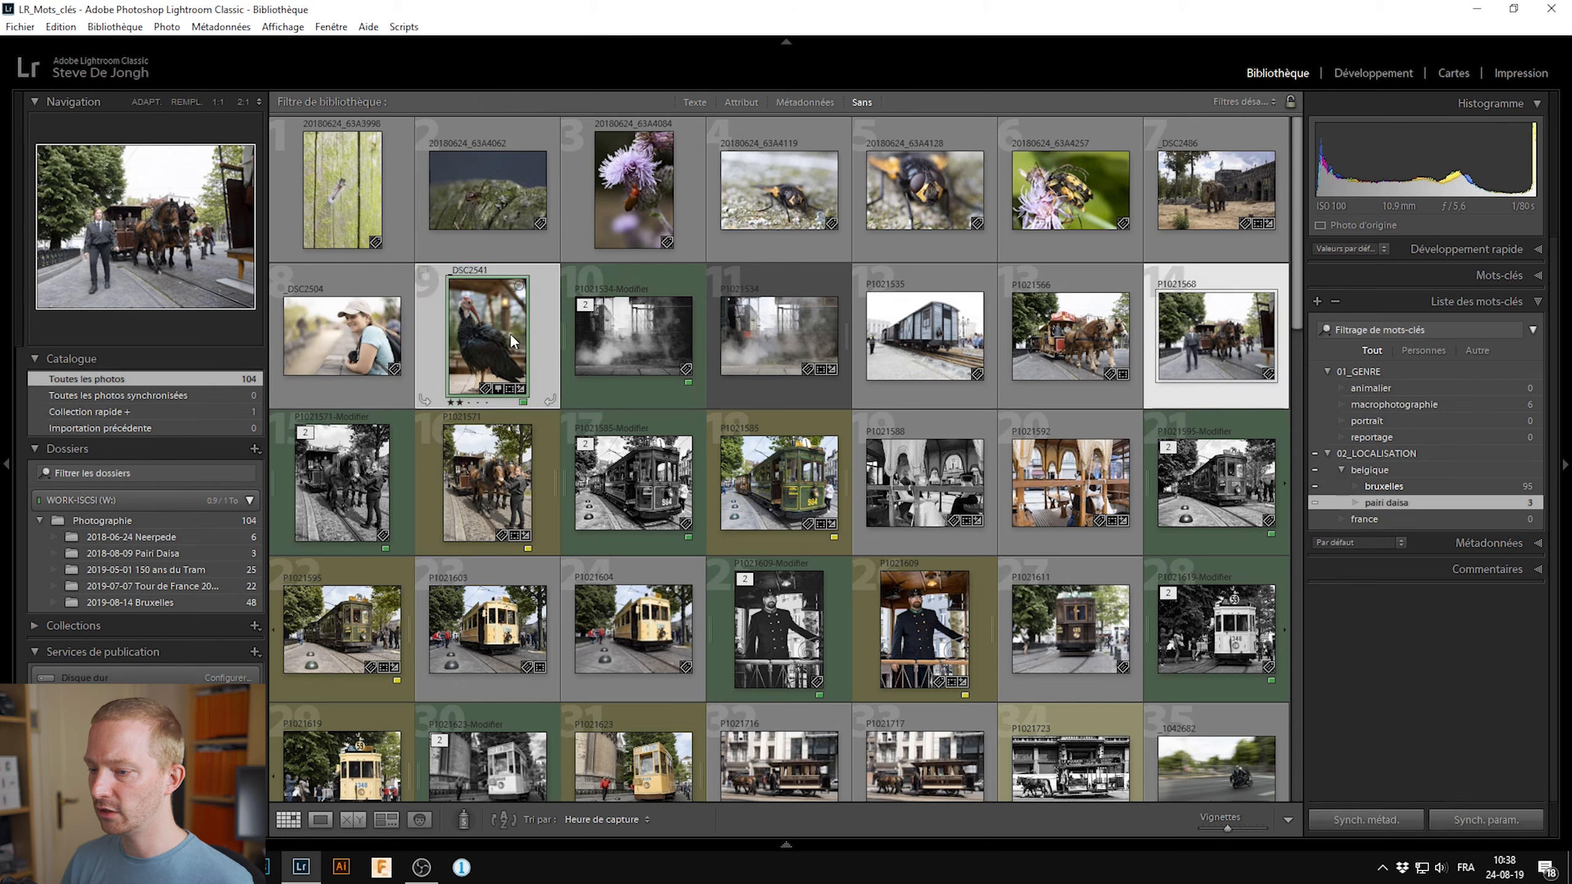
click(1315, 387)
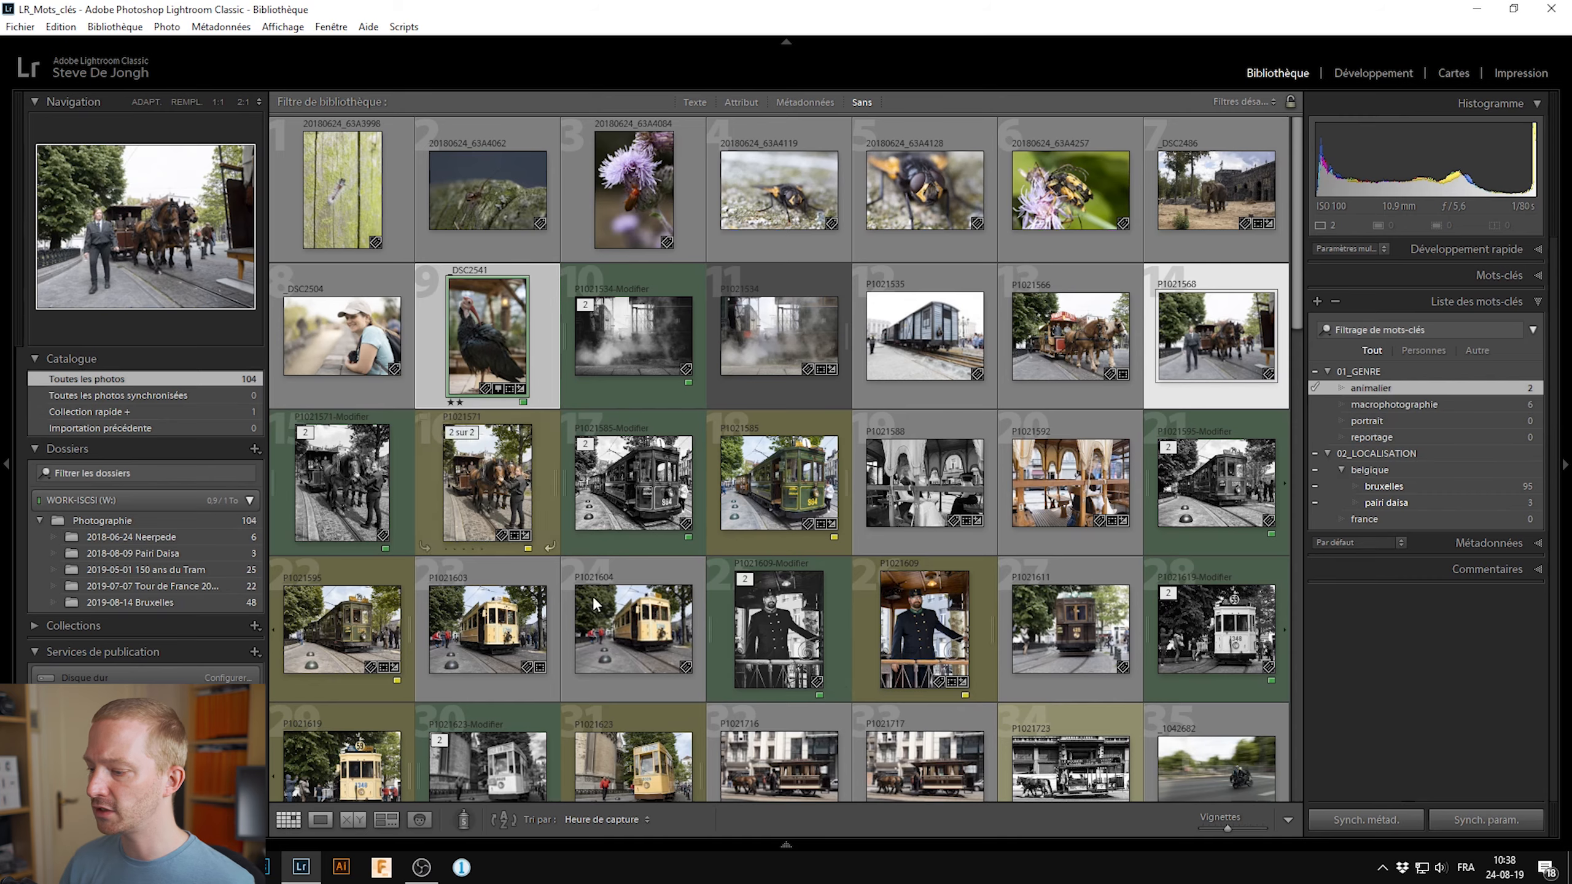
scroll(871, 530, down, 6)
scroll(864, 537, up, 6)
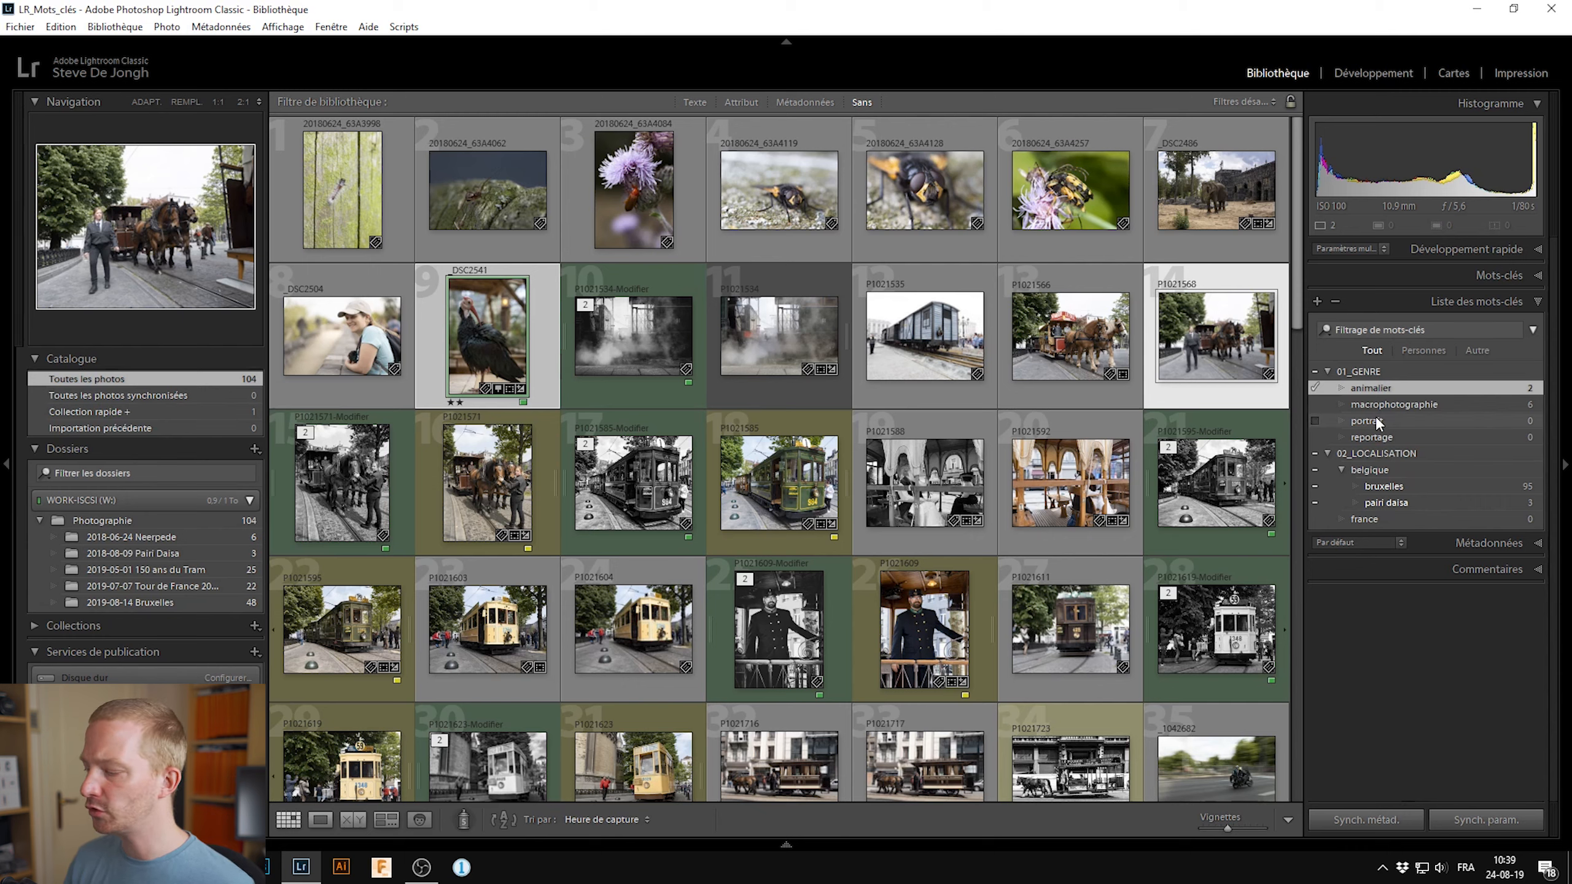
- Create the top-level keyword 03_SUJET with its inclusion in exports, parent keyword export and synonym export turned off
right_click(1429, 366)
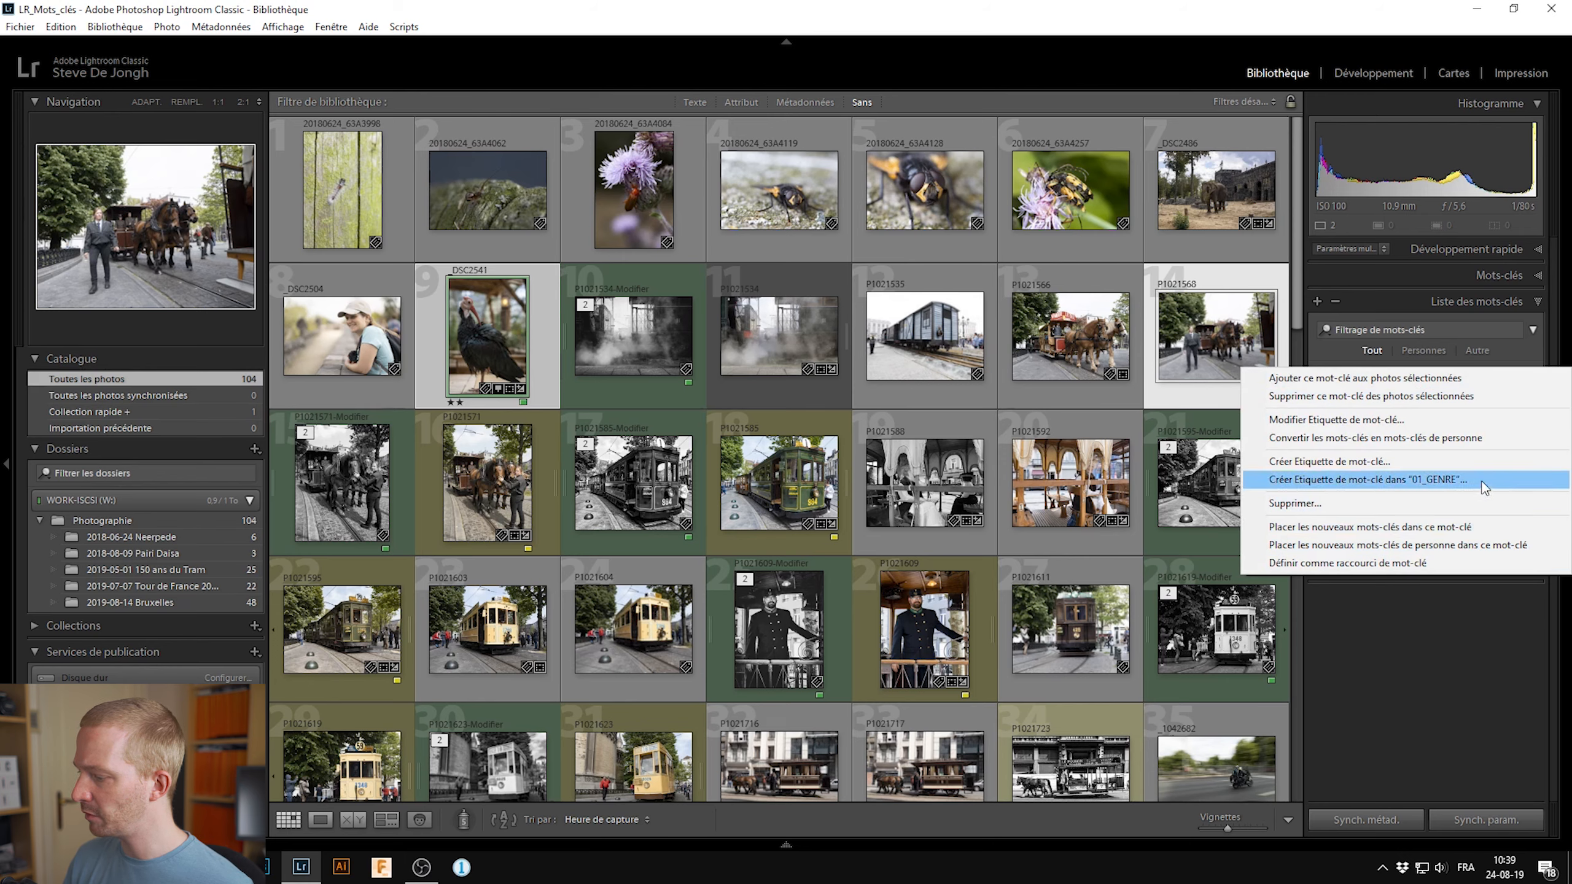
click(1460, 460)
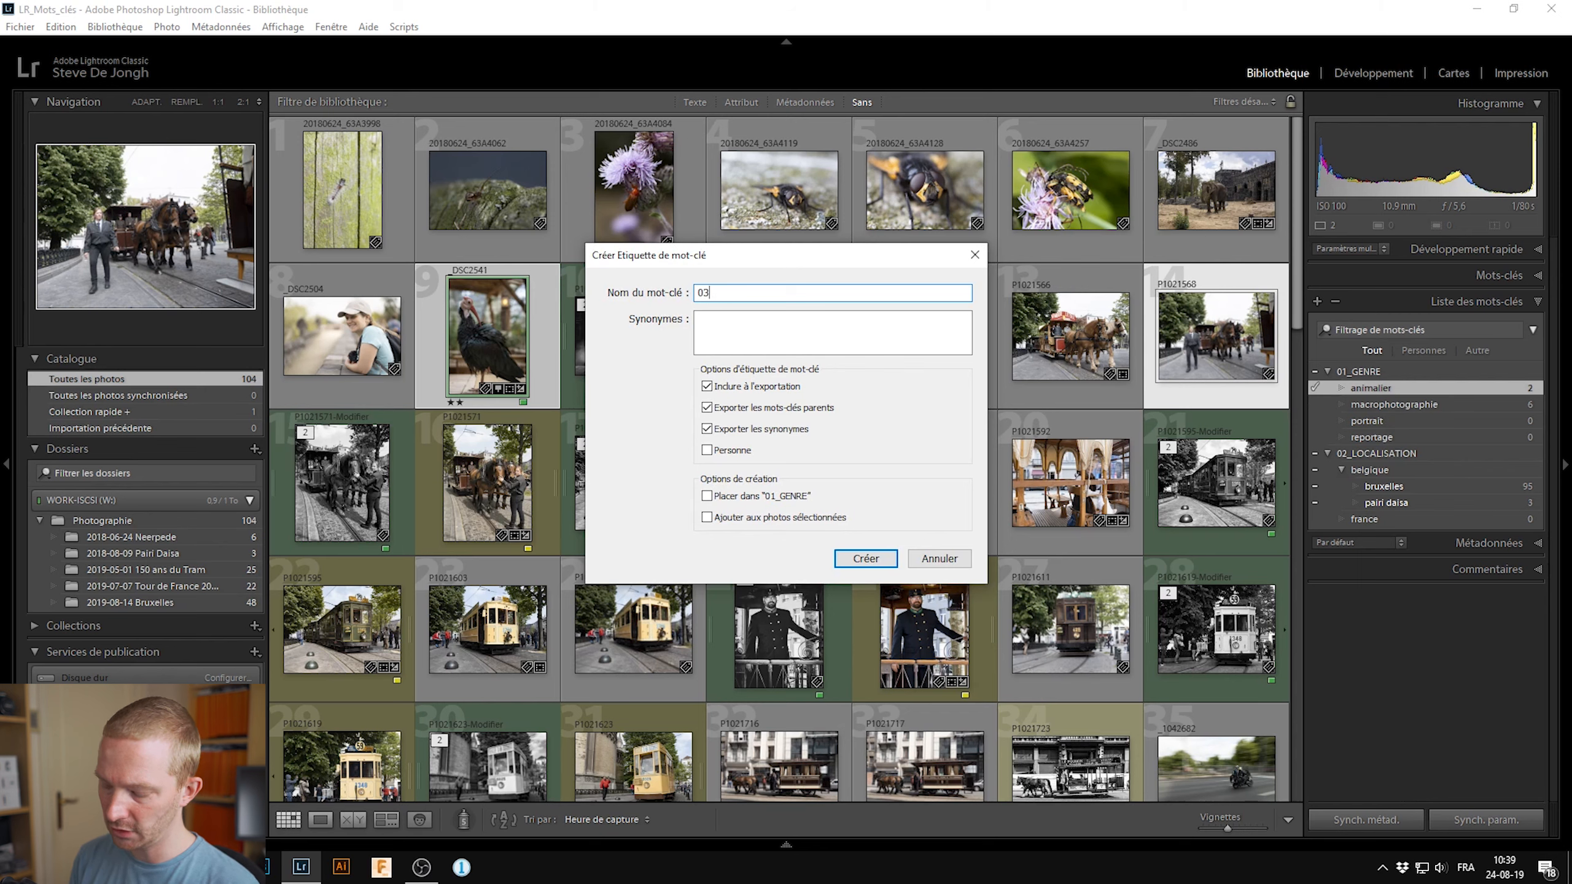
text(03_SUJET)
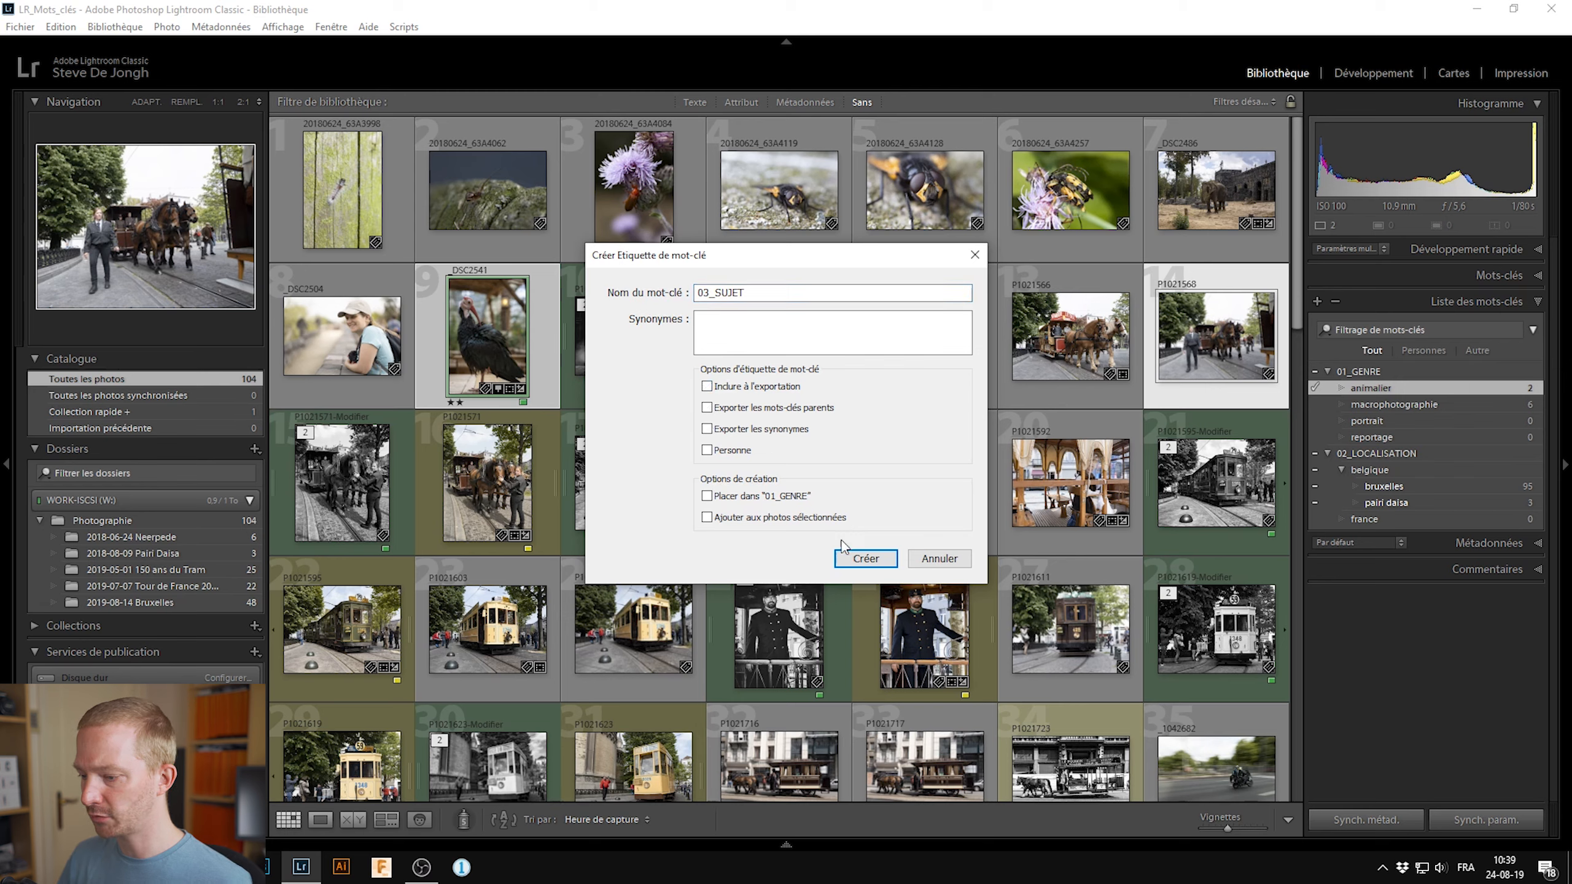
click(866, 558)
- Create a person keyword with the woman's first name inside 03_SUJET, with parent keyword export turned off
right_click(1381, 535)
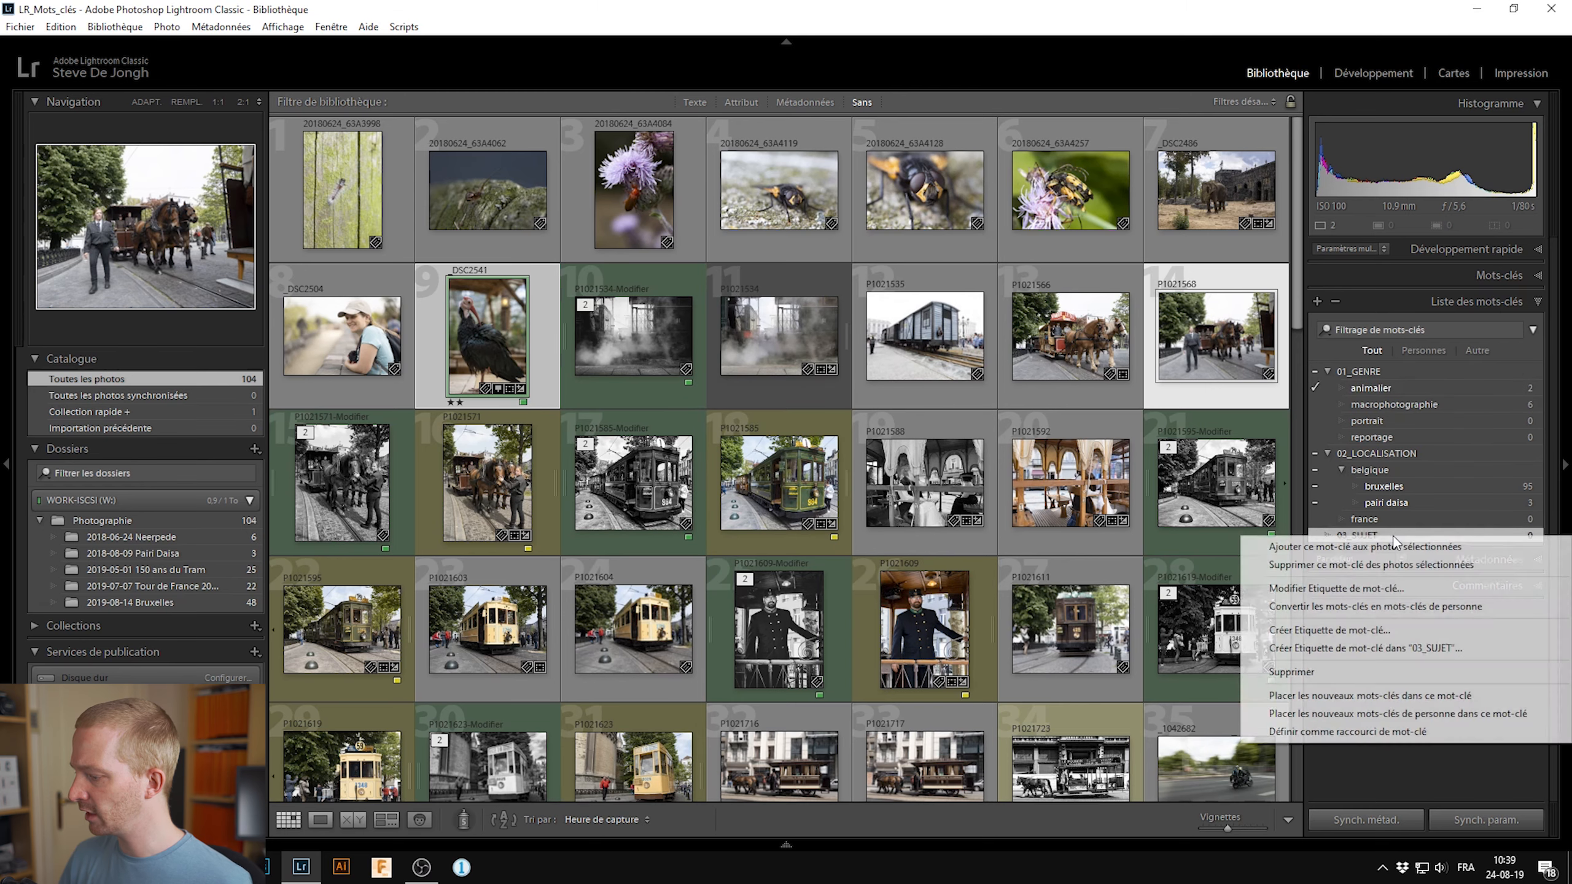
click(1375, 649)
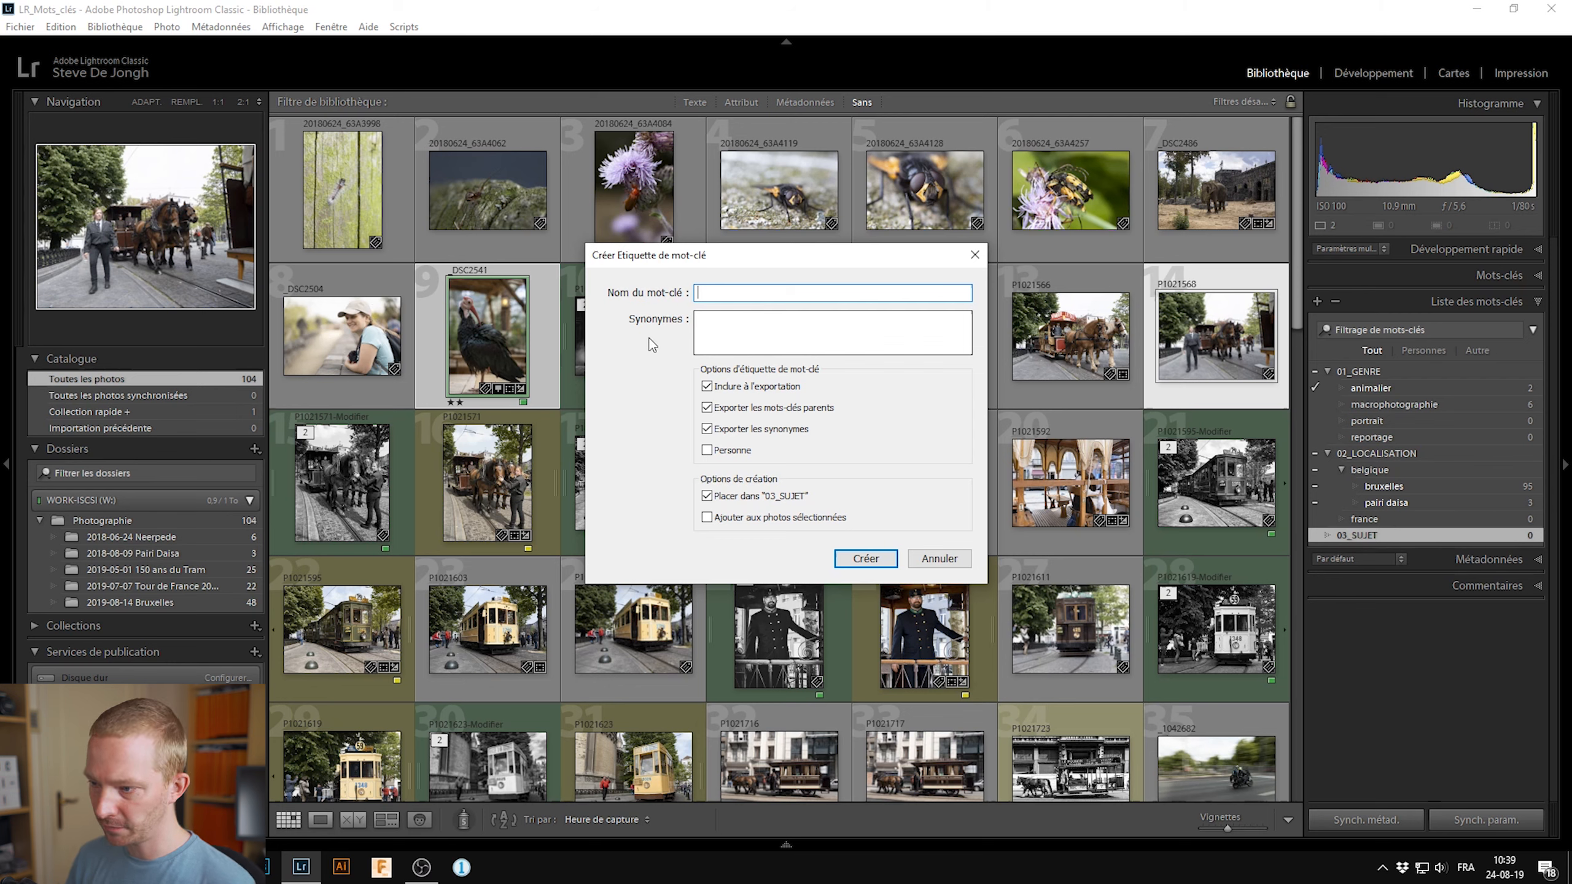
text(sandra)
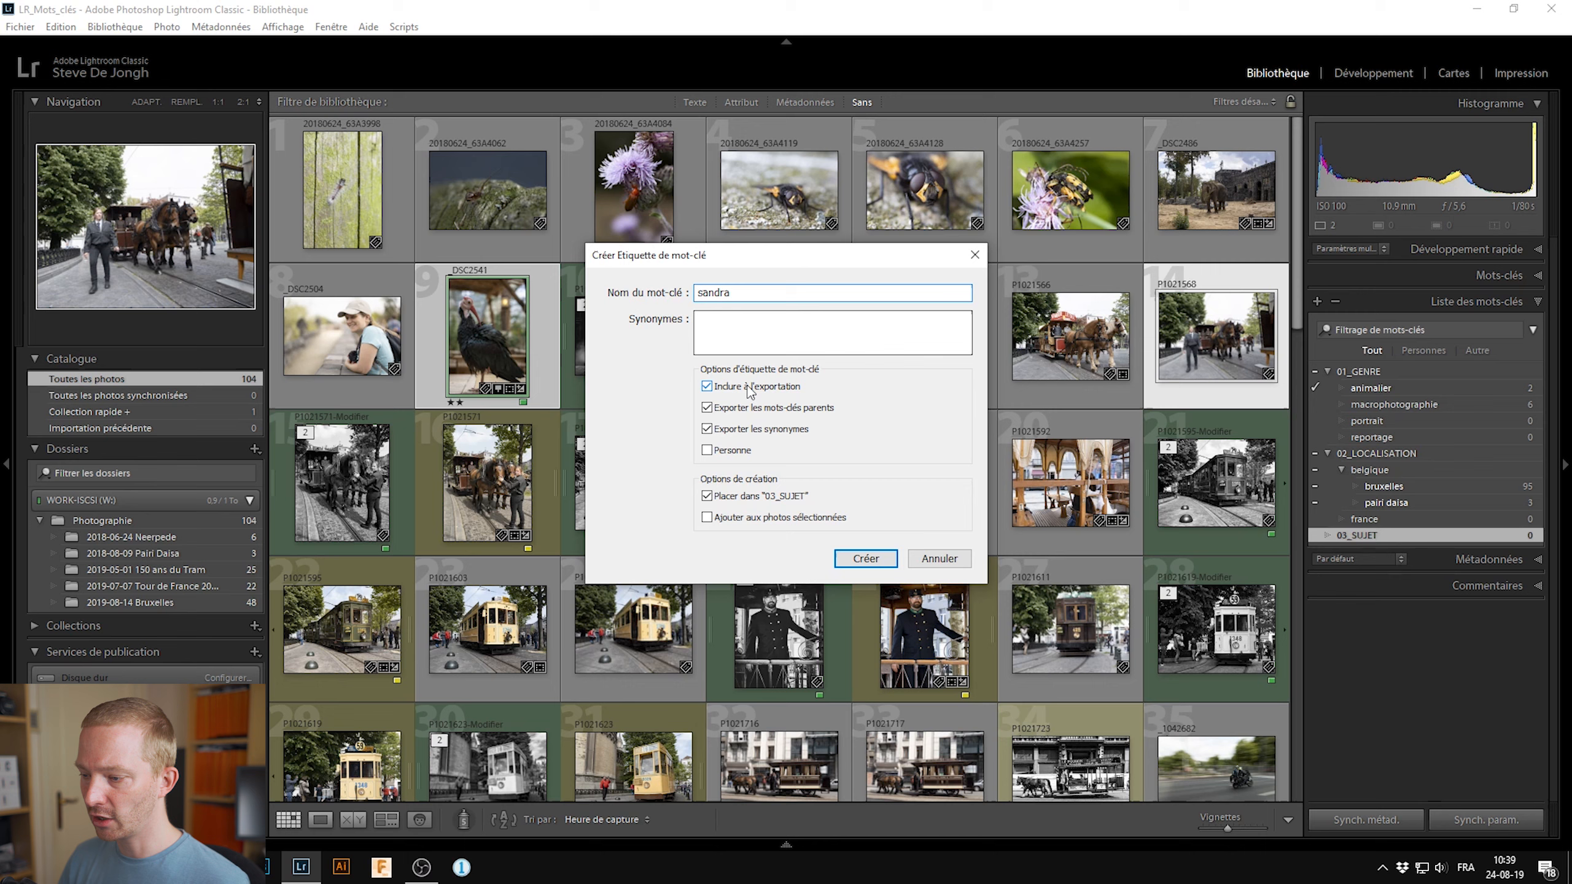
click(753, 409)
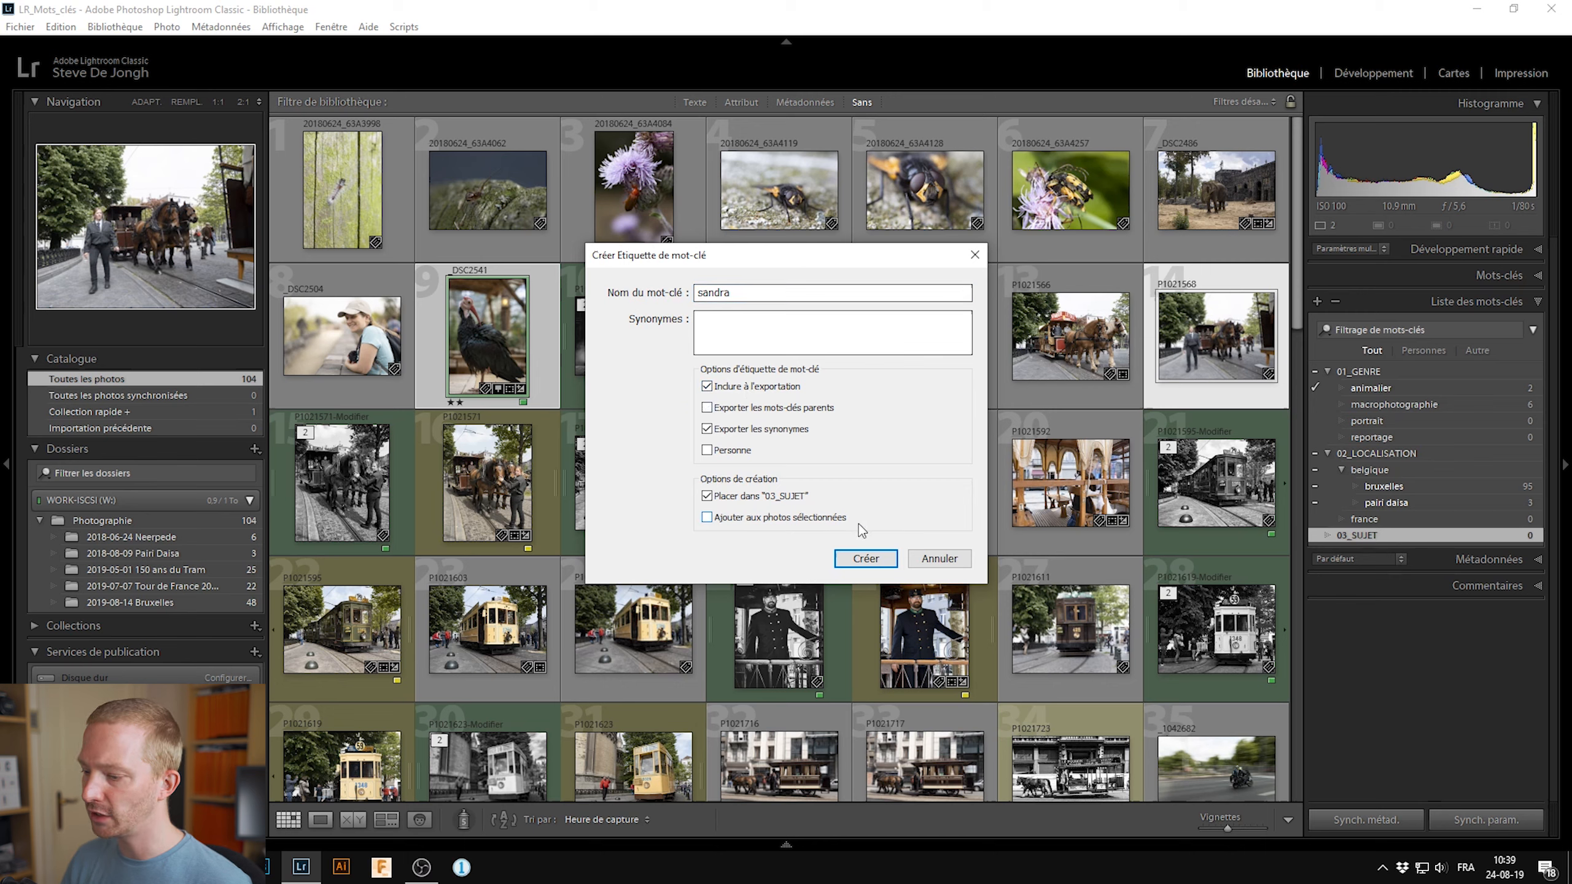
click(722, 451)
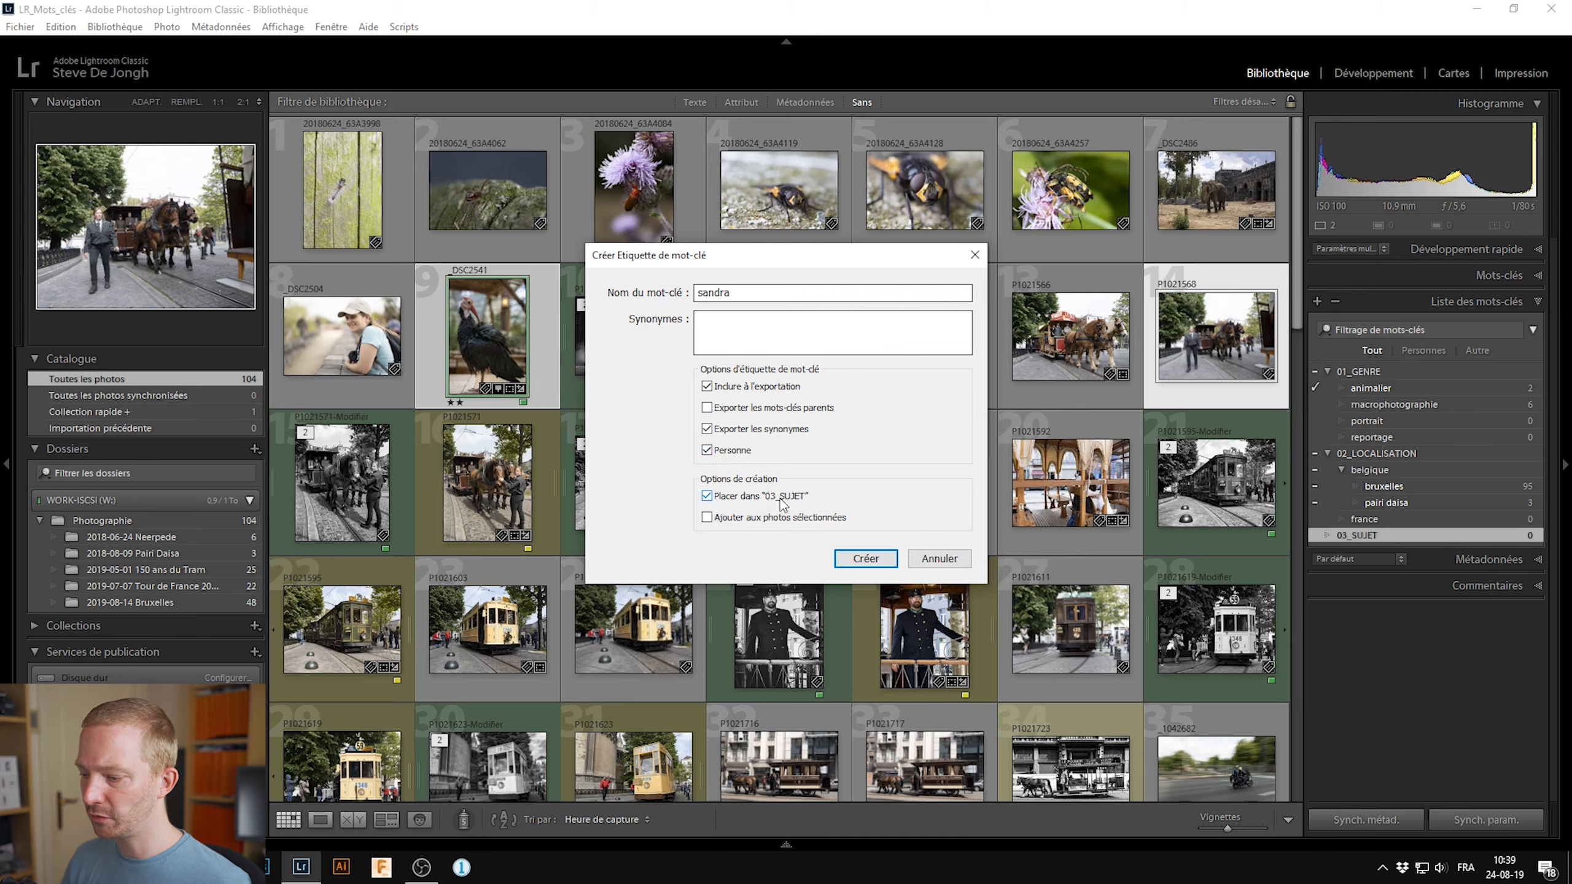
click(873, 561)
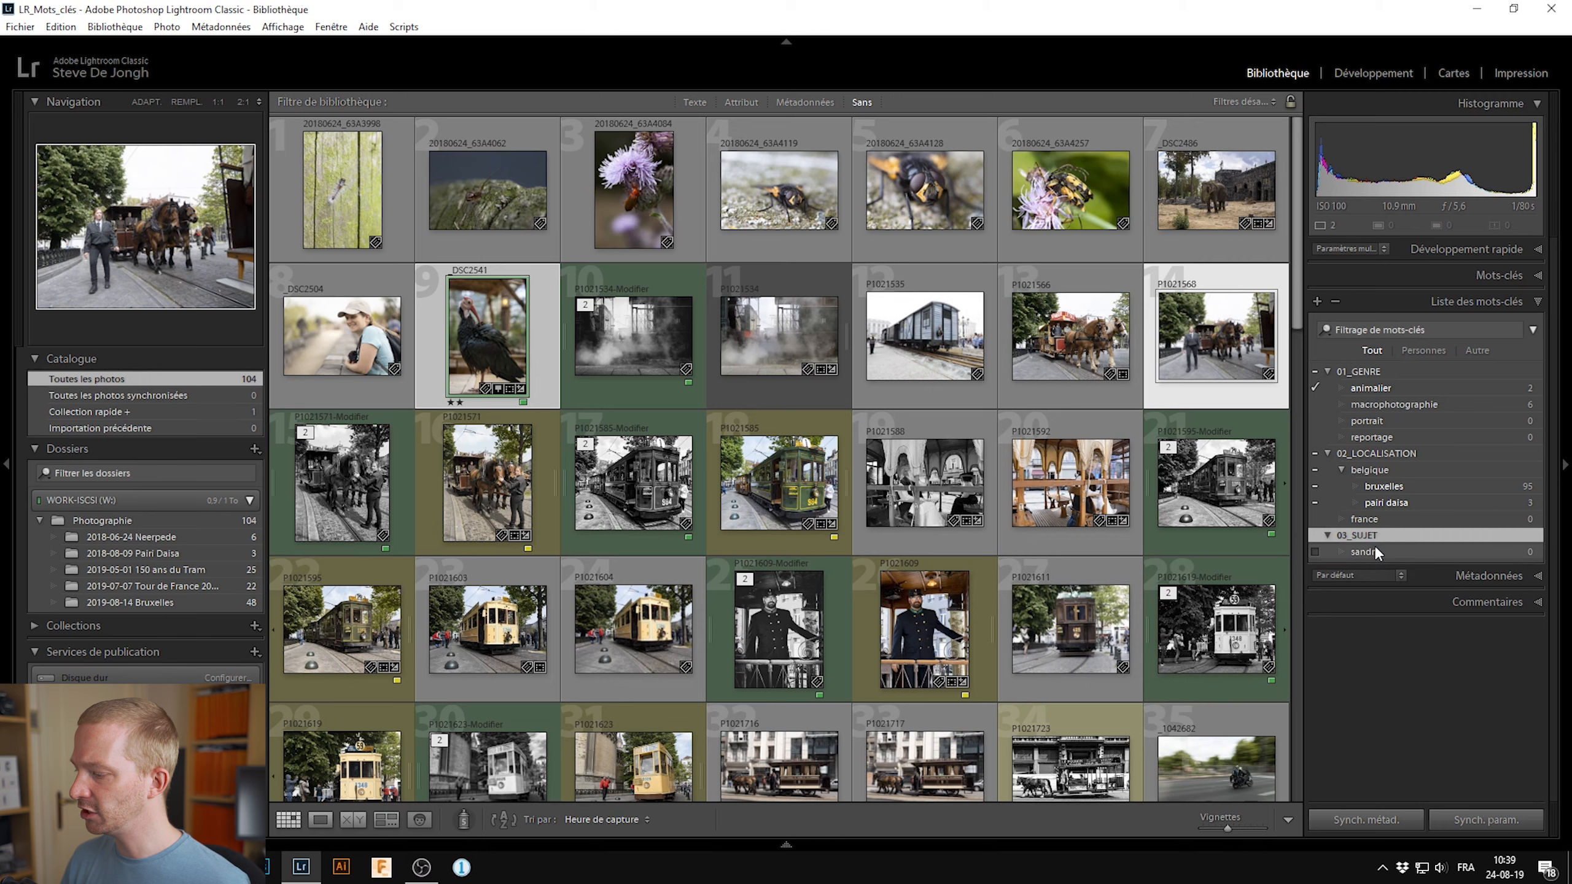
- Assign the new person keyword and the keyword portrait to photo _DSC2504 of the woman in the cap
click(328, 325)
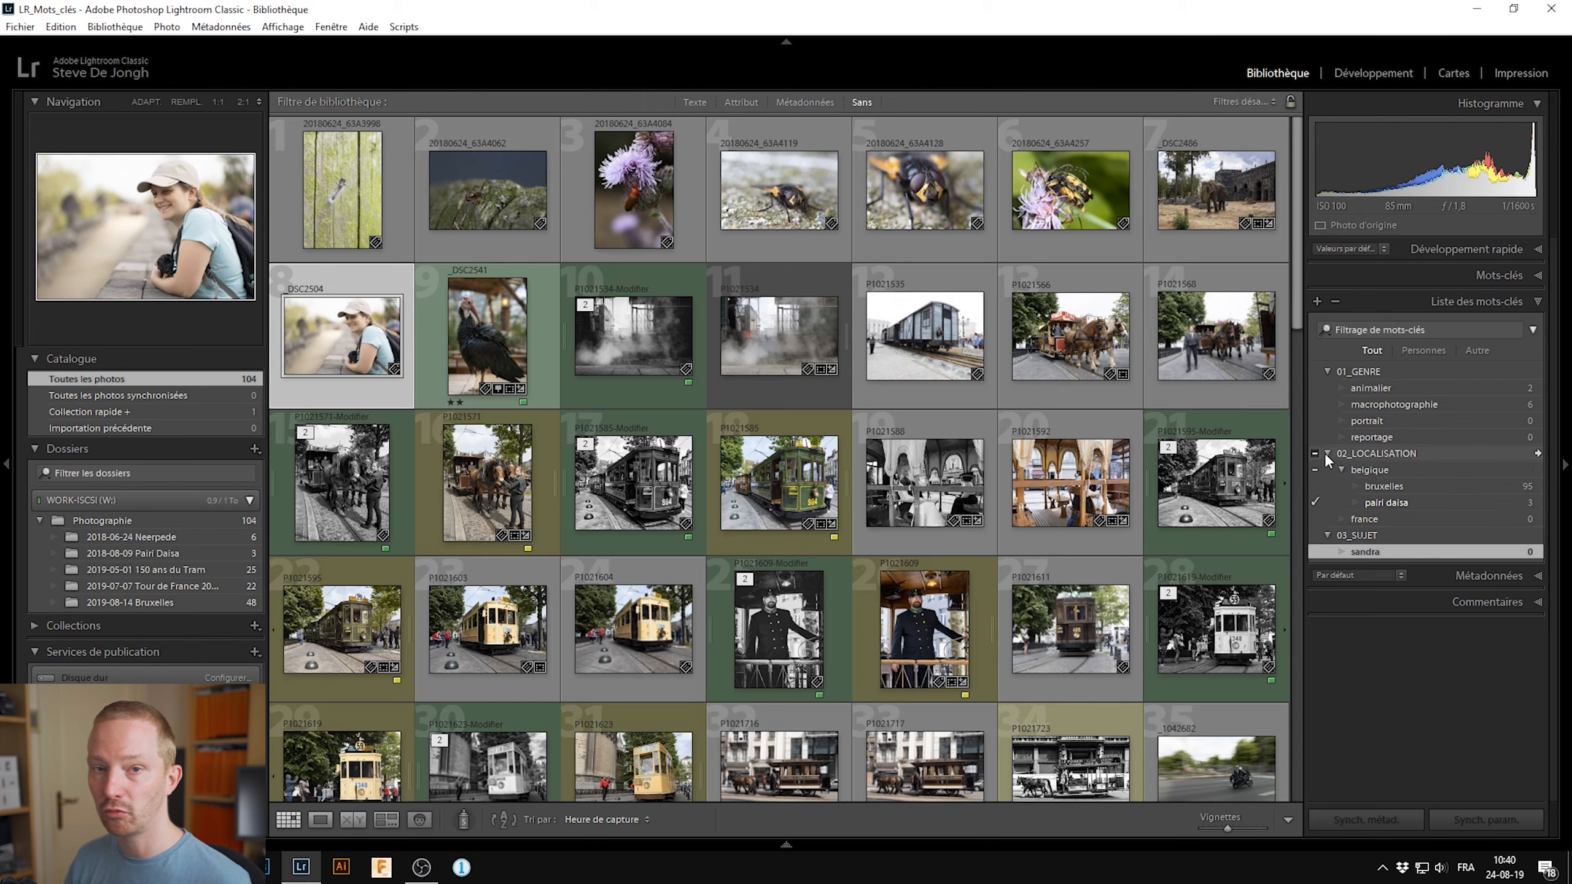
click(737, 191)
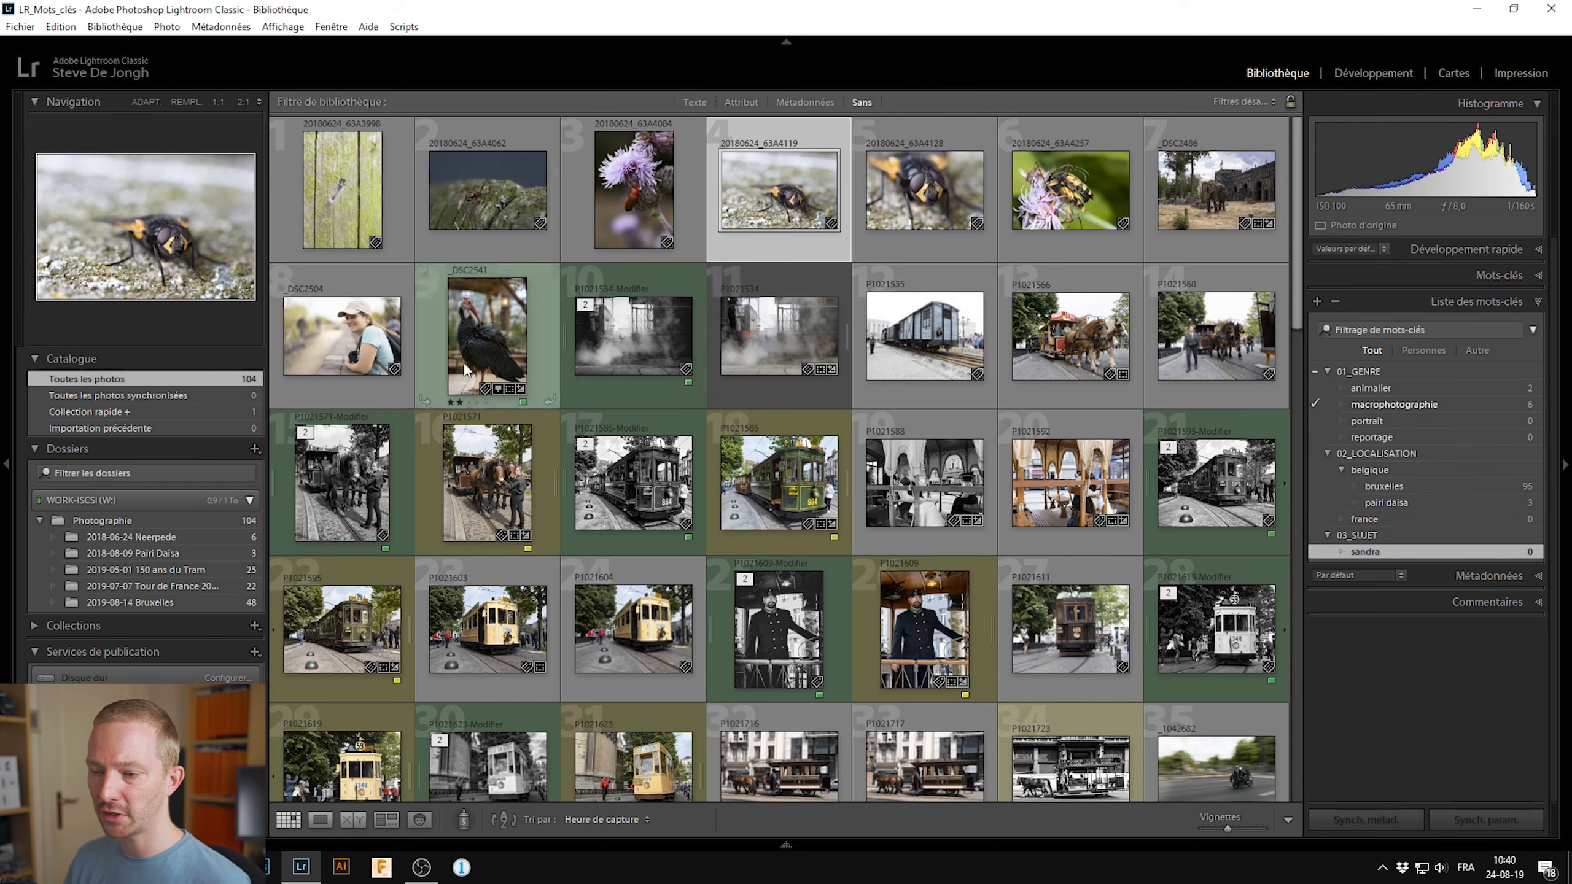
click(341, 338)
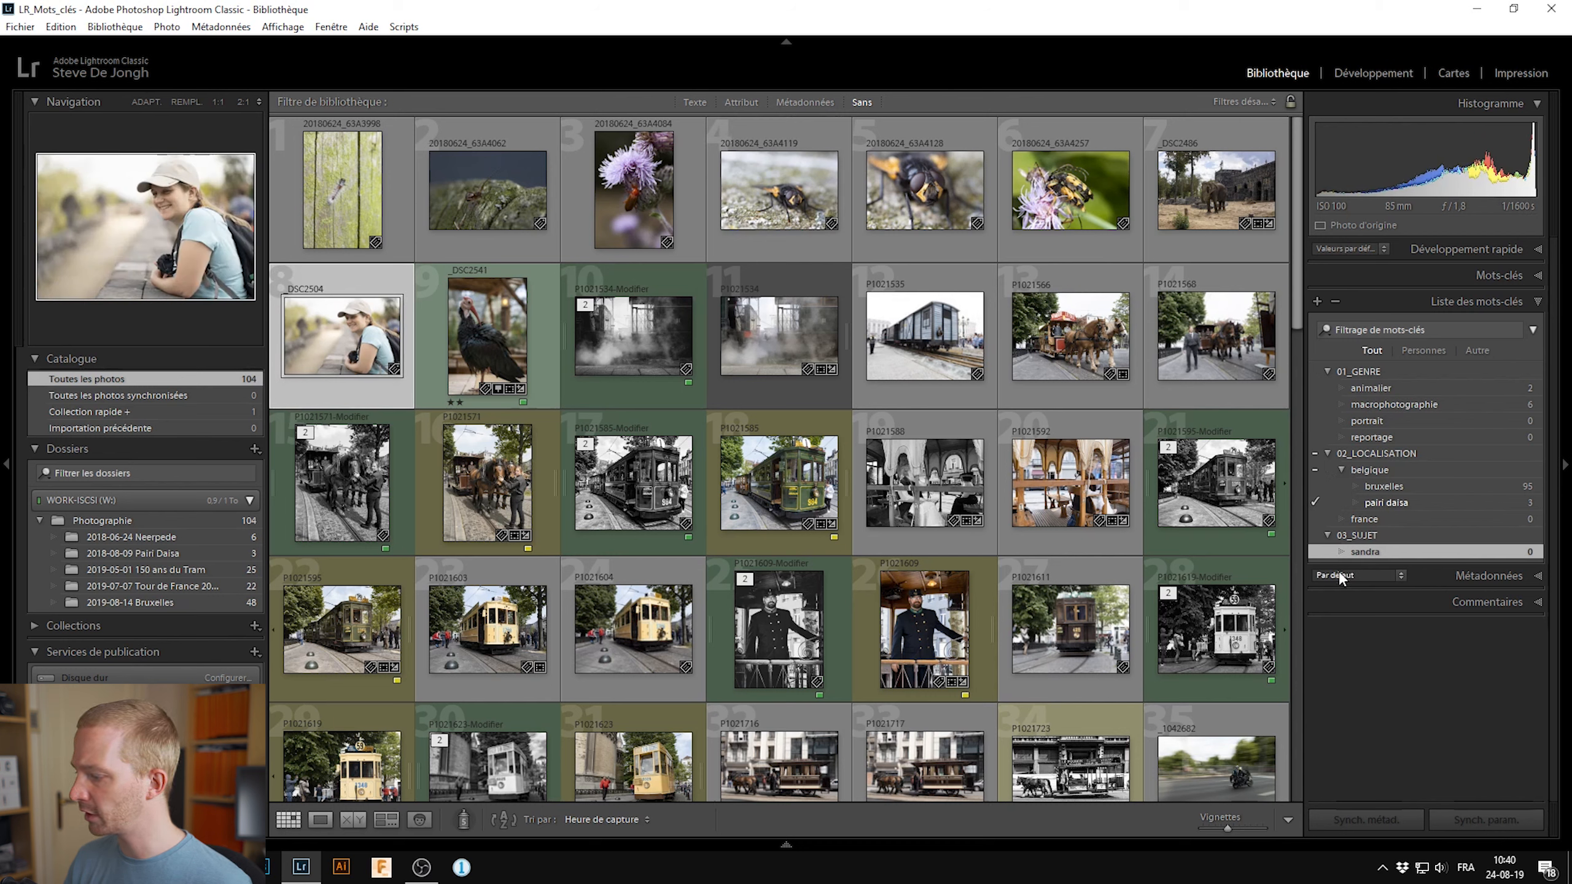
click(1316, 552)
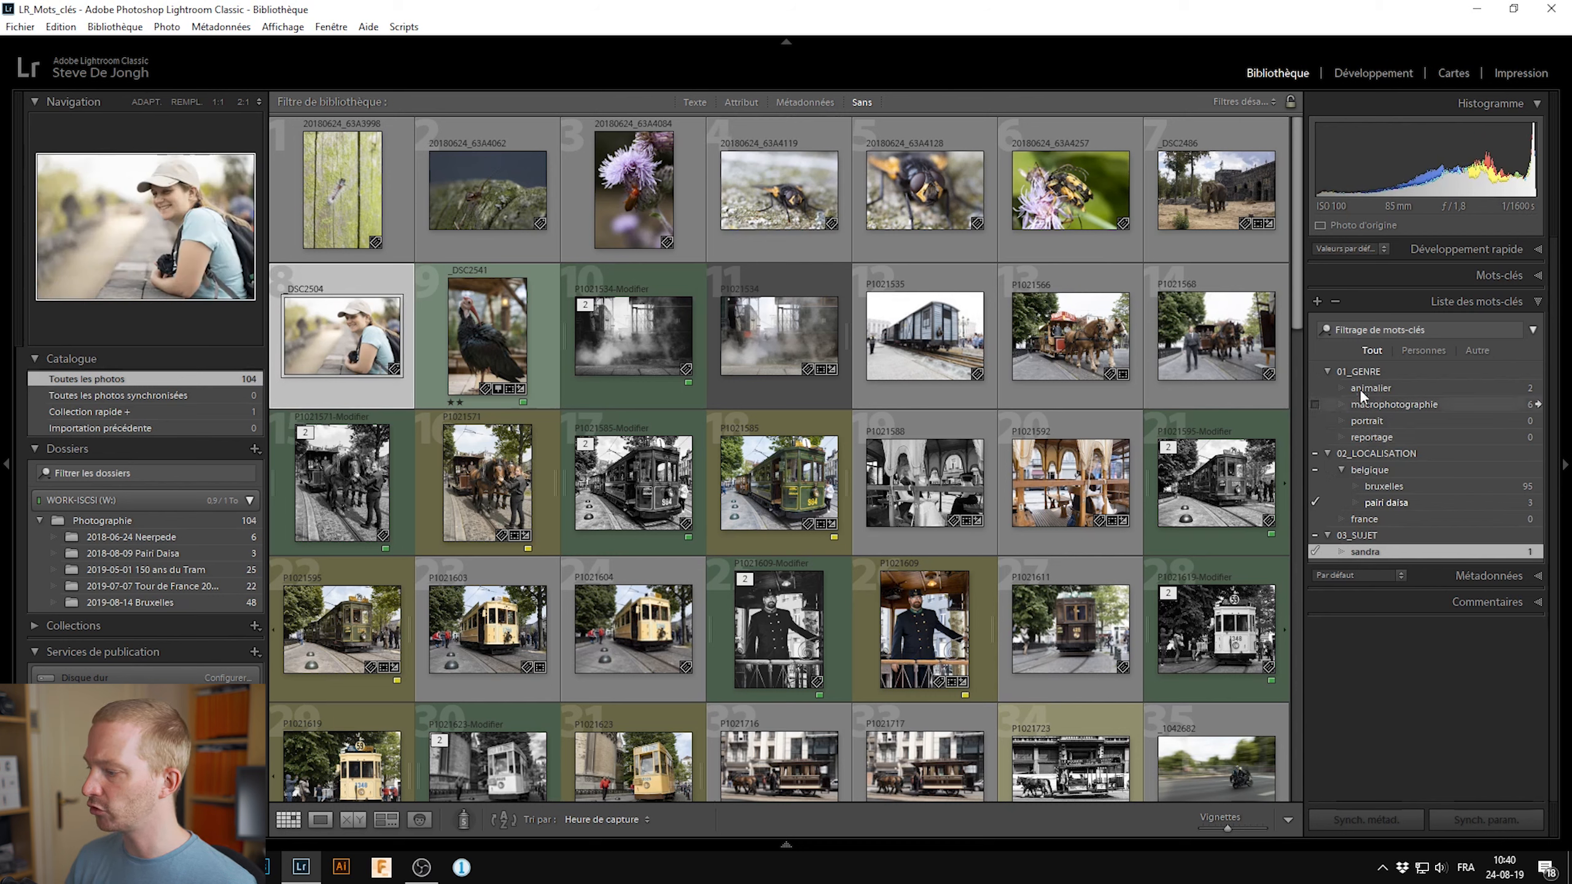
click(1315, 421)
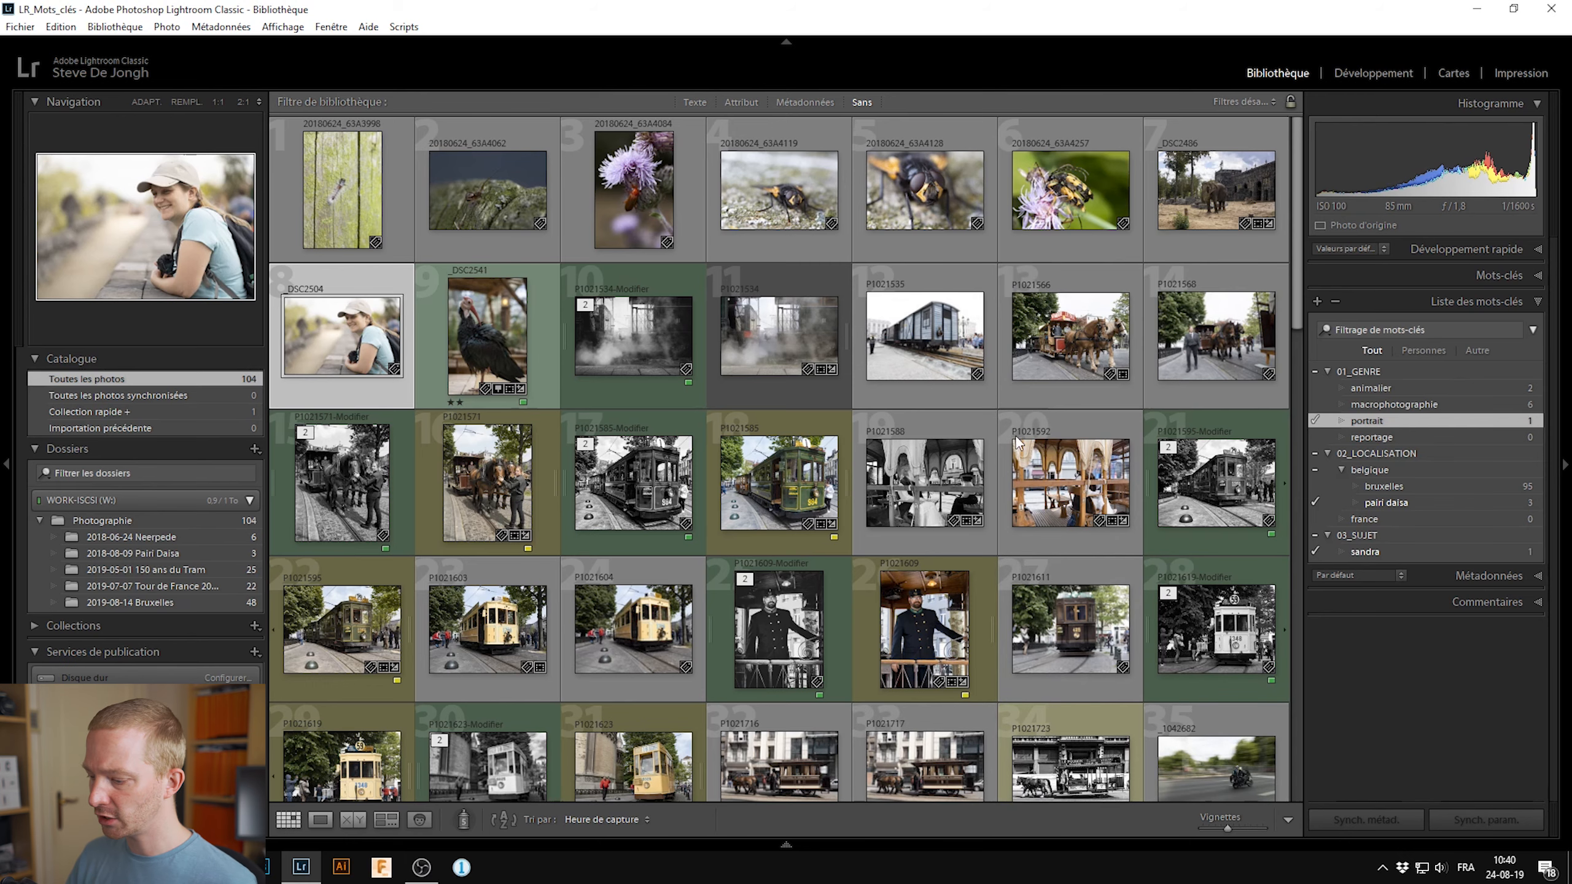
- Add the keywords ciel, nuage, batiment, architecture and contre-plogée to the low-angle building photo 1028684
scroll(847, 498, down, 15)
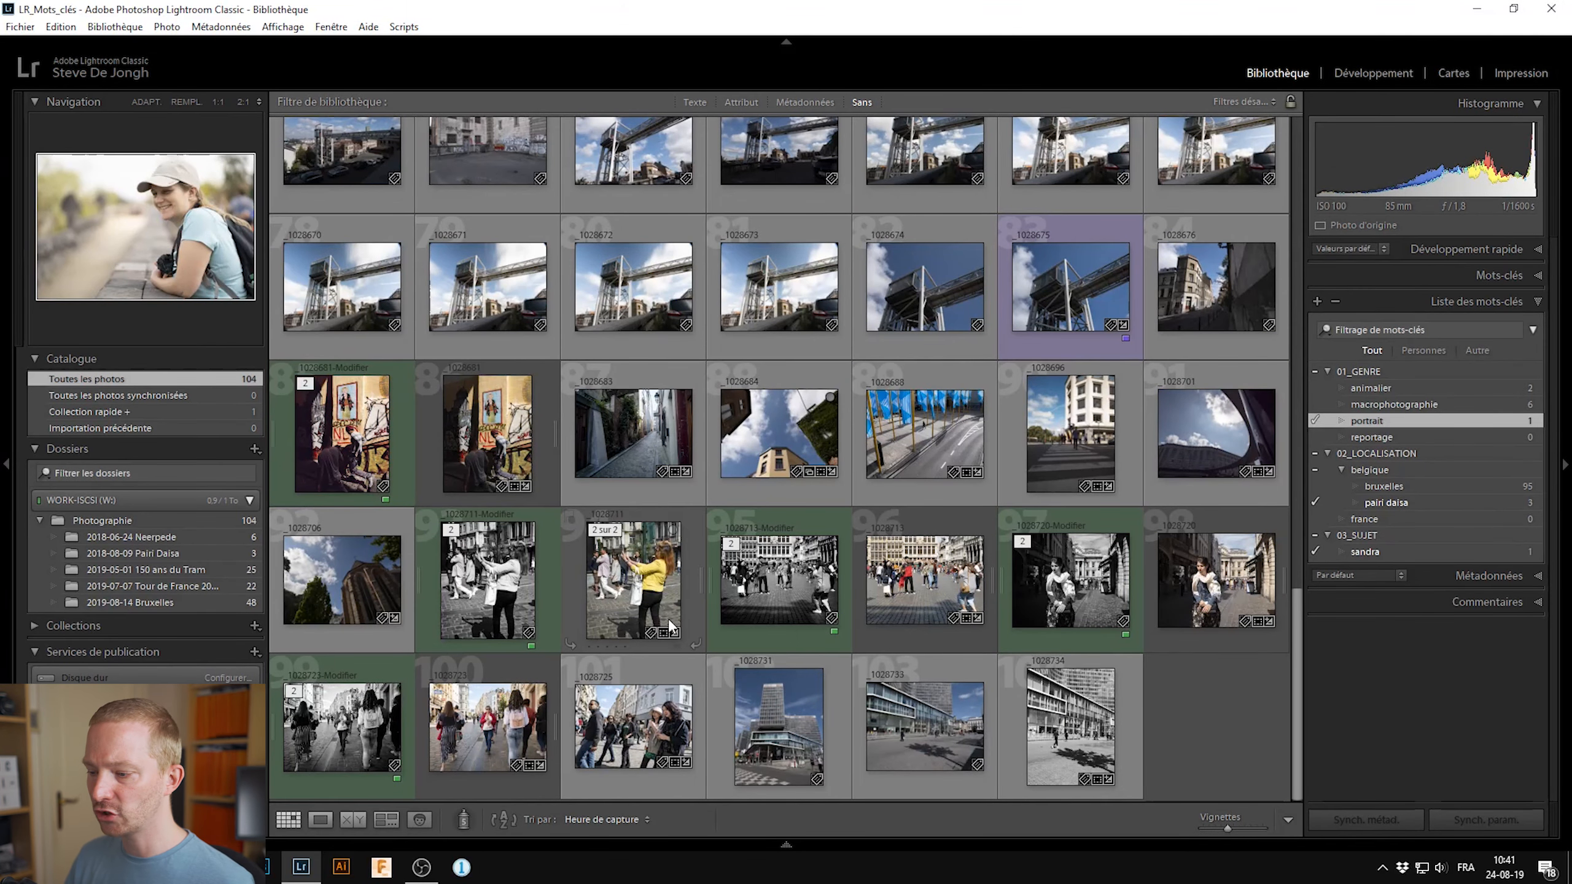
click(776, 428)
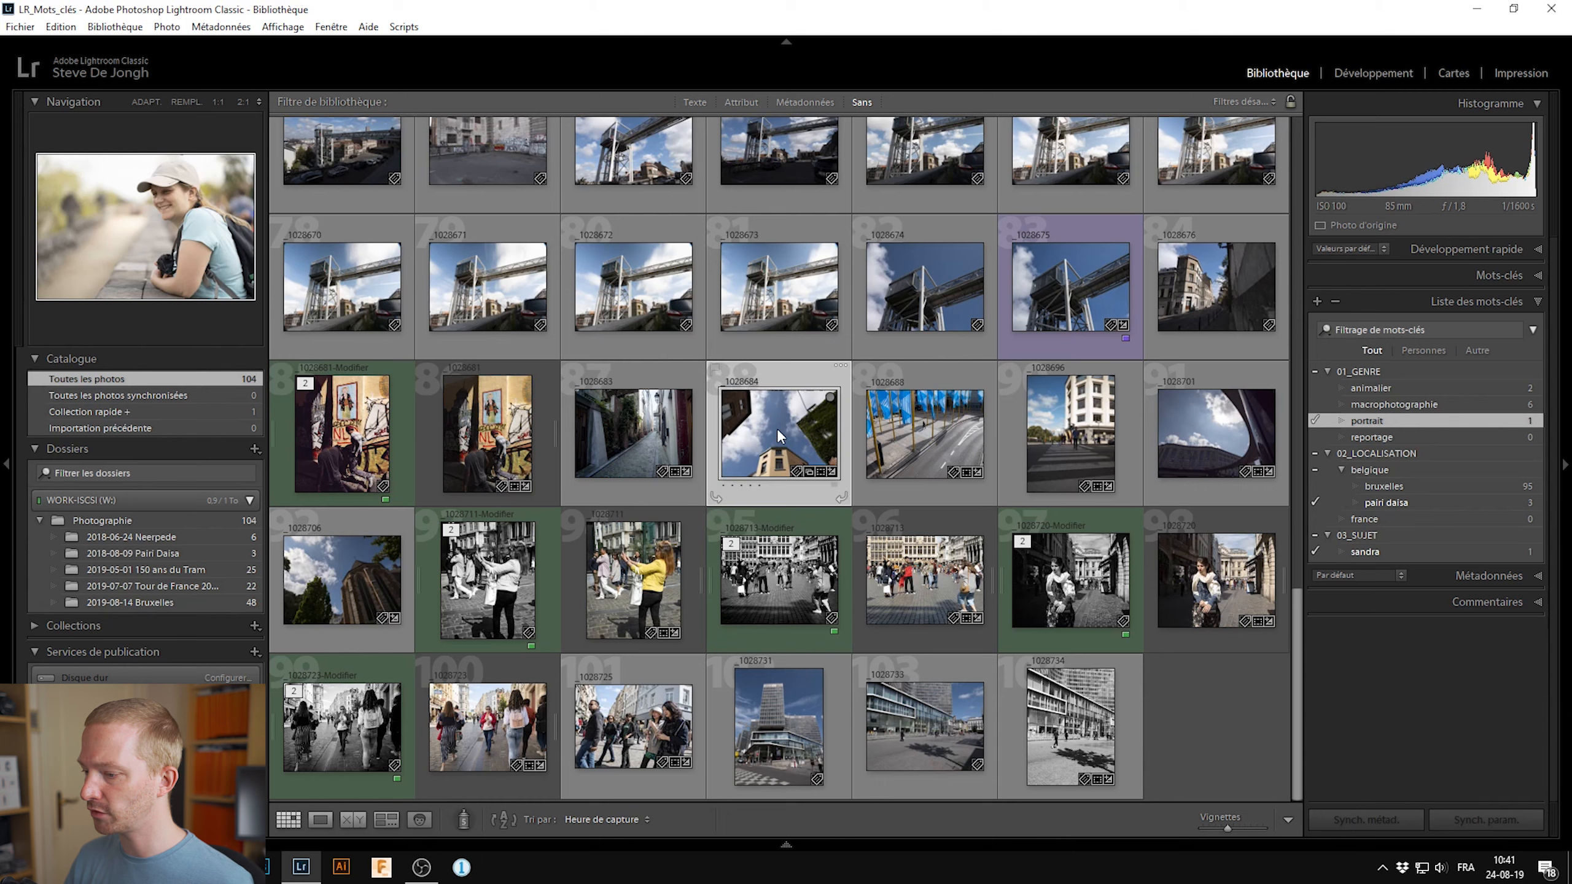
click(1499, 273)
click(1476, 326)
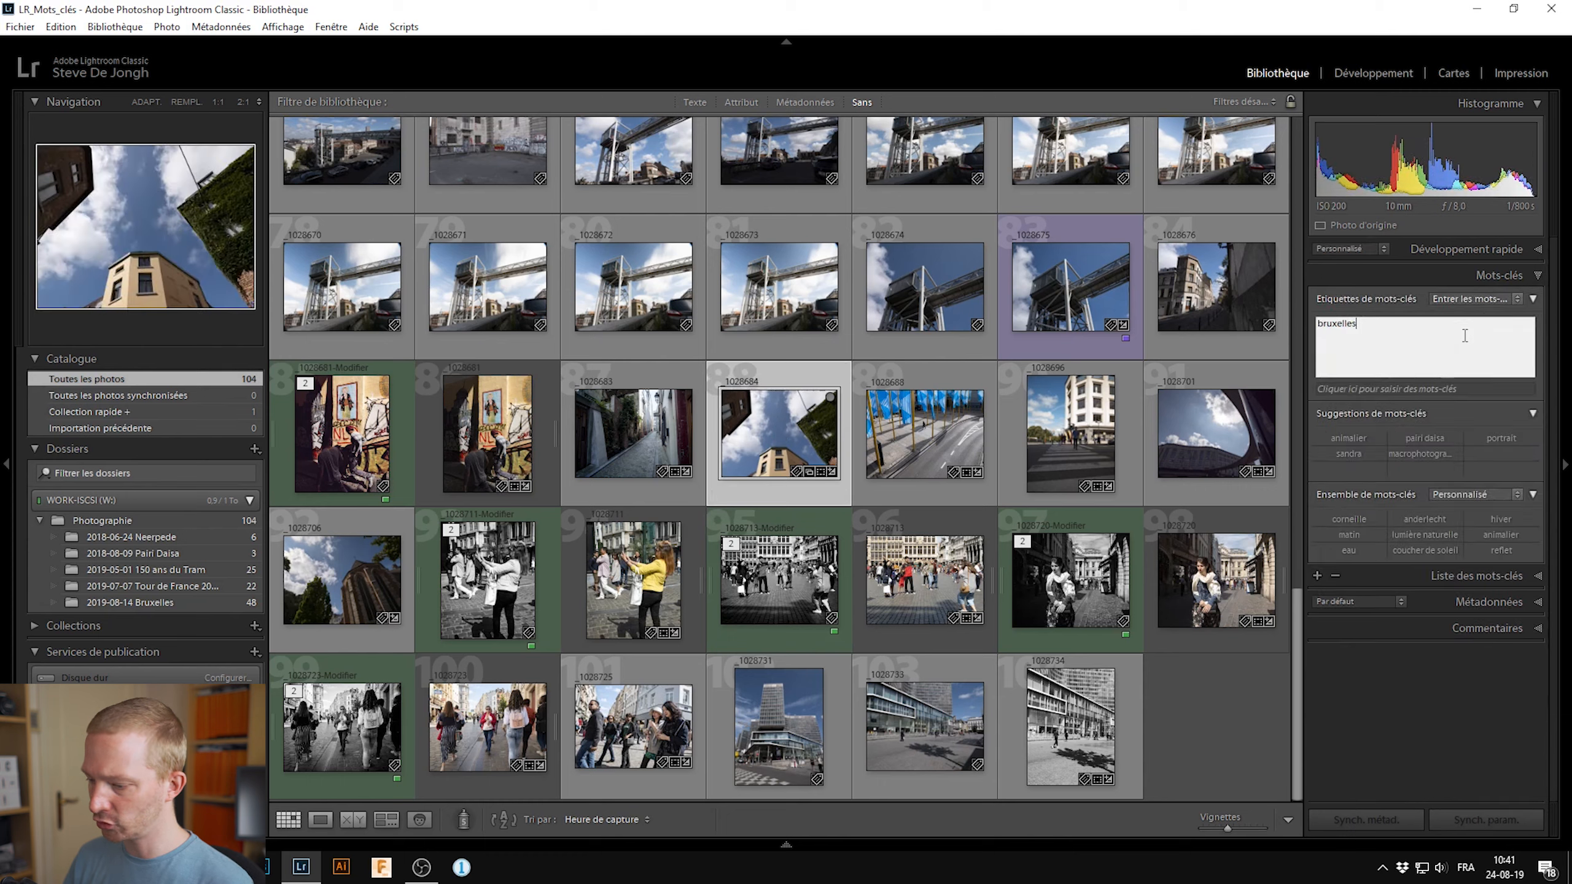
text(,ciel,nuage,ba)
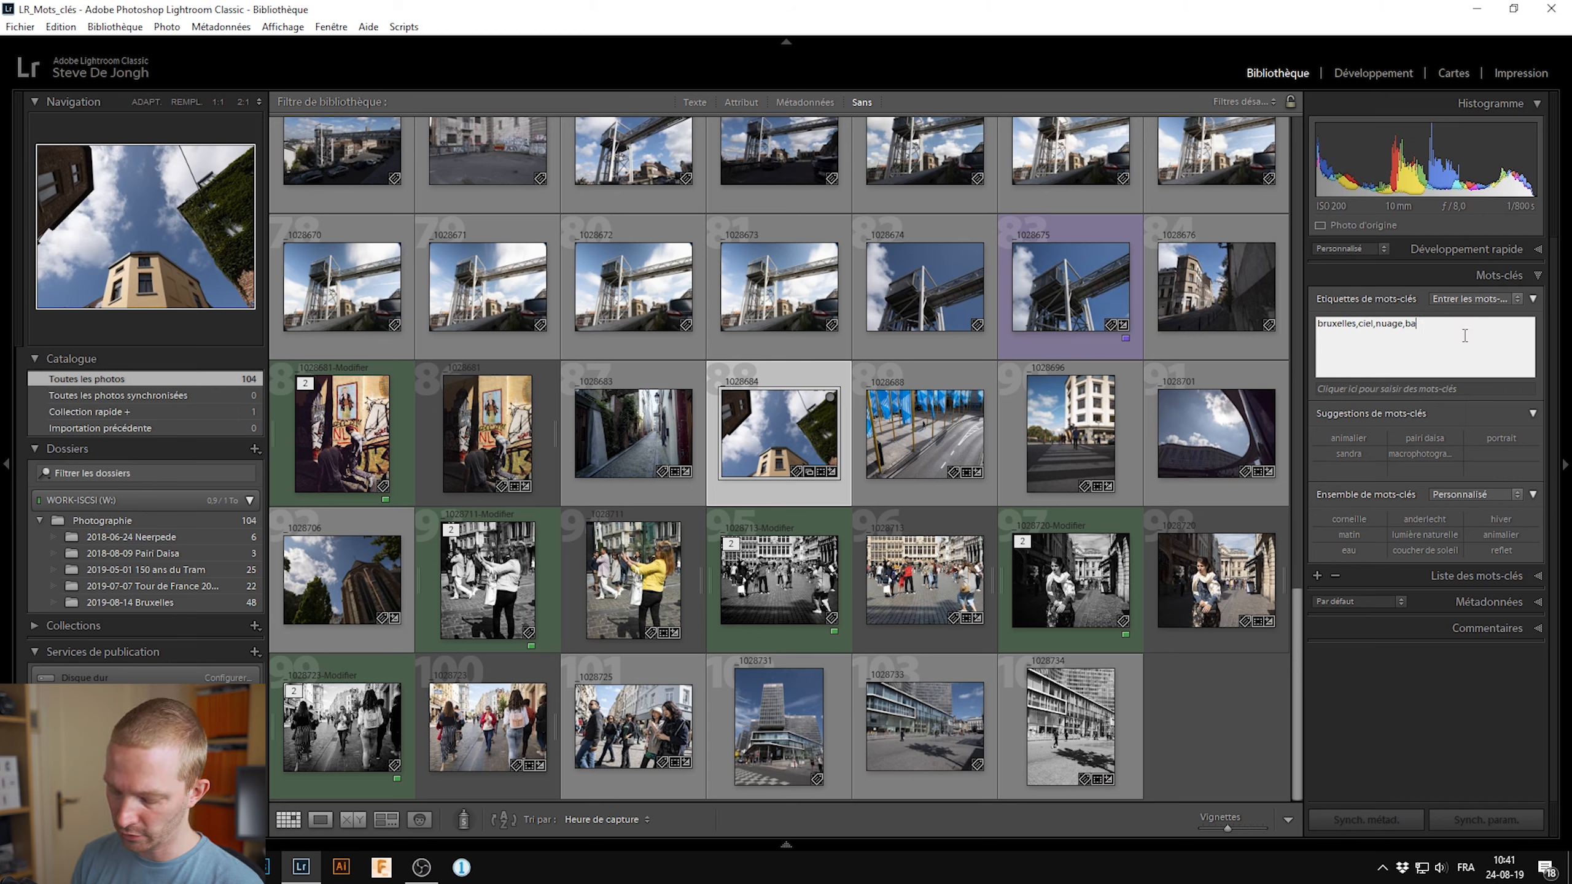
text(timent,archi)
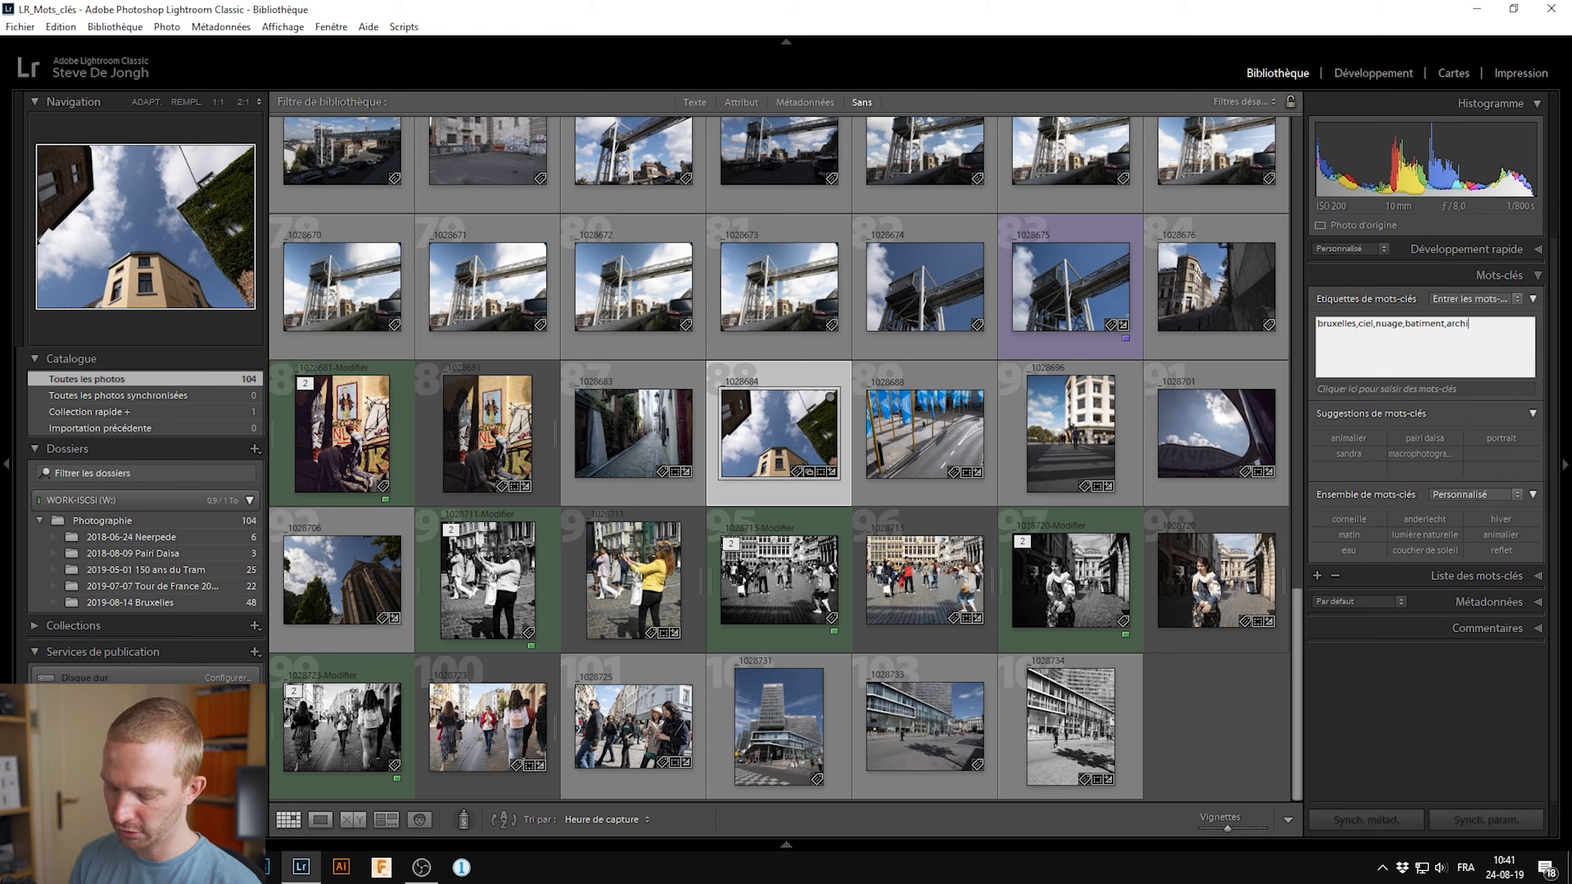
text(tecture,contre-plogé)
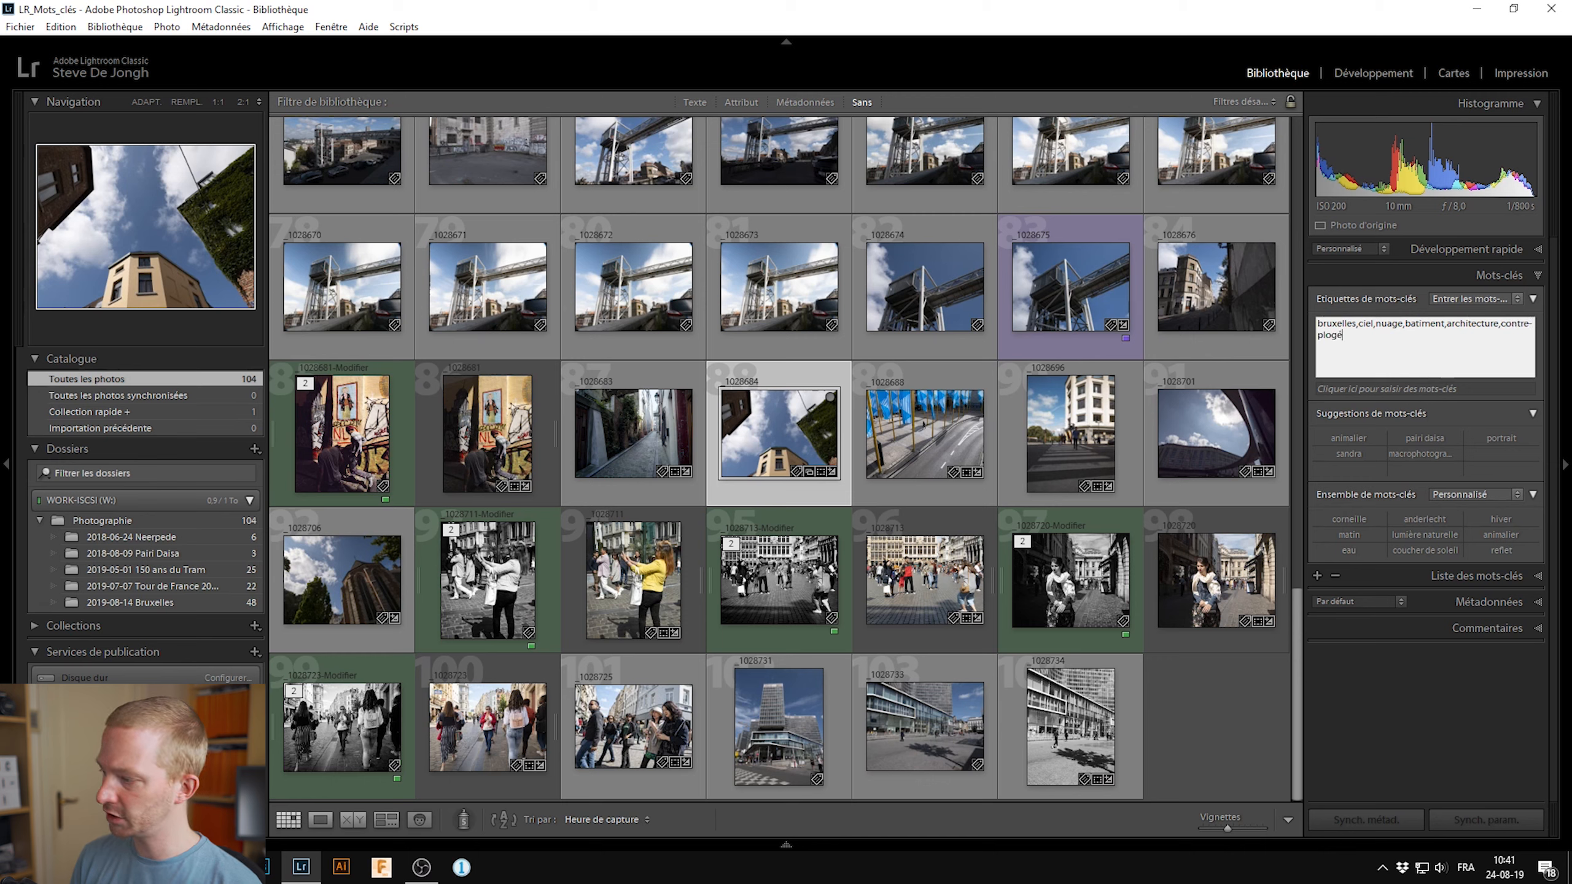
key(Return)
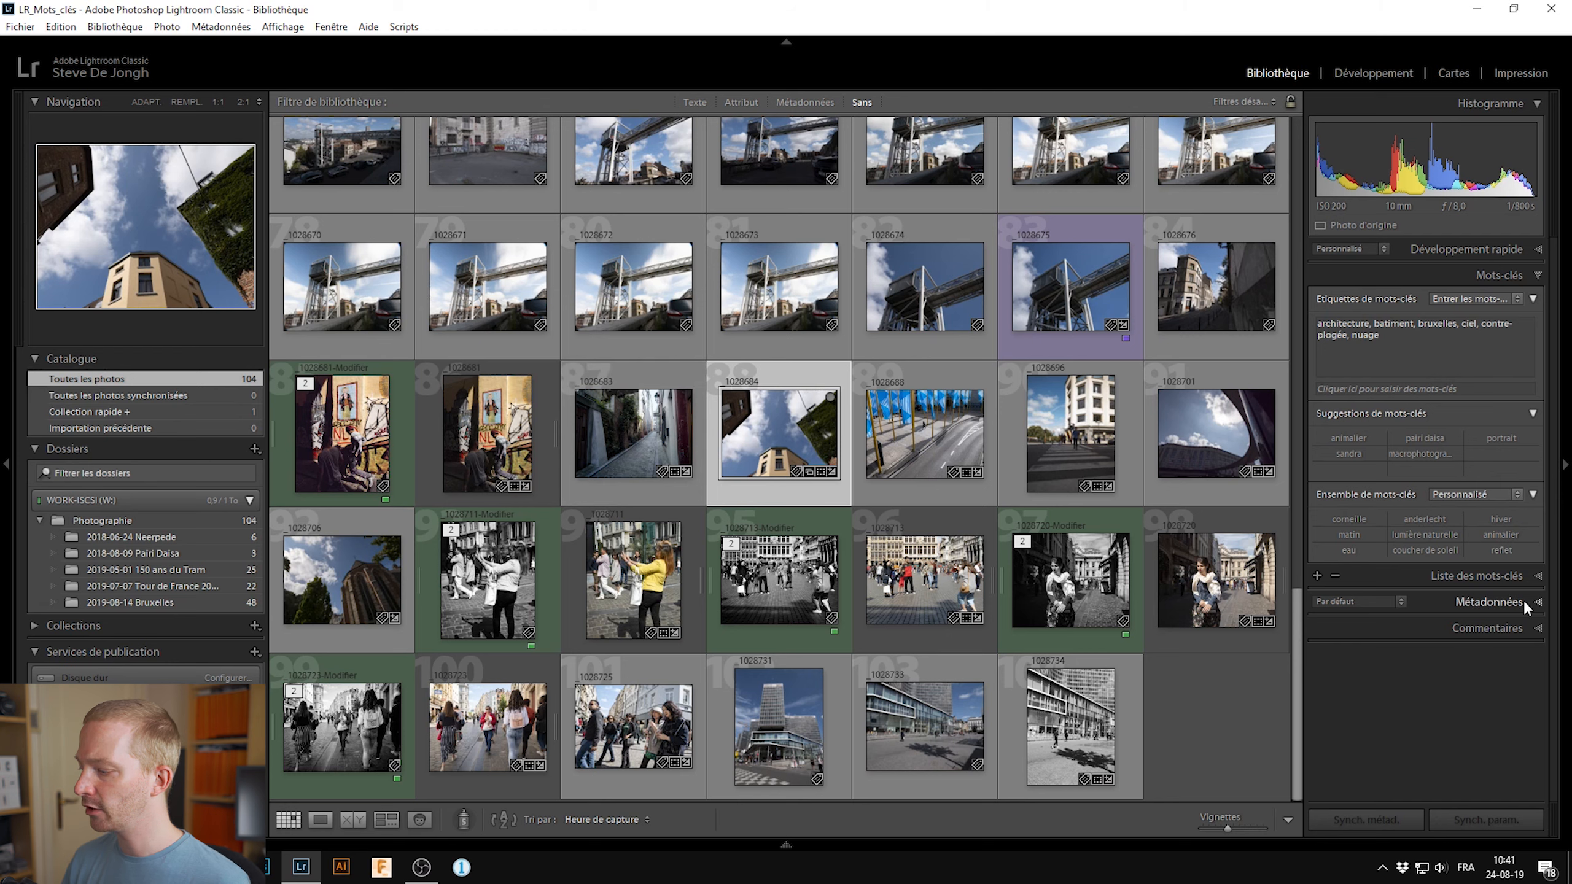
- Move the keyword architecture into 01_GENRE and remove the keyword ciel from photo 1028684
click(1493, 576)
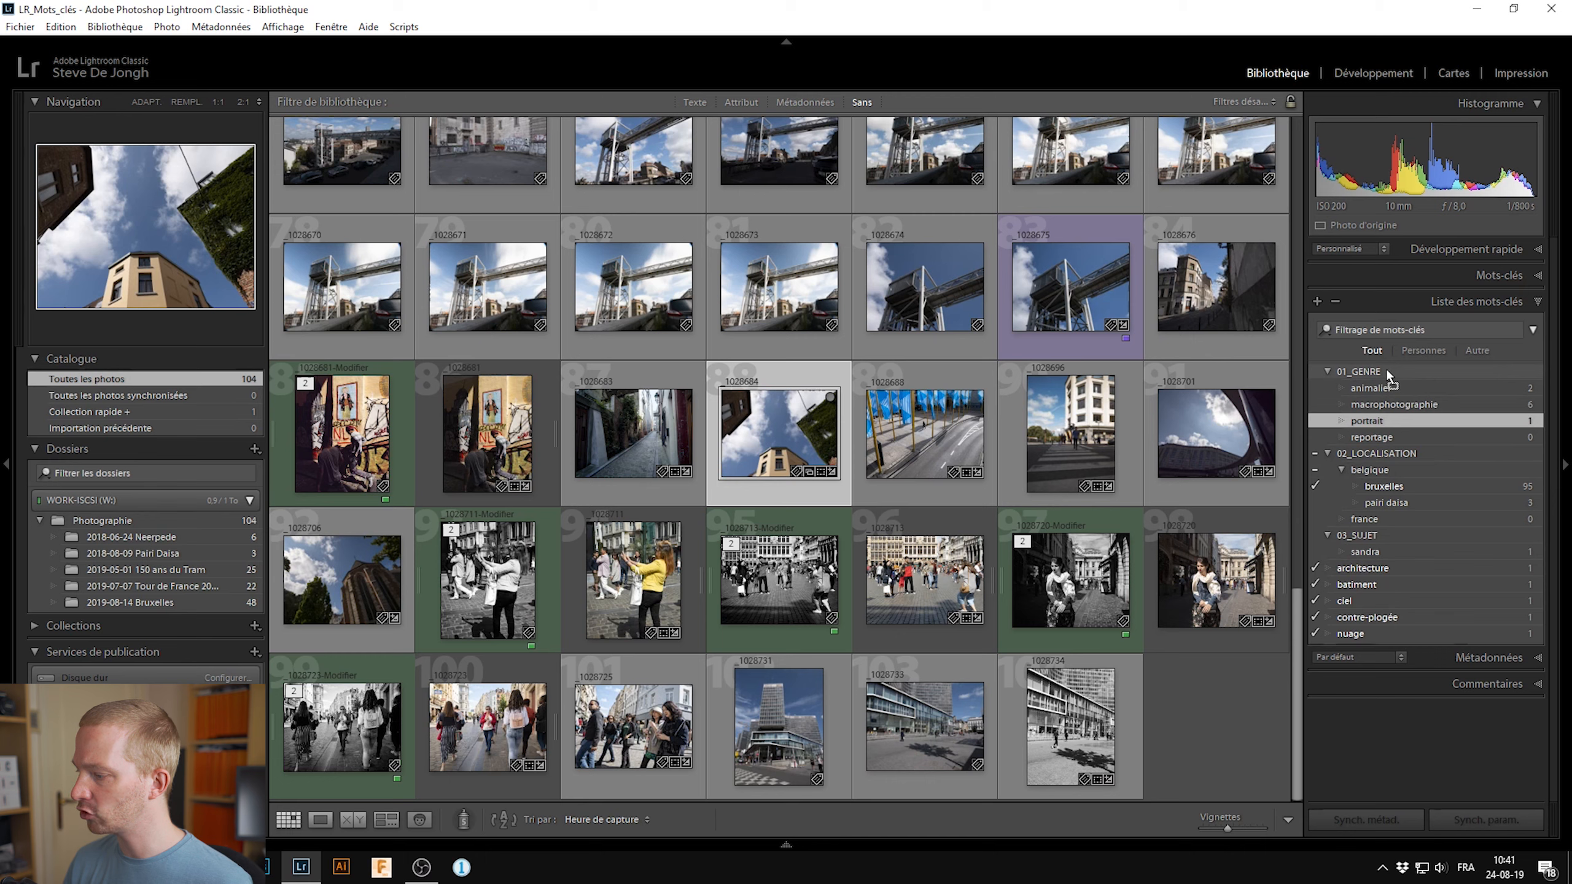
drag(1386, 369, 1386, 369)
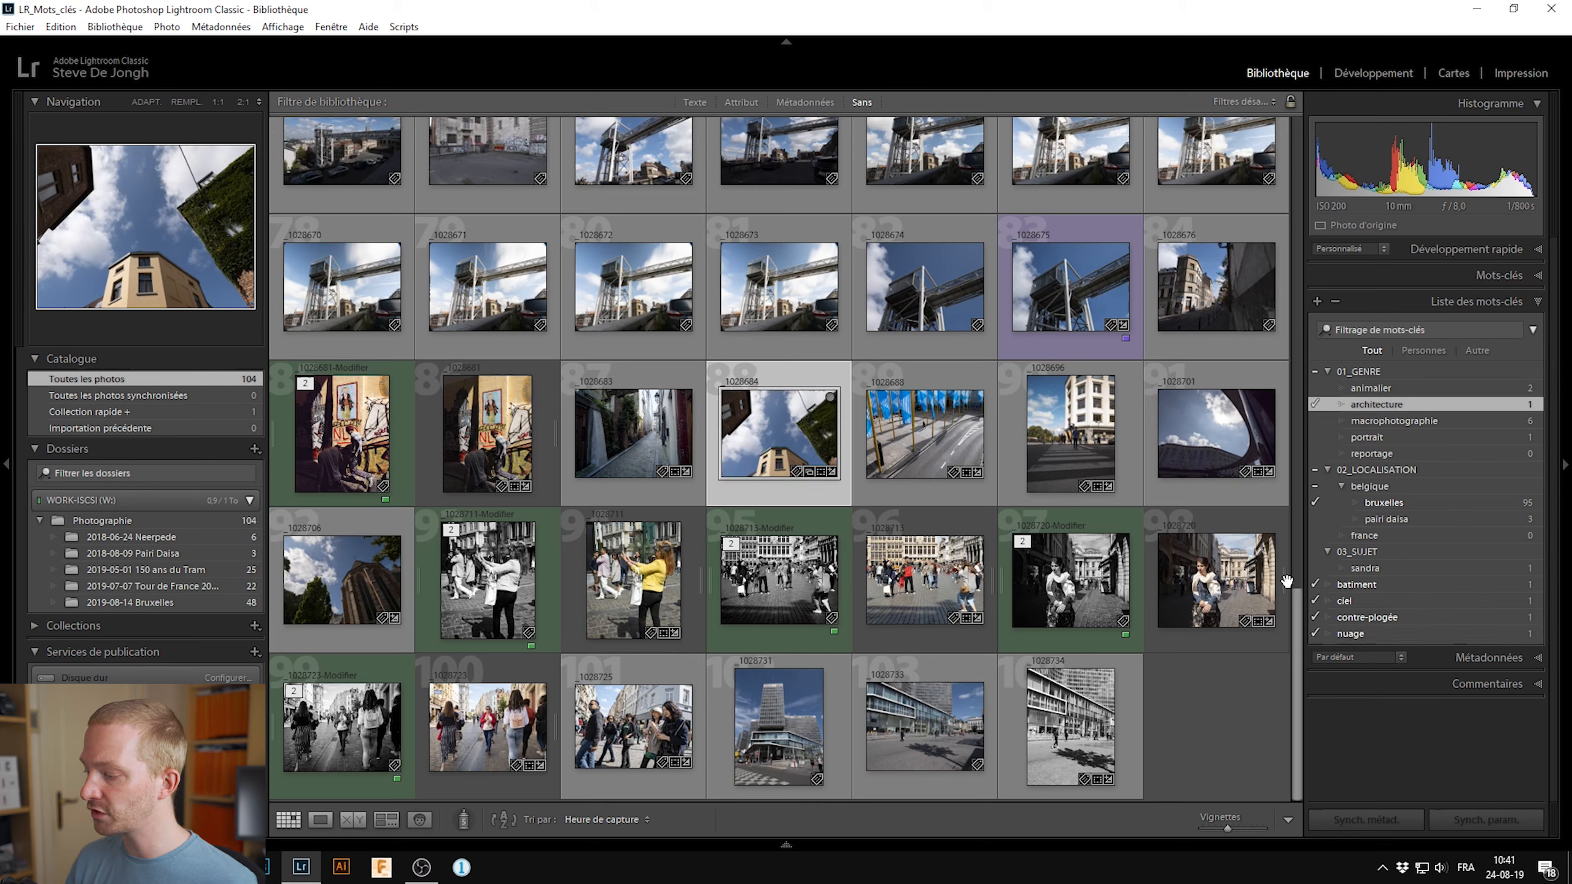
click(1316, 600)
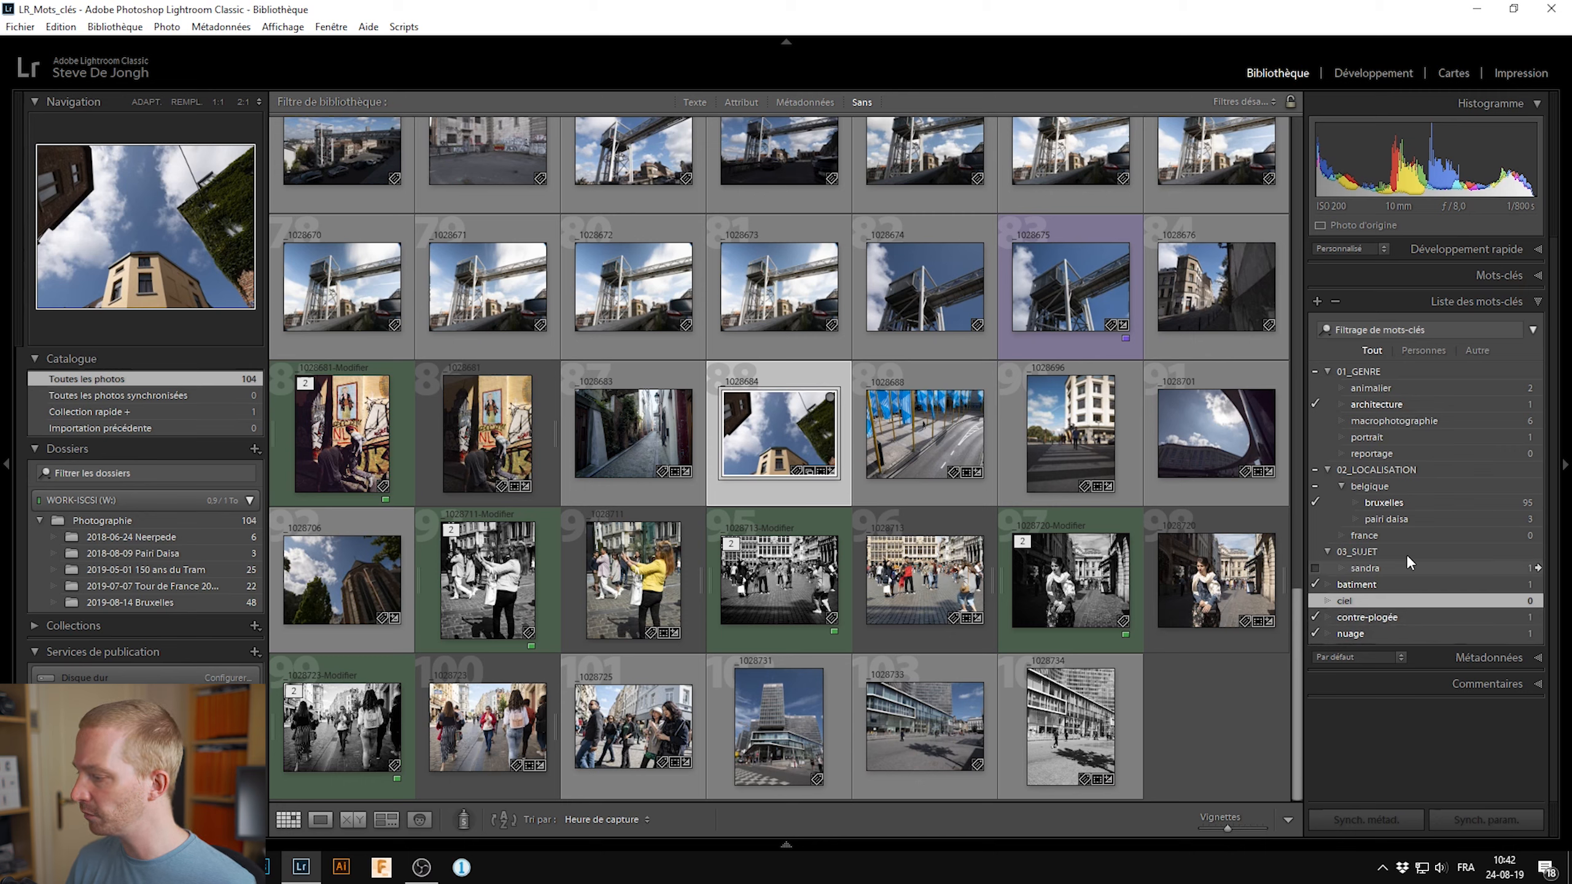
- Create the keyword 04_POINT_DE_VUE at the top level of the keyword list
right_click(1432, 468)
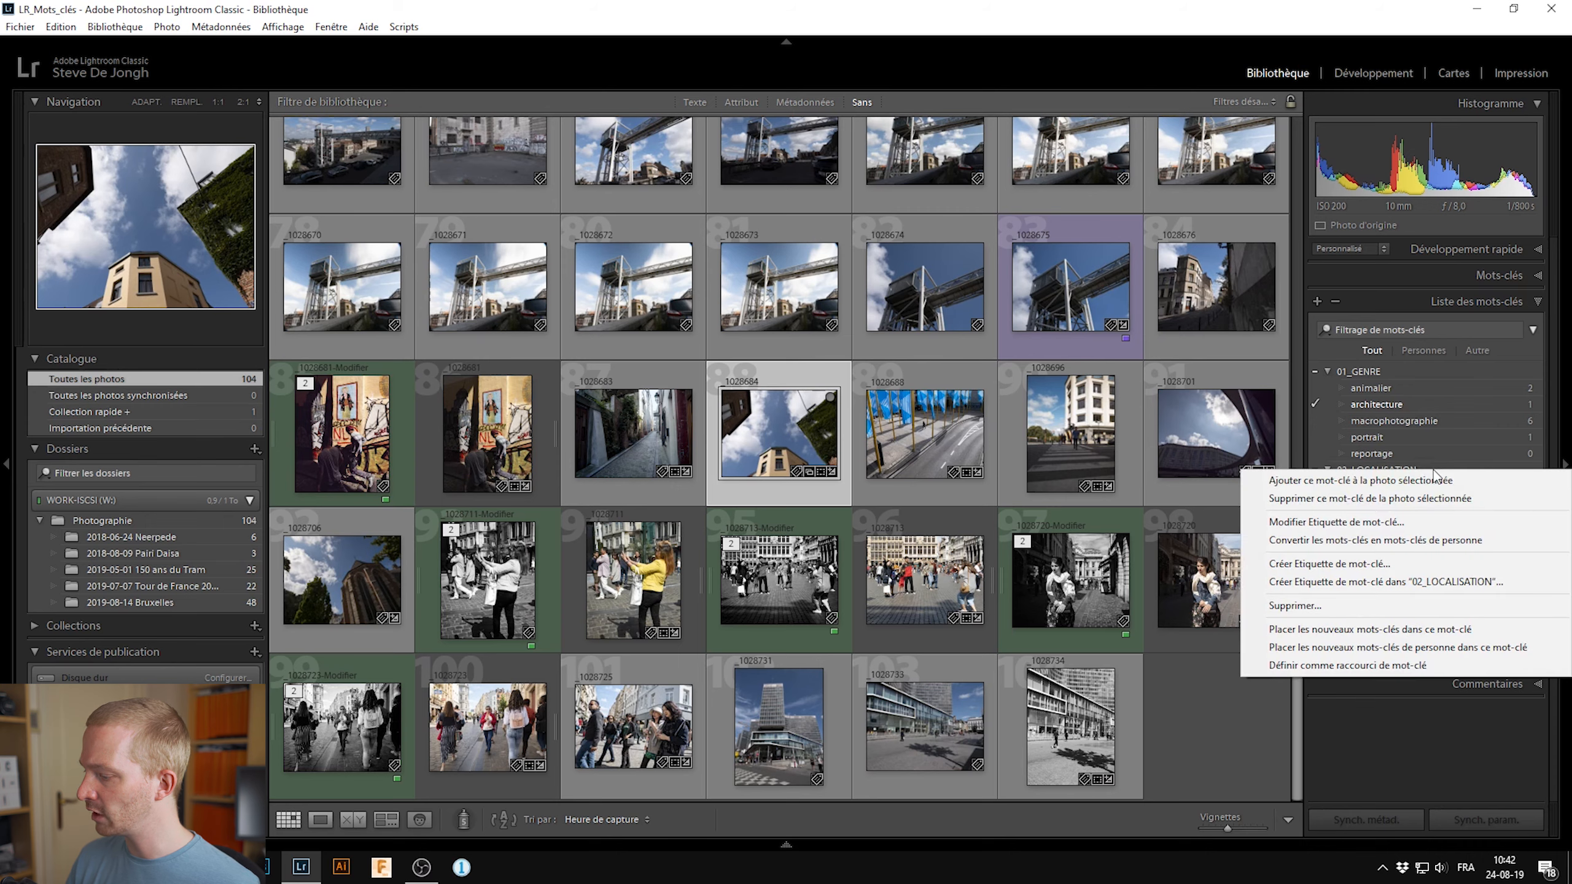
click(1480, 582)
text(04_POINT_)
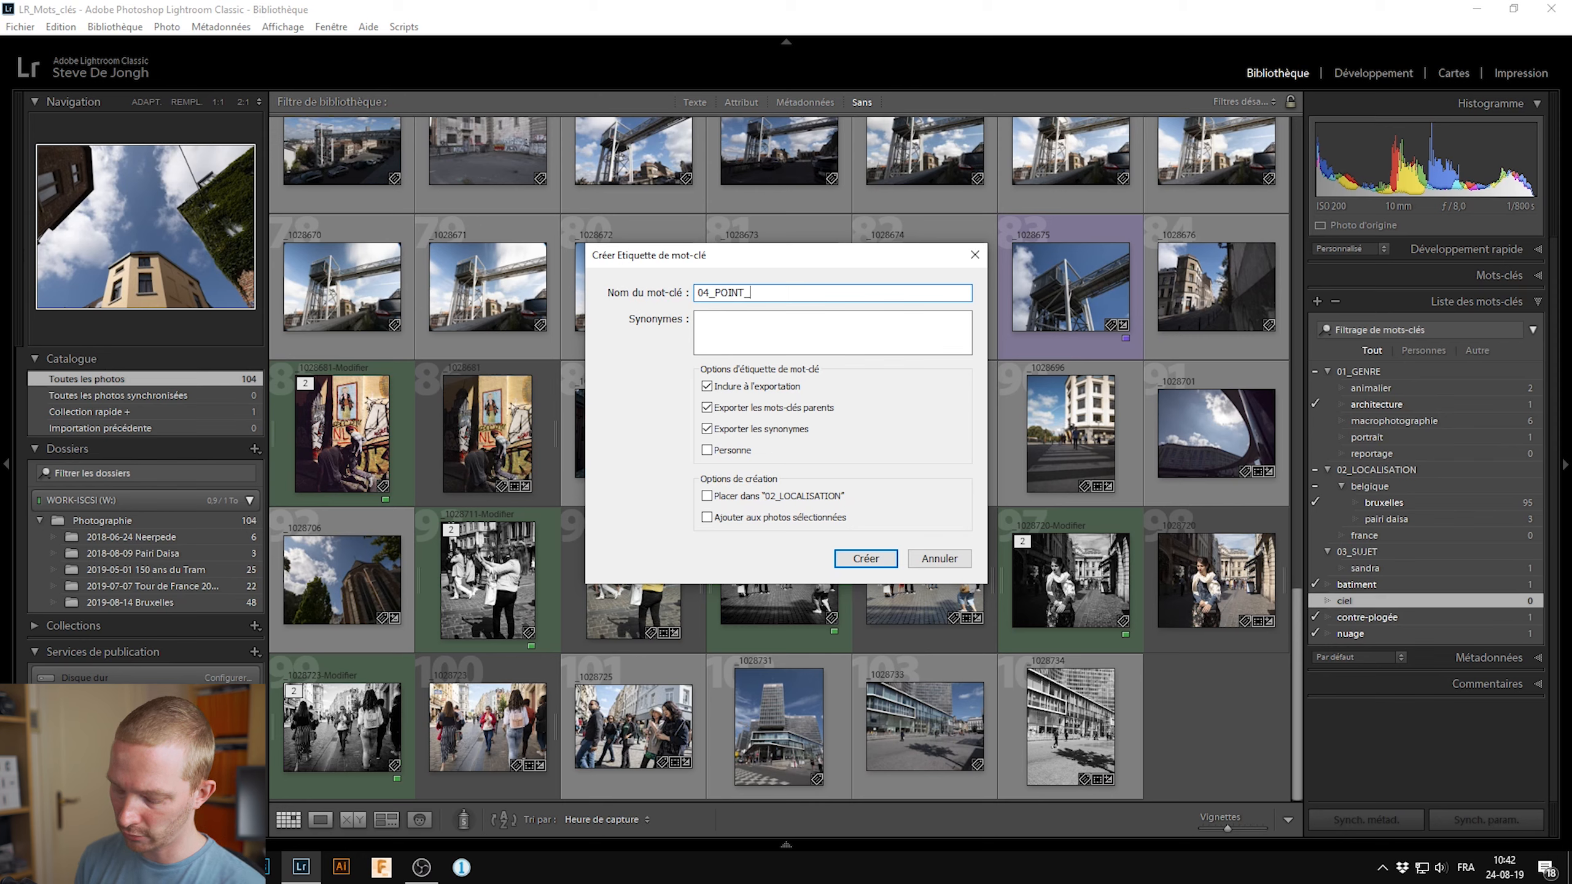
text(DE_VUE)
key(Return)
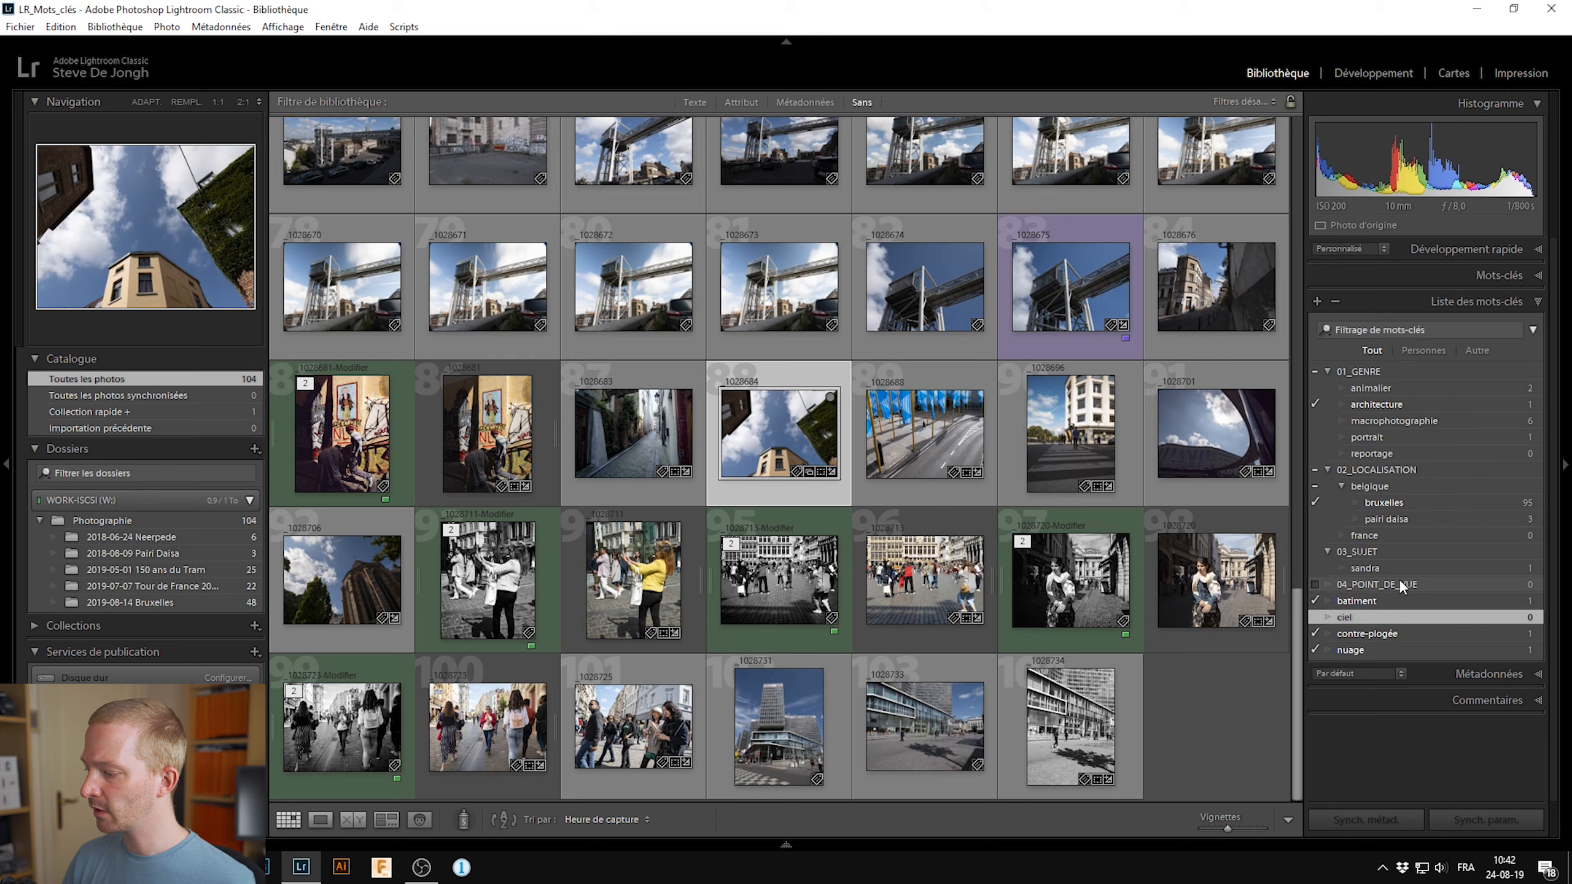
- Move contre-plogée into 04_POINT_DE_VUE and remove the keywords batiment and nuage from photo 1028684
drag(1378, 634, 1406, 588)
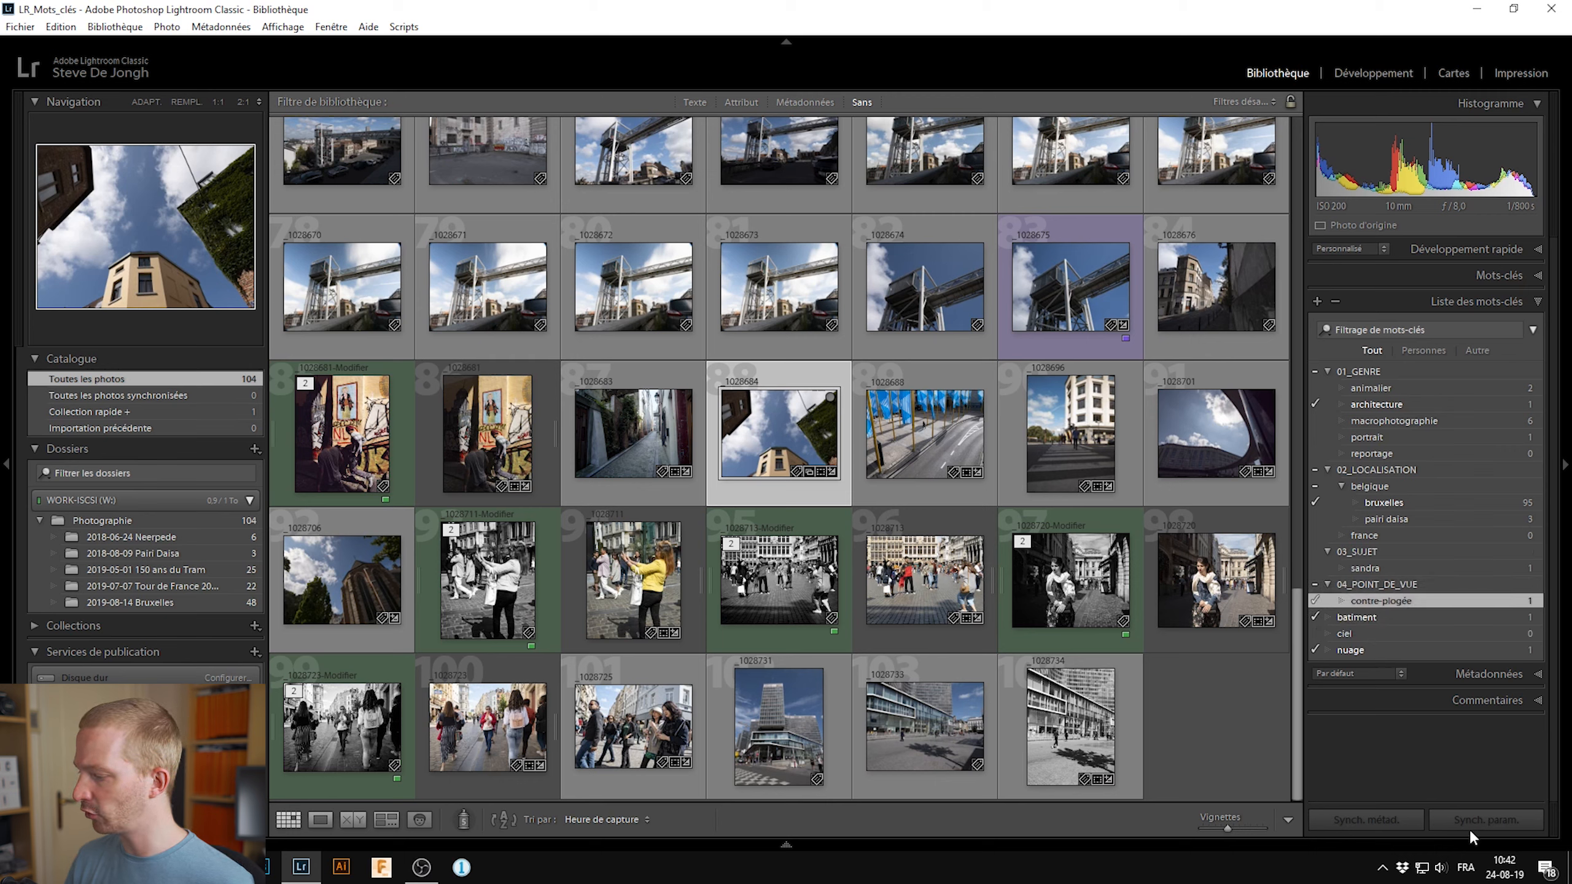
click(1314, 617)
click(1314, 649)
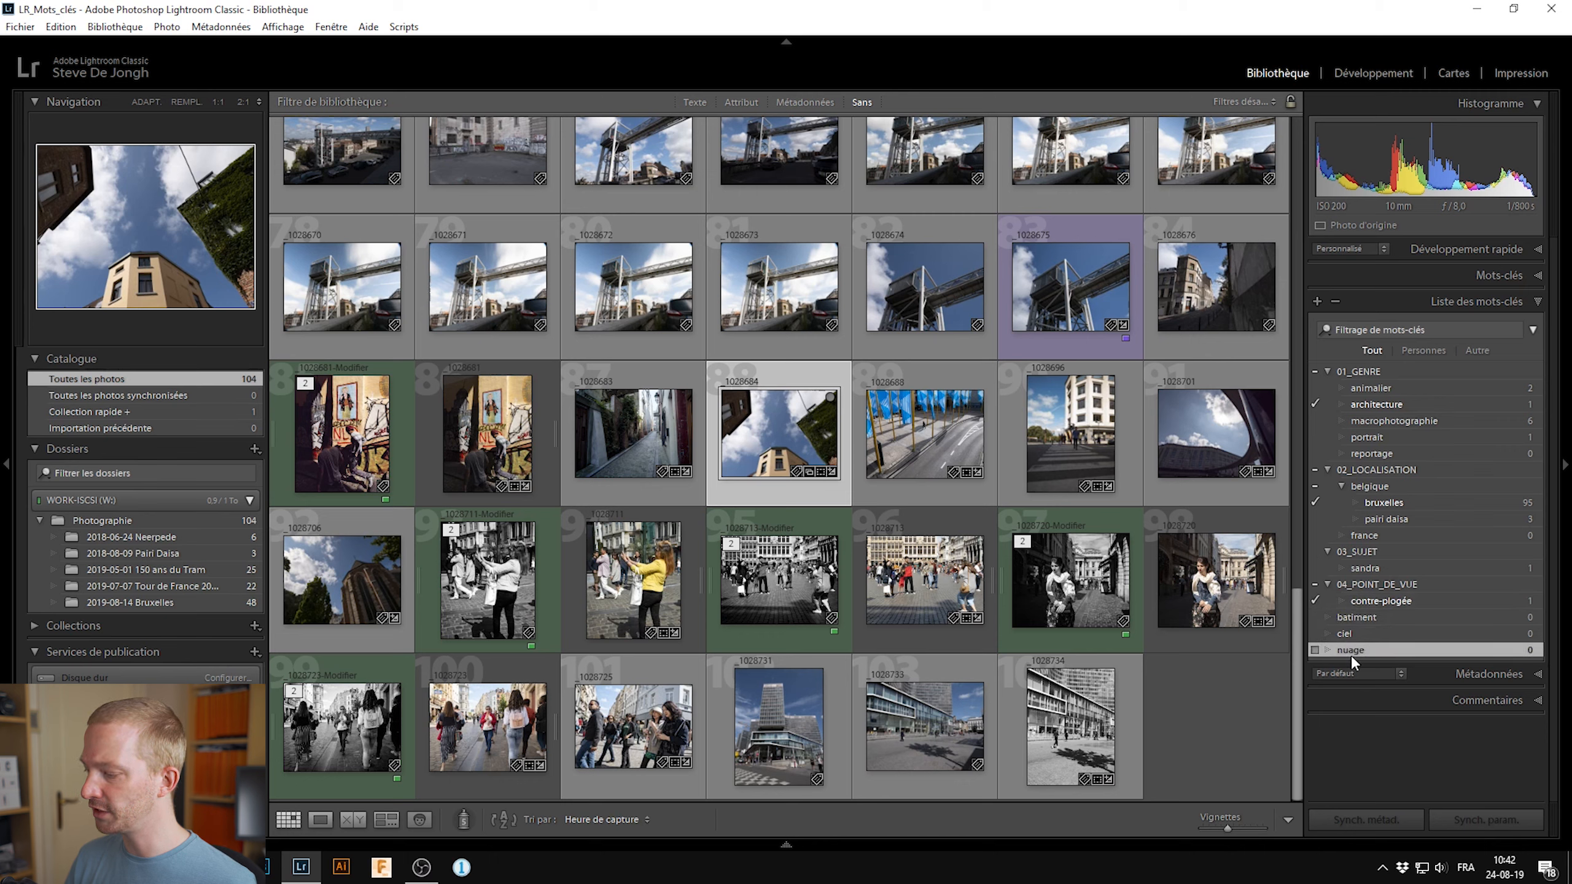
- Correct the keyword contre-plogée to contre-plongée and exclude its parent keywords from export
click(1386, 602)
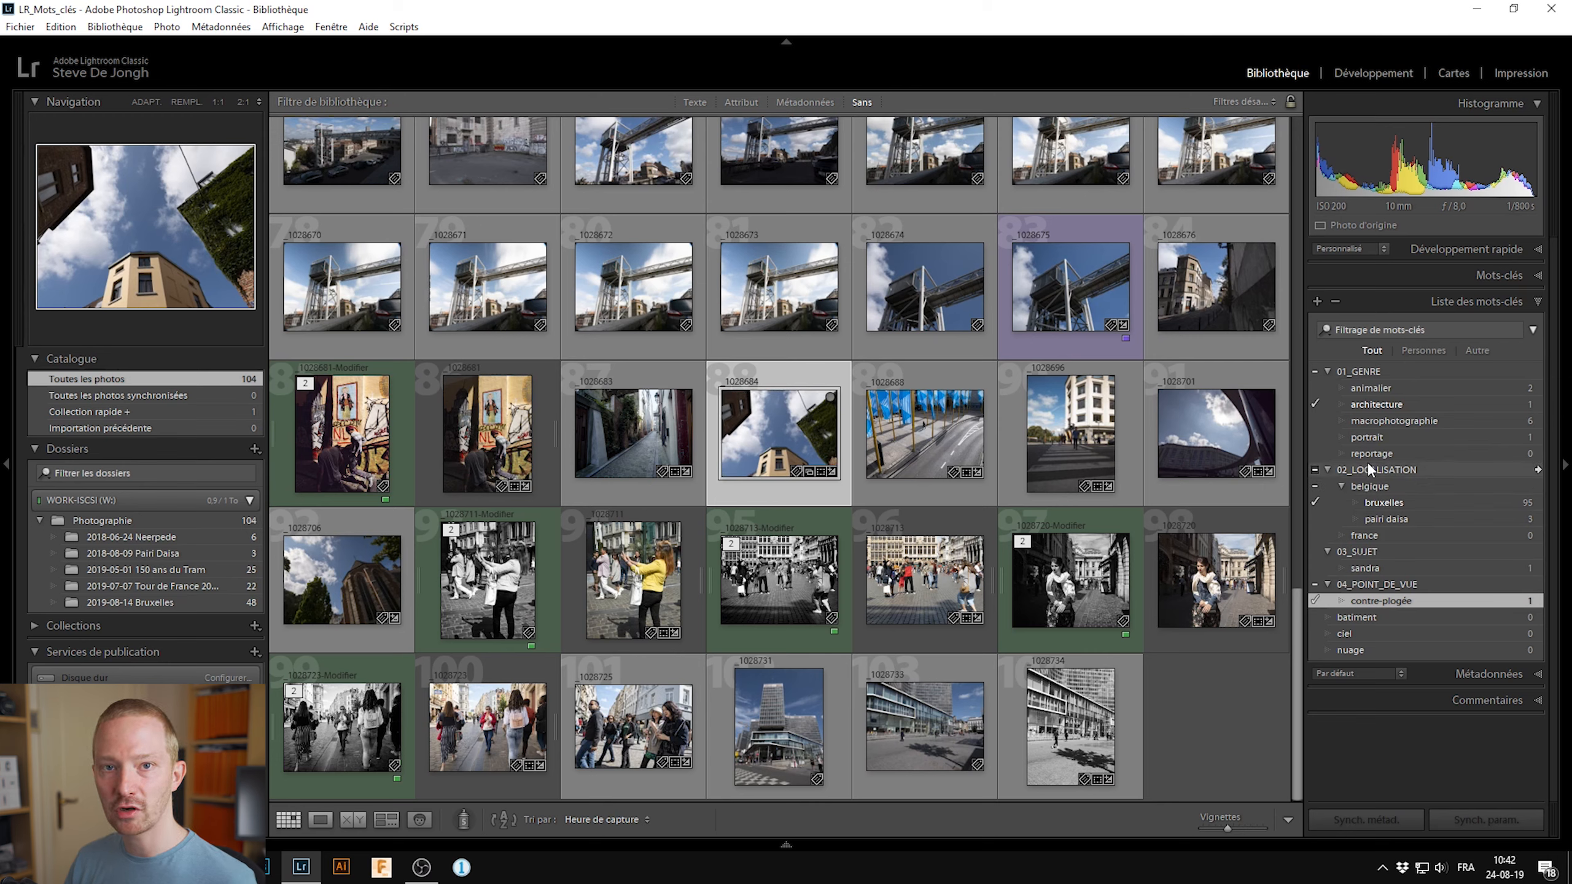
right_click(1403, 601)
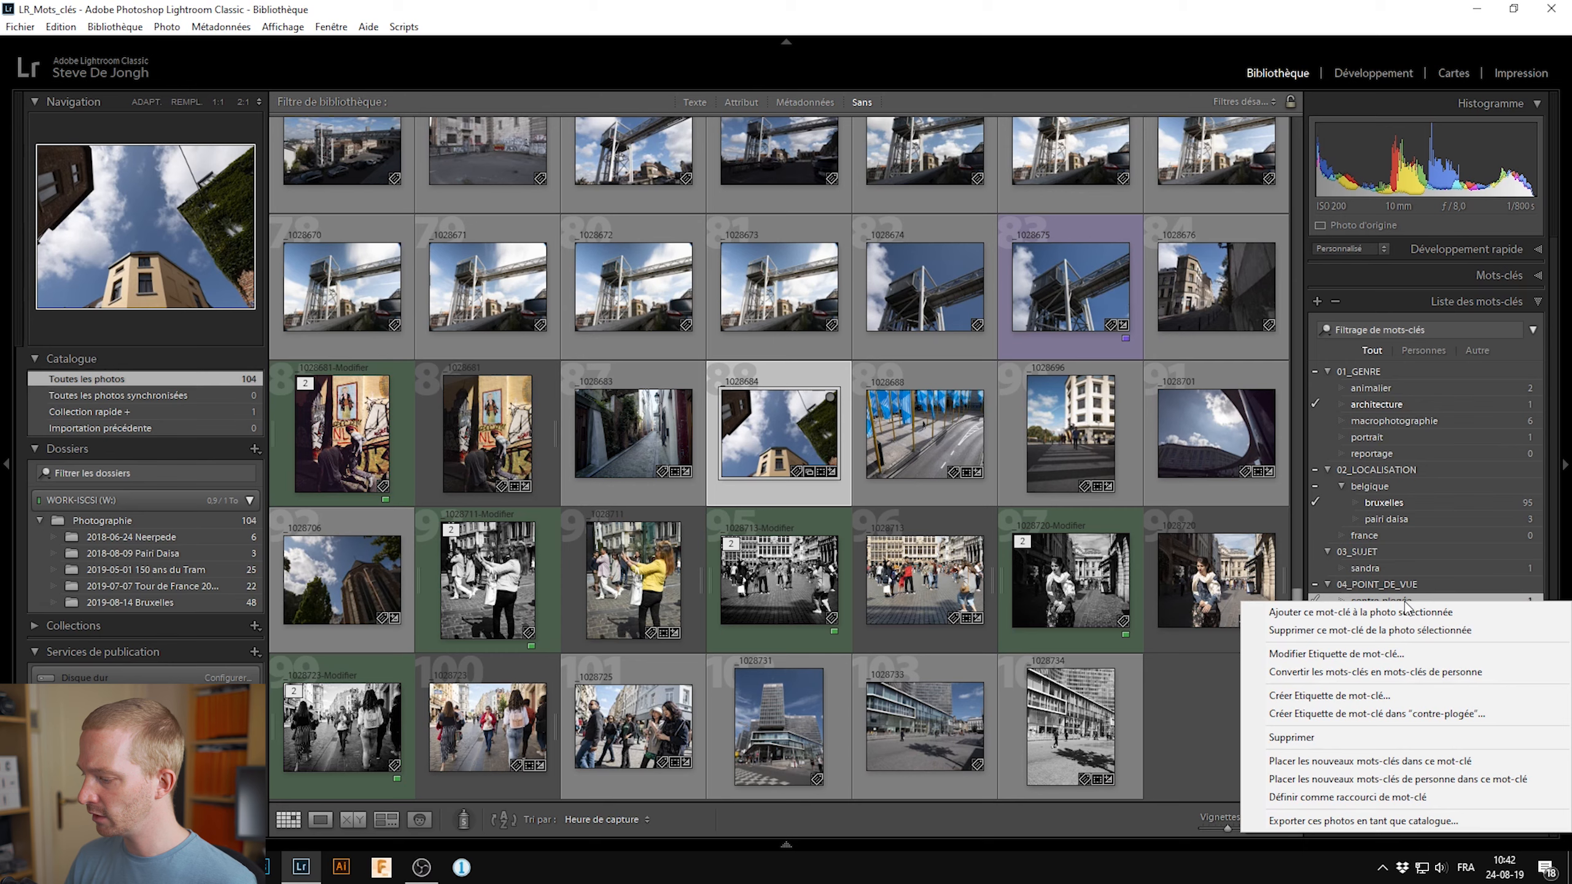
click(1395, 655)
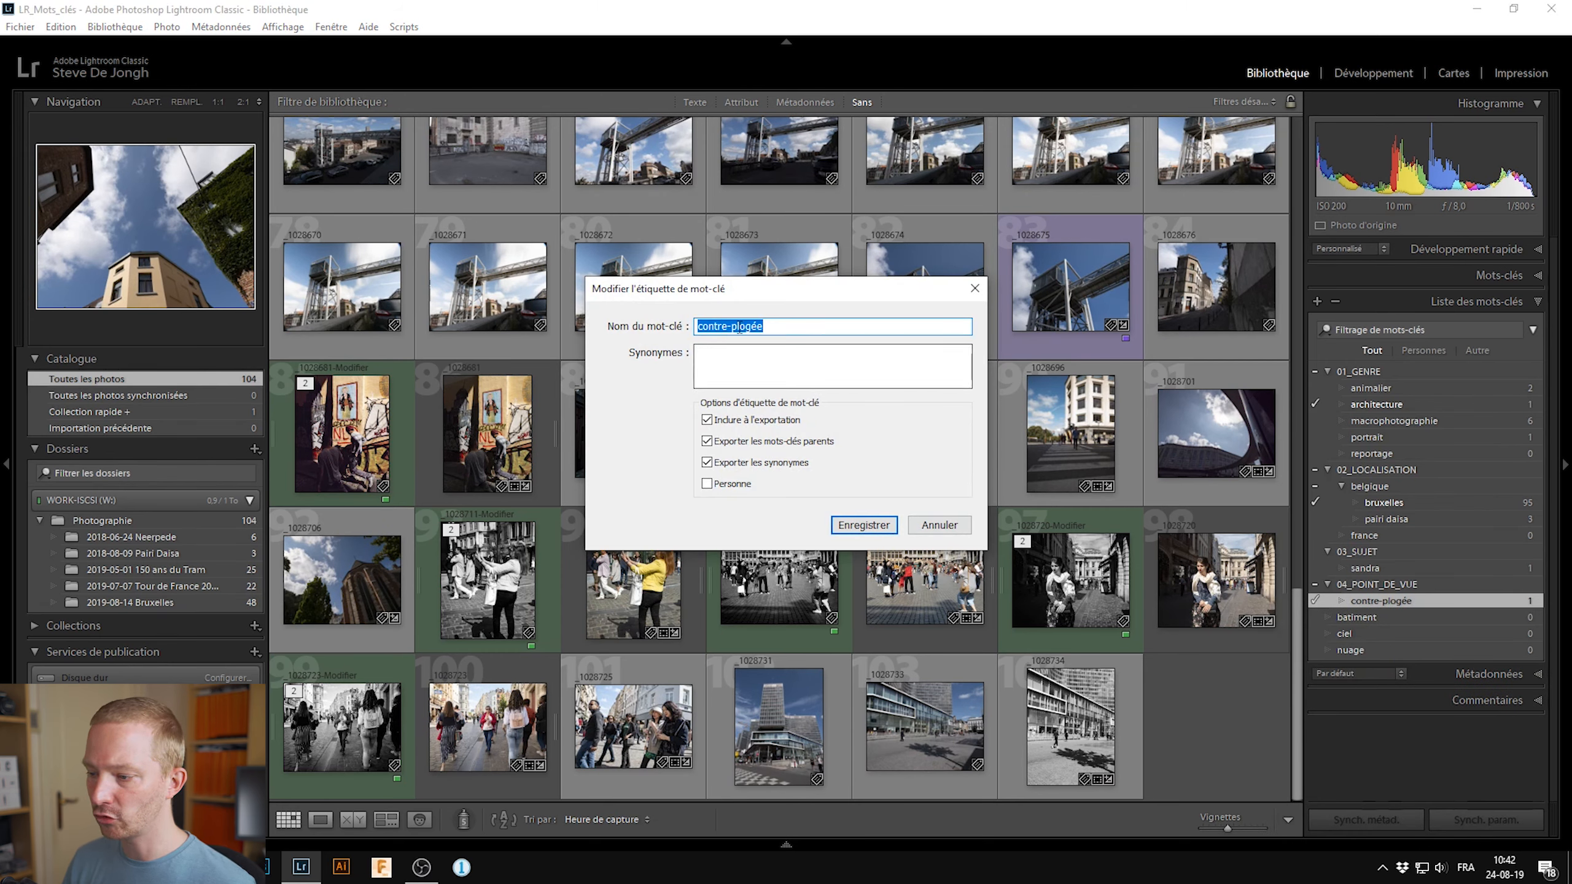
click(745, 327)
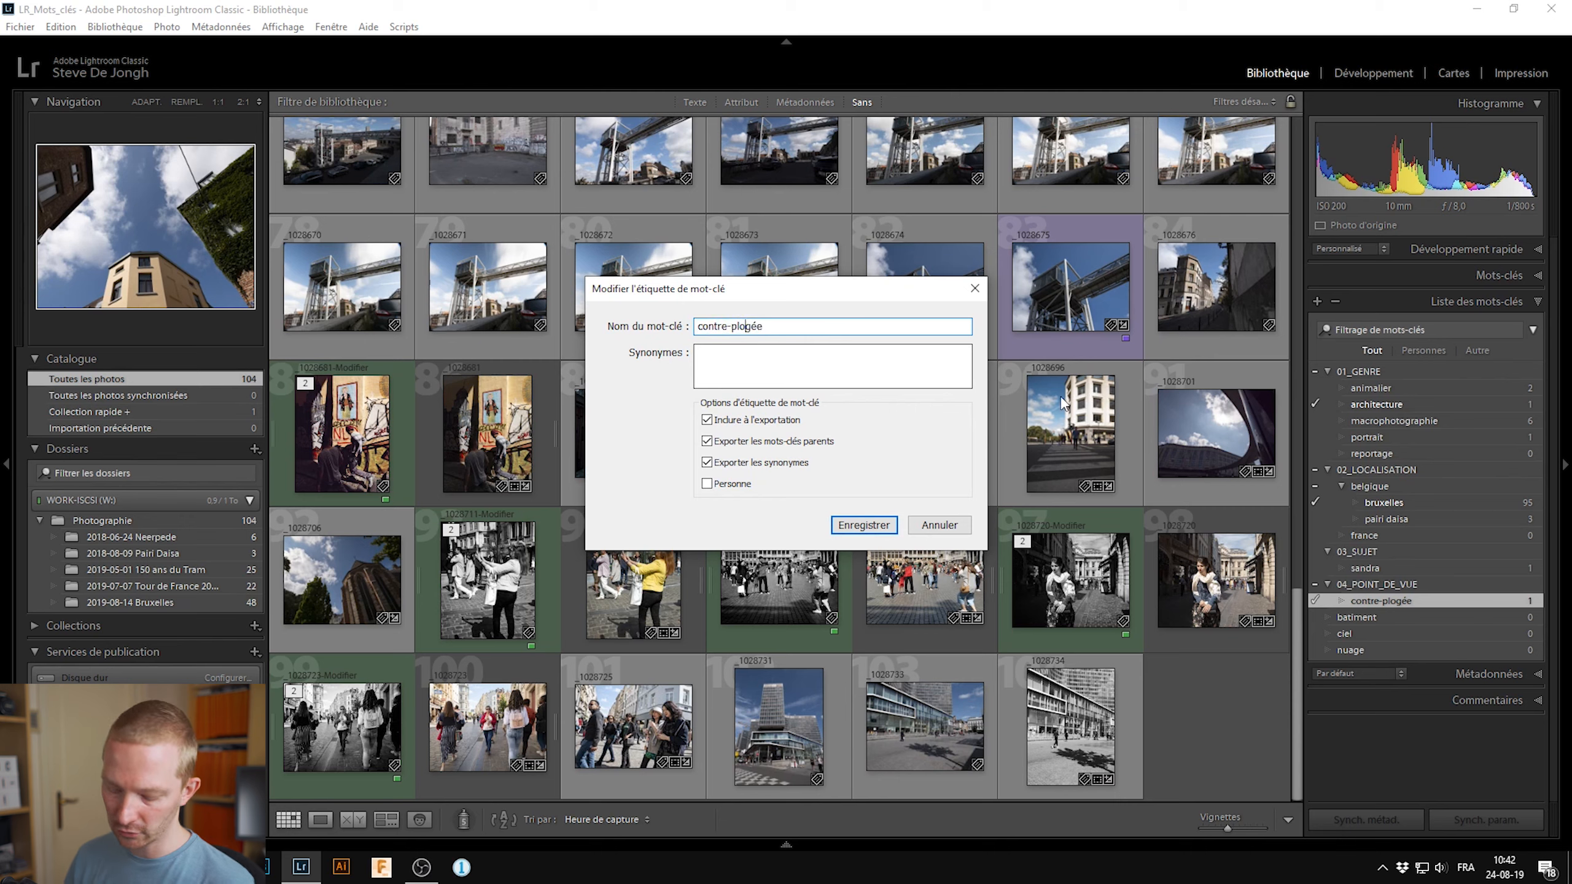
text(n)
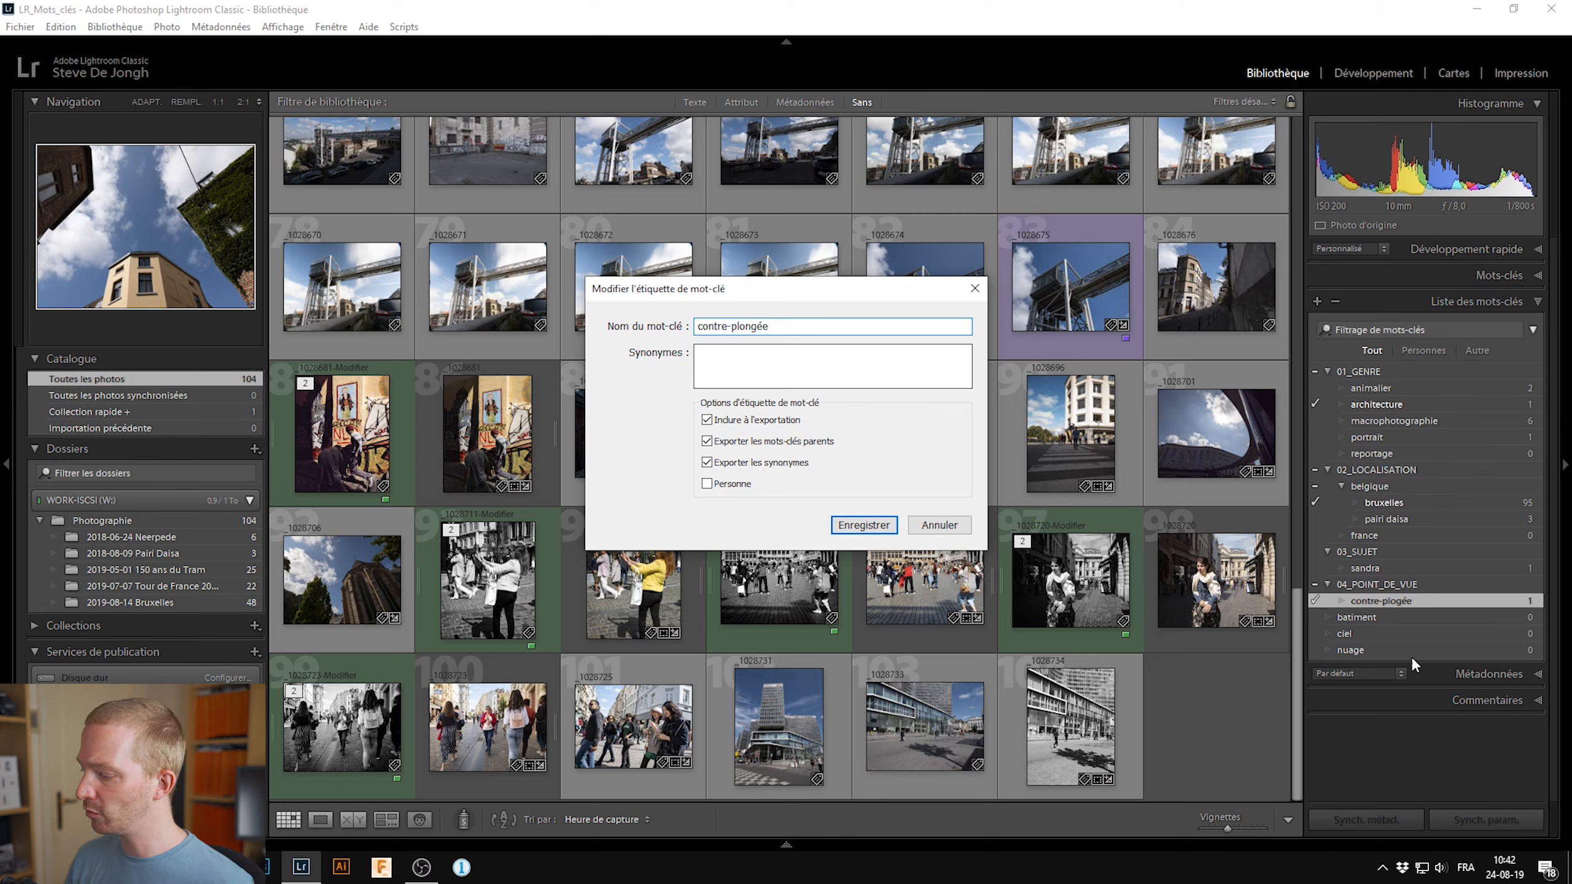
click(751, 446)
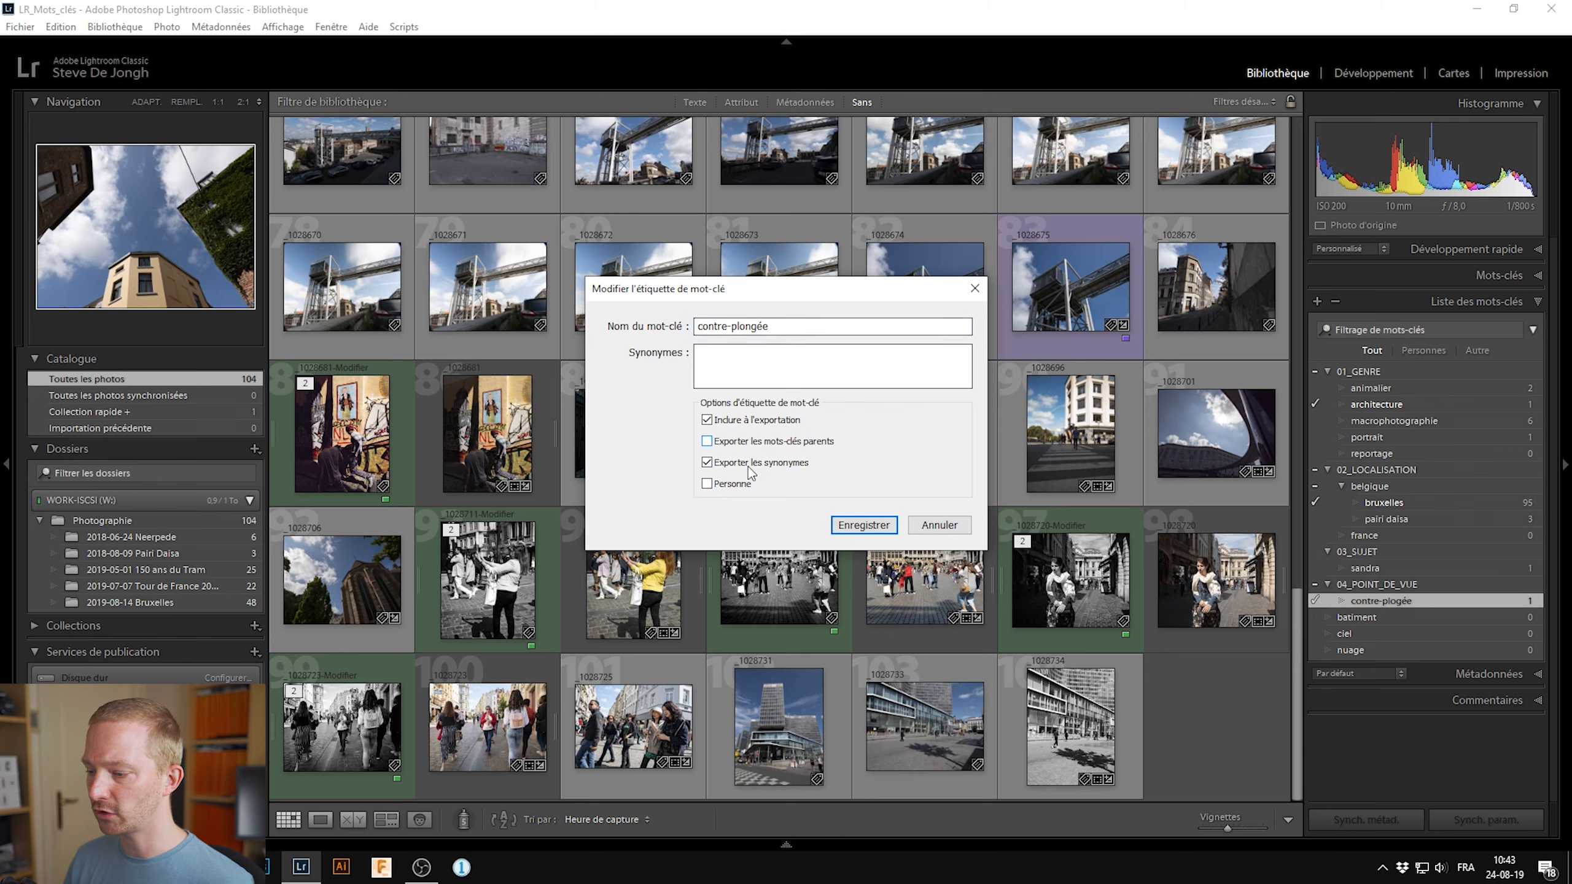
click(855, 523)
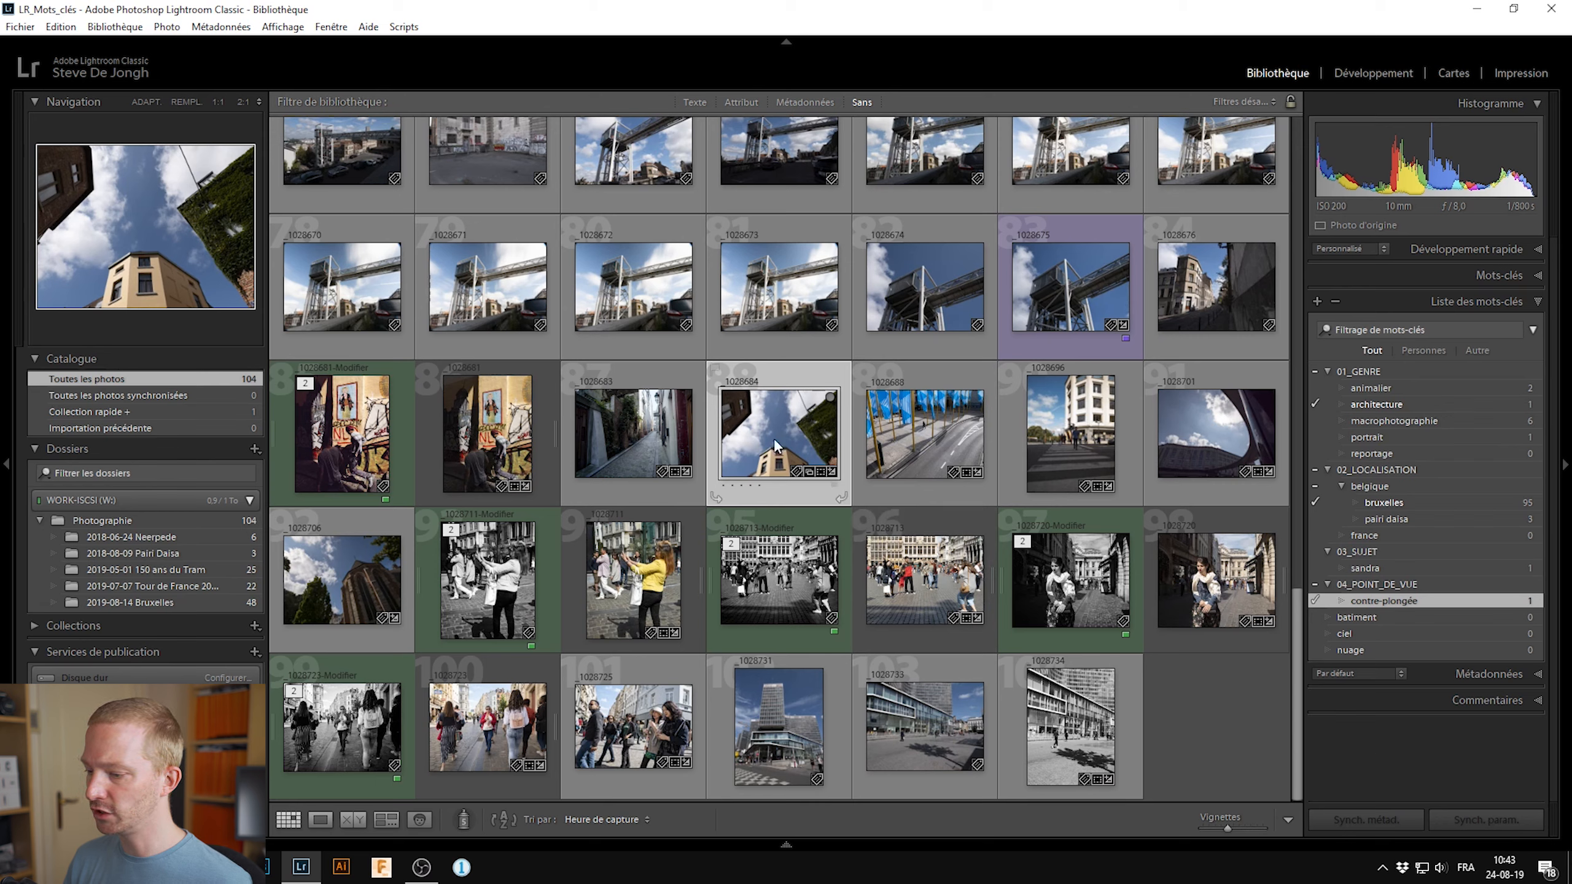
- Check the keyword tags assigned to the low-angle building photo 1028684, highlighting contre-plongée, and return to the keyword list
click(925, 456)
click(776, 458)
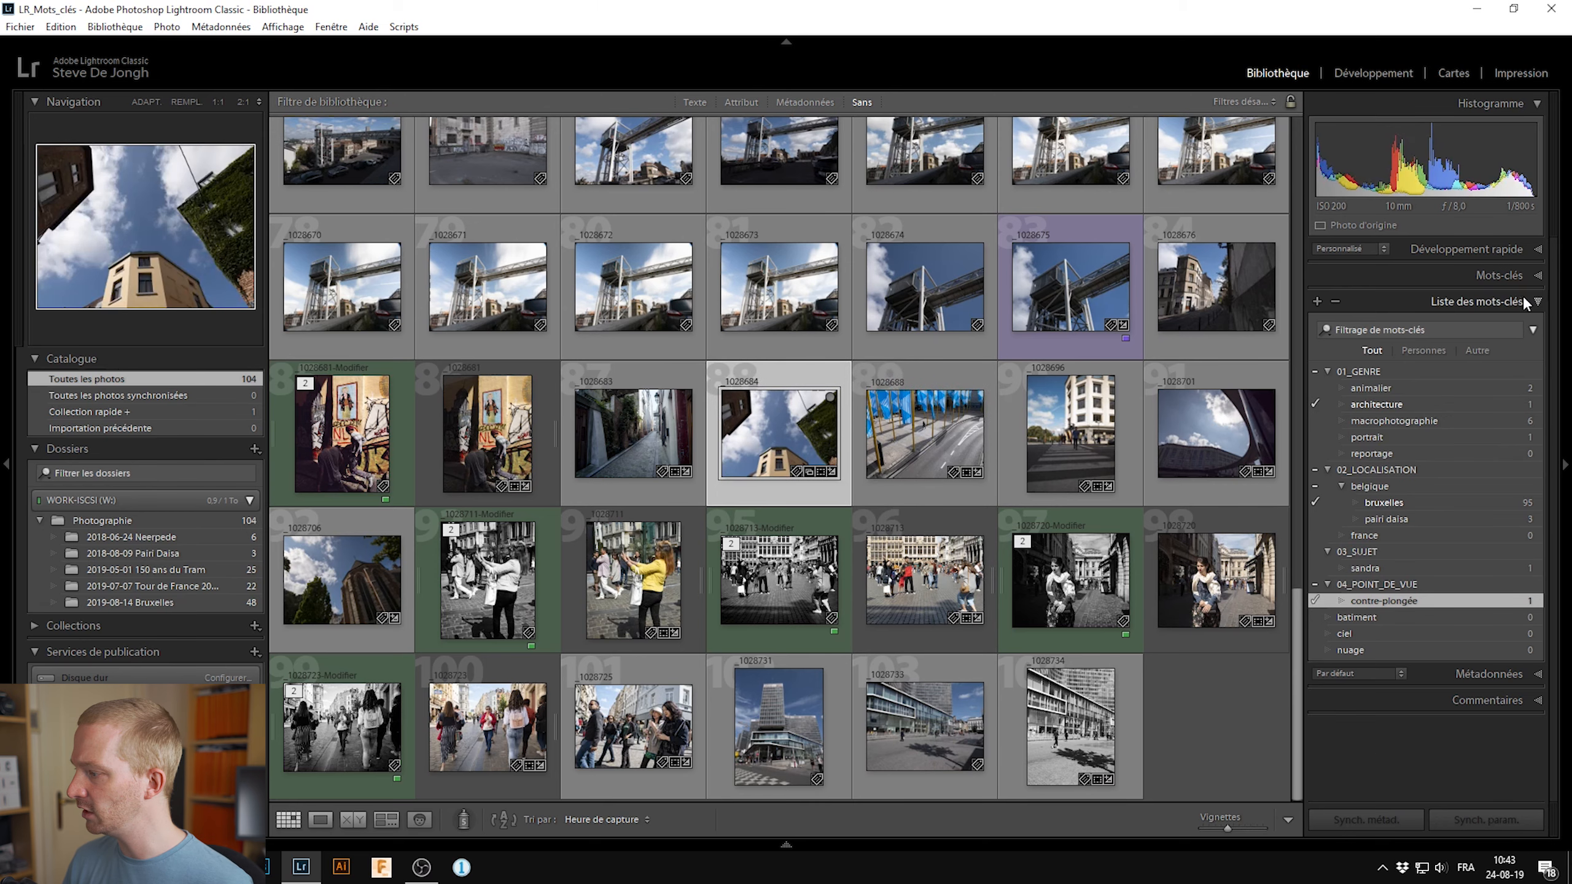
click(1498, 275)
click(1437, 343)
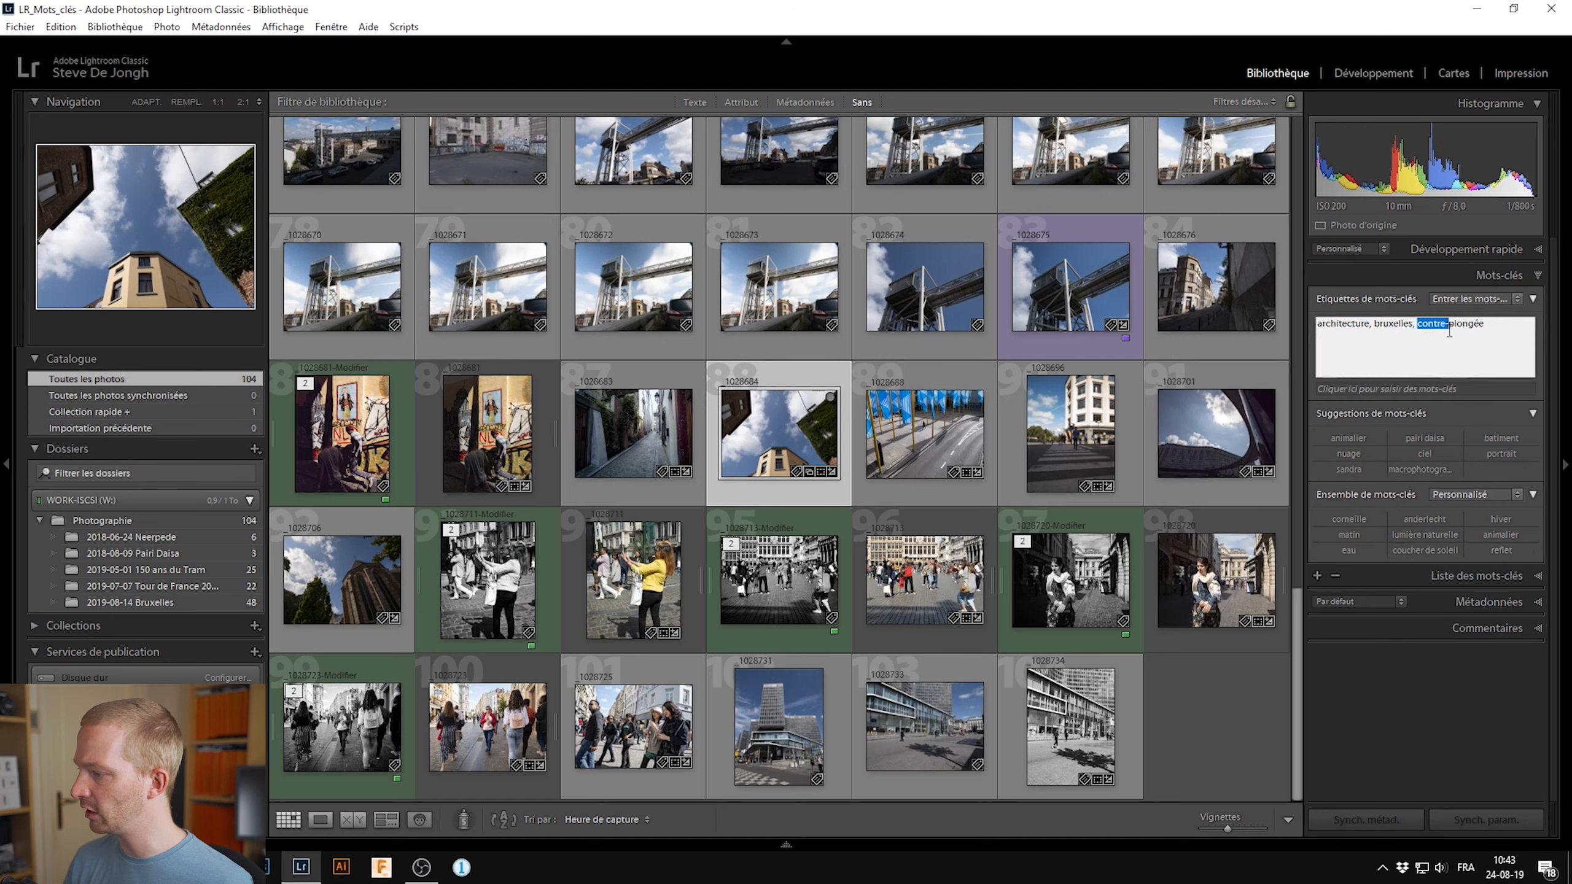
drag(1486, 323, 1423, 317)
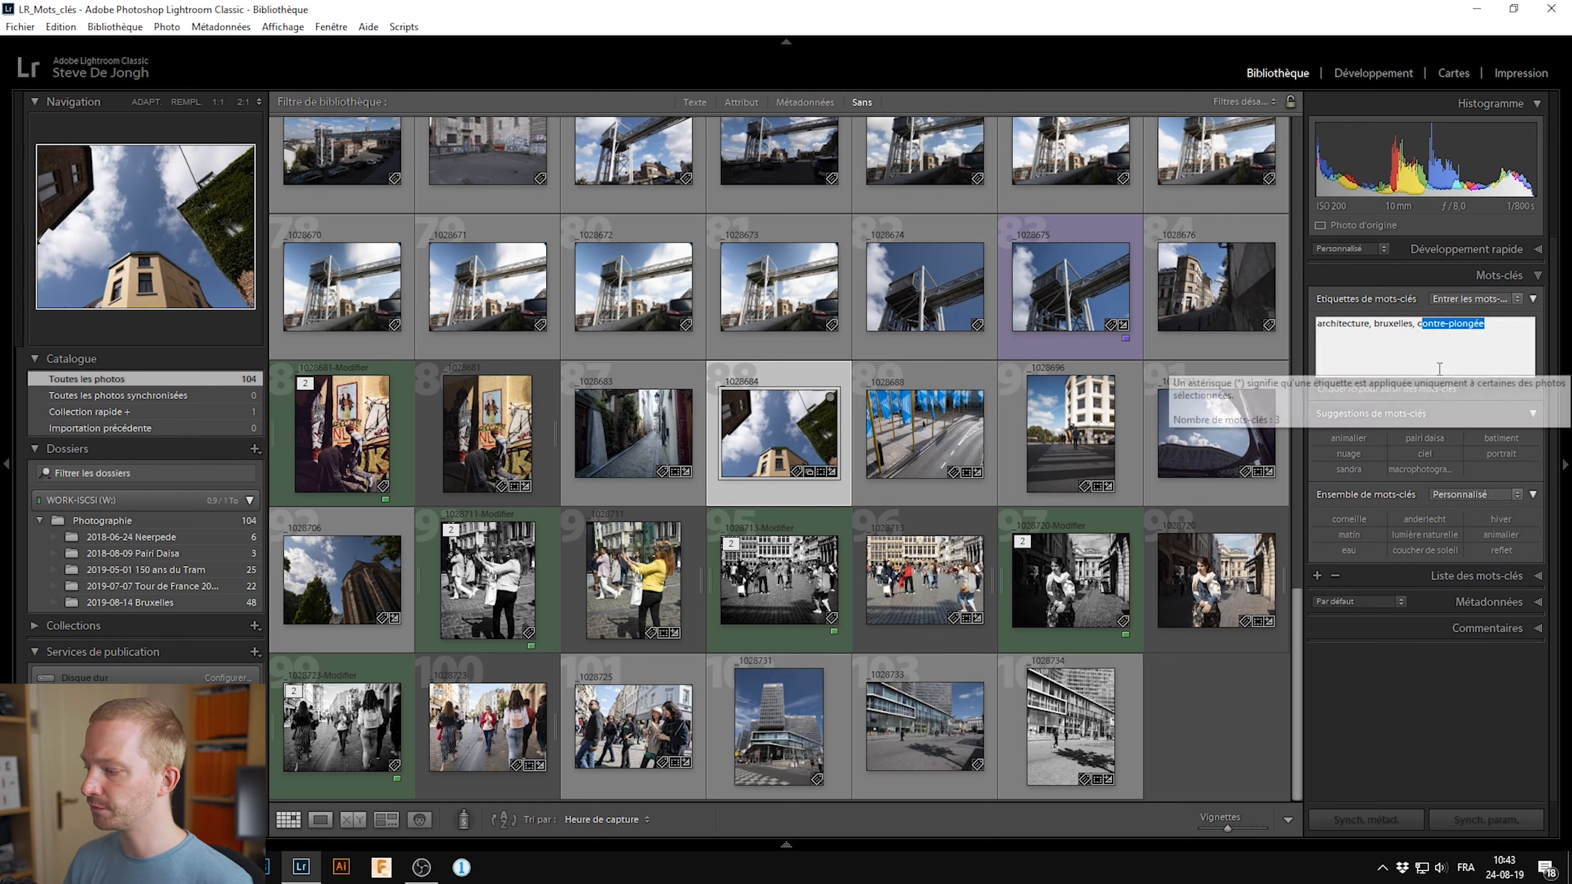
click(1442, 575)
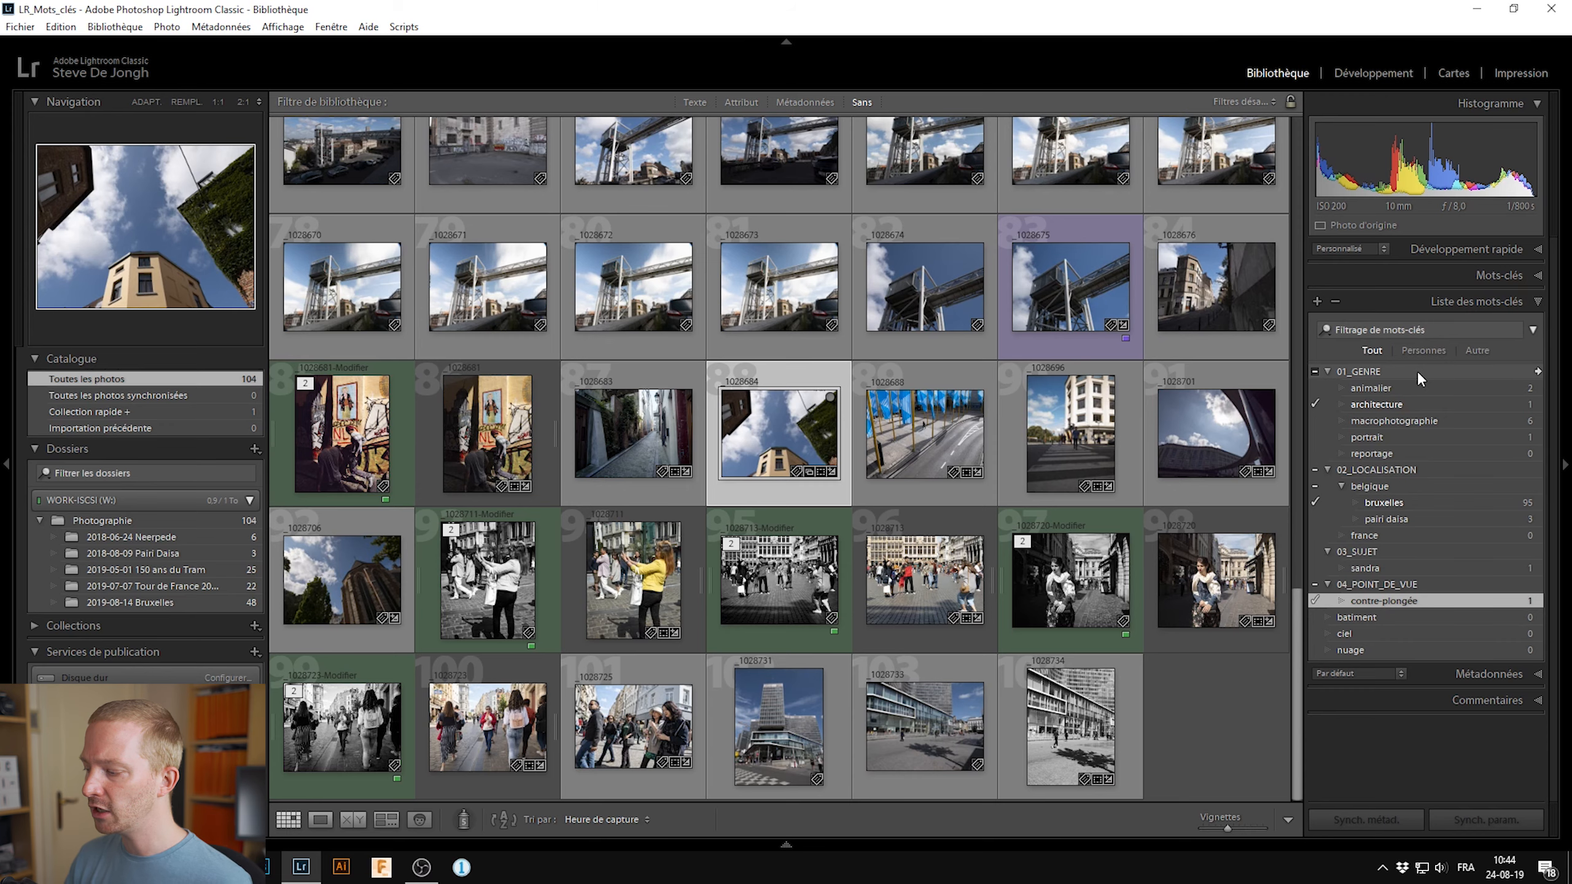
- Deselect all photos, filter the library by the keyword bruxelles, and browse the matching photos
click(1242, 699)
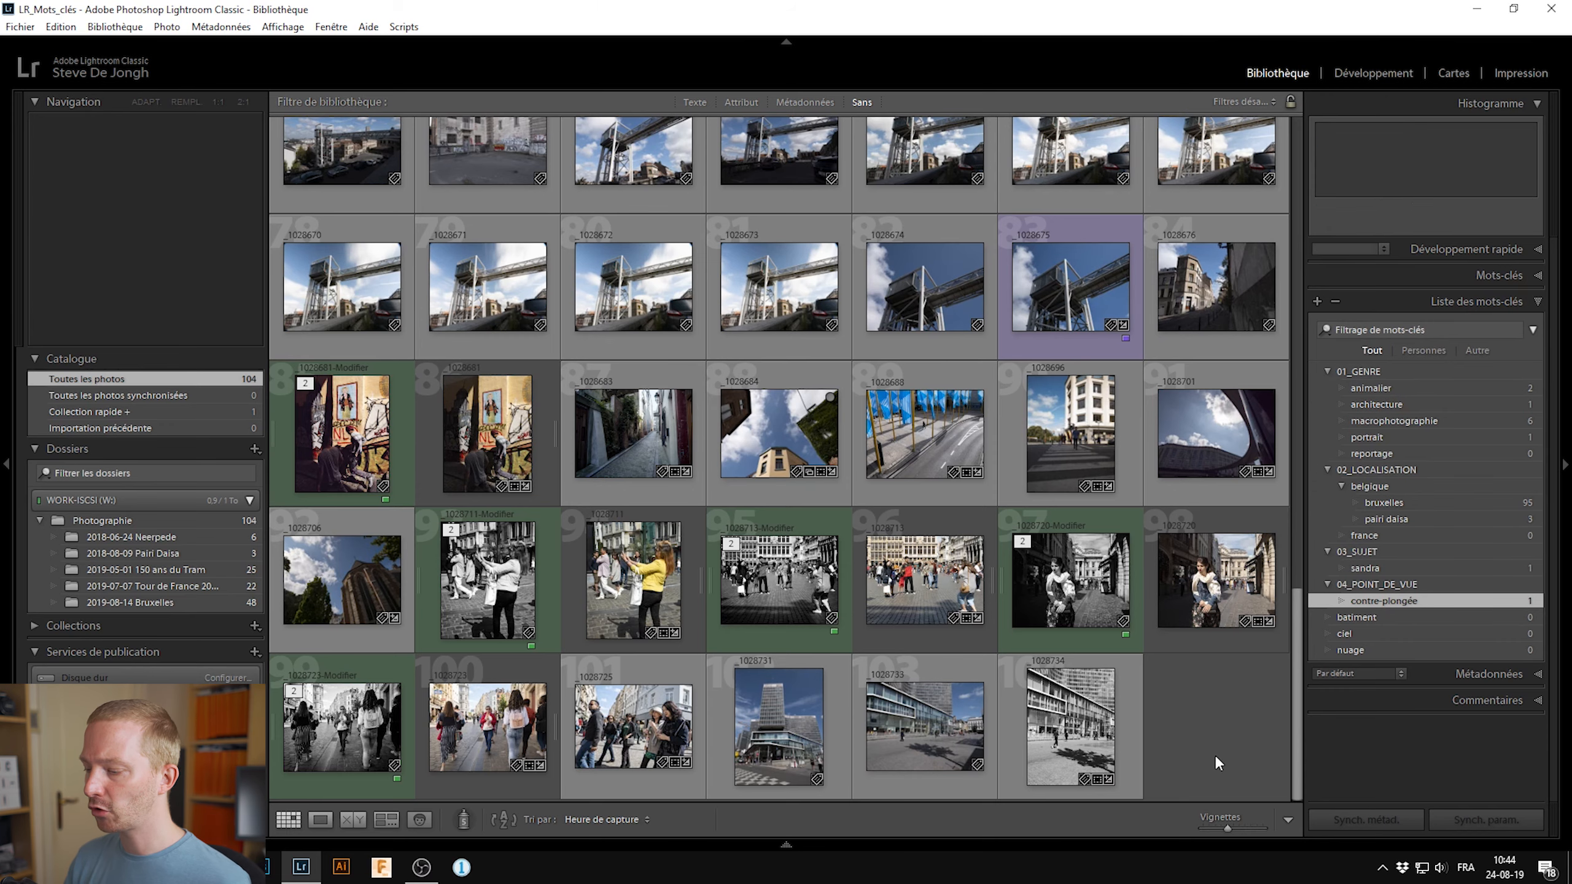
scroll(959, 697, up, 5)
scroll(896, 663, up, 8)
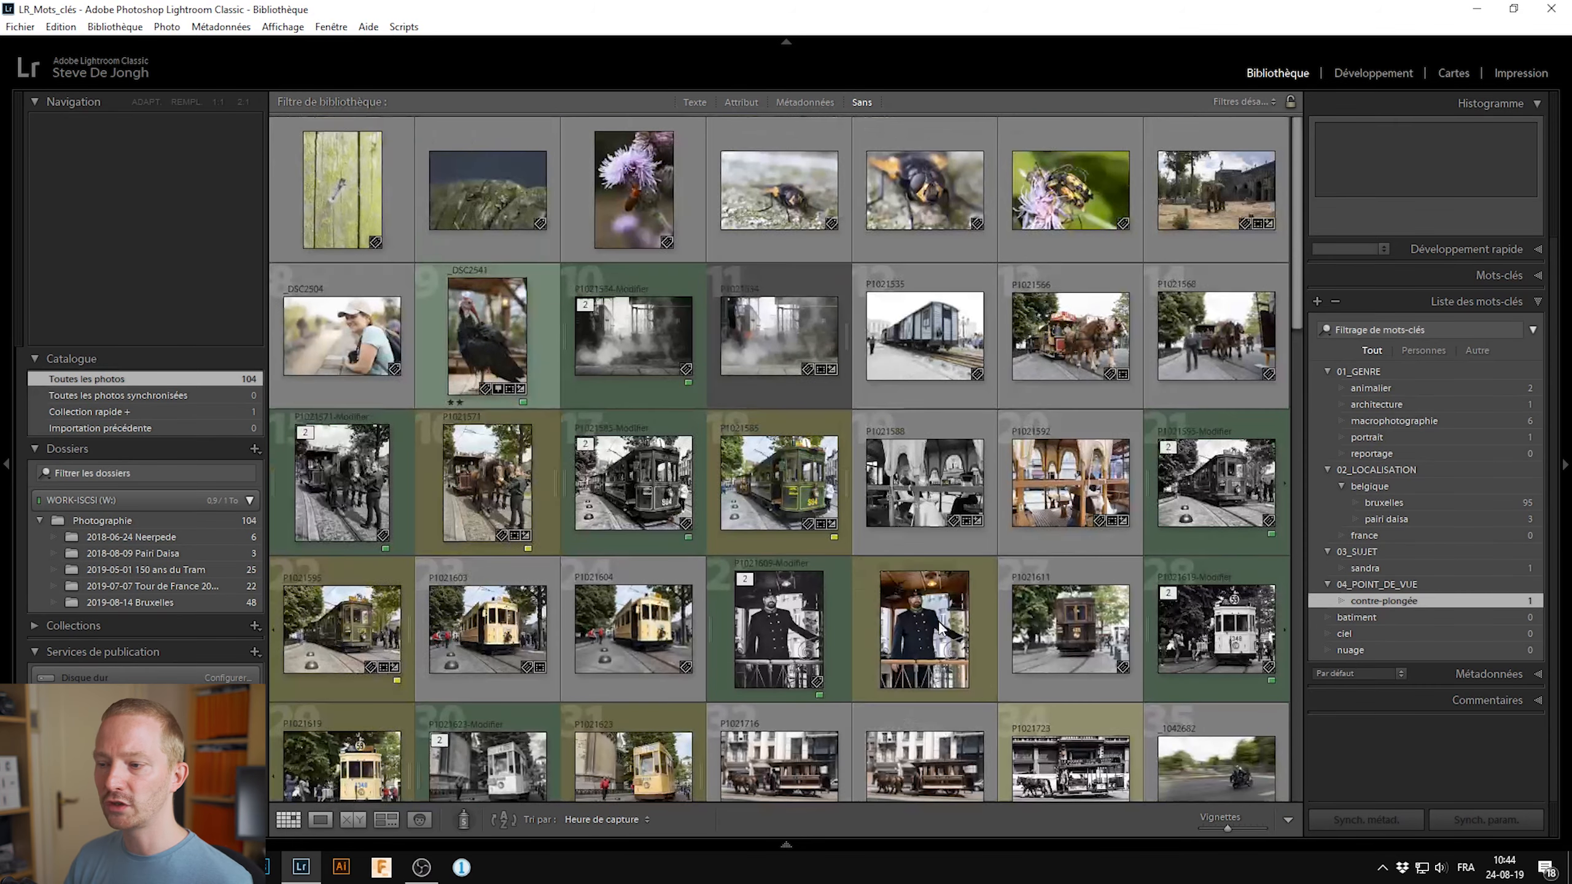
scroll(928, 558, down, 5)
key(j)
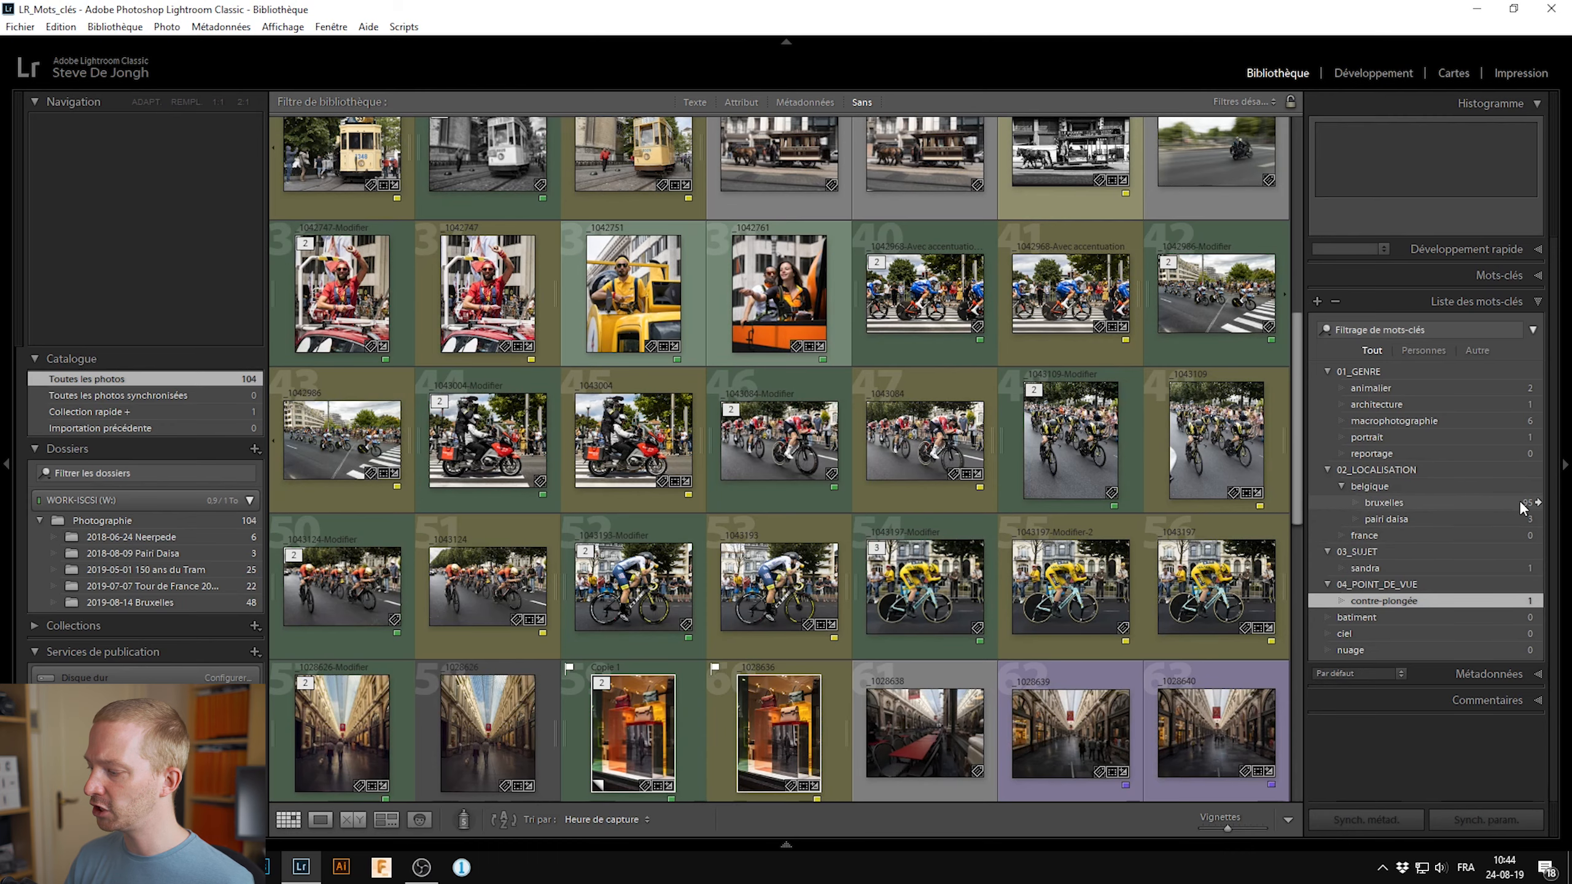
click(1539, 504)
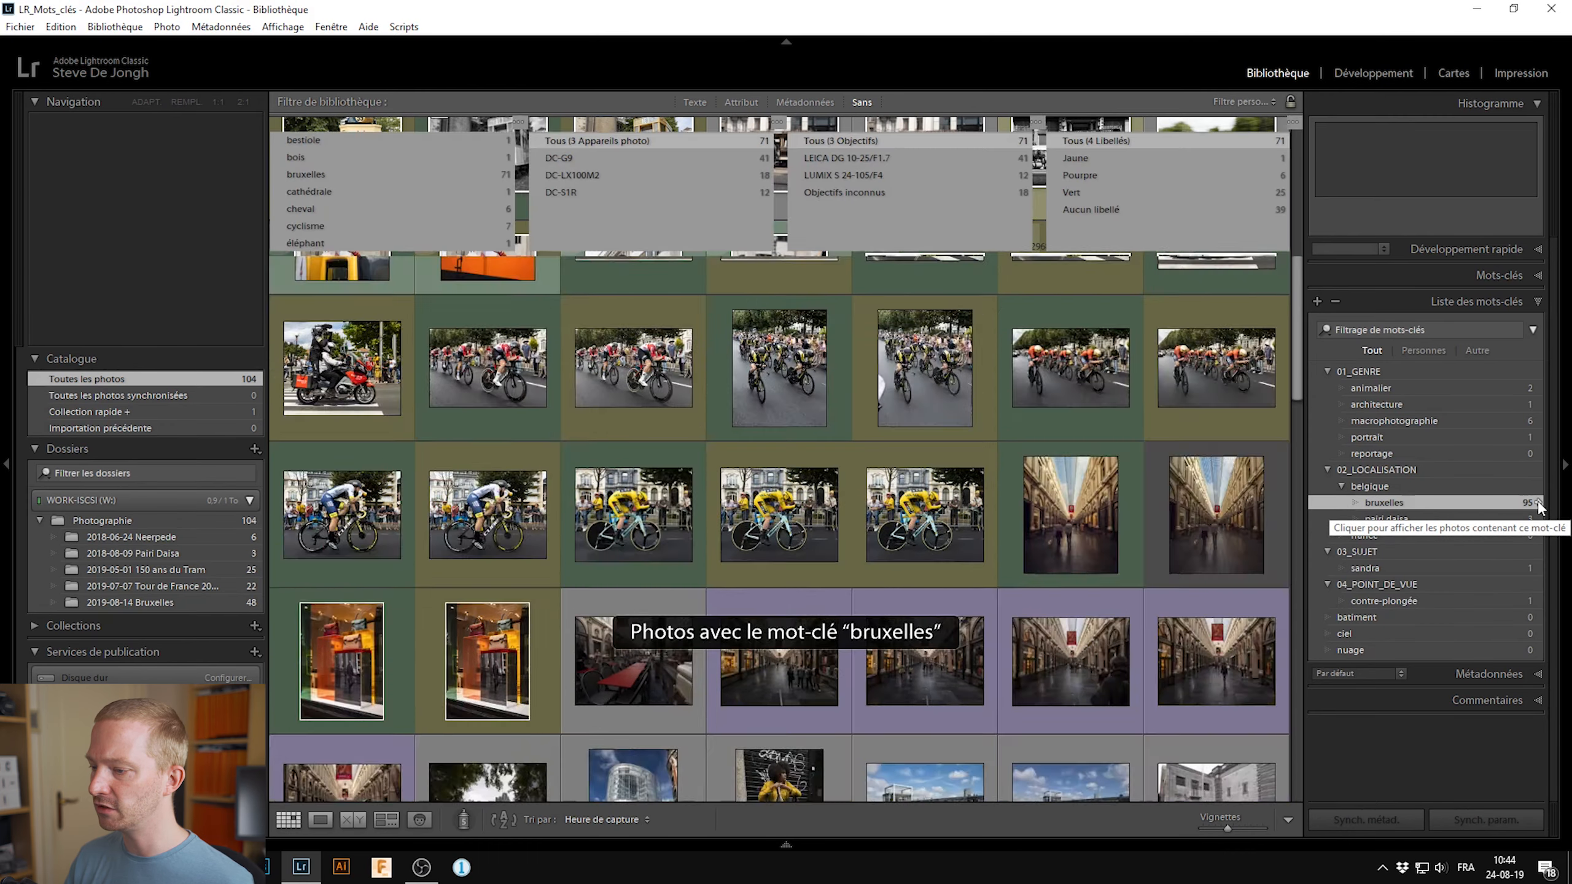
scroll(921, 492, down, 10)
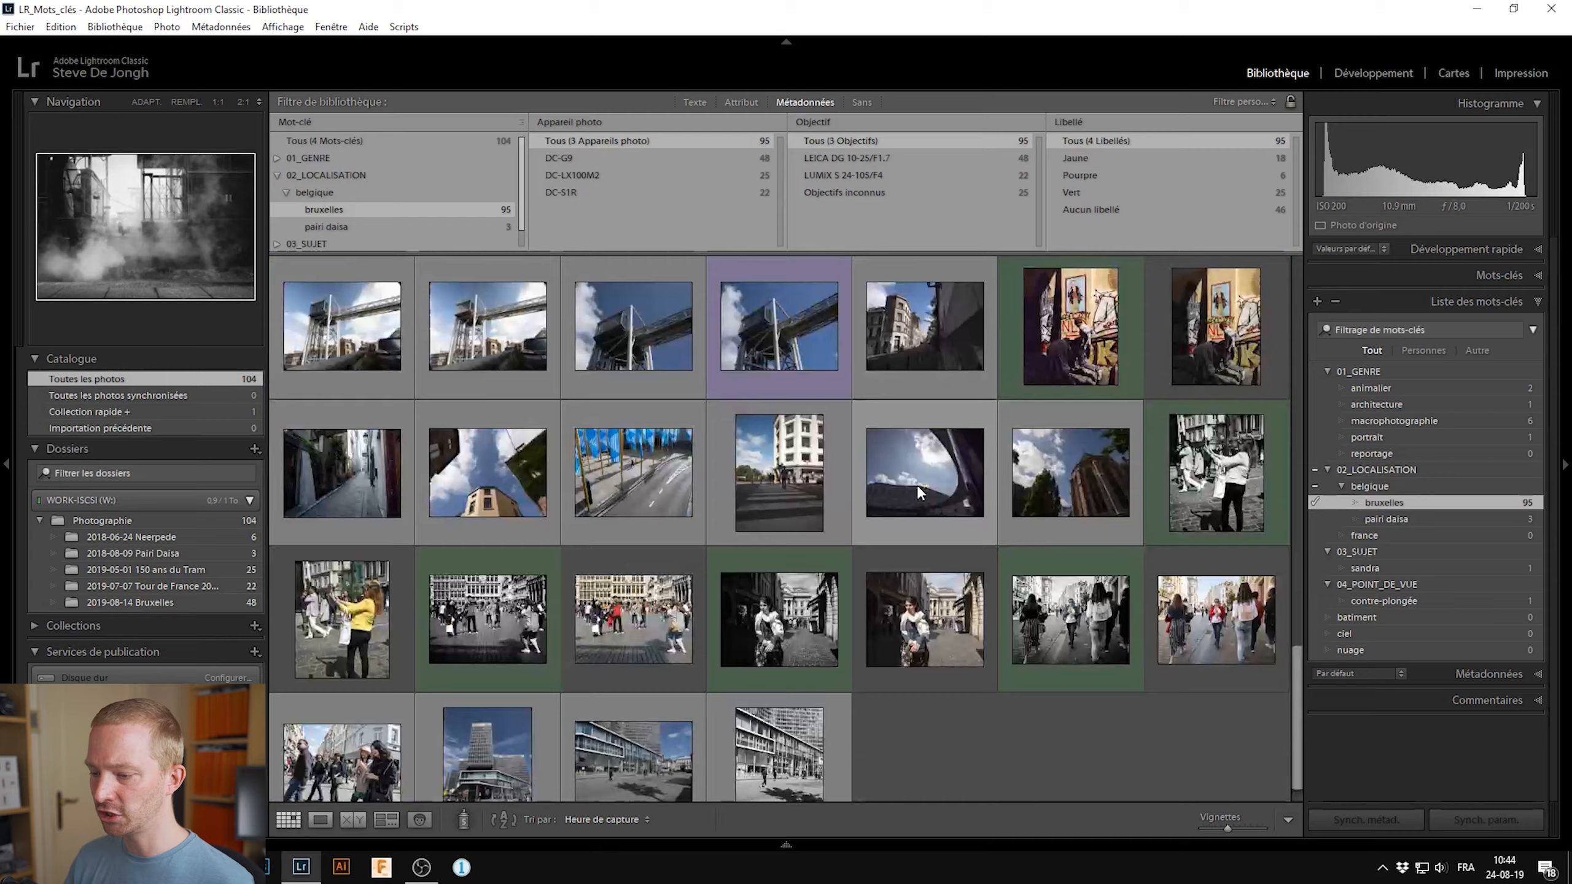
scroll(920, 493, up, 10)
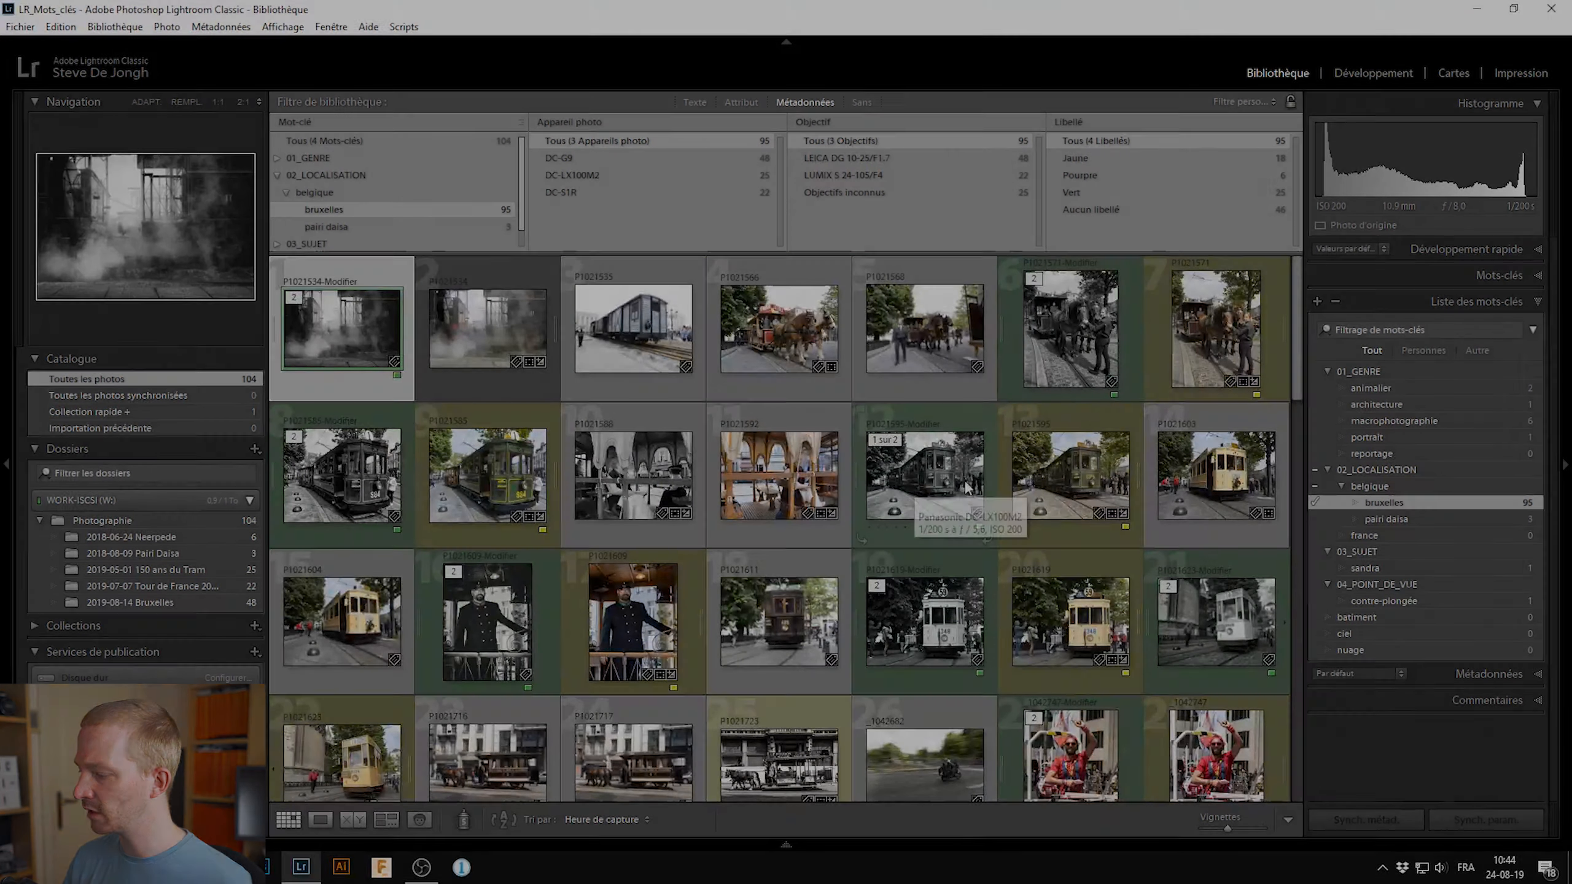